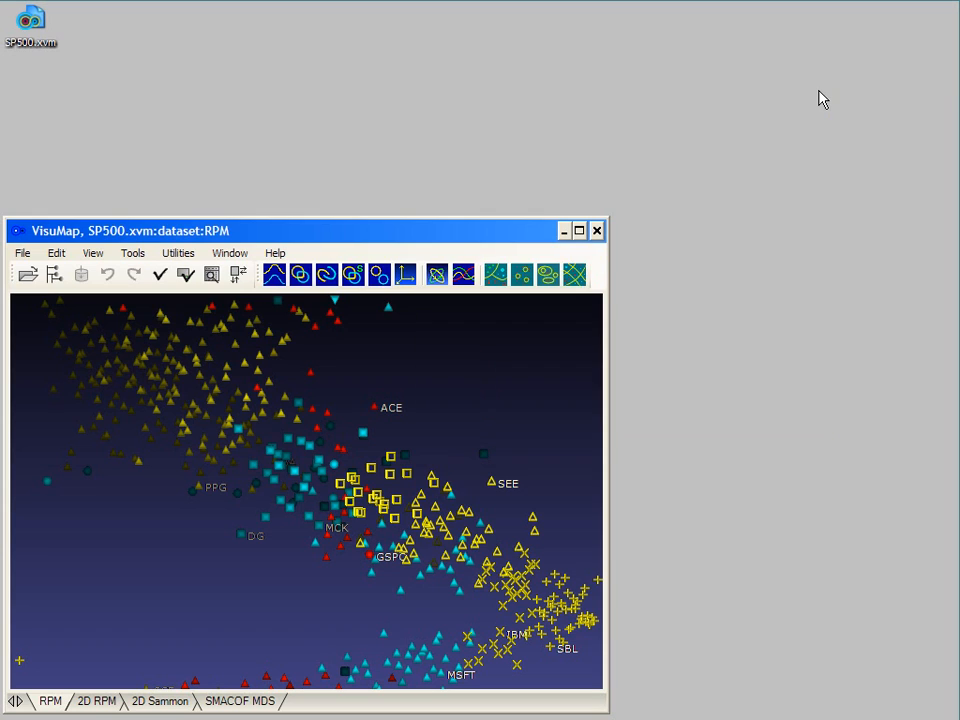
Step: View the value diagram of the central point cluster around MCK in the RPM map and close it
left_click_drag(271, 456, 392, 579)
right_click(341, 510)
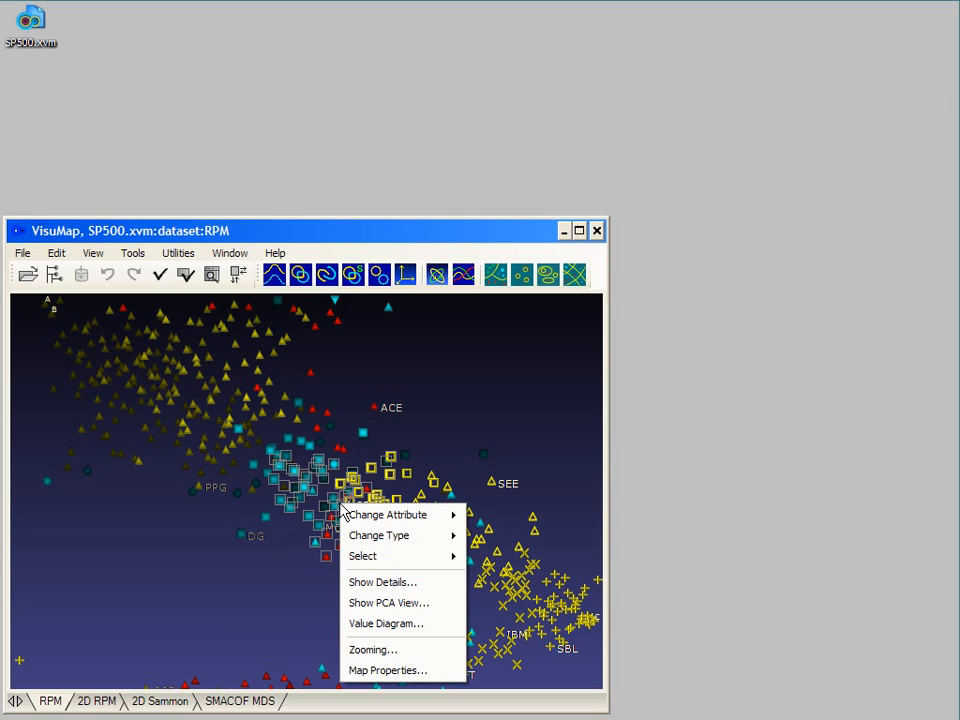
left_click(380, 625)
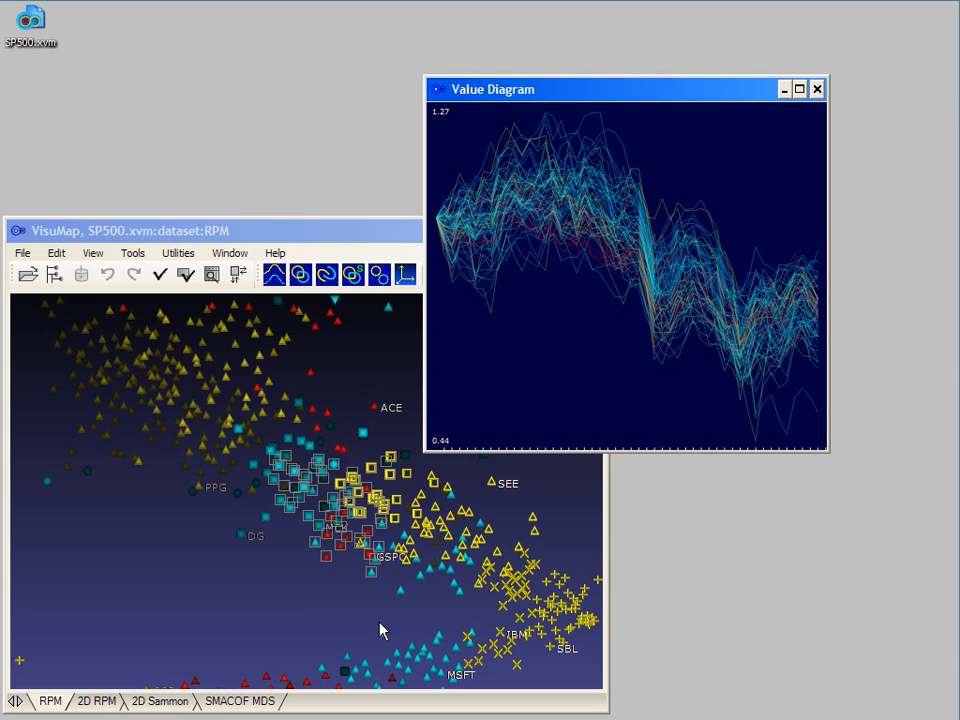
left_click(816, 90)
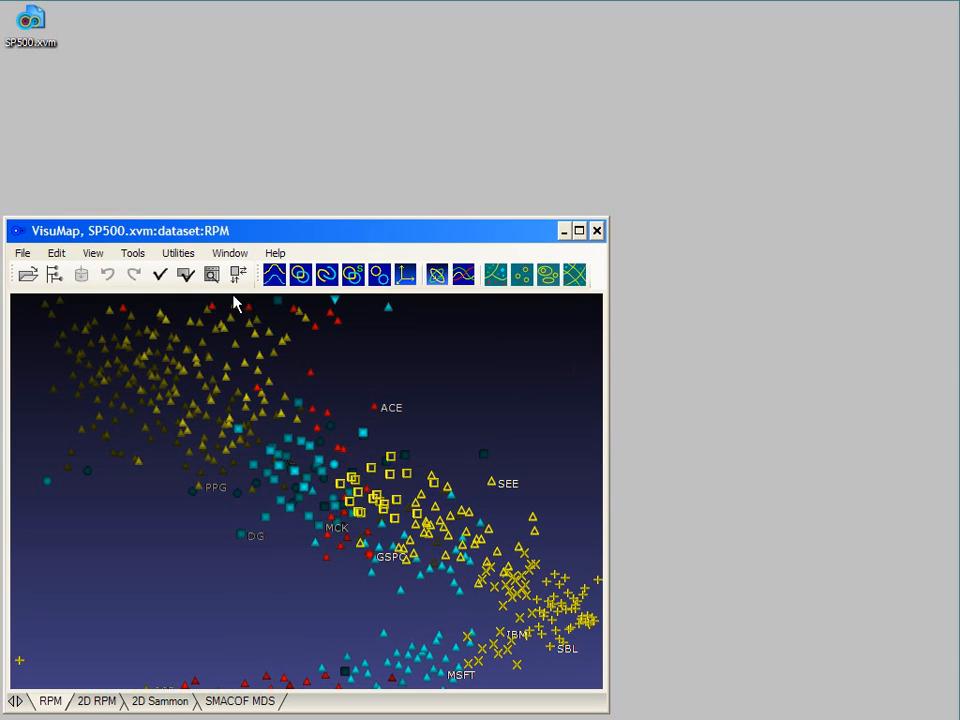
Step: Select the rows A through AET in the data details table and plot them in a value diagram
left_click(211, 275)
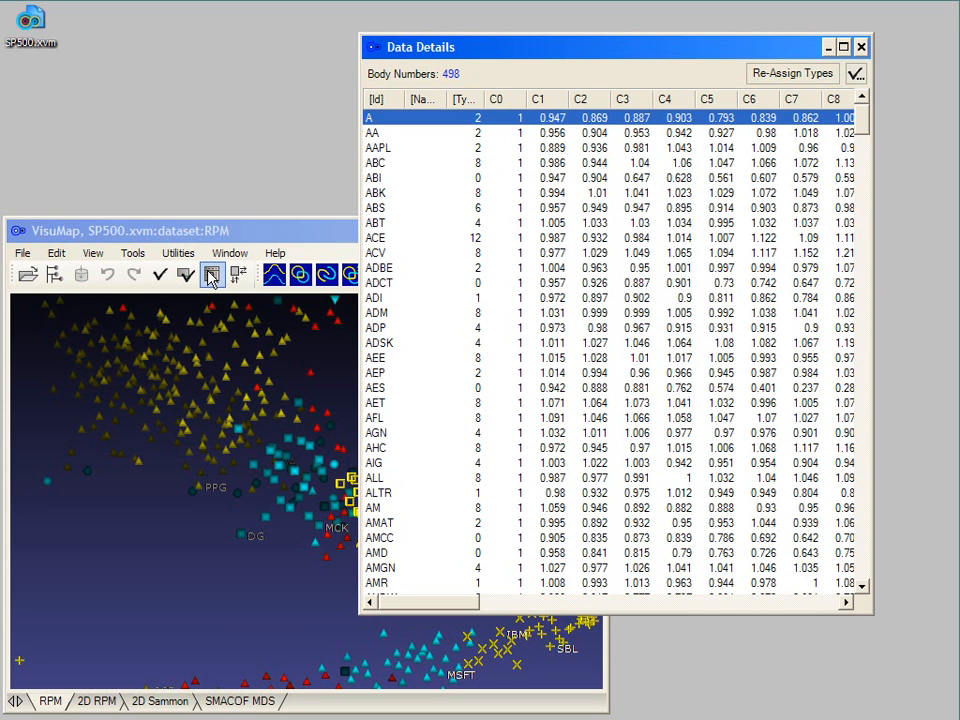
left_click(394, 402, "shift")
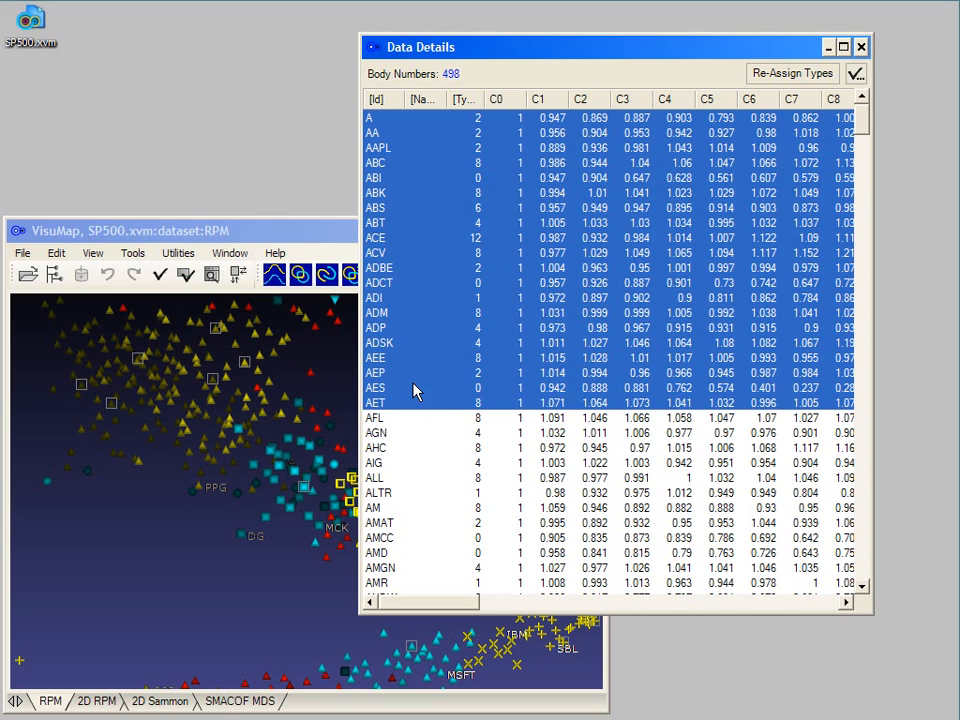
right_click(414, 391)
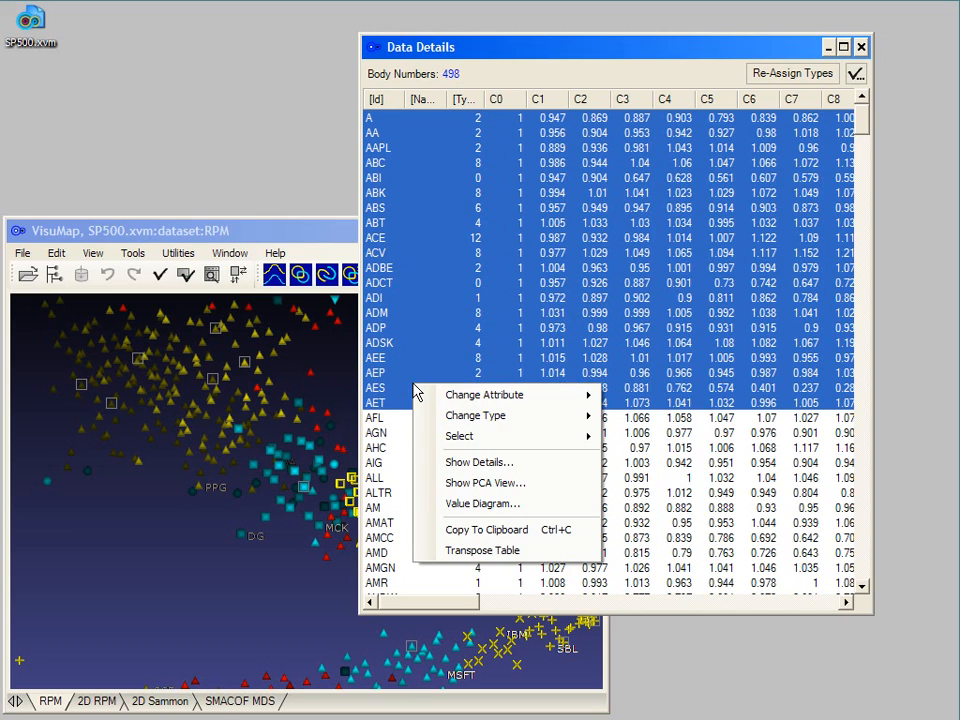
left_click(483, 504)
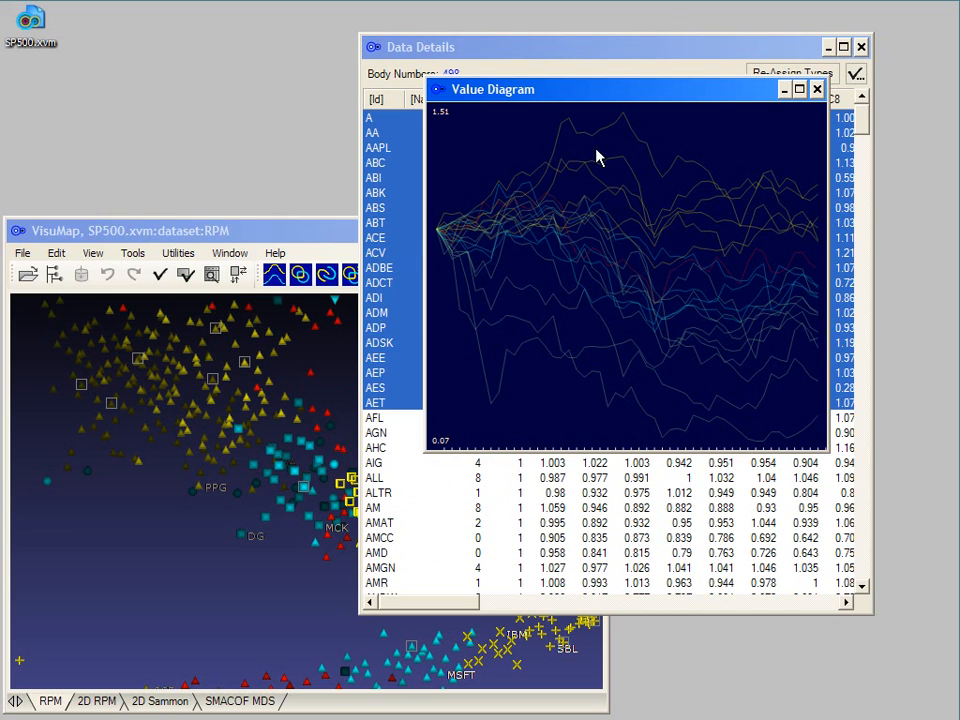
Step: Select the curves passing through the upper middle of the value diagram, and close the diagram and the data details
left_click_drag(597, 123, 623, 209)
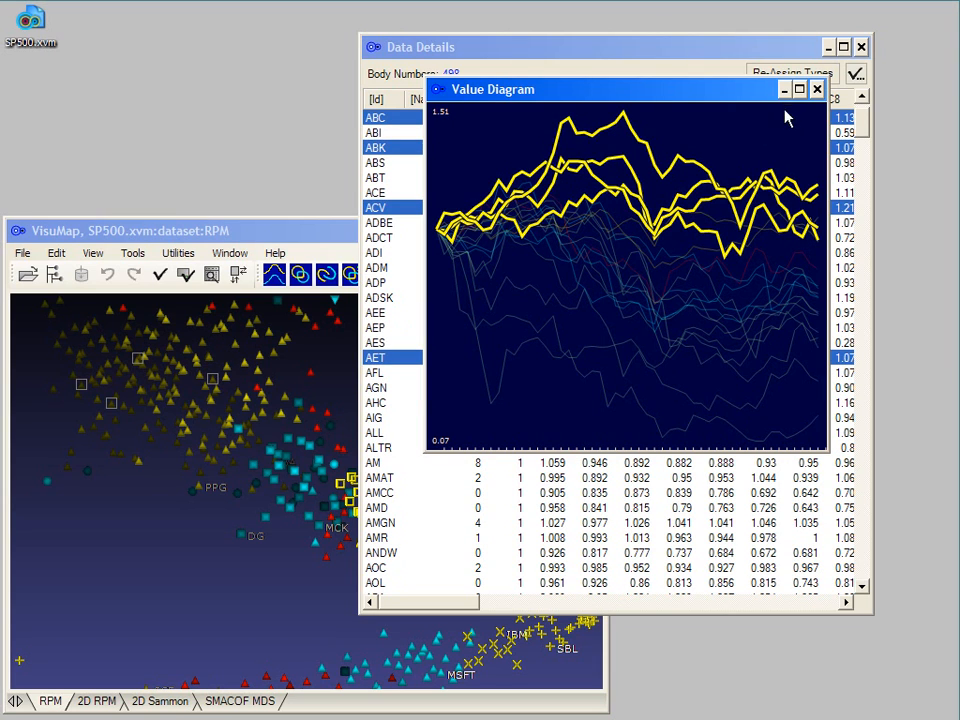
left_click(814, 90)
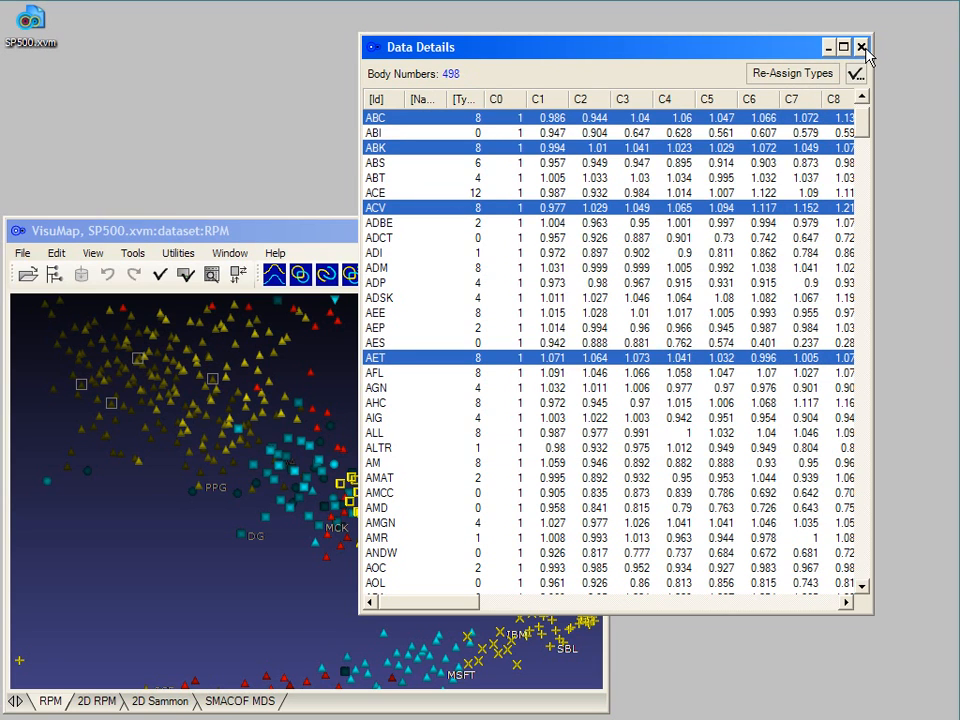
left_click(860, 46)
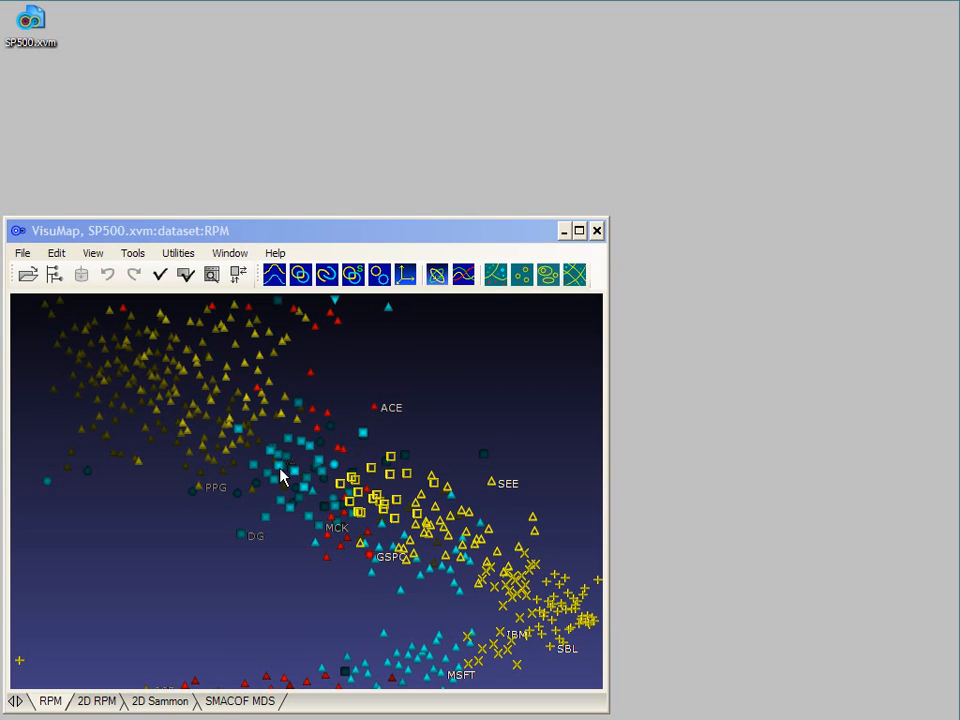
Step: Plot a value diagram for the map points around and up-left of MCK, and zoom it in to attributes 26 to 50
left_click_drag(258, 453, 360, 562)
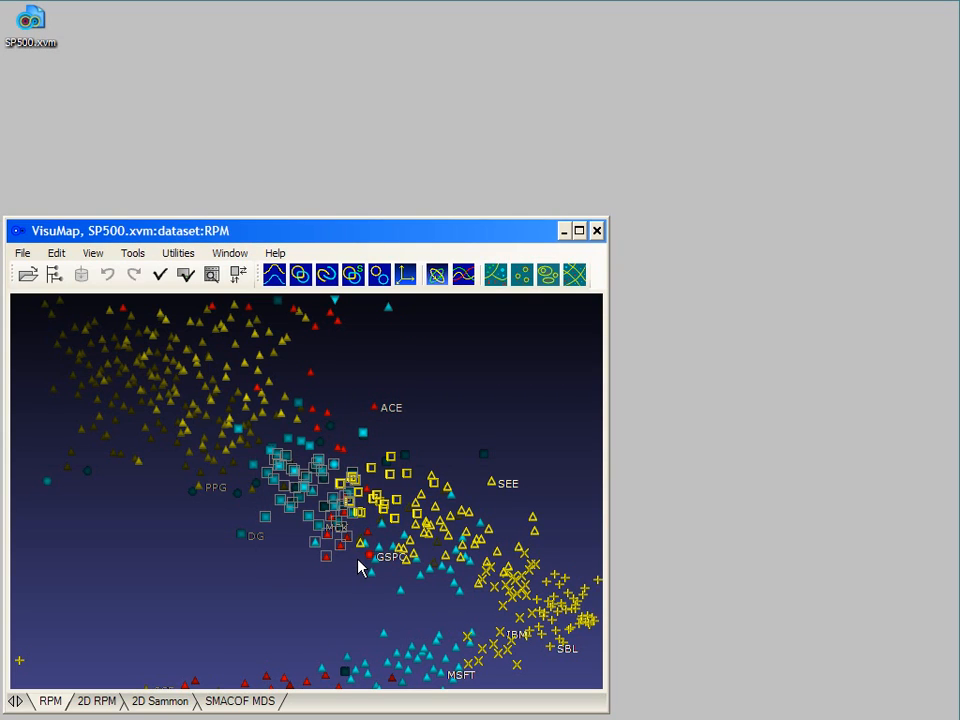
right_click(330, 520)
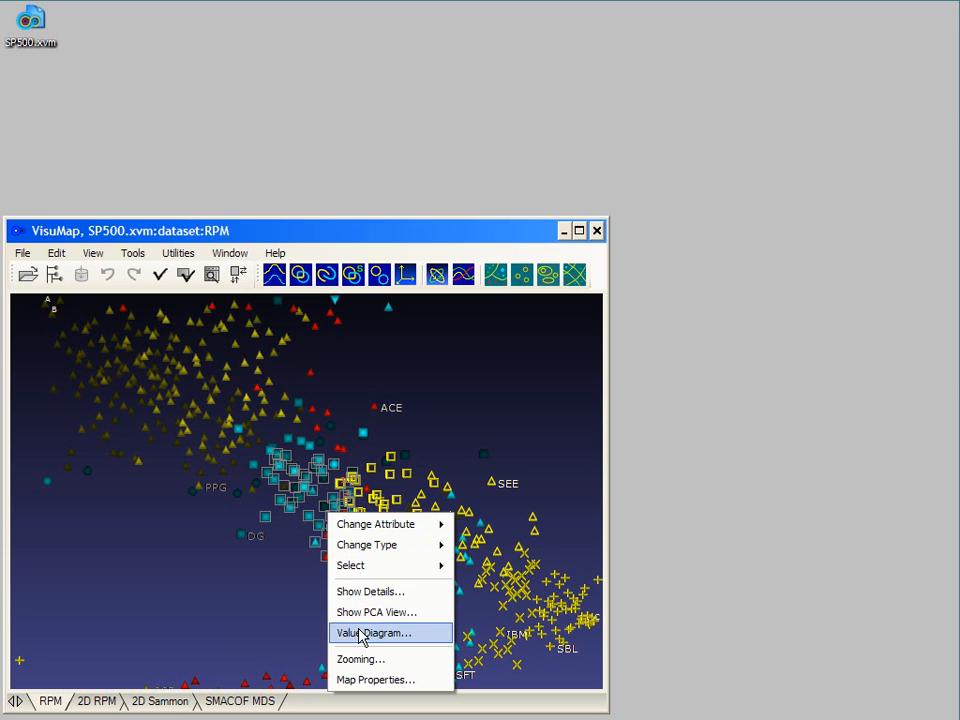
left_click(362, 634)
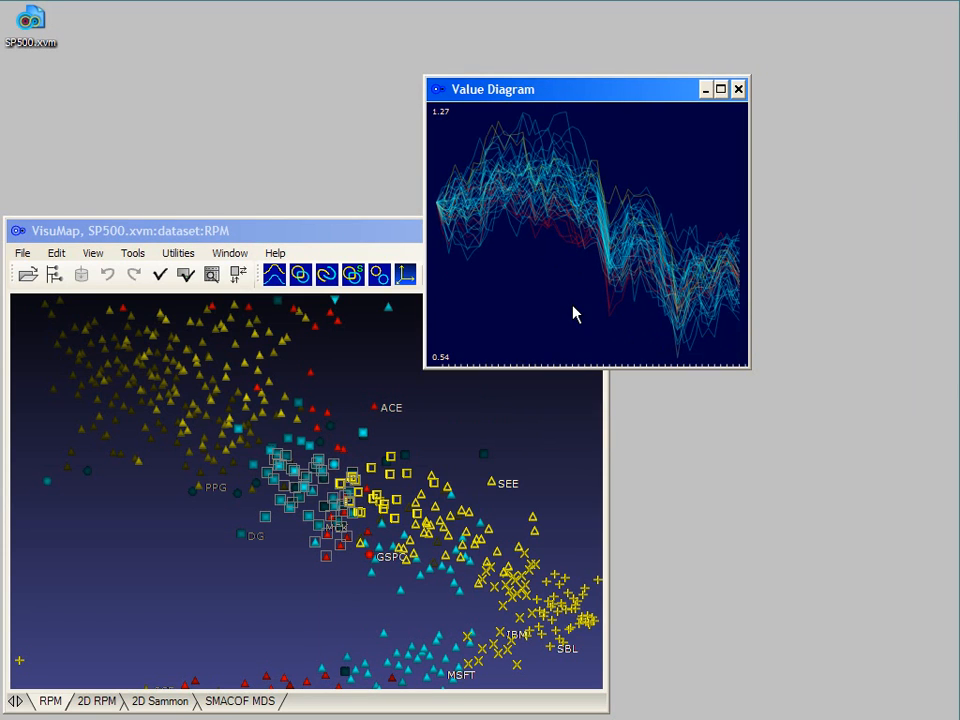
scroll(573, 306, "down", 3)
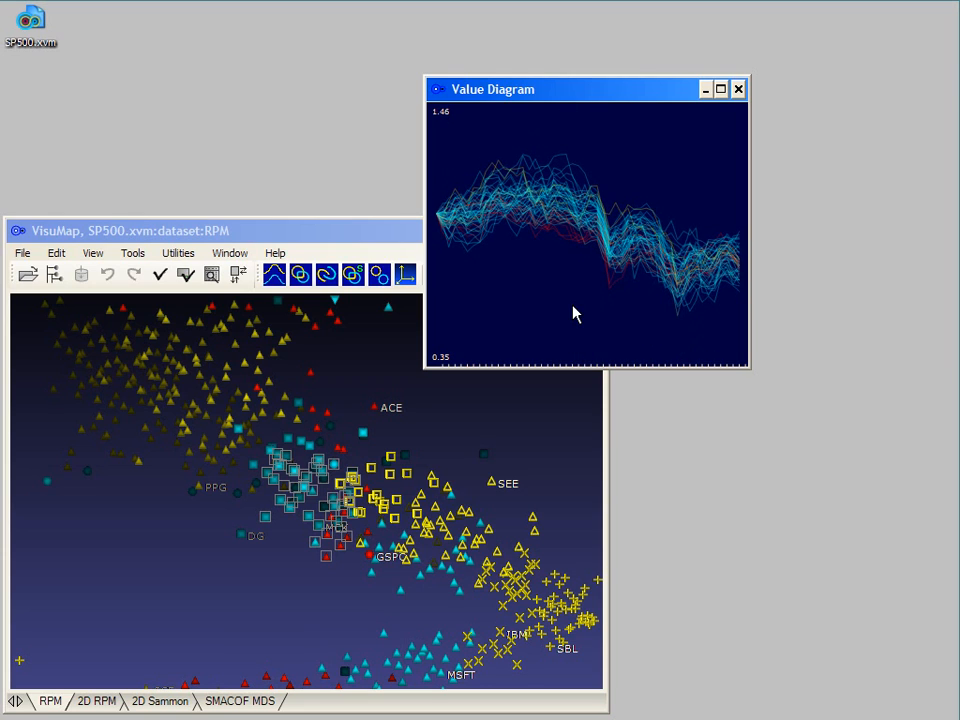
scroll(573, 314, "up", 3)
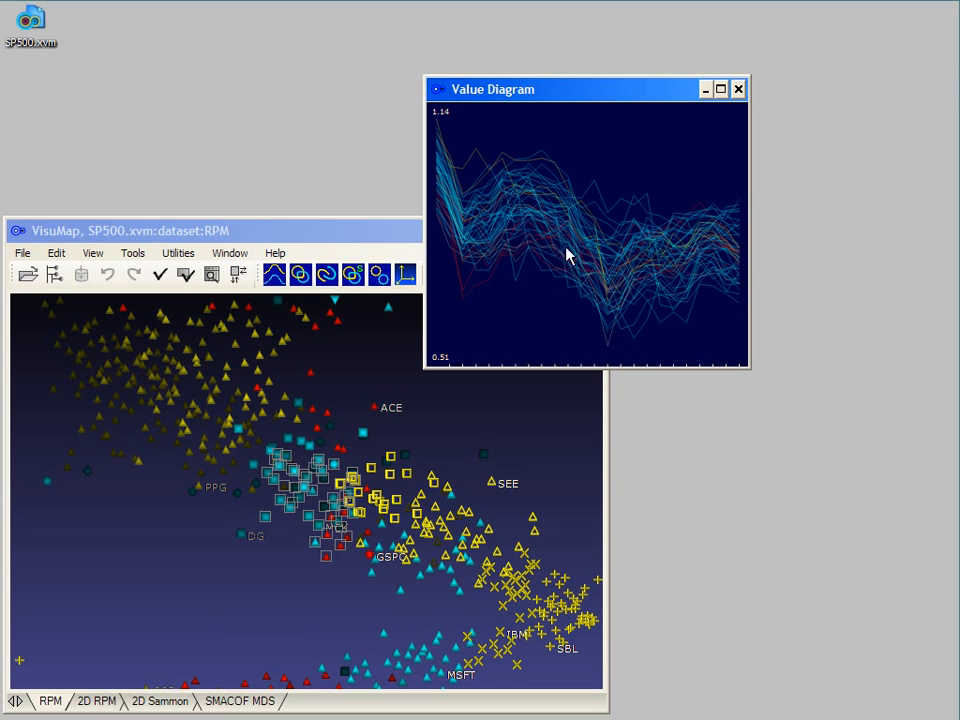
Step: Reset the value diagram's HScalingMode and VScalingMode to AutoScaling in its properties, and close the diagram
right_click(599, 228)
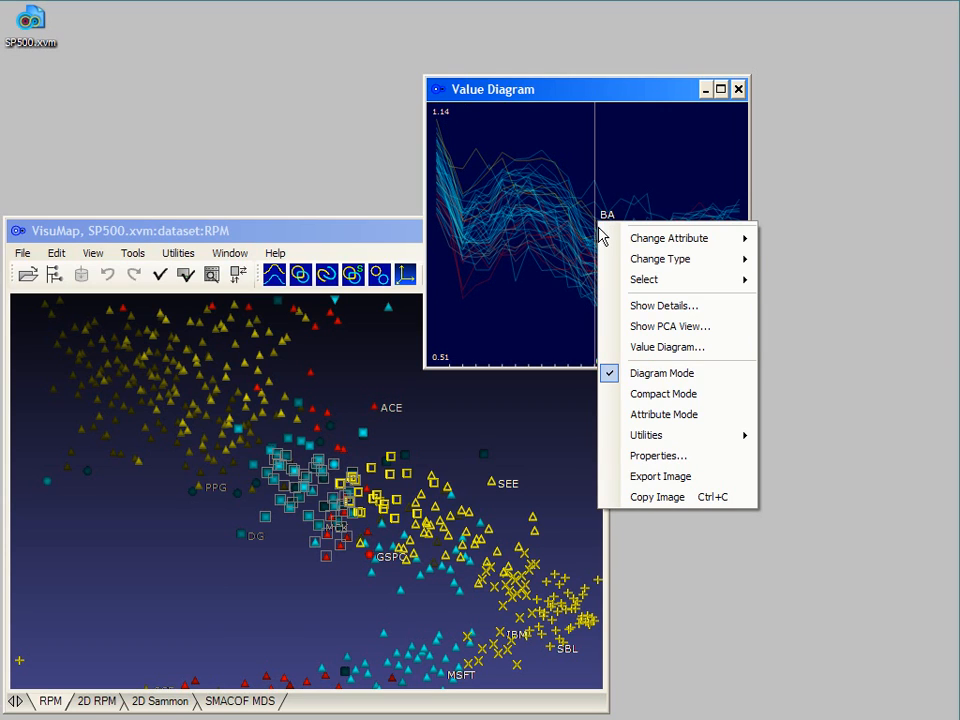
left_click(656, 456)
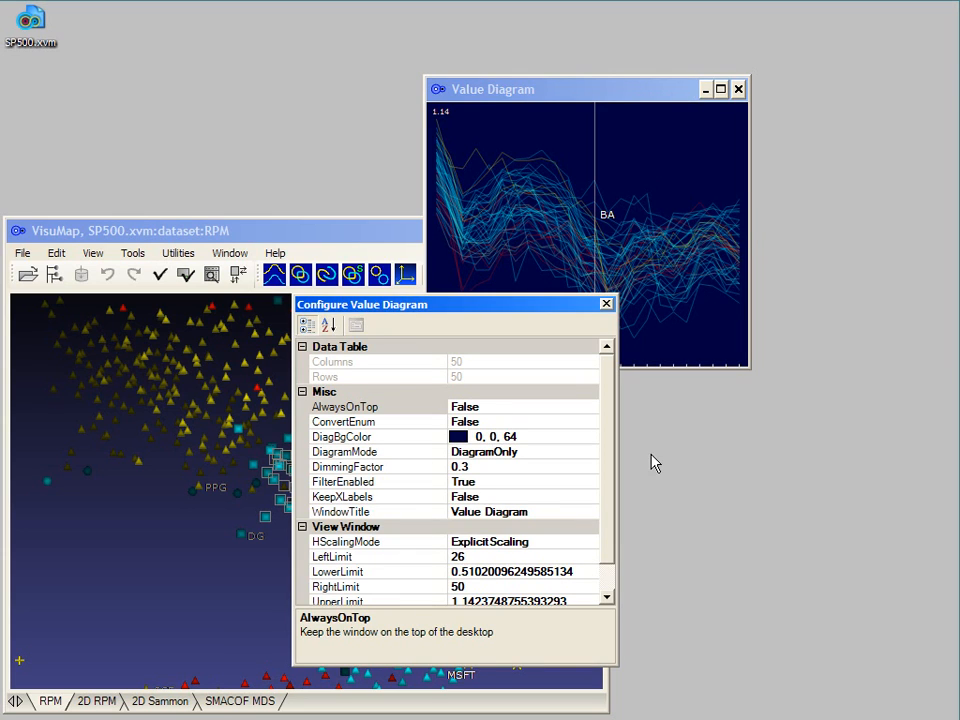
left_click(567, 543)
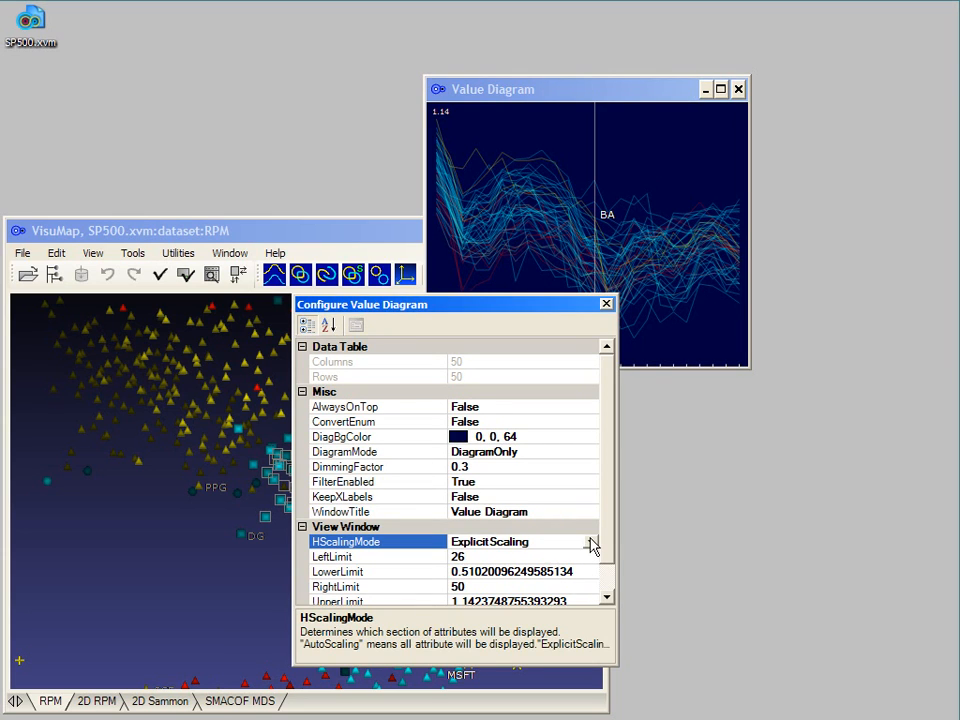
left_click(590, 542)
left_click(560, 556)
scroll(609, 556, "down", 1)
left_click(579, 588)
left_click(590, 587)
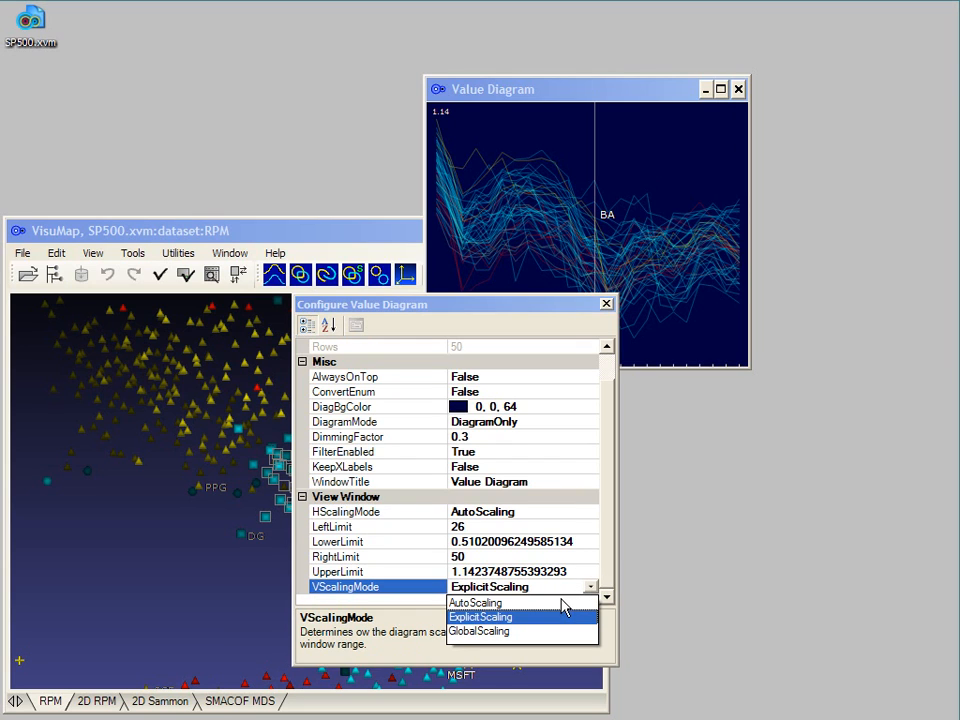
left_click(556, 603)
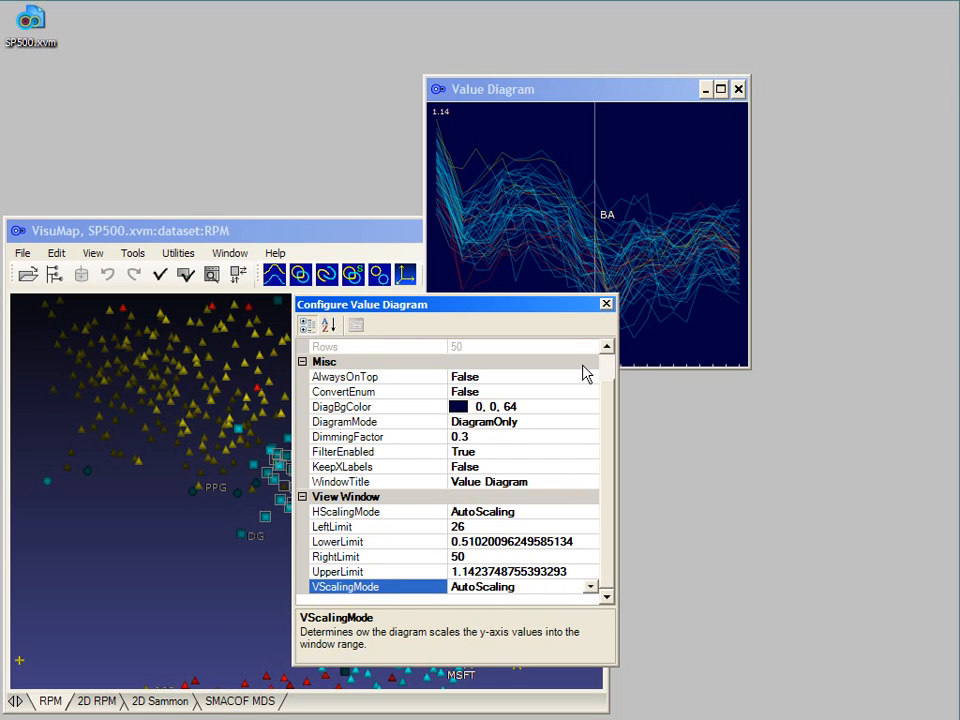
left_click(607, 305)
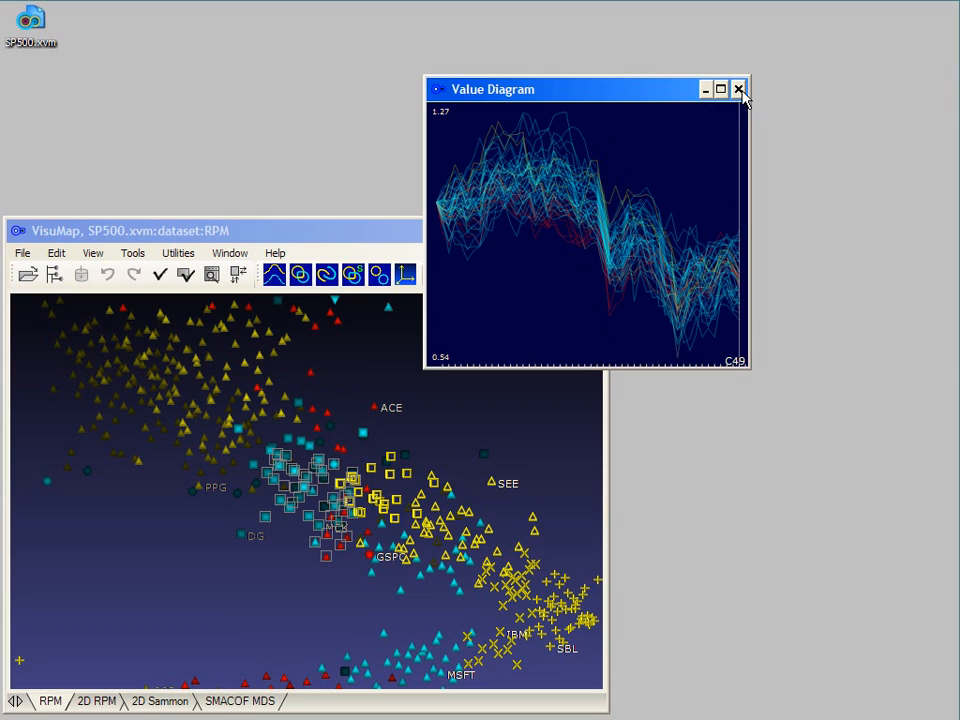
left_click(738, 89)
Step: Select a larger central area of the map, reaching from the lower yellow triangles past GSPC, and plot its value diagram
left_click_drag(231, 409, 393, 588)
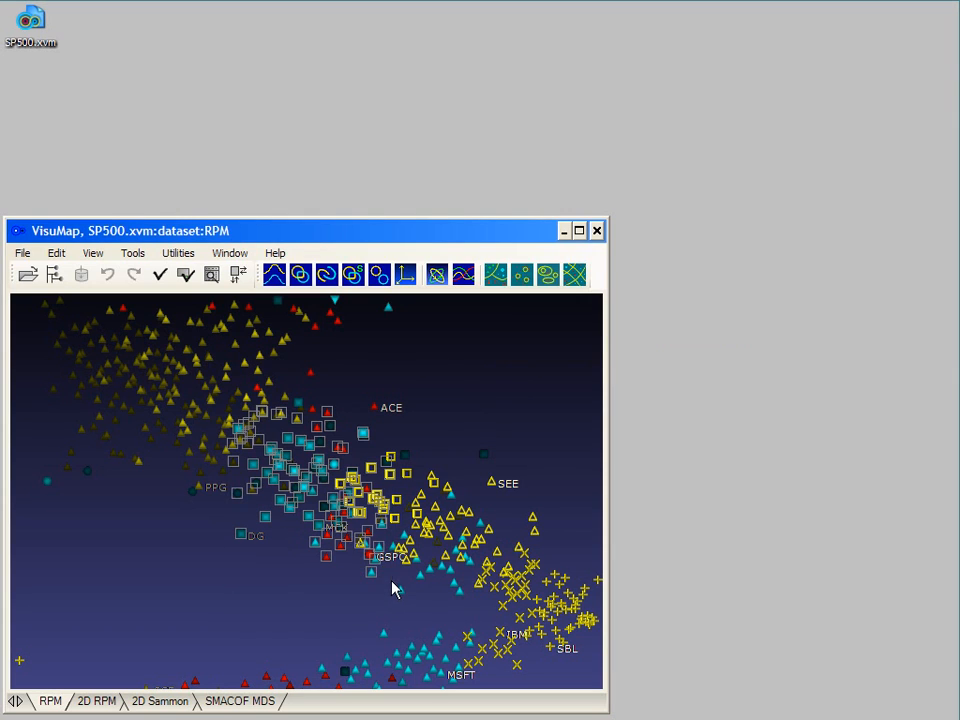
right_click(343, 512)
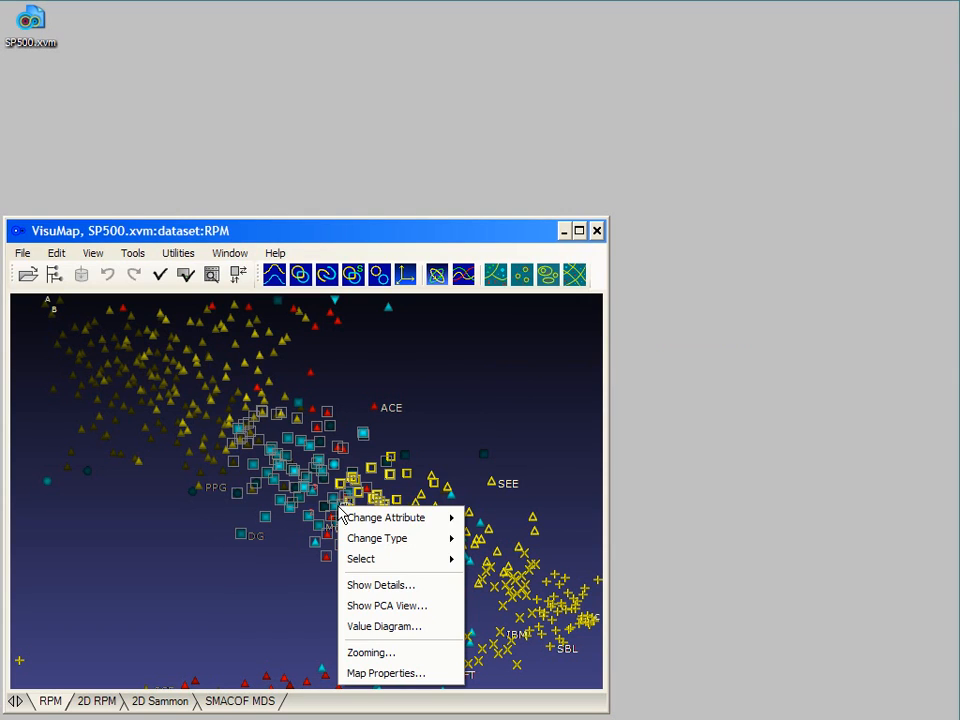
left_click(383, 626)
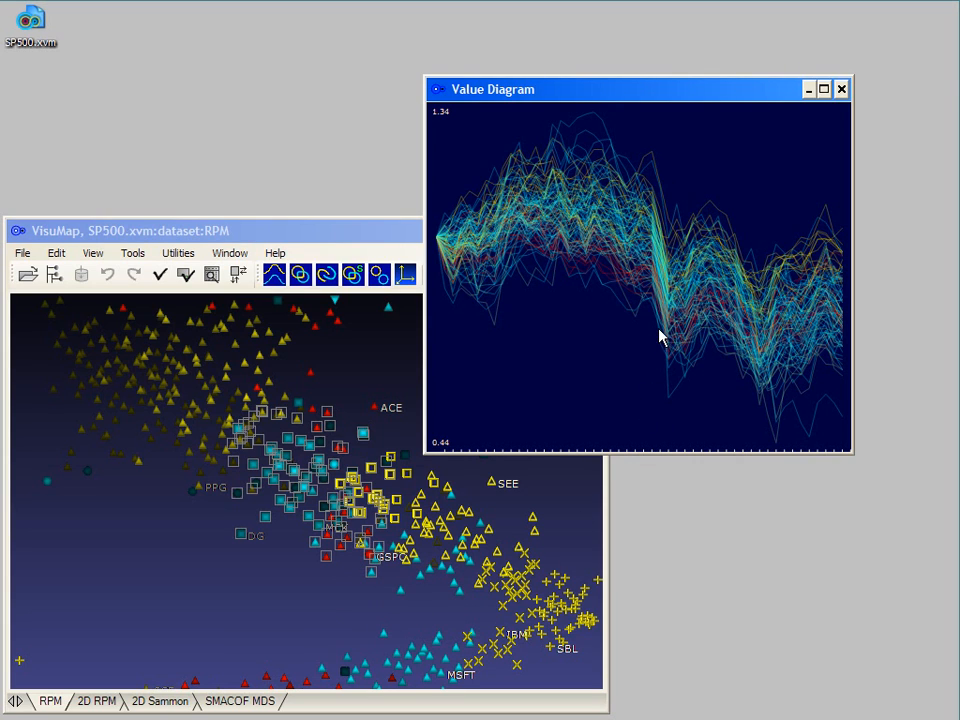
Step: Highlight curve groups in the value diagram one after another: the low late section, the upper second peak, and the middle-range curve ends
mouse_move(638, 320)
left_mouse_down()
mouse_move(791, 431)
mouse_move(826, 418)
left_mouse_up()
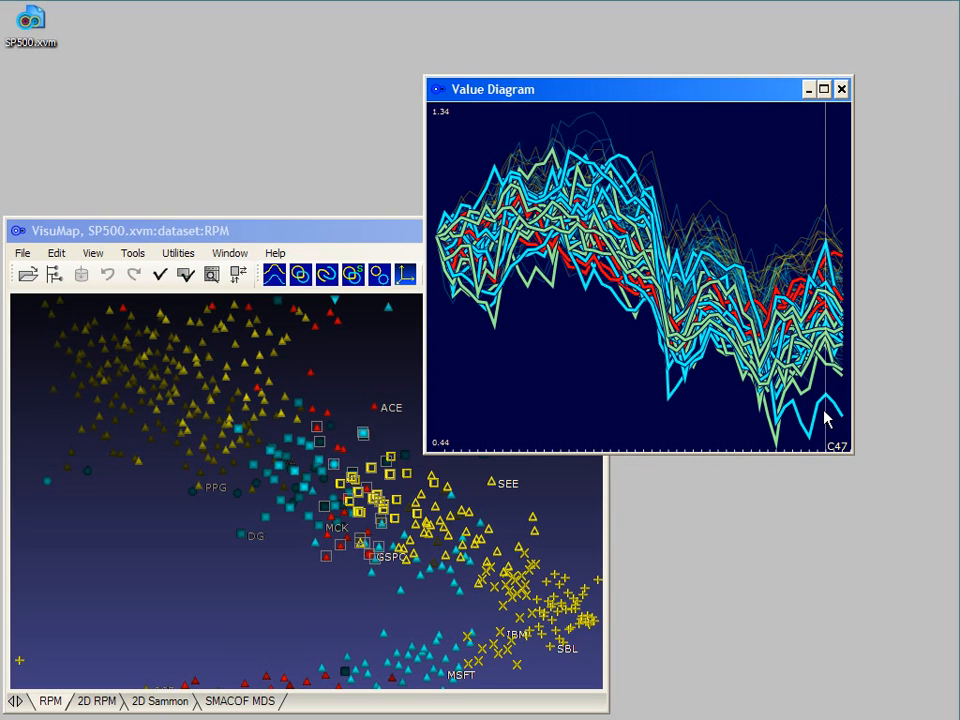
left_click(686, 204)
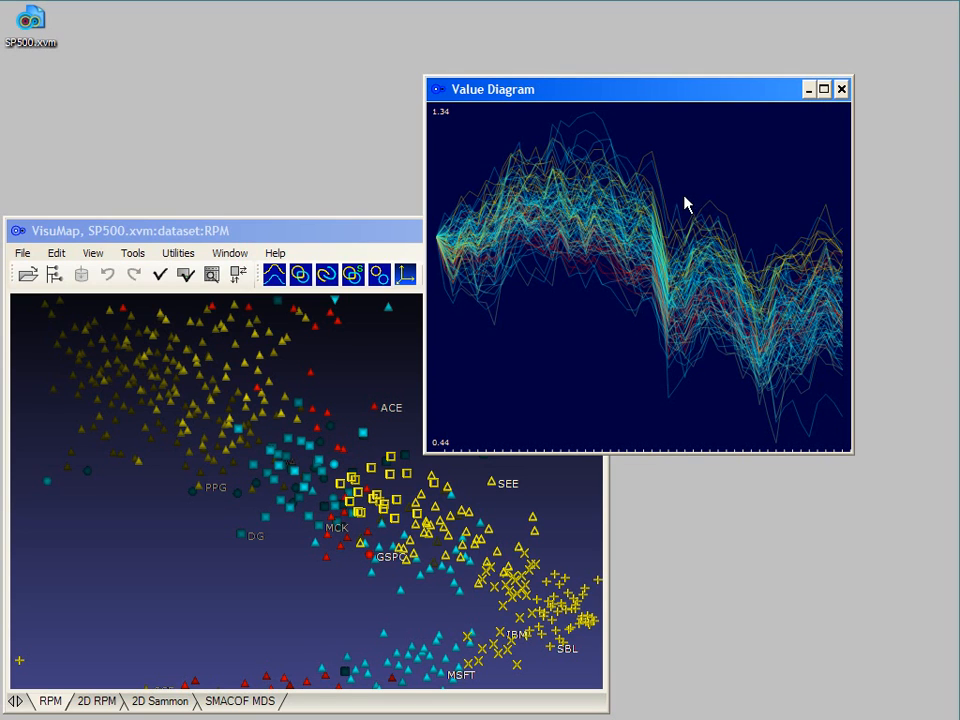
left_click_drag(687, 225, 747, 262)
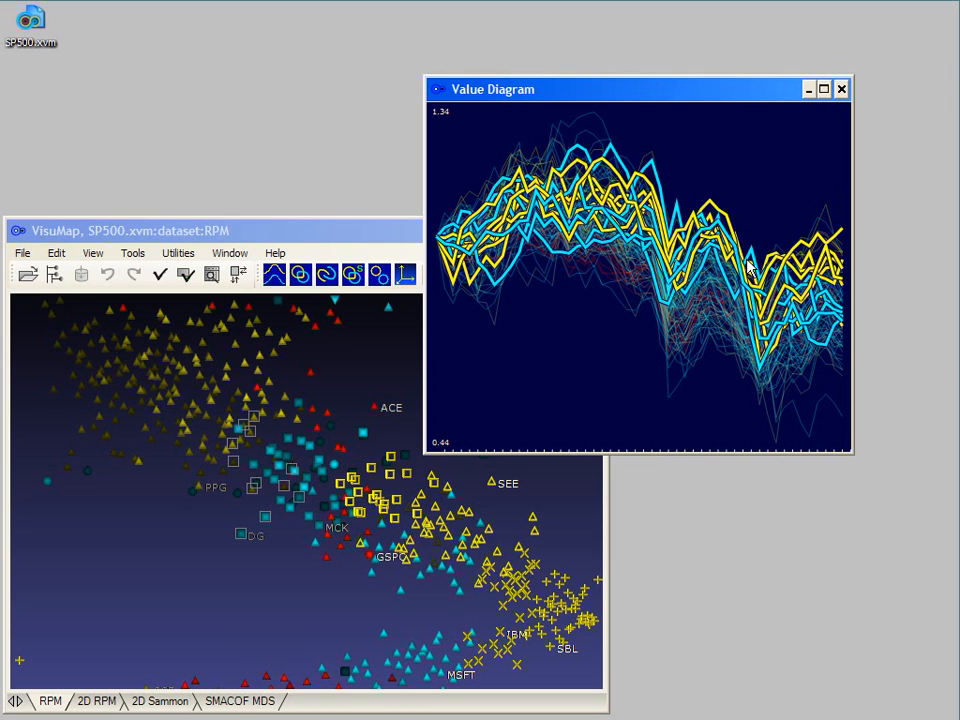
left_click(847, 285)
left_click_drag(847, 285, 837, 346)
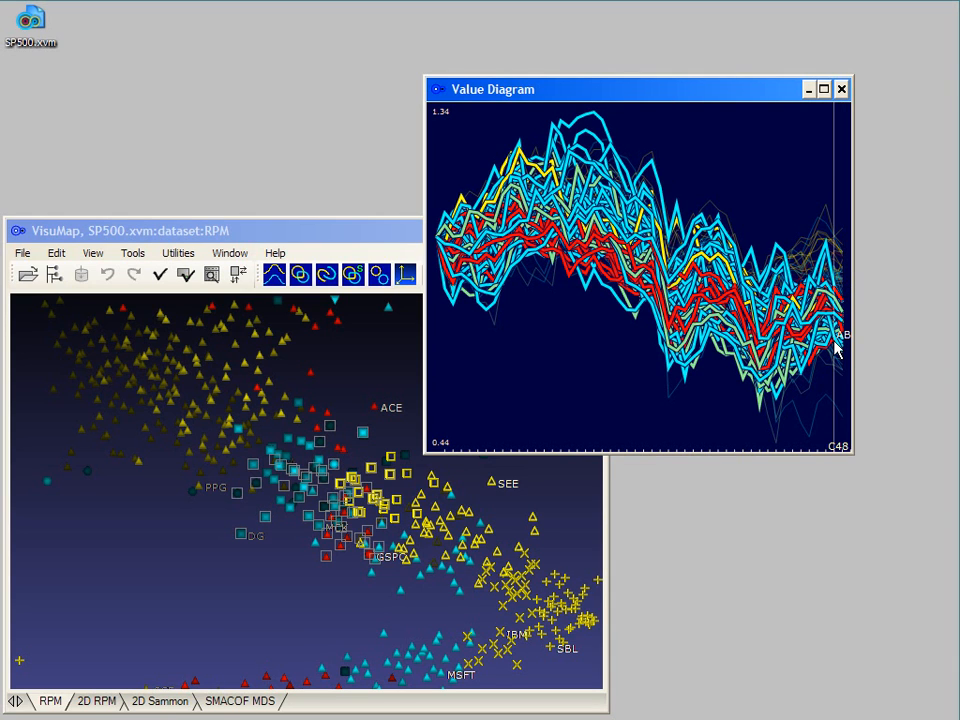
Step: Reverse the curve selection in the value diagram and close the diagram
right_click(716, 300)
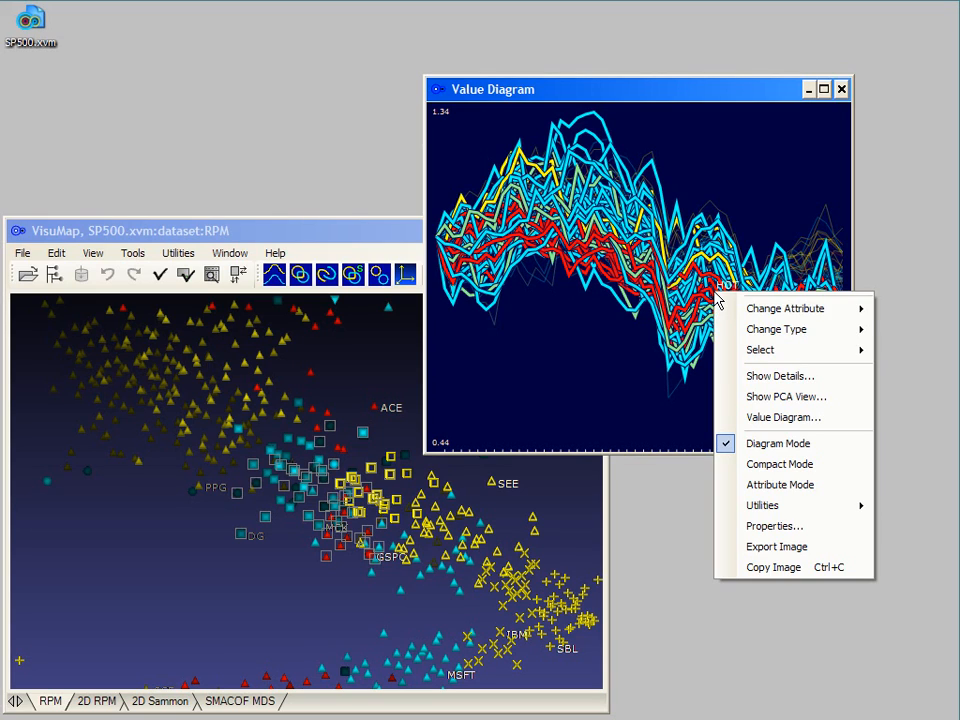
mouse_move(752, 350)
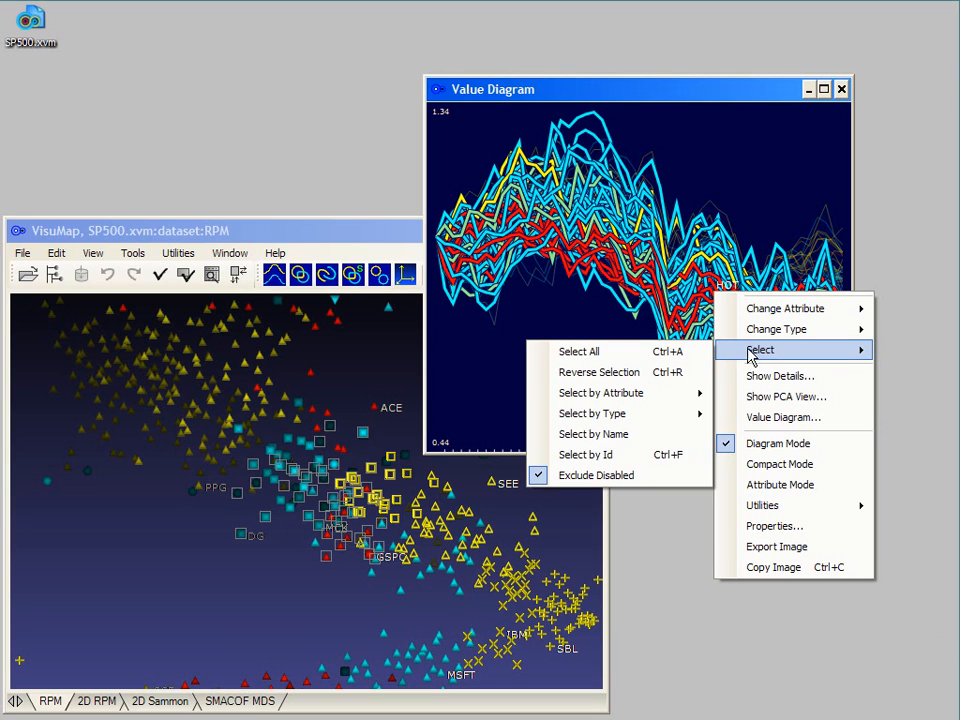
left_click(680, 375)
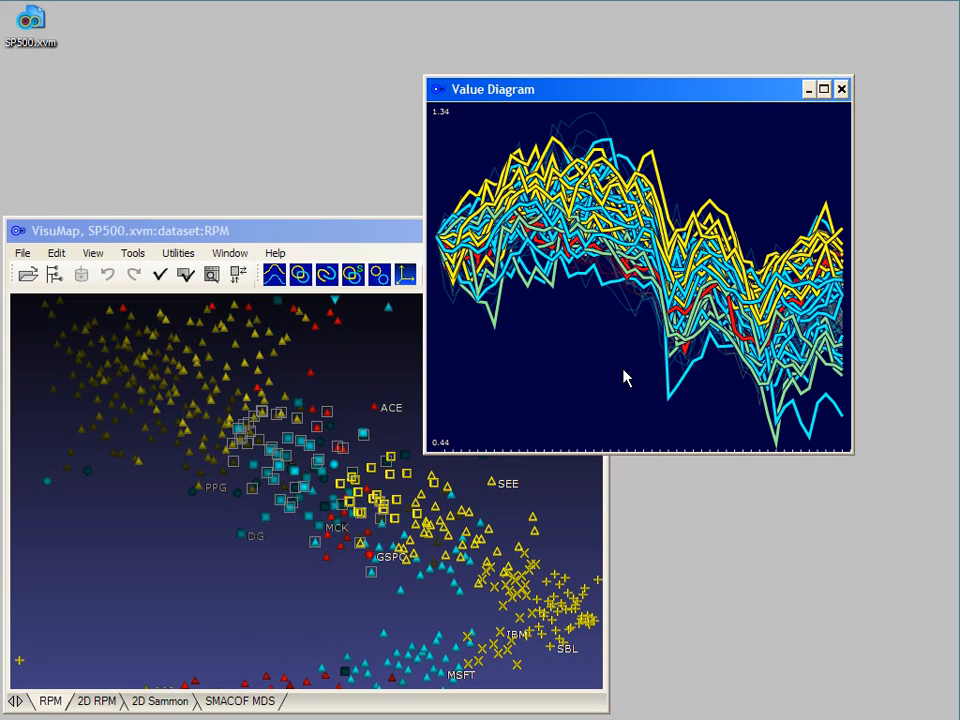
left_click(841, 89)
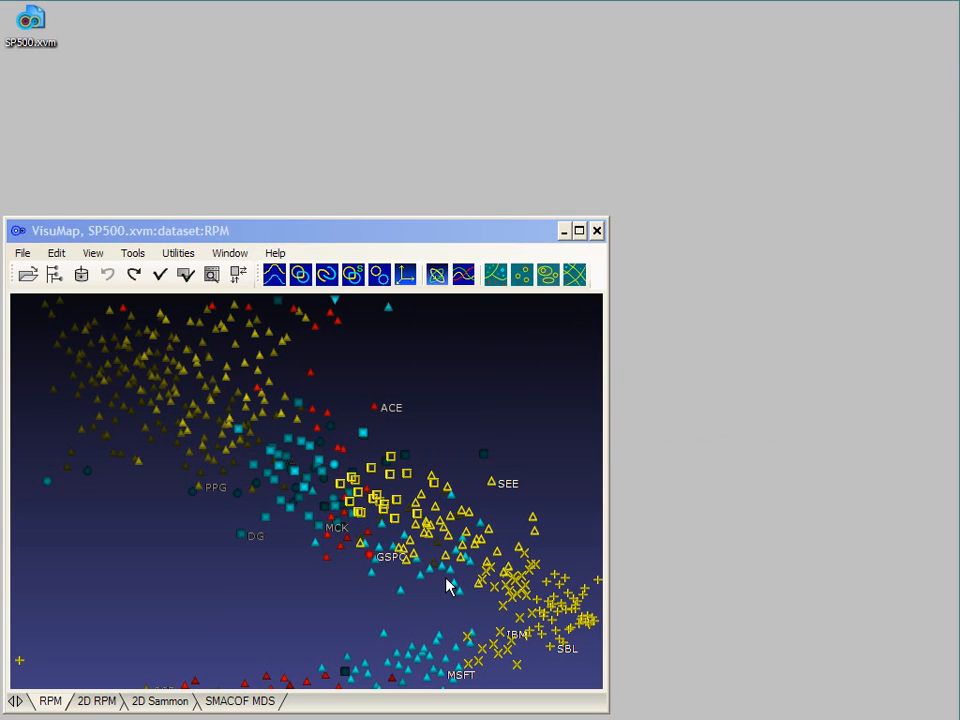
Step: Plot a value diagram for the small group of points around MCK and GSPC, and shrink its window to about half size
left_click_drag(333, 530, 390, 583)
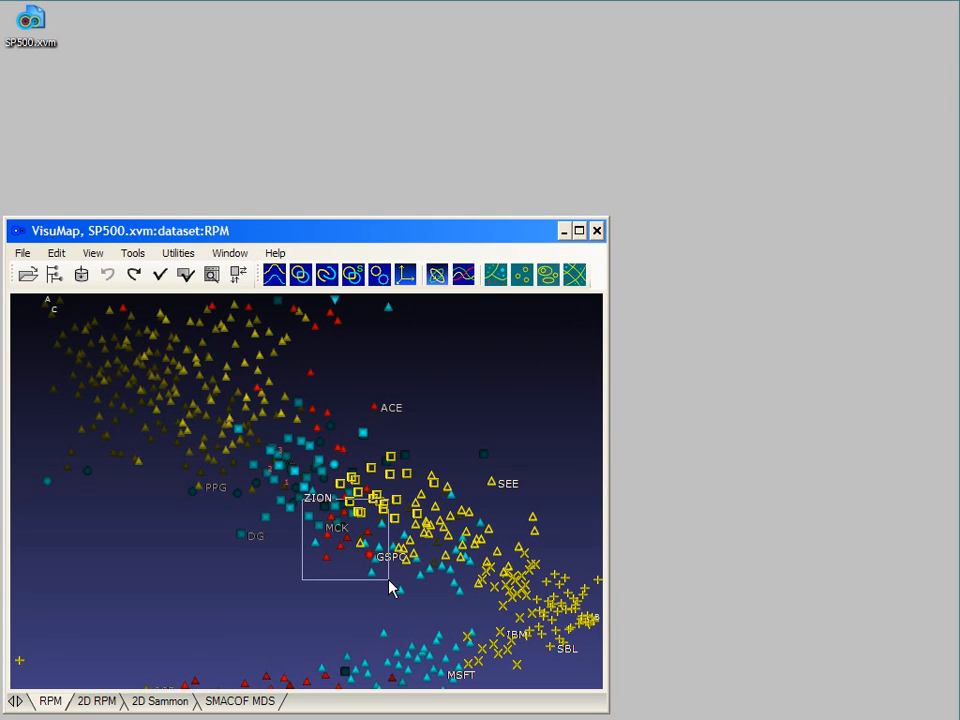
right_click(343, 543)
left_click(378, 657)
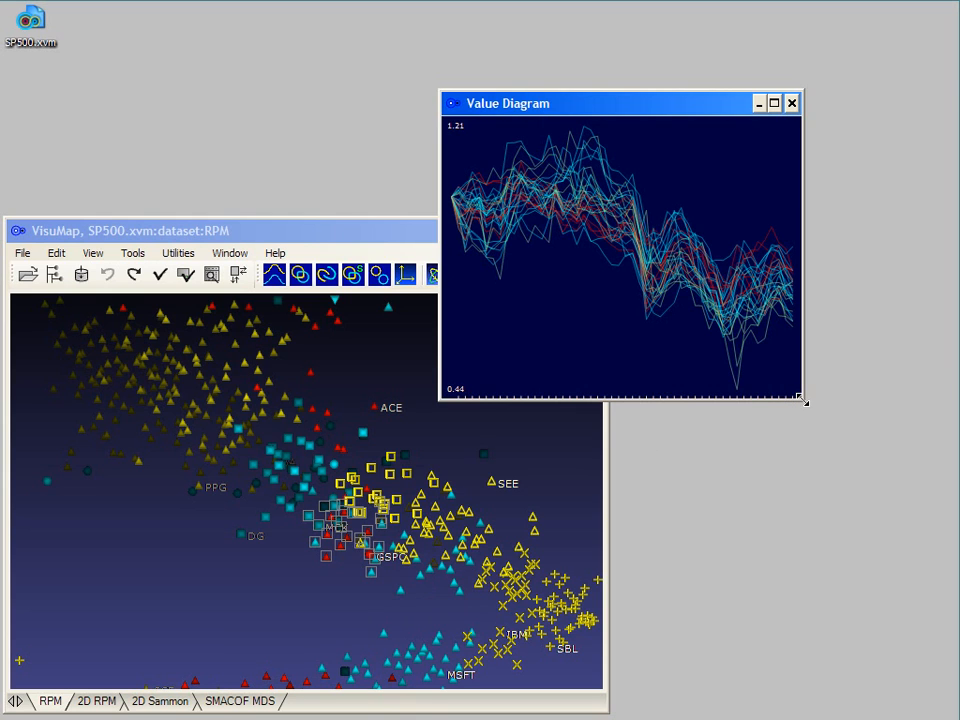
left_click_drag(803, 399, 627, 271)
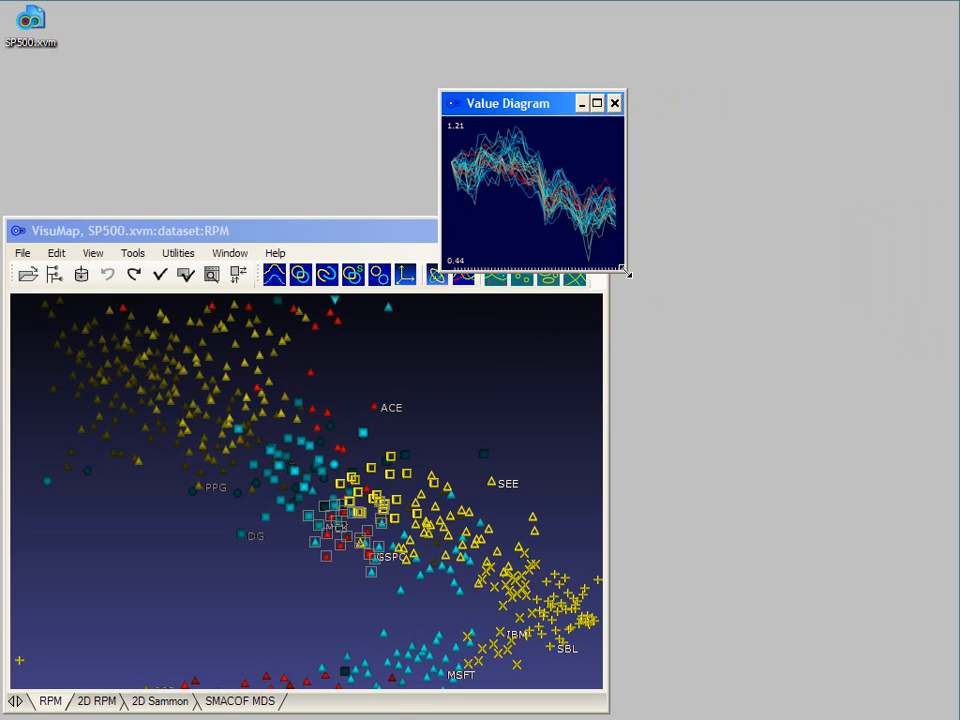
Step: Switch the value diagram to Compact Mode and place it in the empty area of the map above SEE
right_click(545, 193)
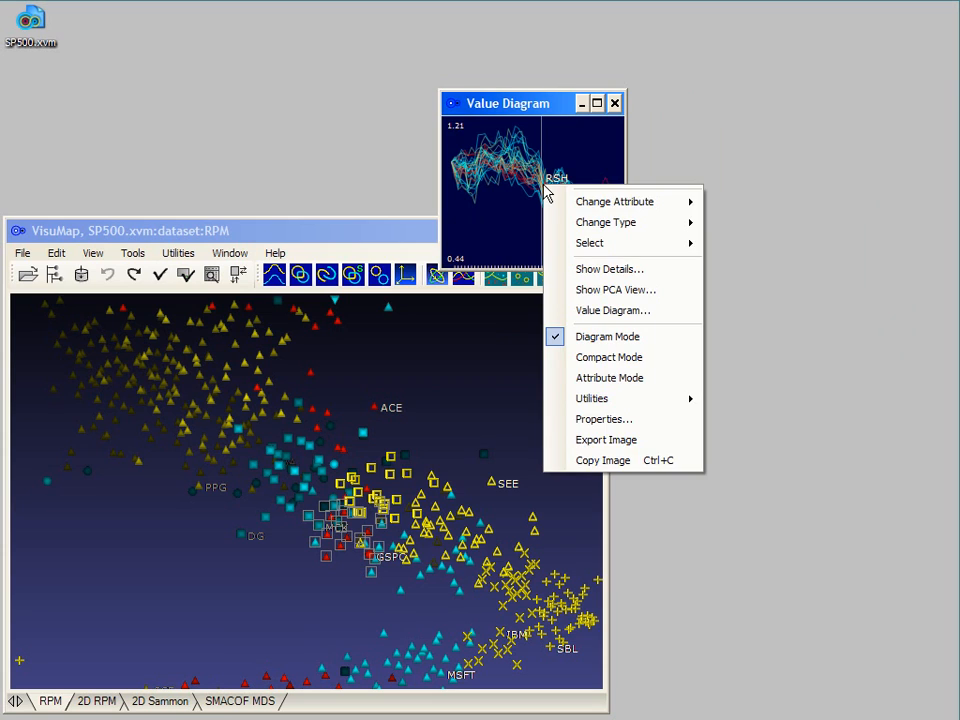
left_click(597, 362)
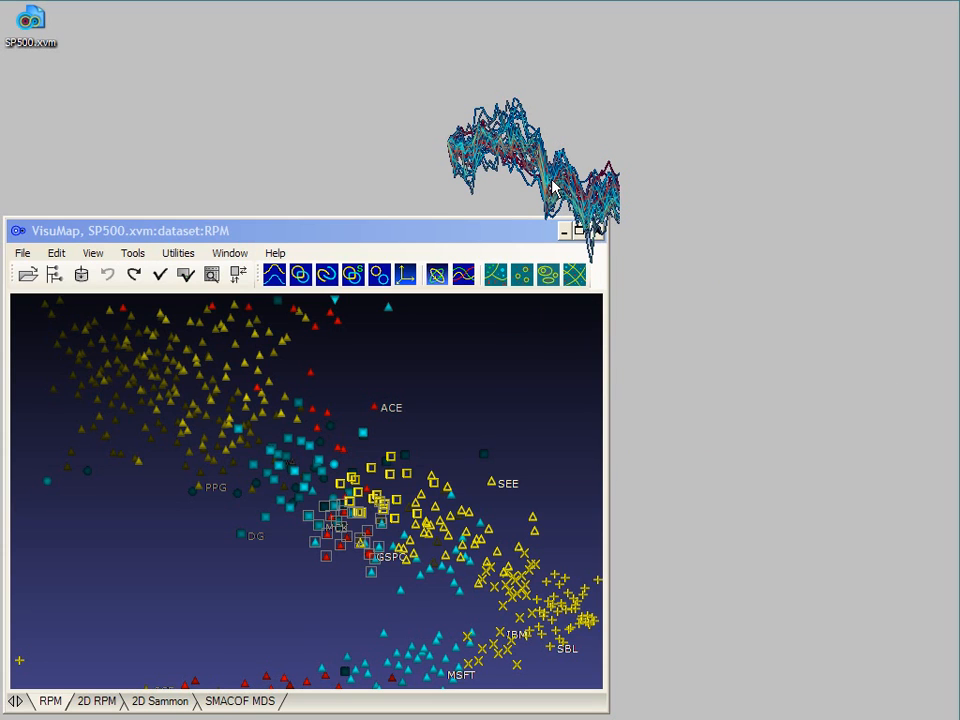
left_click_drag(553, 222, 521, 405)
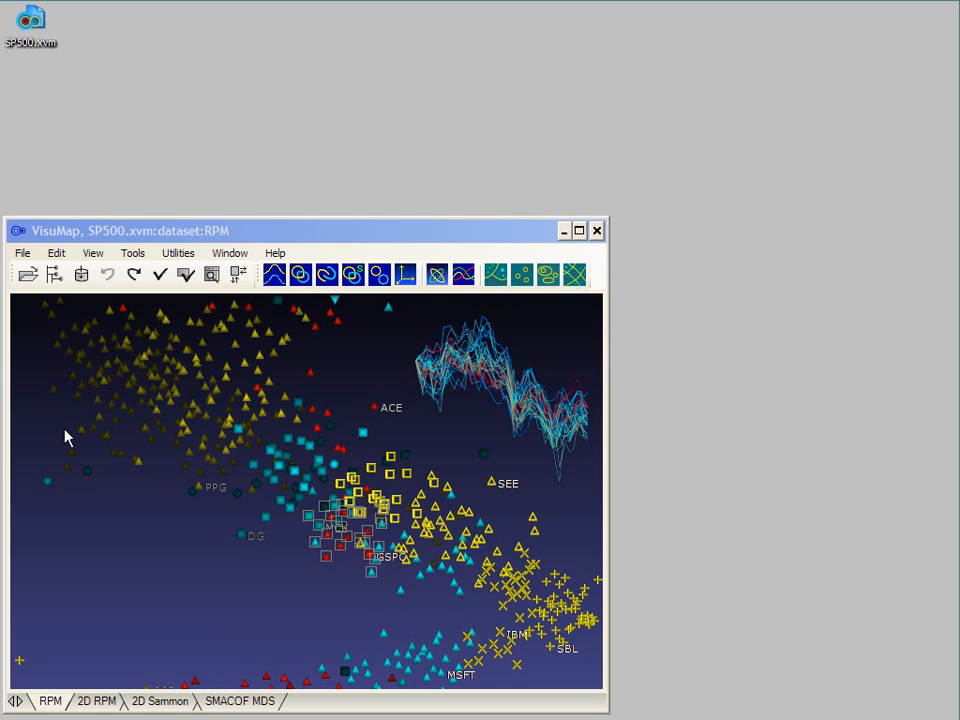
Step: Plot a value diagram for the small group of outlying points west of PPG and place it just below them
left_click_drag(31, 423, 152, 520)
right_click(130, 464)
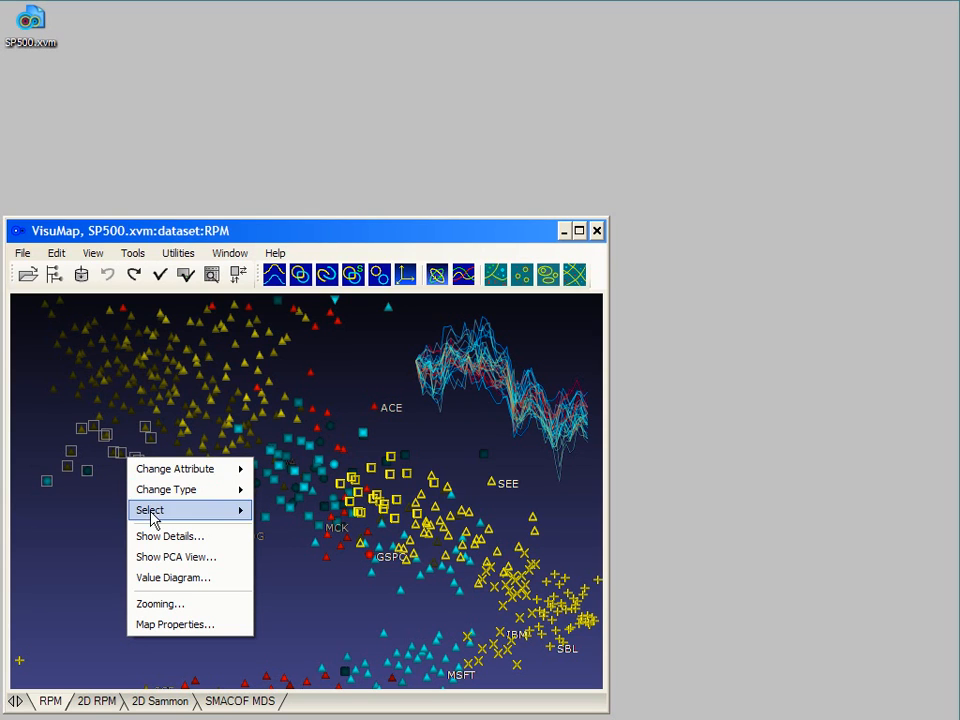
left_click(176, 578)
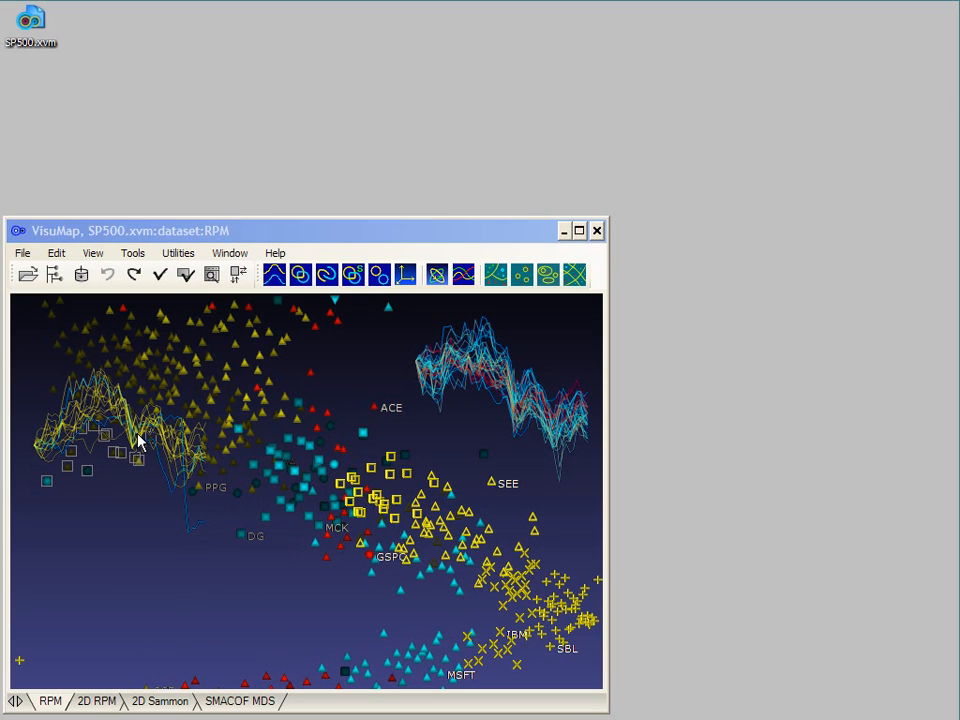
left_click_drag(137, 441, 157, 549)
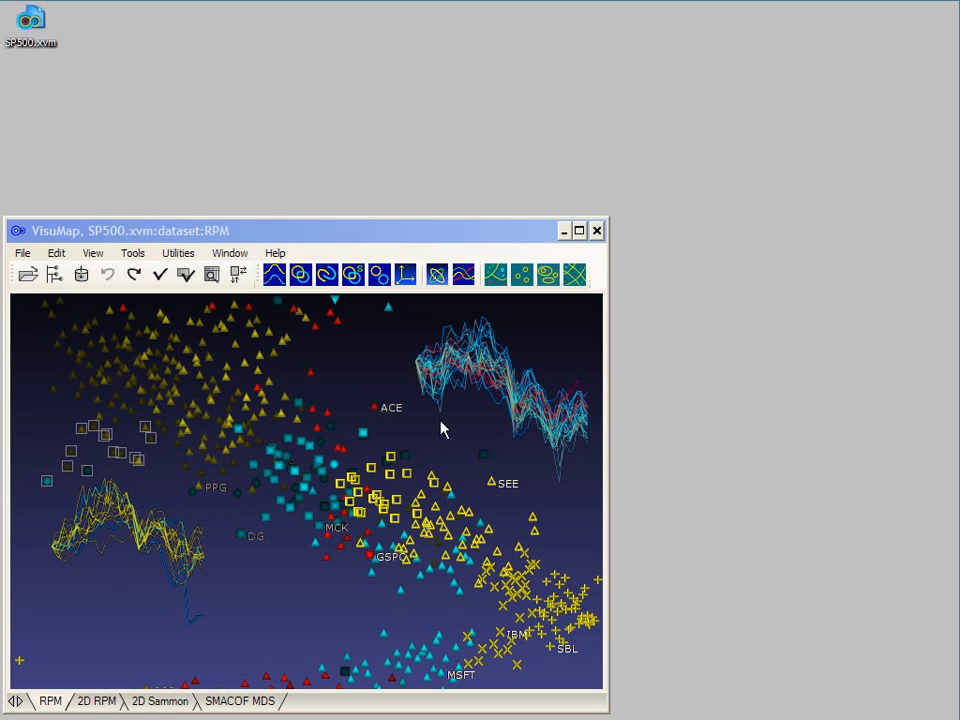
Step: Close all open diagram windows, plot a value diagram of the whole dataset, and place it just outside the map's upper right corner
left_click(230, 254)
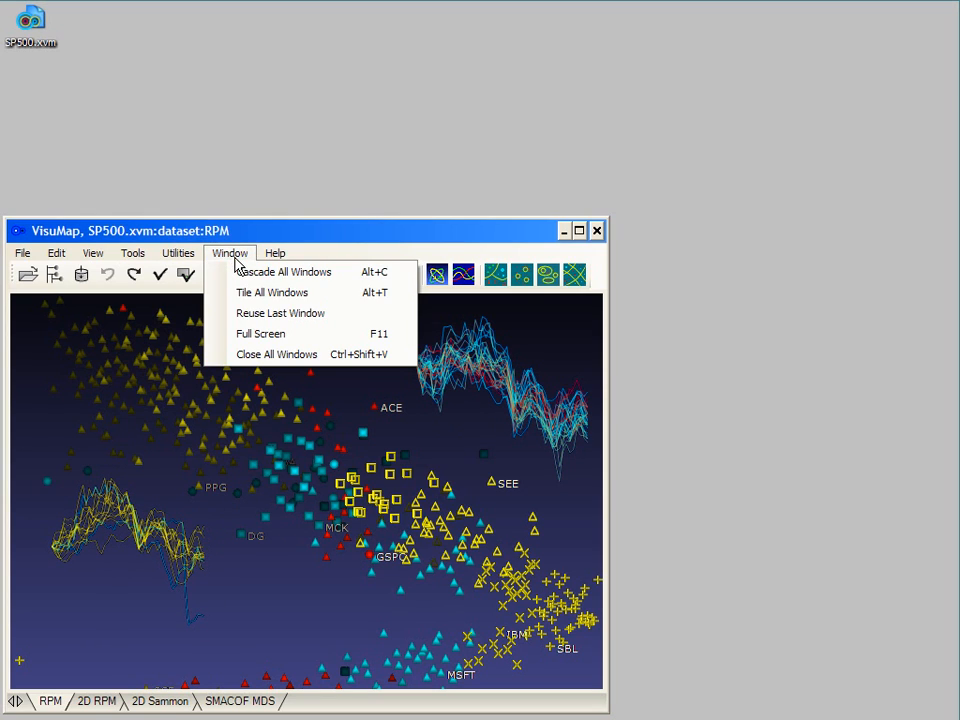
left_click(284, 356)
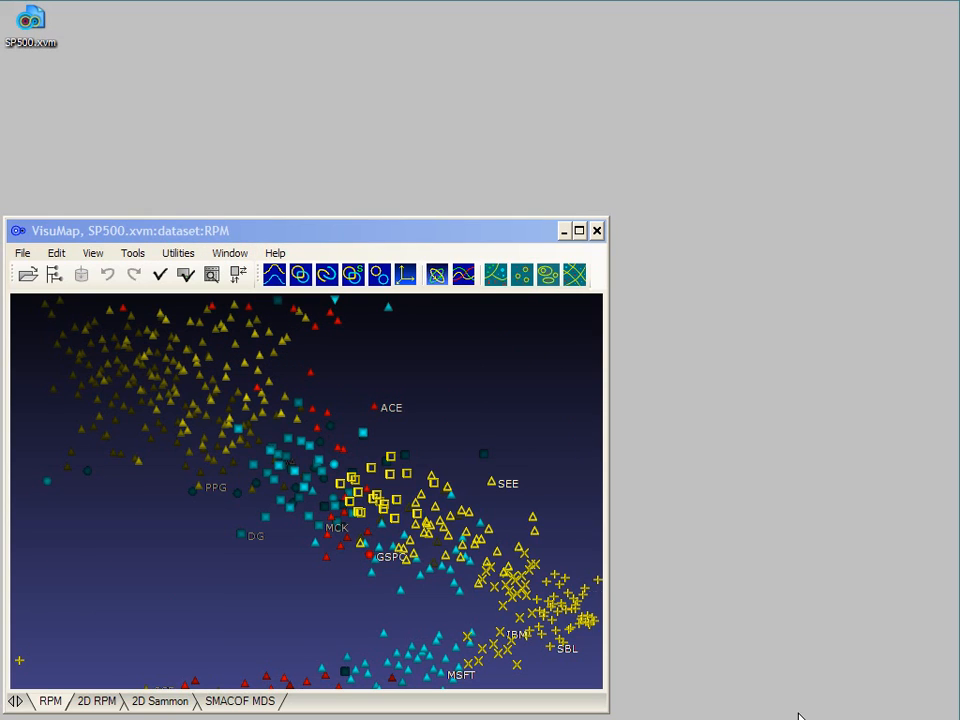
left_click(464, 277)
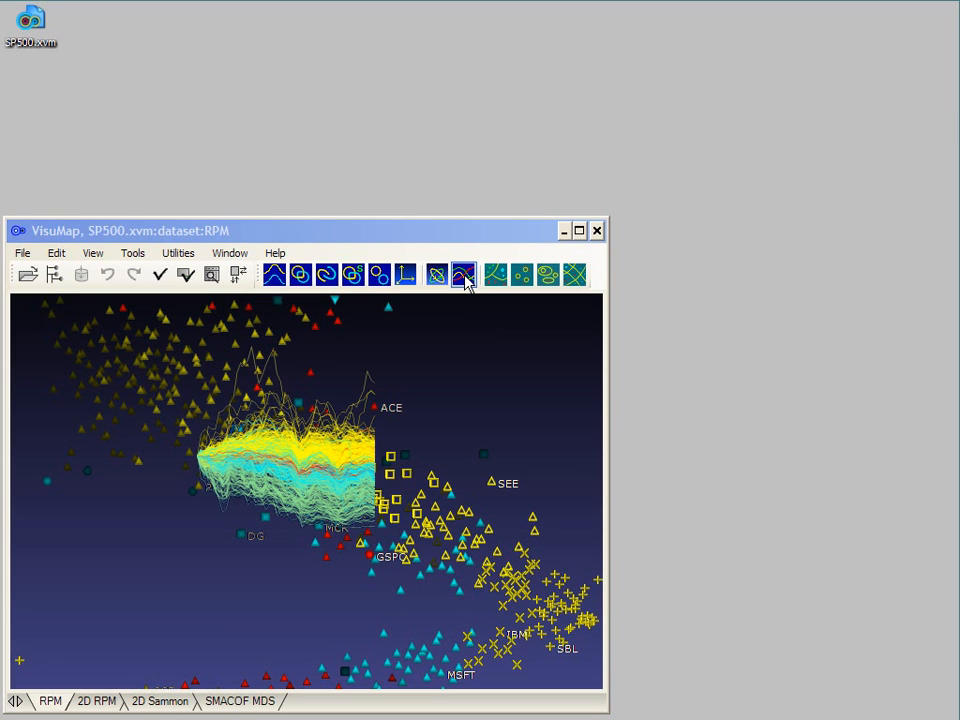
left_click_drag(336, 467, 626, 223)
Step: Switch the whole-dataset value diagram to Attribute Mode and enlarge its window to nearly twice the width
right_click(590, 218)
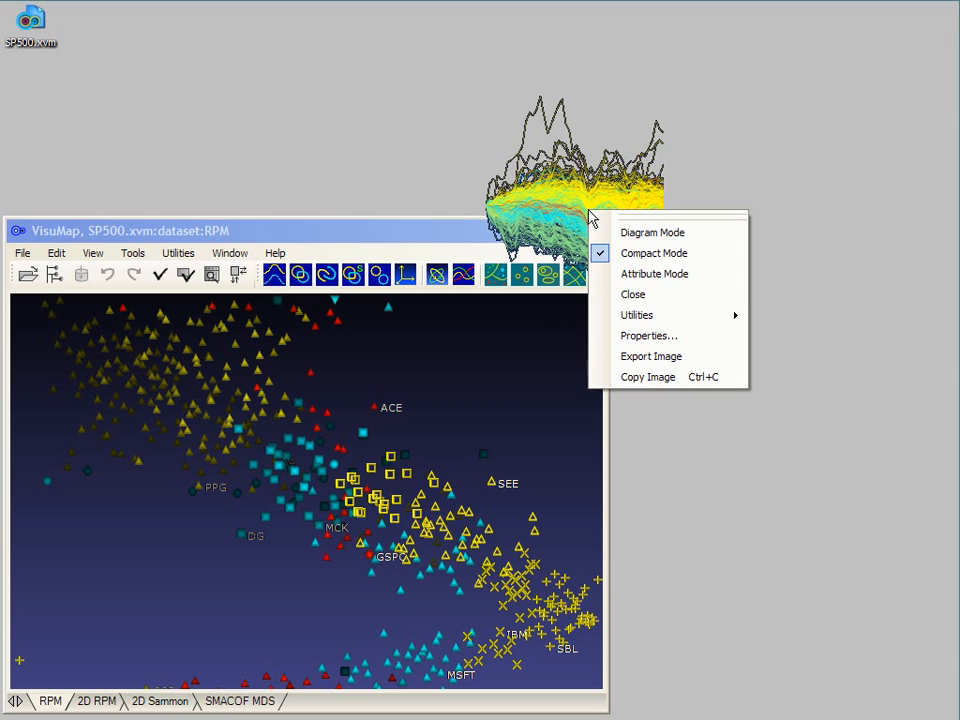
left_click(632, 275)
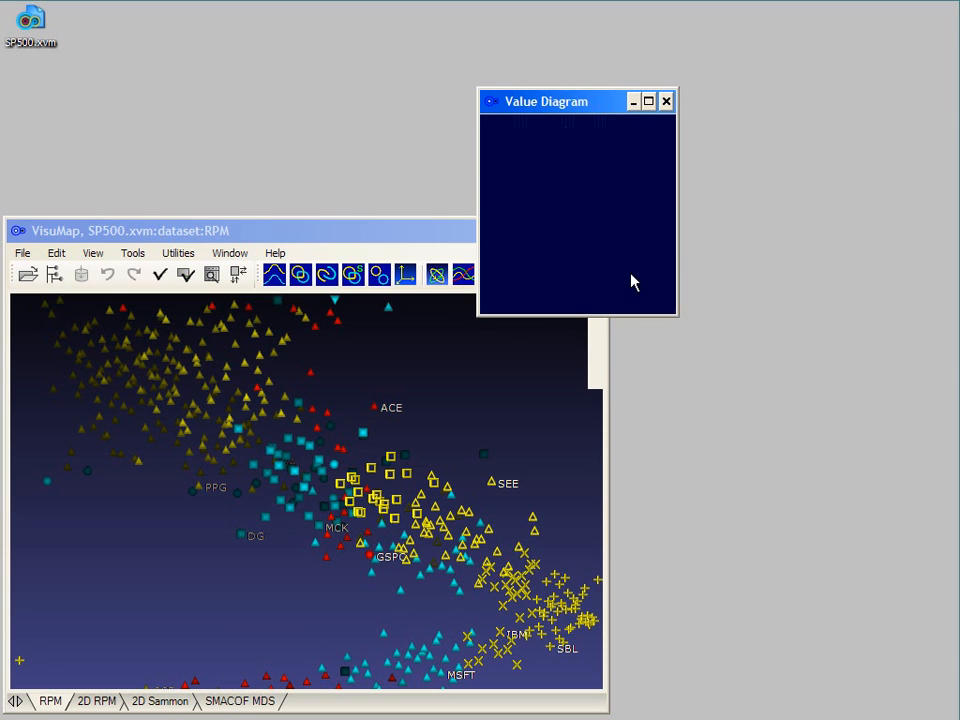
left_click_drag(675, 313, 833, 425)
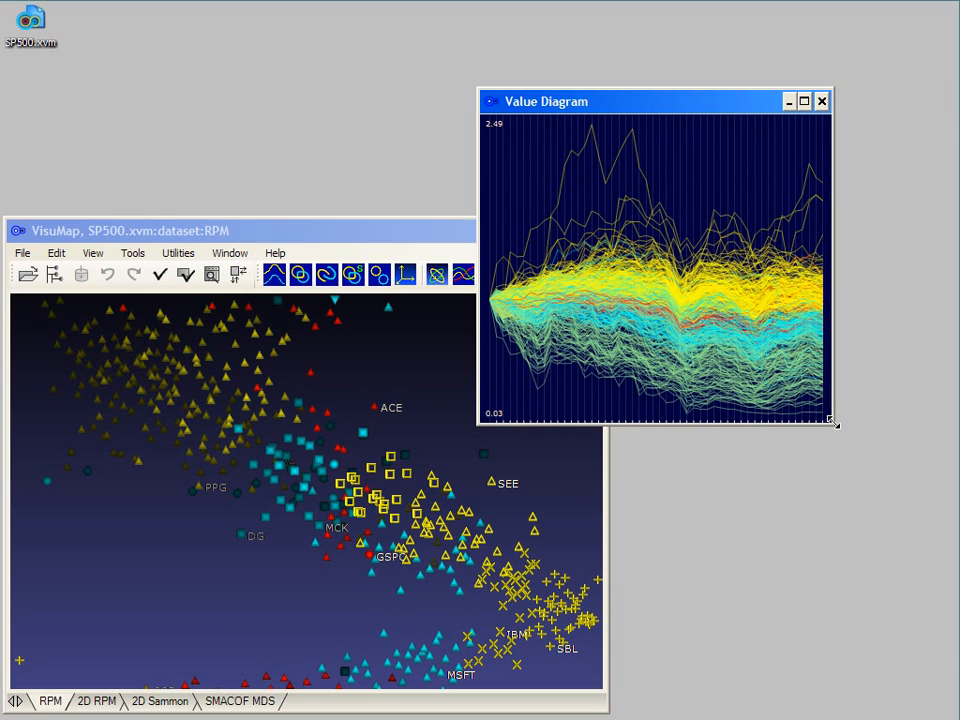
Step: Select the two groups of attributes around the two late dips of the curves and show their PCA view
mouse_move(660, 178)
left_mouse_down()
mouse_move(703, 197)
mouse_move(767, 178)
mouse_move(780, 186)
left_mouse_up()
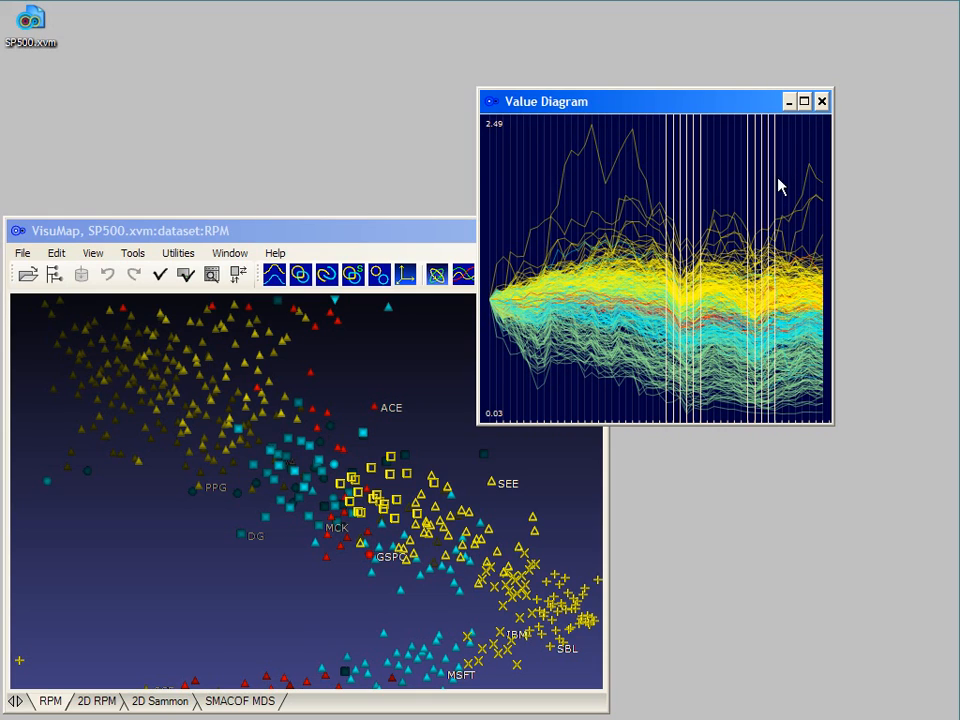
right_click(694, 193)
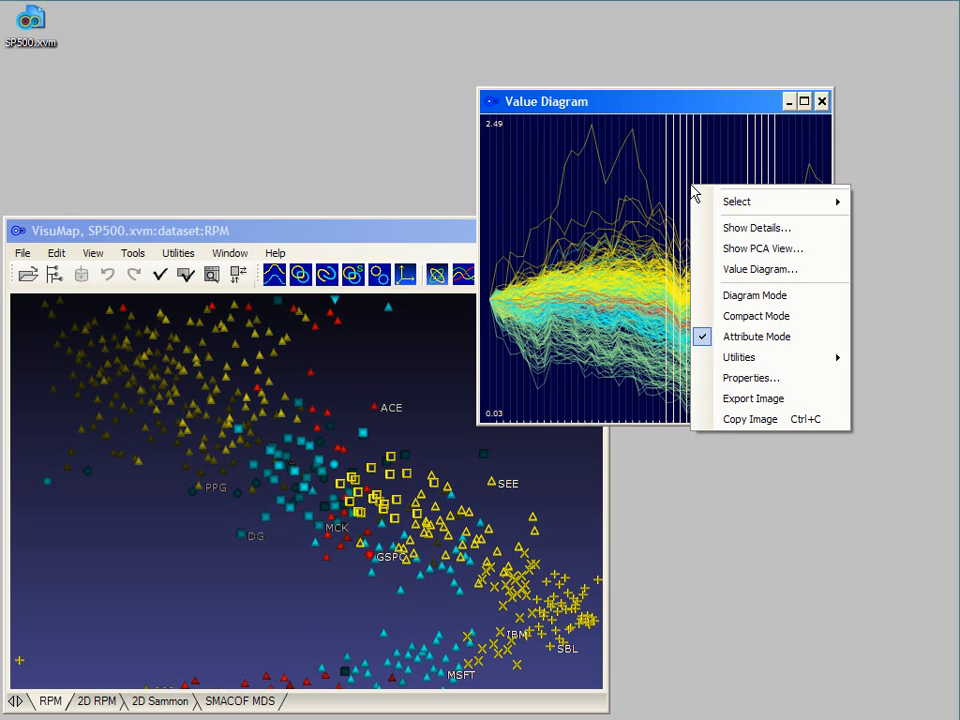
left_click(728, 249)
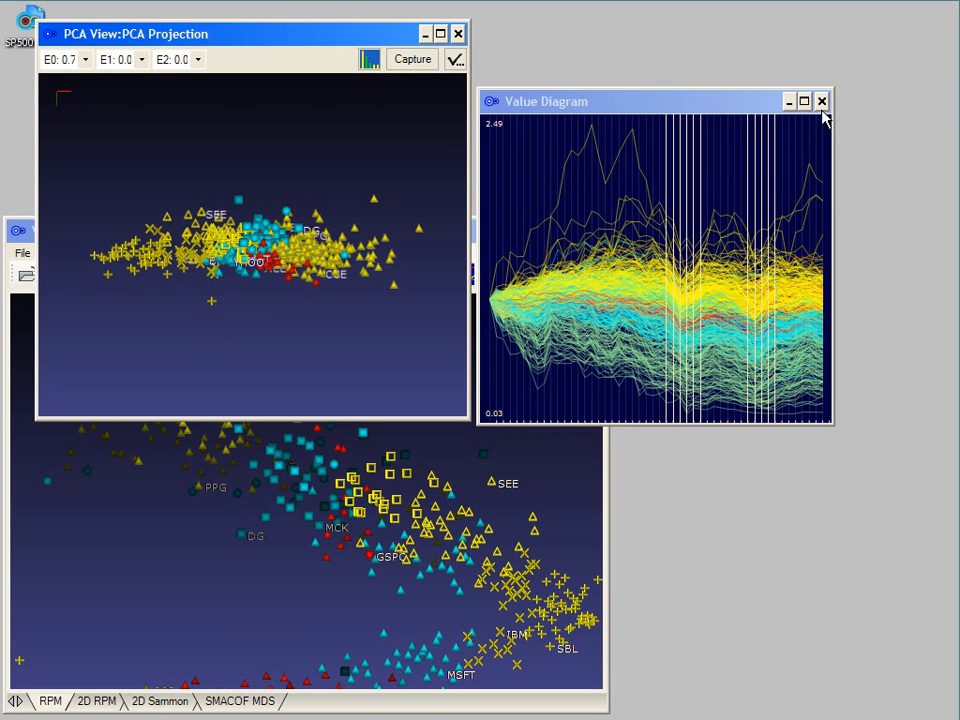
Step: Rotate the PCA projection to examine the point cloud, closing both the value diagram and the PCA view
left_click(821, 102)
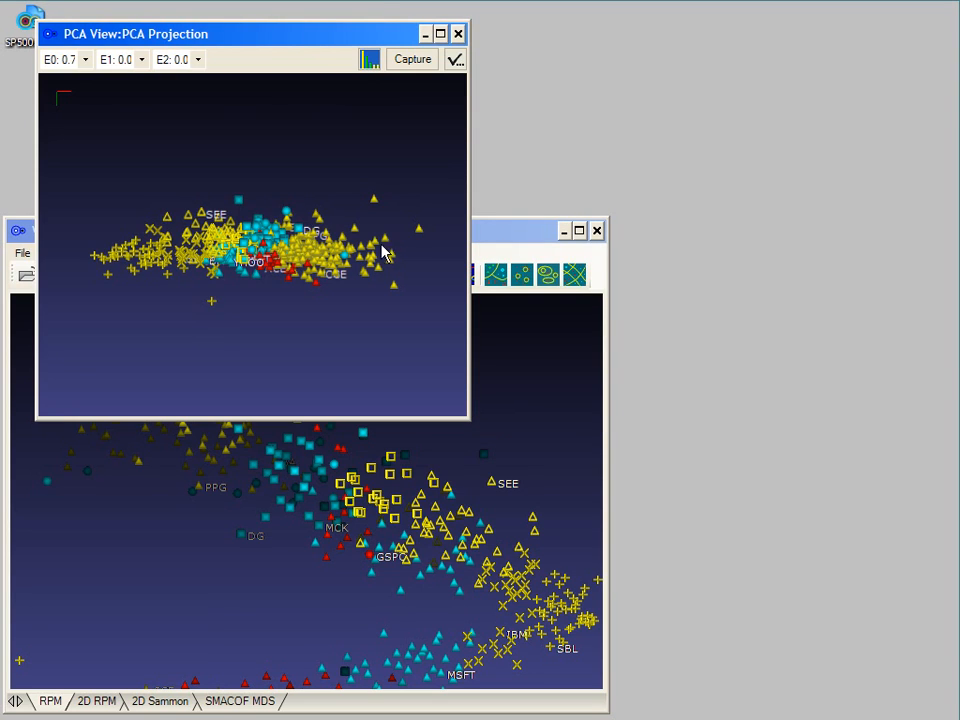
left_click_drag(358, 264, 230, 311)
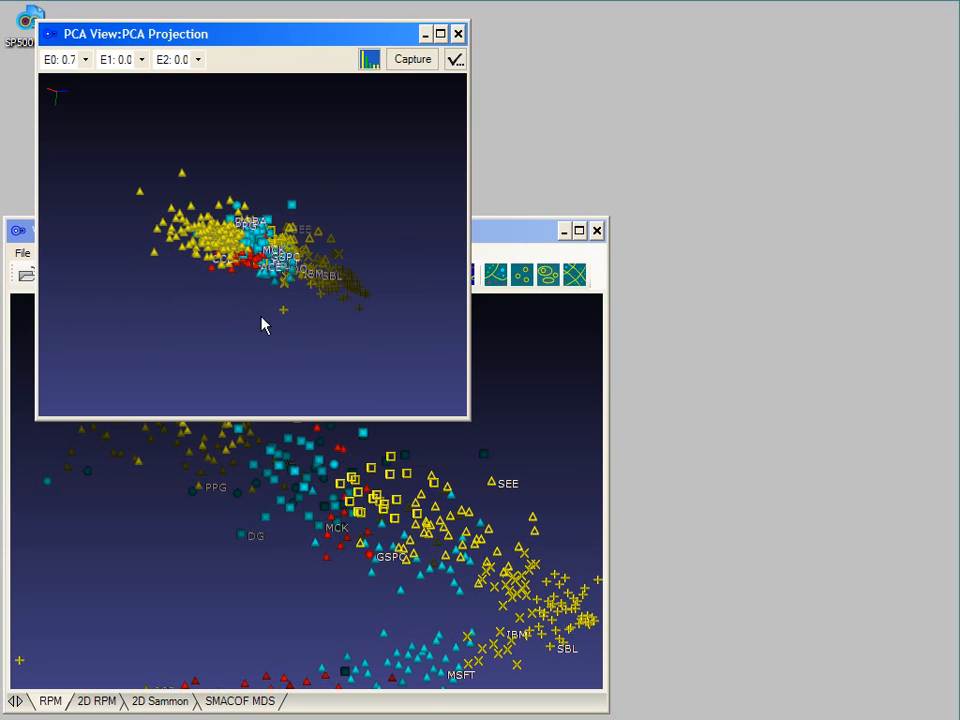
left_click(457, 34)
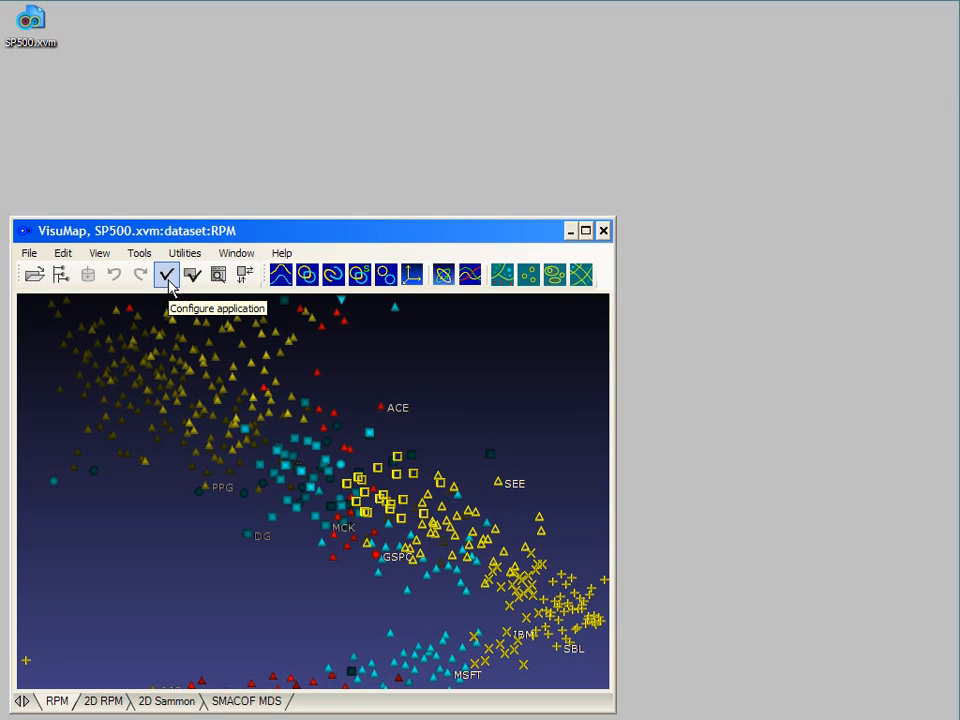
Step: Enable the Bar View entry under the configurable menus in the application configuration
left_click(167, 276)
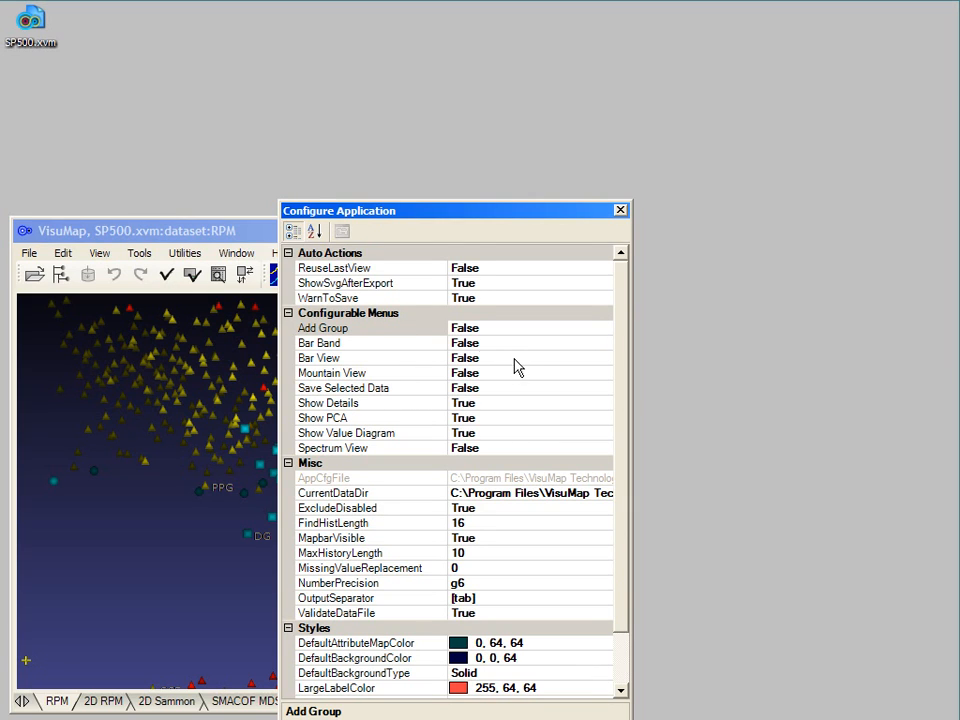
double_click(572, 357)
left_click(620, 210)
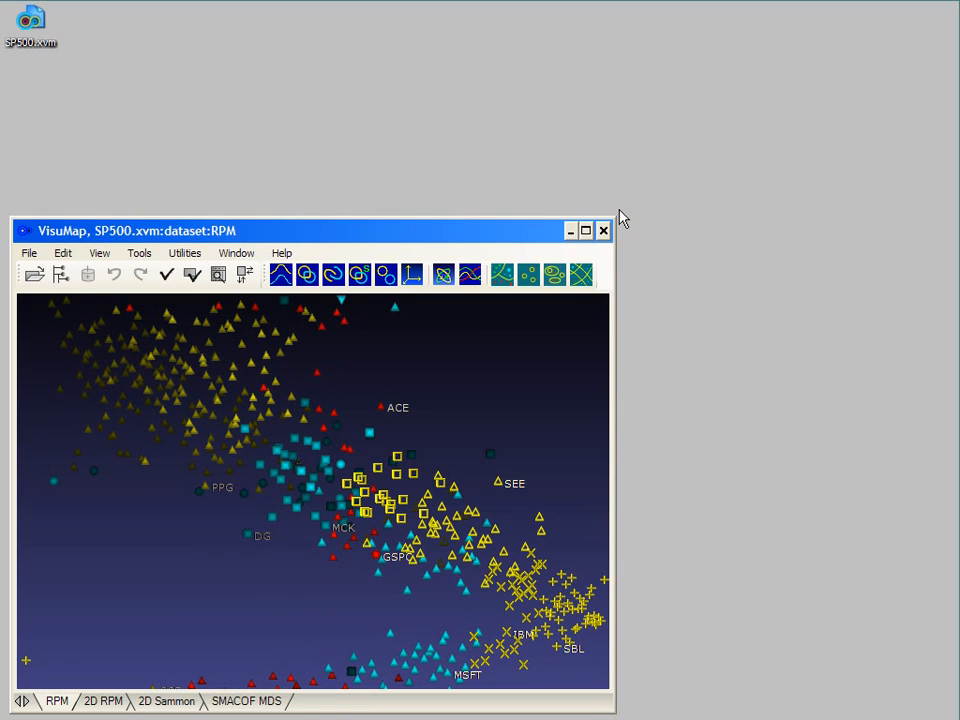
Step: Open the data details table of all stocks and show a bar view of the ABC row
left_click(220, 277)
left_click(292, 190)
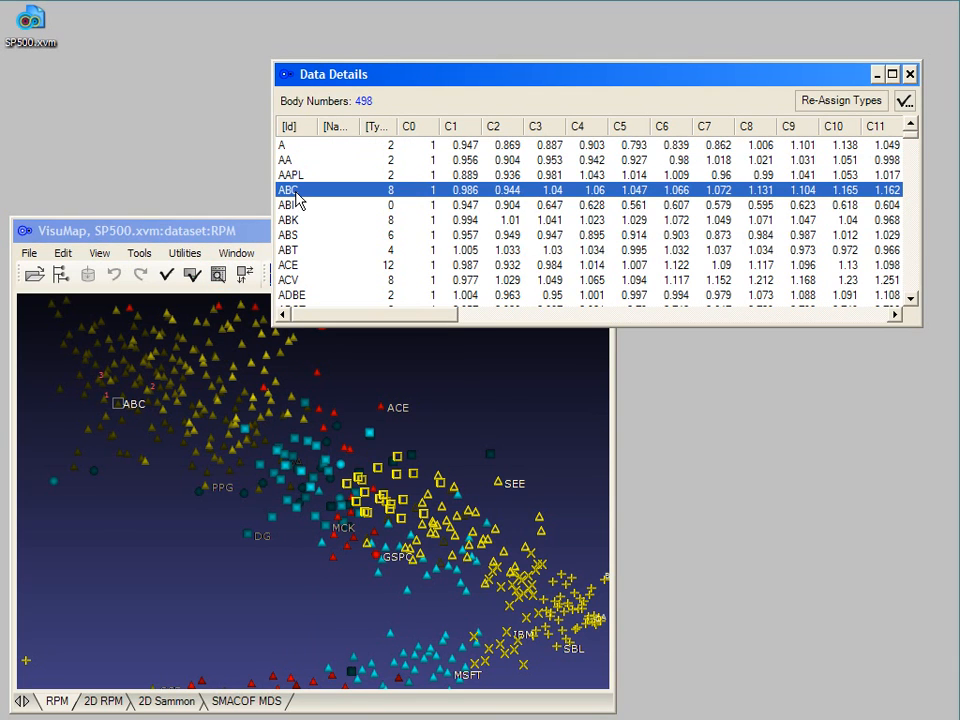
right_click(296, 200)
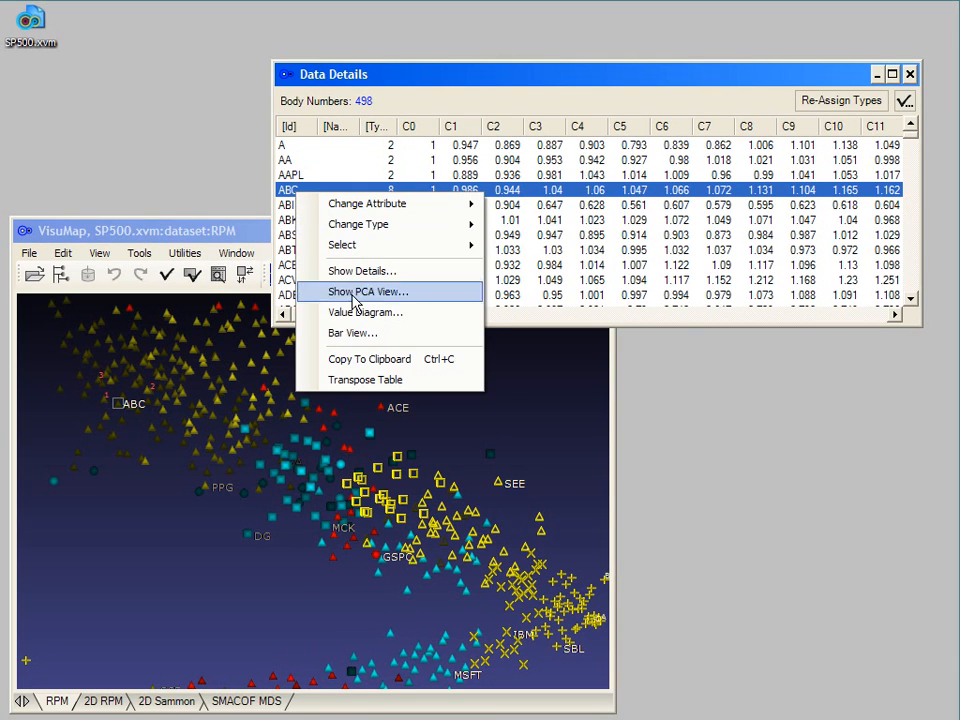
left_click(363, 333)
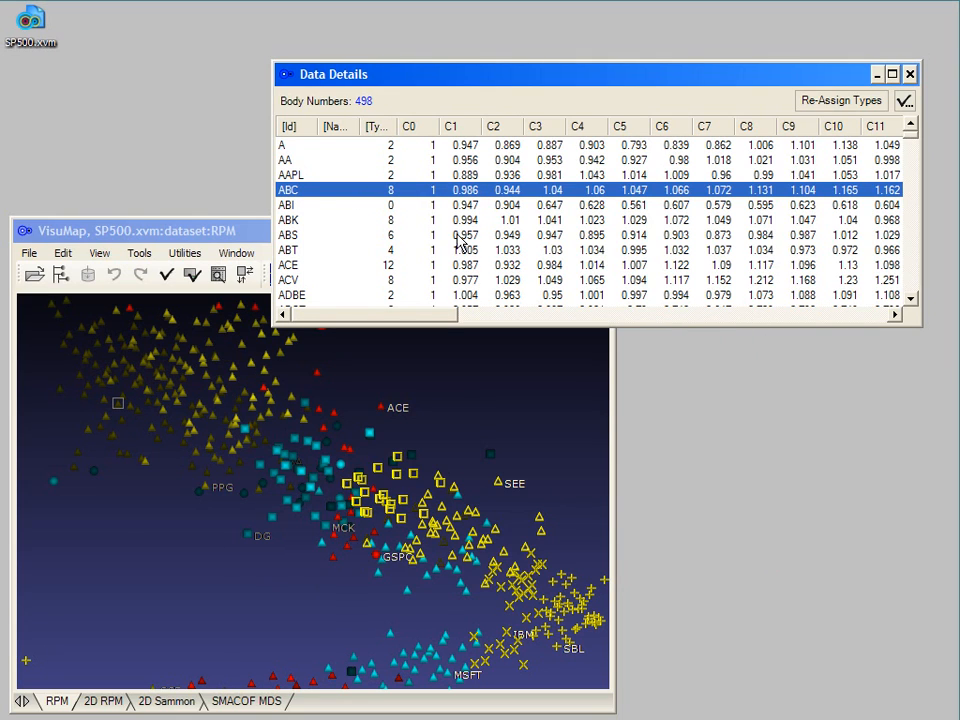
Step: Extend the table selection to rows ABC through ACV and show a bar view of them
left_click(352, 284, "shift")
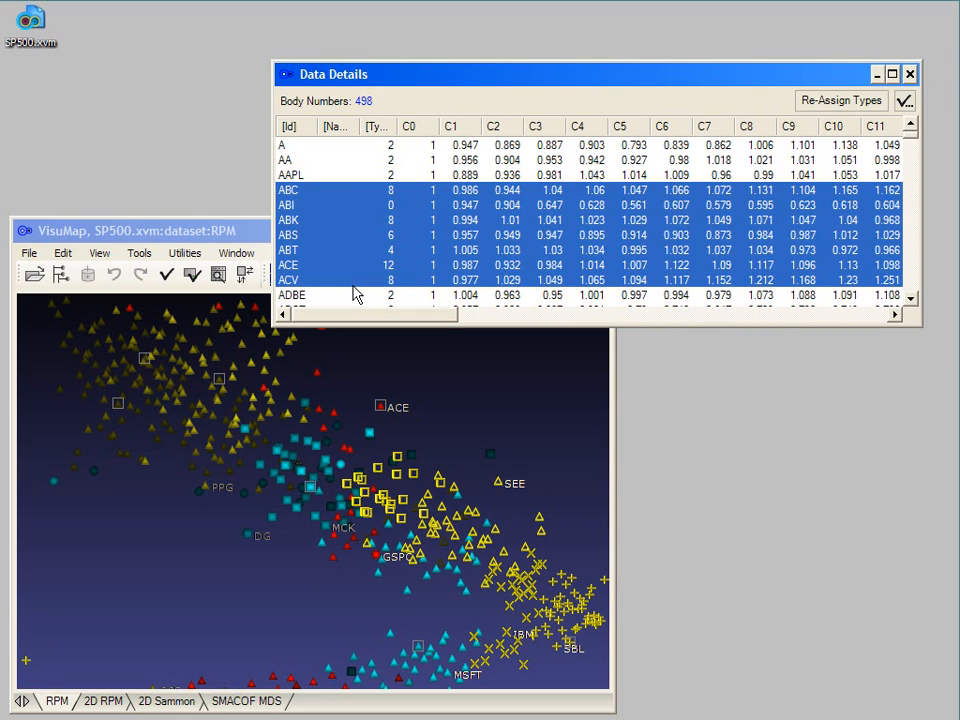
right_click(359, 288)
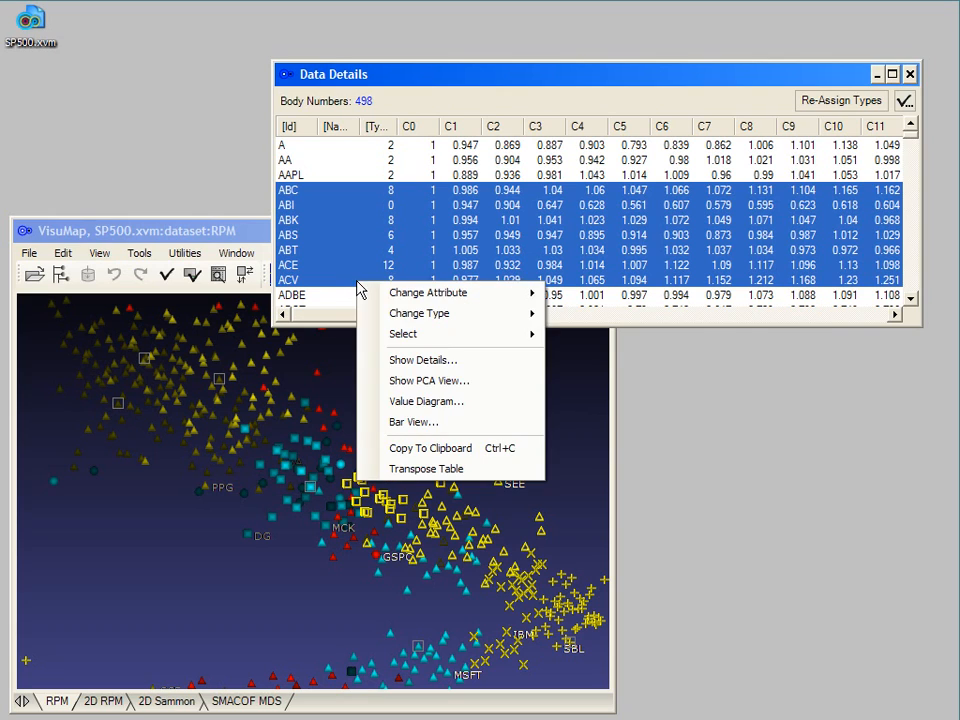
left_click(428, 422)
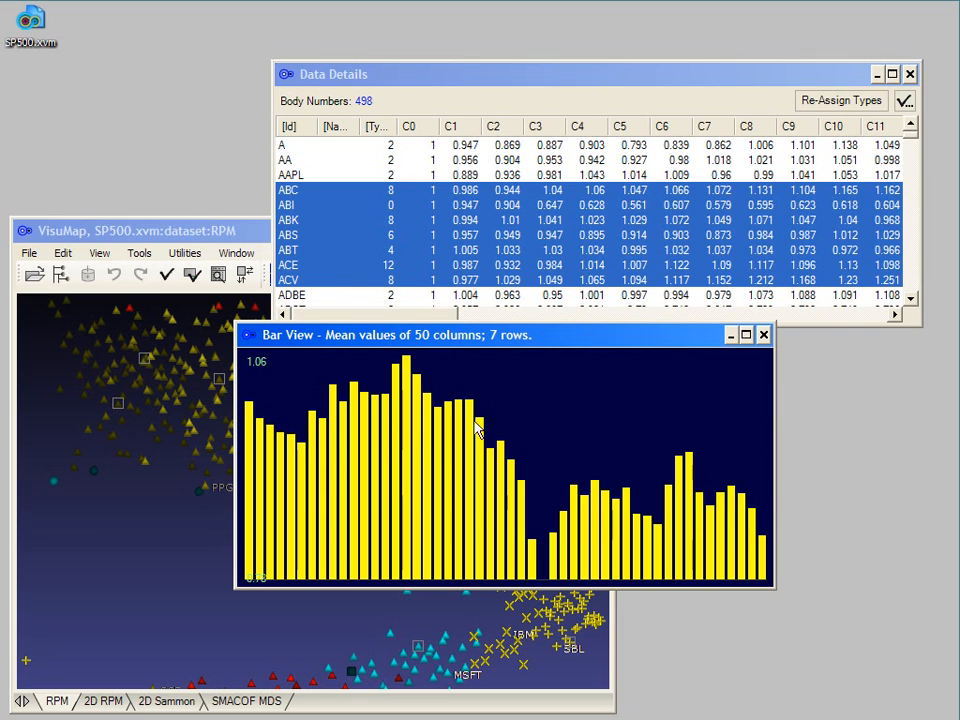
Step: Review the aggregation methods offered in the bar view's properties and keep Mean
right_click(565, 429)
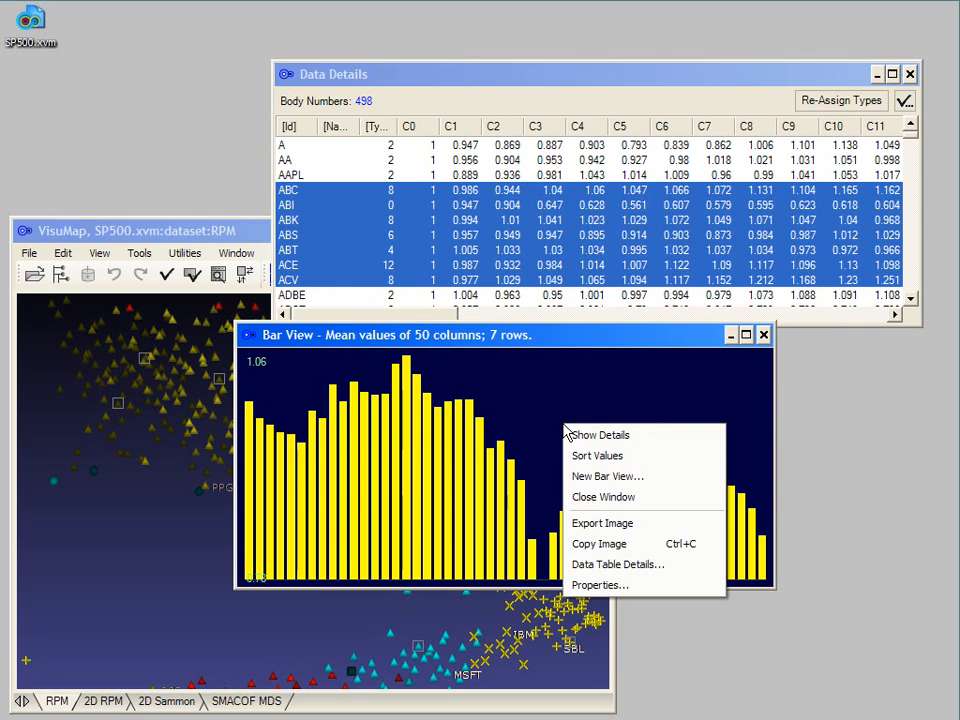
left_click(602, 585)
left_click(554, 339)
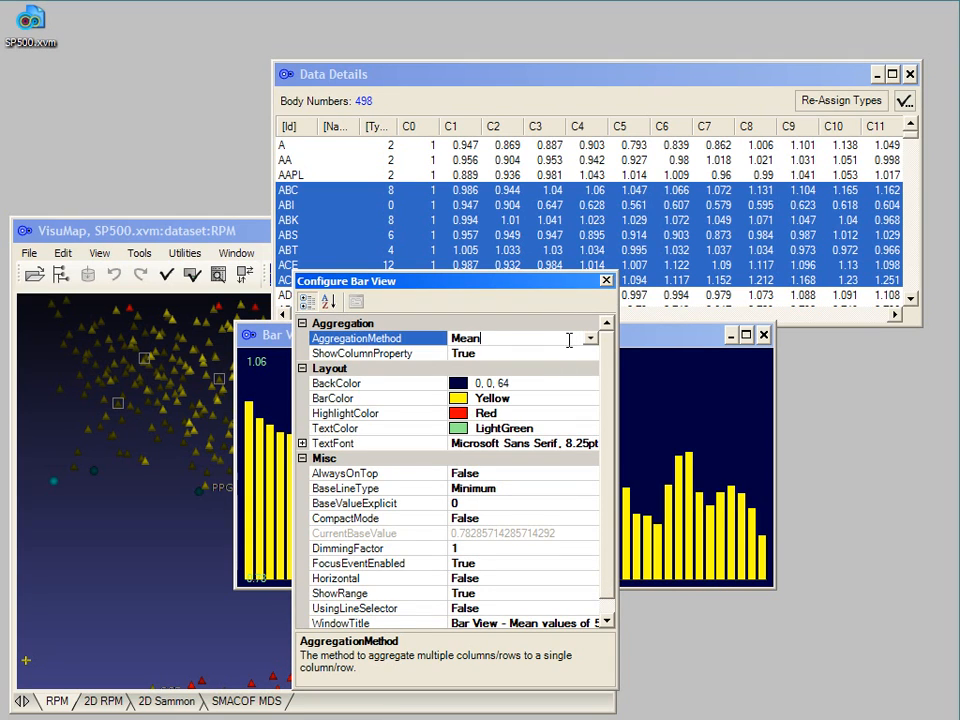
left_click(589, 342)
key("Down")
key("Down")
key("Down")
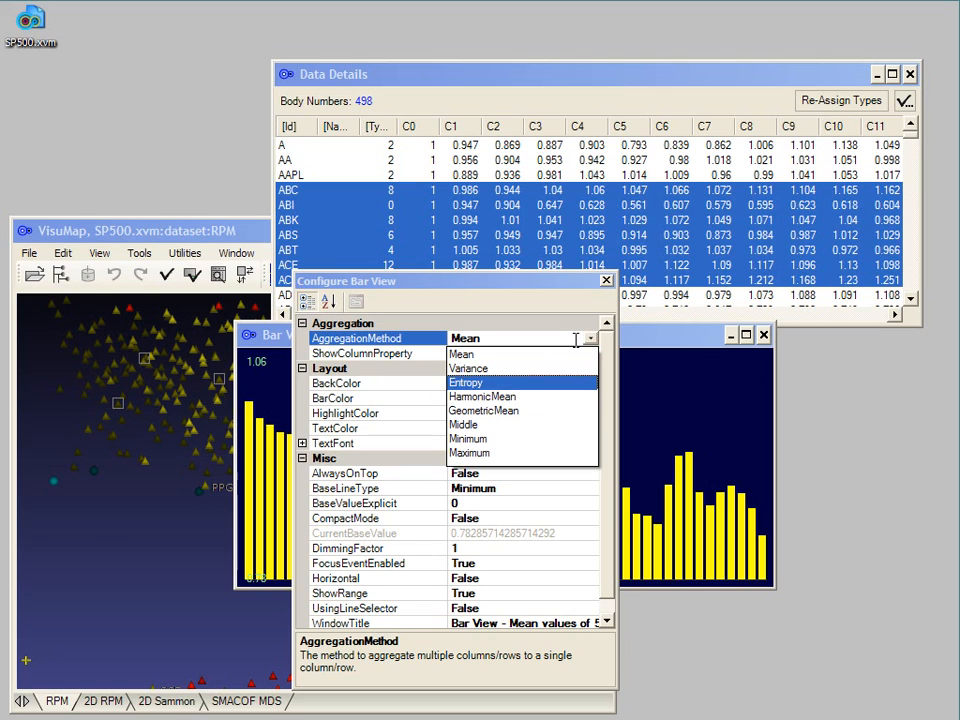
key("Up")
key("Up")
key("Up")
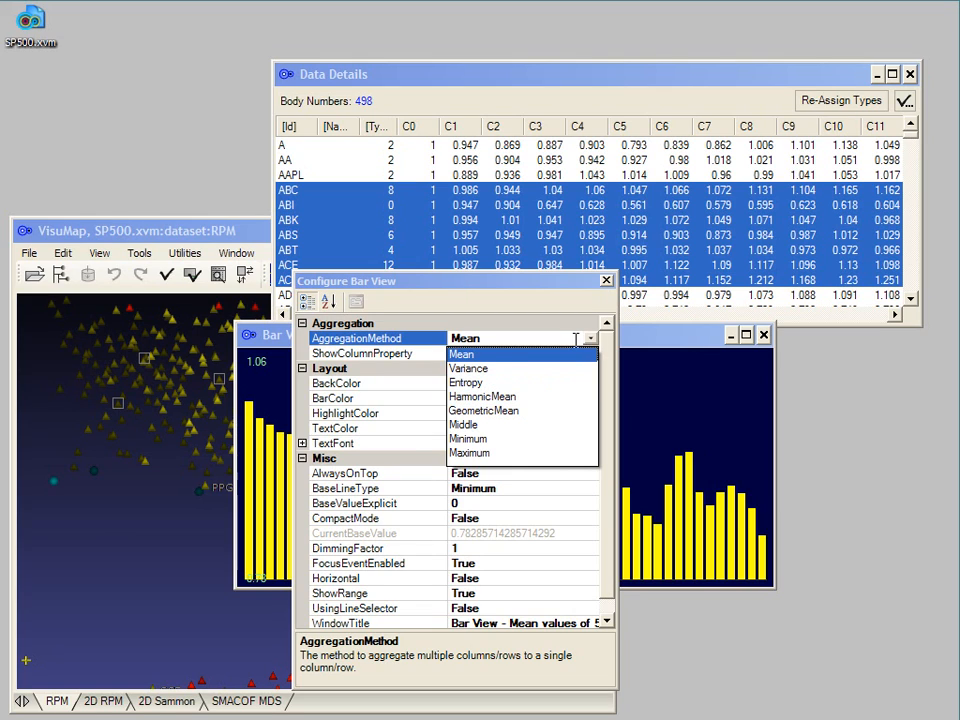
key("Return")
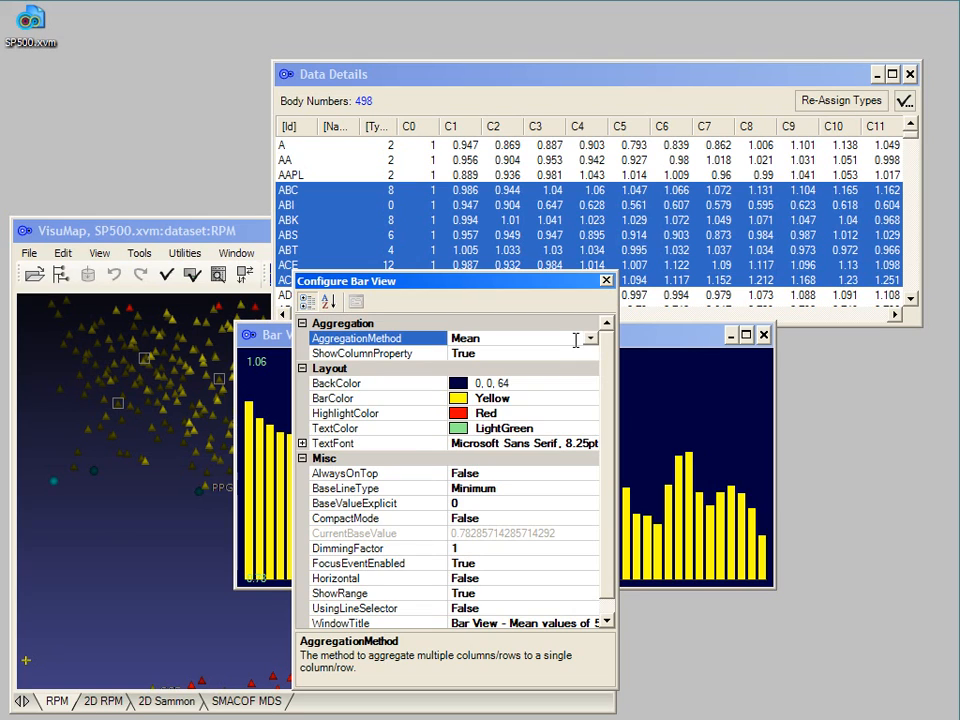
left_click(606, 282)
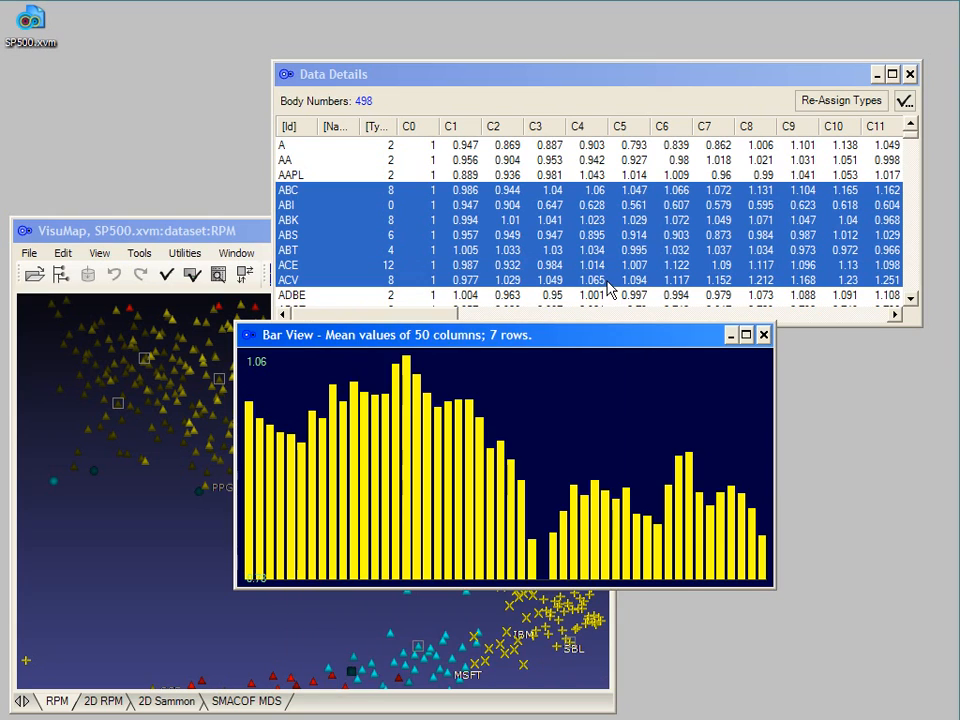
Step: Close the bar view and the data table, and open a bar view for the map points around and northwest of MCK
left_click(765, 336)
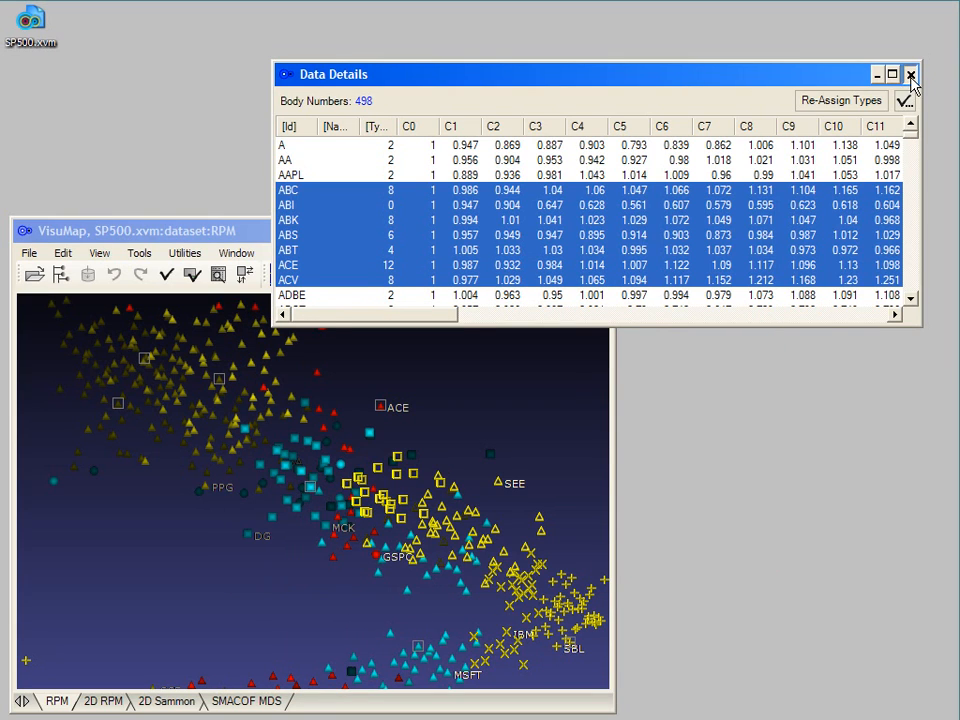
left_click(911, 74)
left_click_drag(285, 466, 364, 537)
right_click(363, 533)
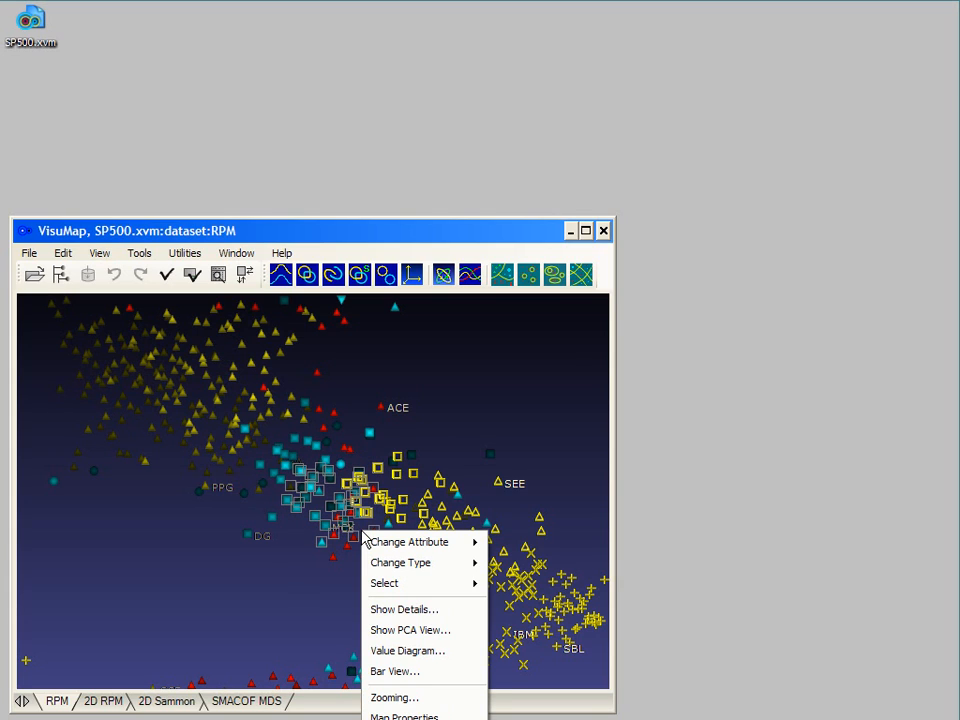
left_click(397, 673)
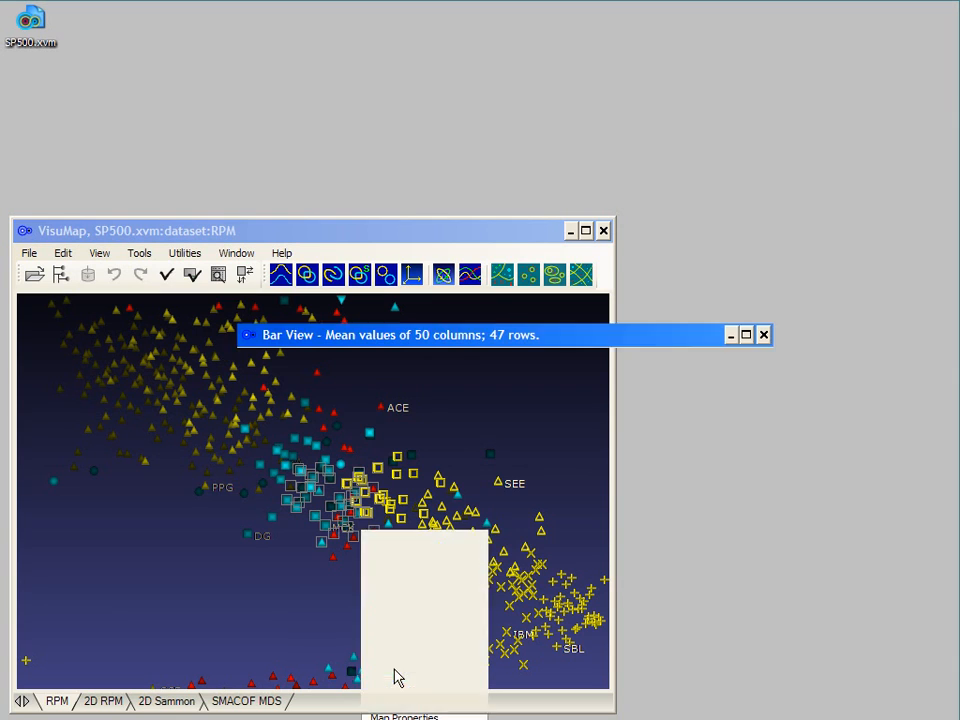
Step: Set the bar view's baseline type to Mean in its properties
right_click(556, 432)
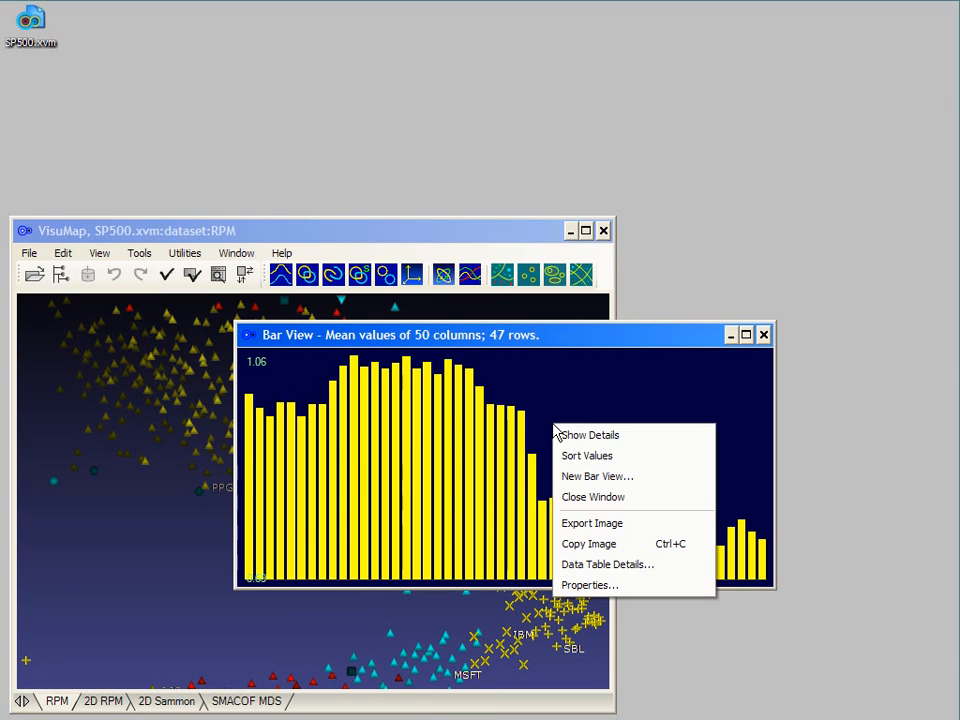
left_click(580, 586)
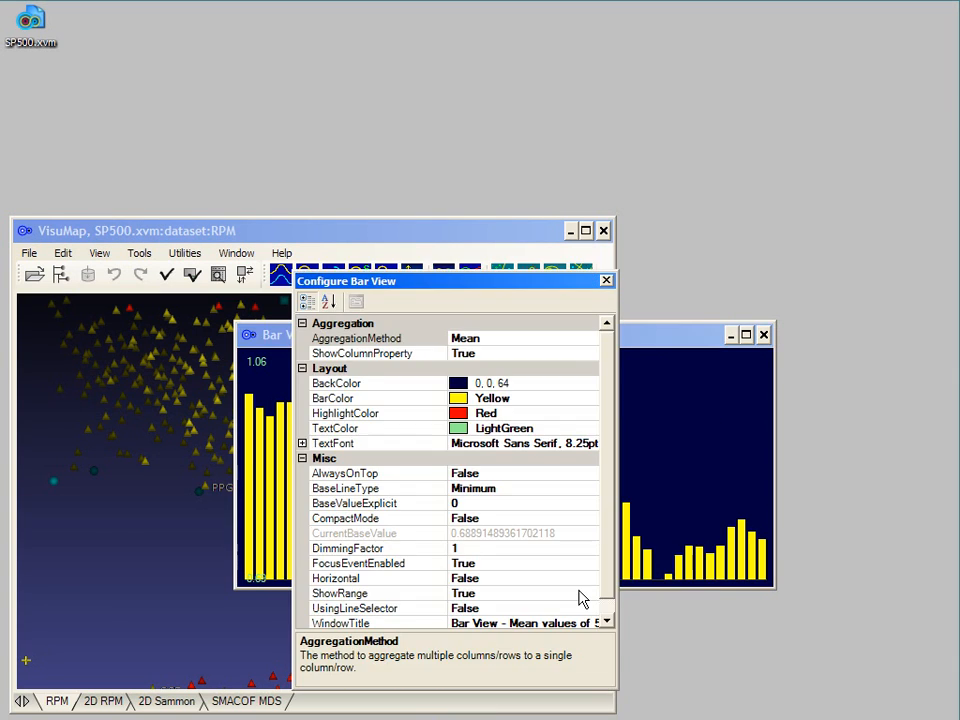
left_click(539, 489)
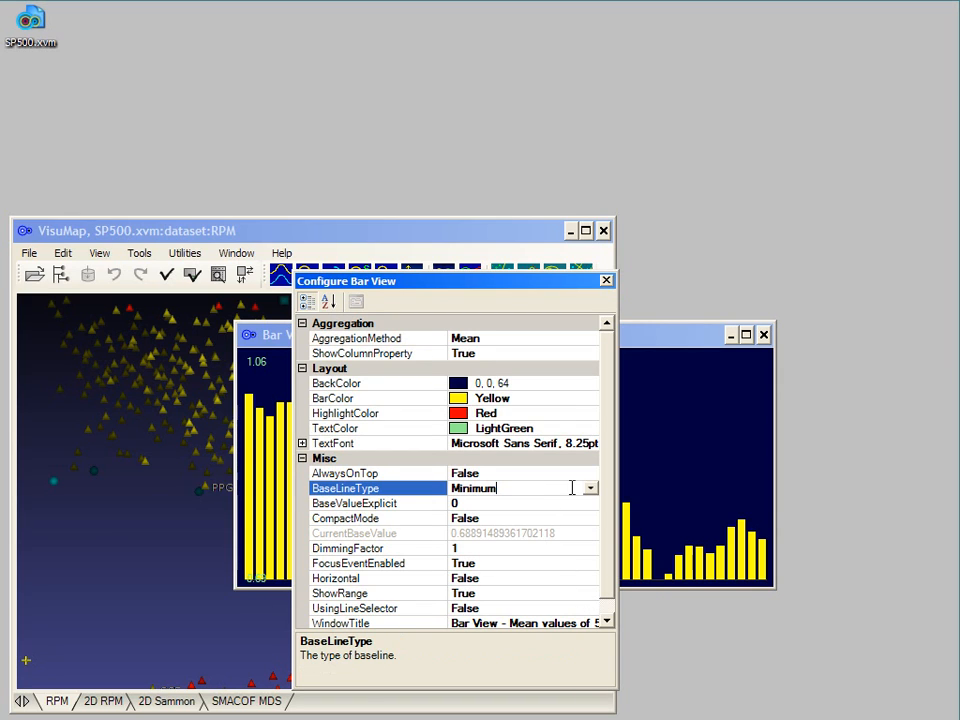
left_click(591, 488)
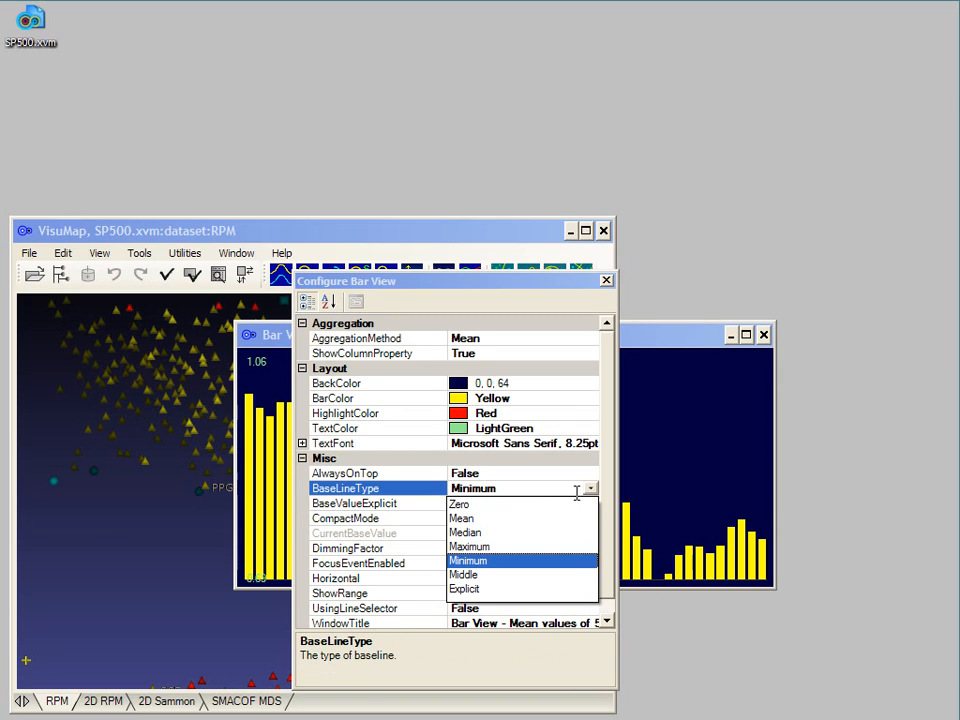
left_click(514, 519)
left_click(606, 280)
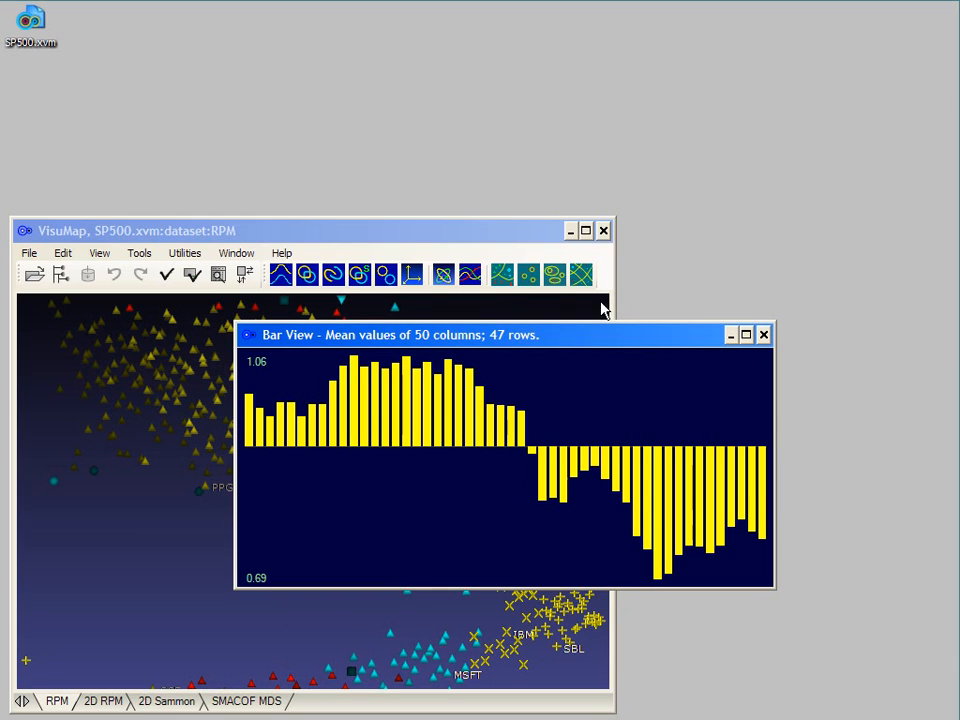
Step: Select the bar ranges C37–C46 and C23–C31, inspect their numerical details, and close the details table
left_click_drag(607, 521, 741, 588)
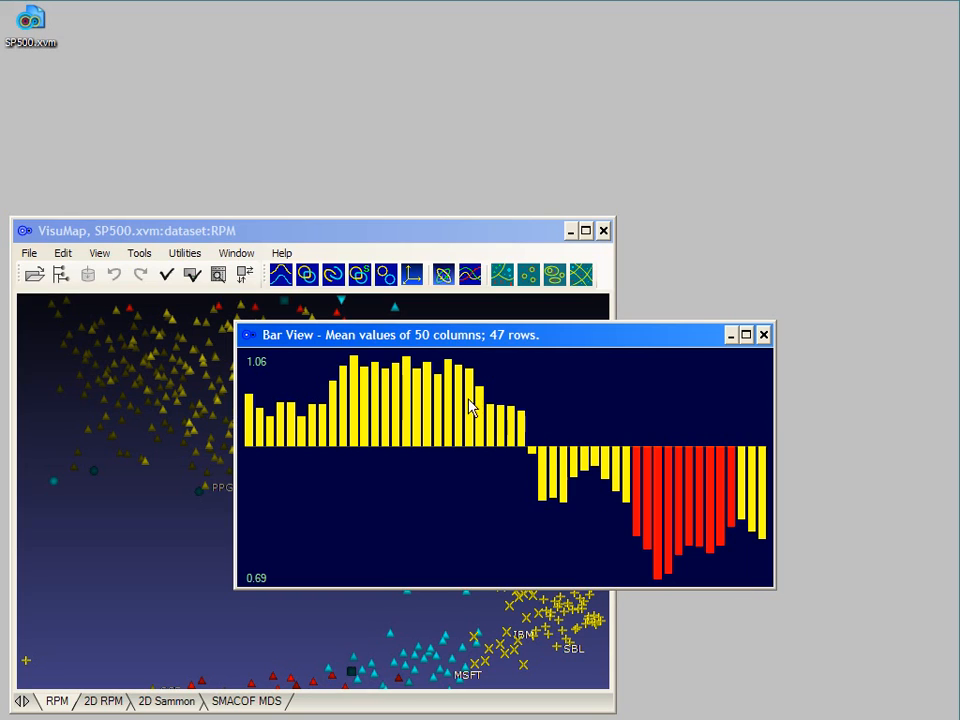
left_click_drag(481, 383, 583, 525)
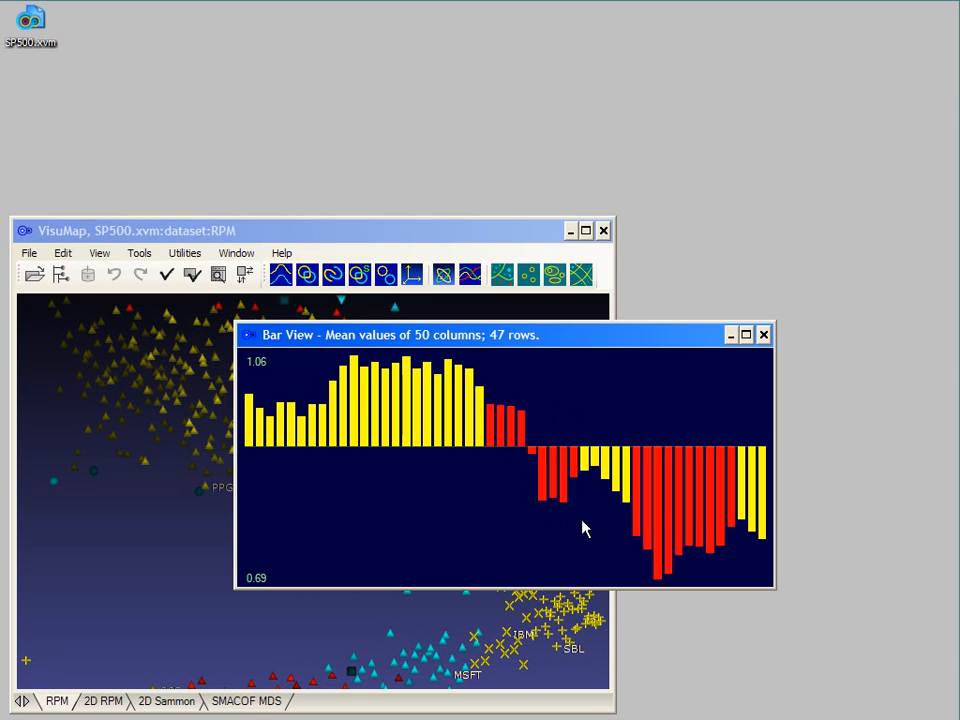
right_click(565, 411)
left_click(590, 418)
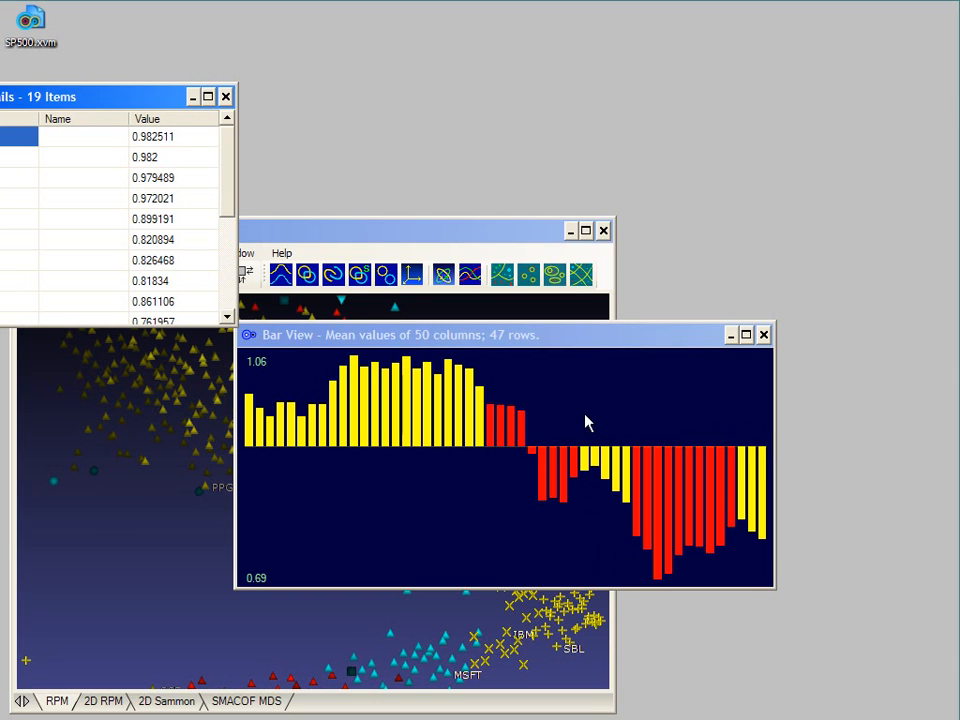
left_click_drag(167, 101, 294, 115)
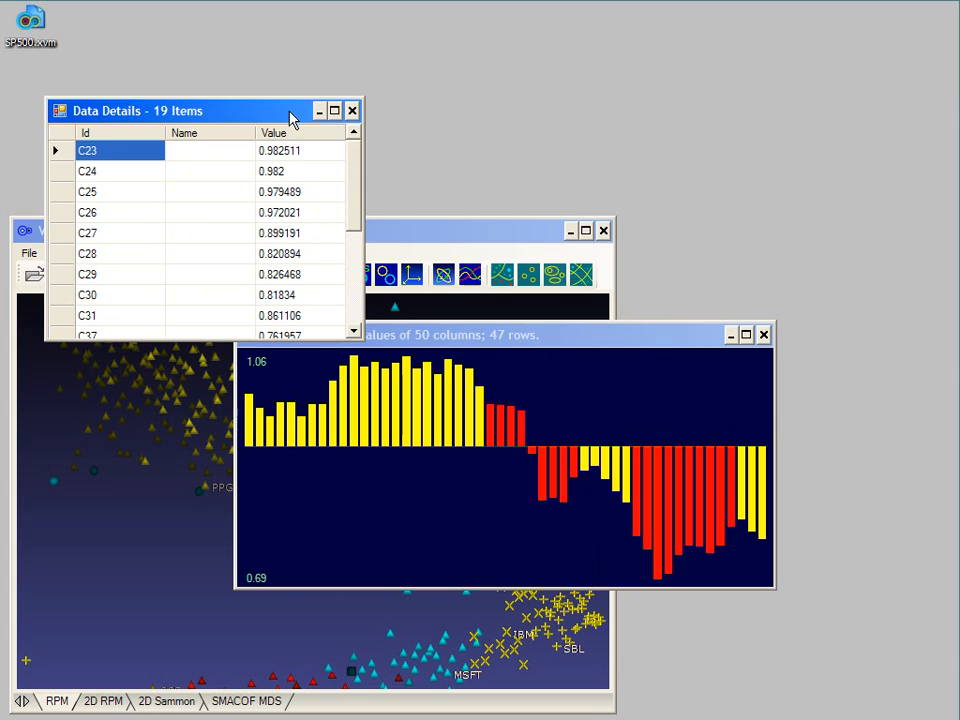
left_click(353, 110)
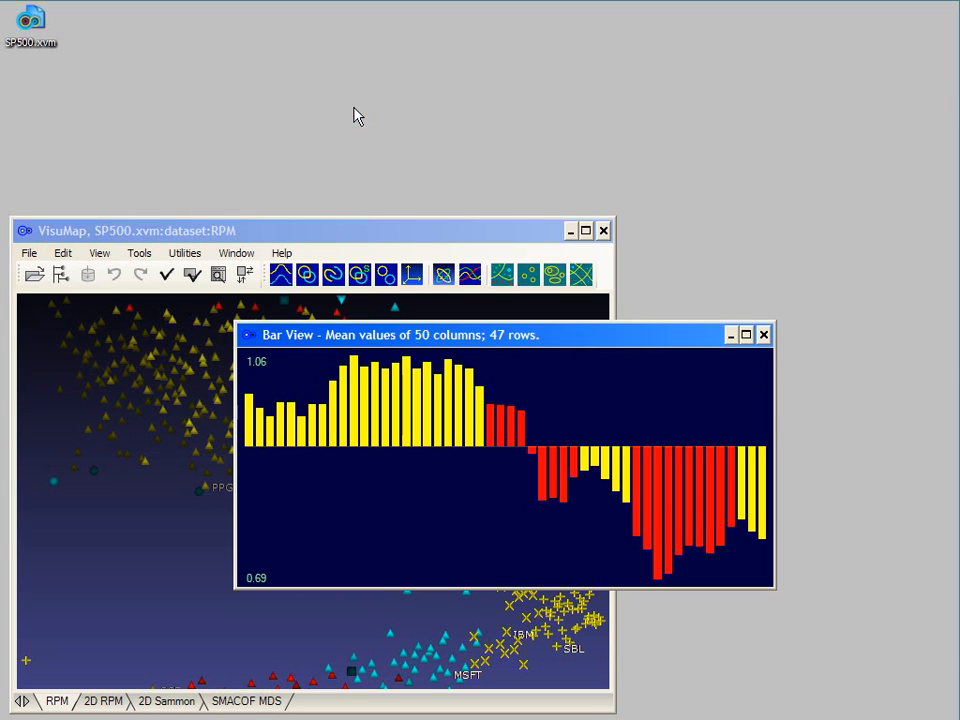
Step: Turn on UsingLineSelector in the bar view's properties, replacing the rectangle selector
right_click(568, 412)
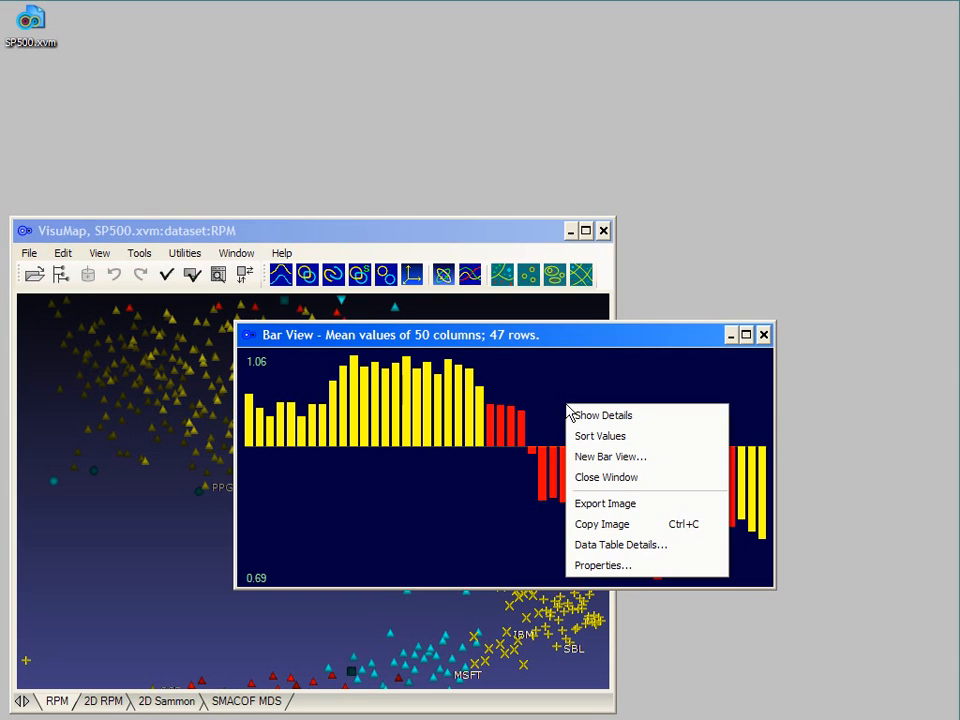
left_click(604, 566)
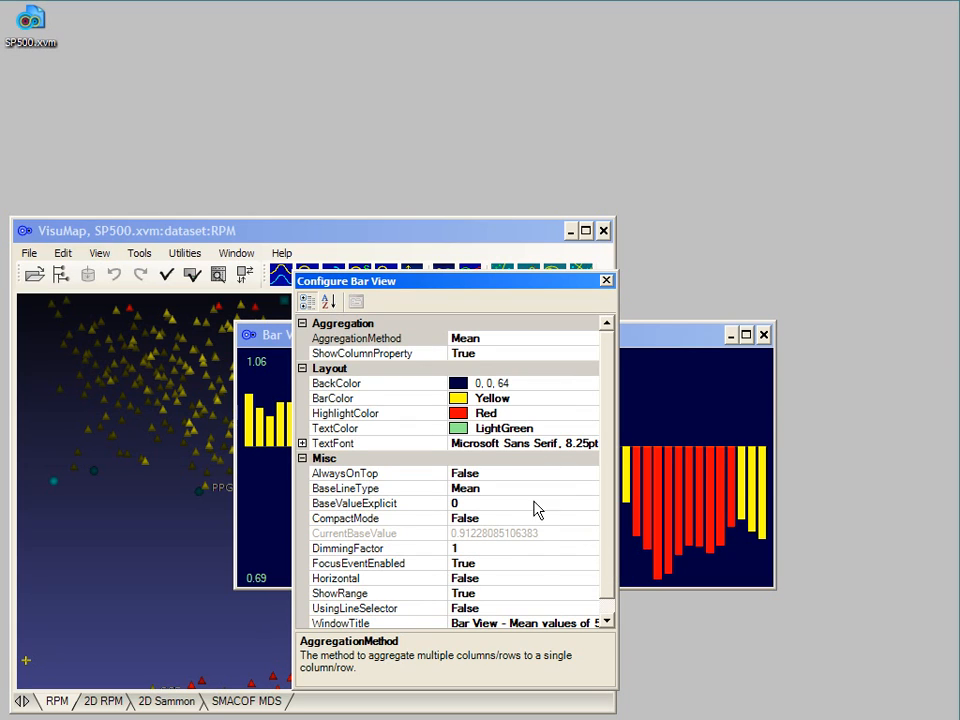
left_click(536, 608)
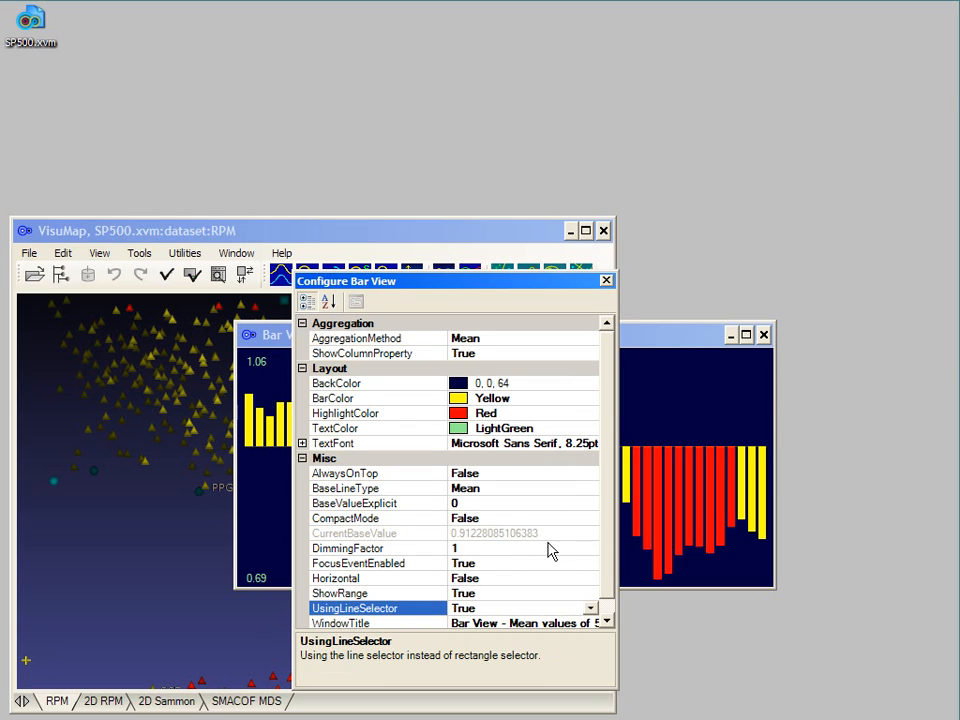
left_click(606, 281)
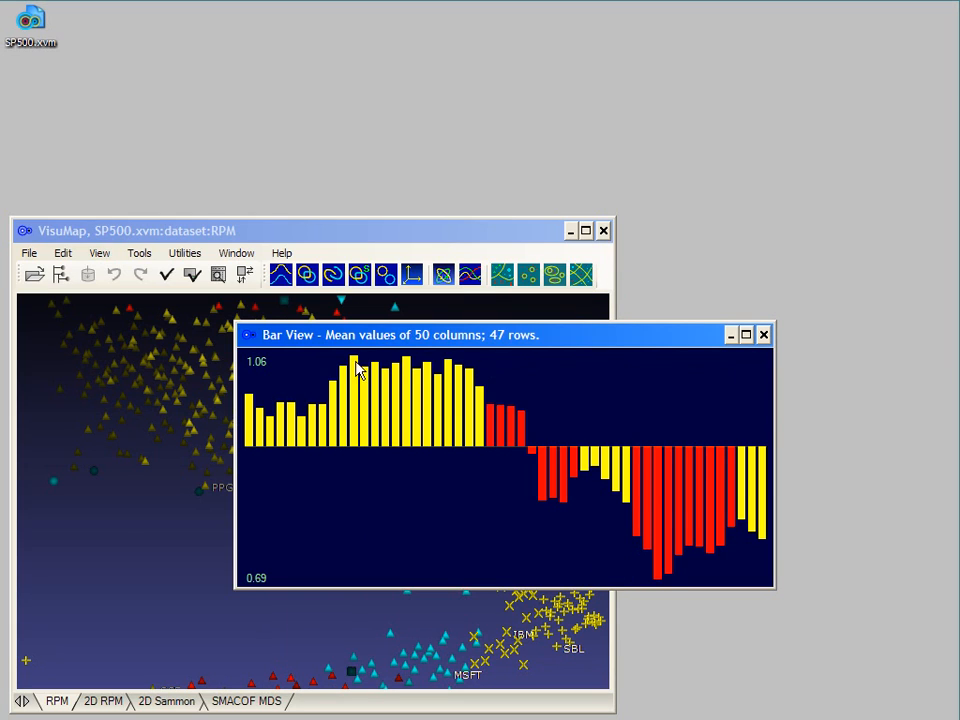
Step: Select the three highest and two lowest bars with the line selector, inspect their numerical details, and close the details table
left_click_drag(333, 364, 490, 370)
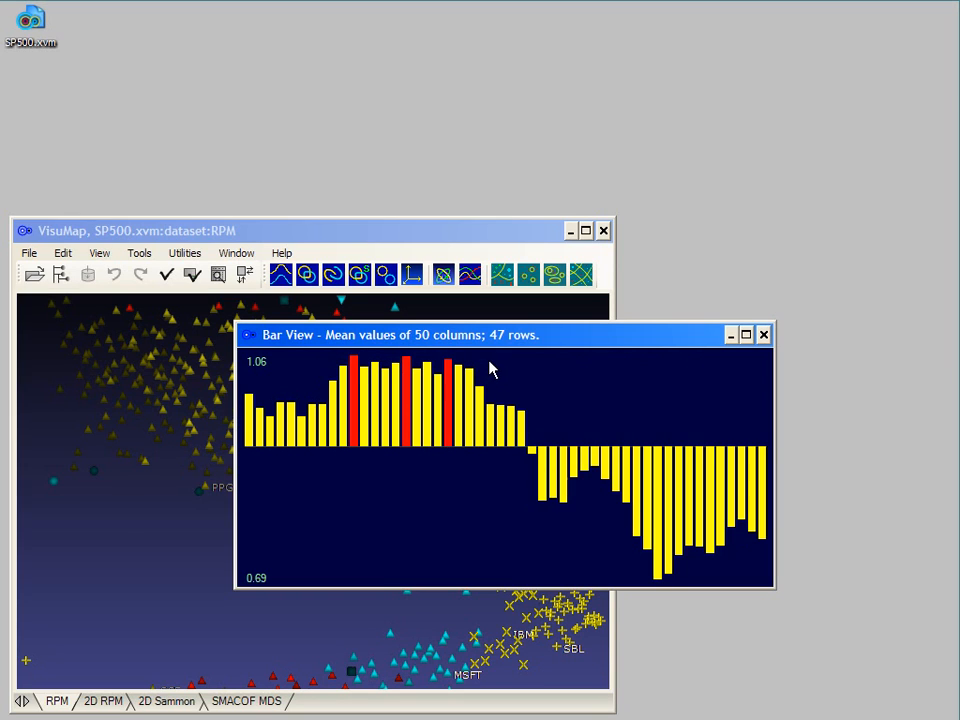
left_click_drag(627, 570, 686, 572)
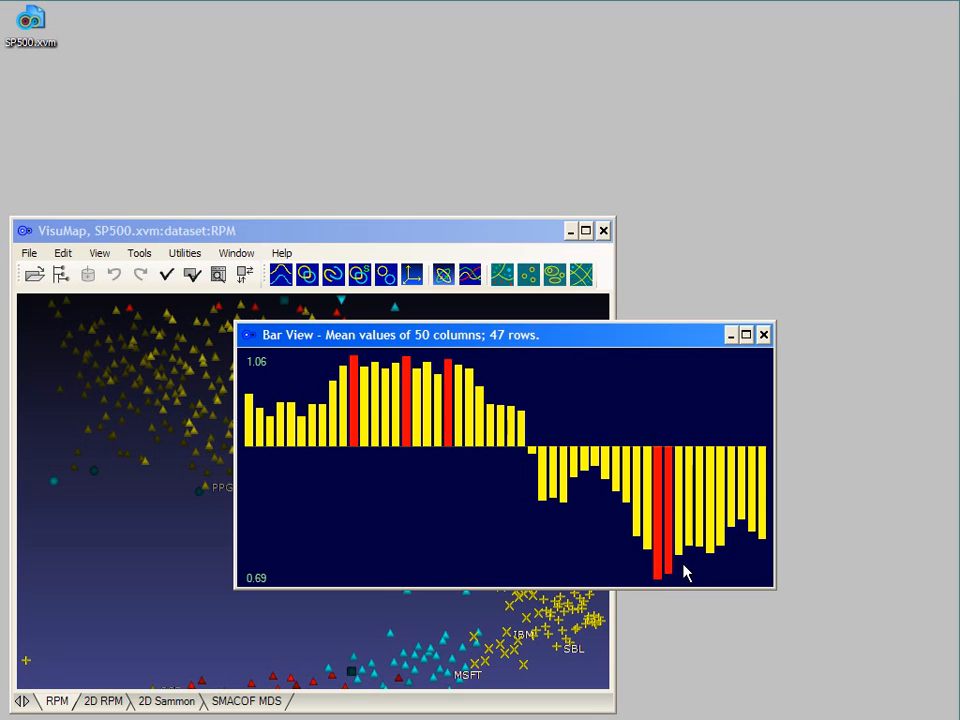
right_click(607, 418)
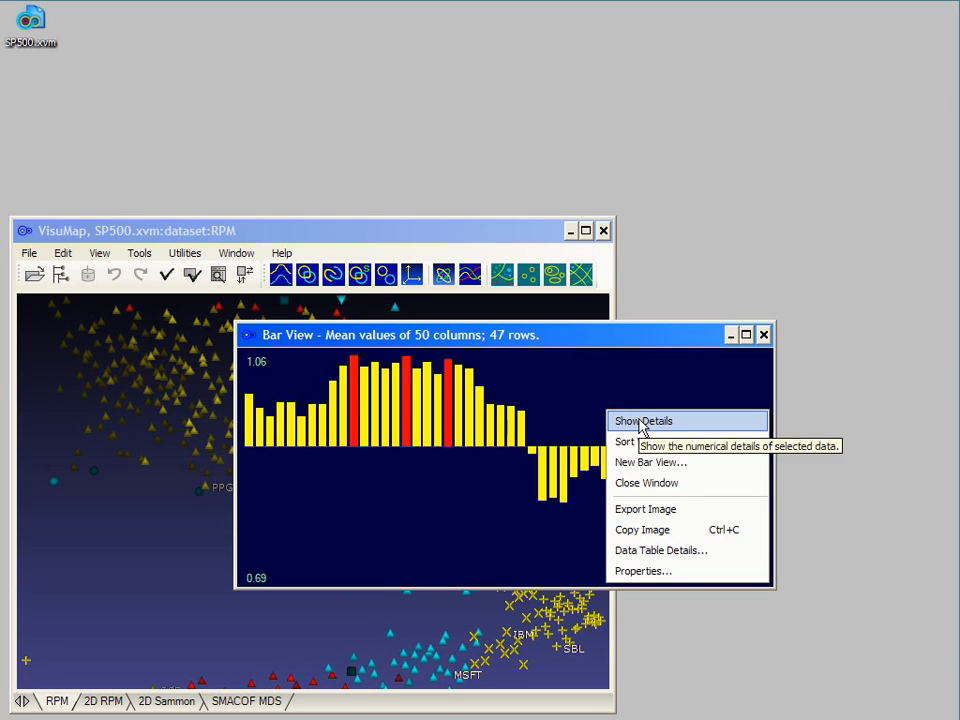
left_click(640, 422)
left_click_drag(180, 155, 294, 161)
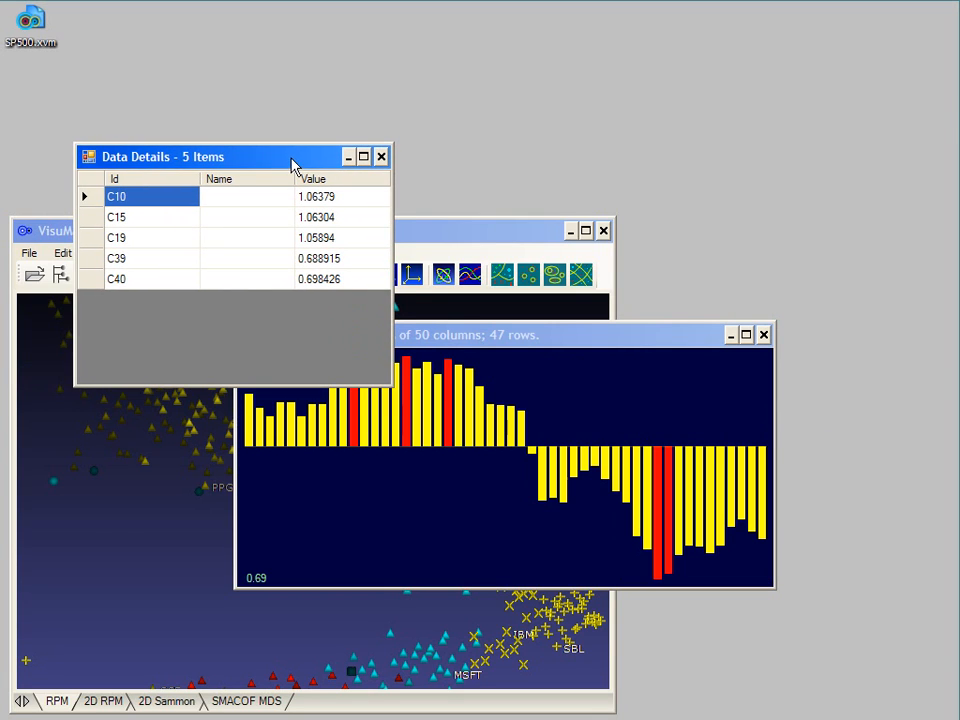
left_click(382, 157)
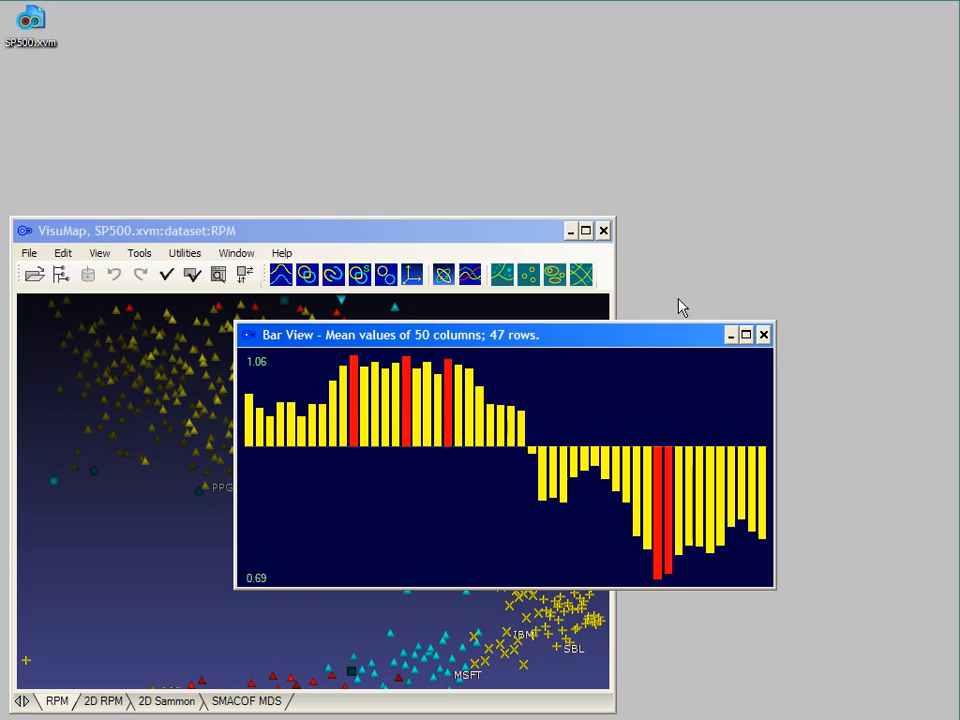
Step: Close the bar view, select the cluster of map points between DG and ACE including MCK, and open a new bar view of them
left_click(764, 335)
left_click_drag(266, 435, 409, 540)
right_click(369, 500)
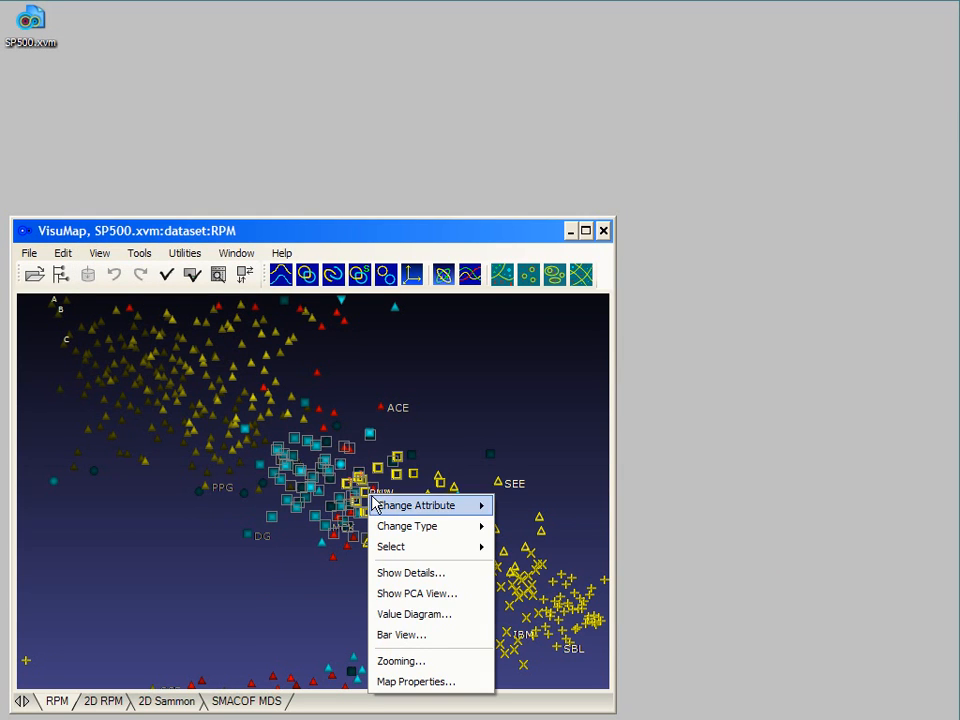
left_click(409, 638)
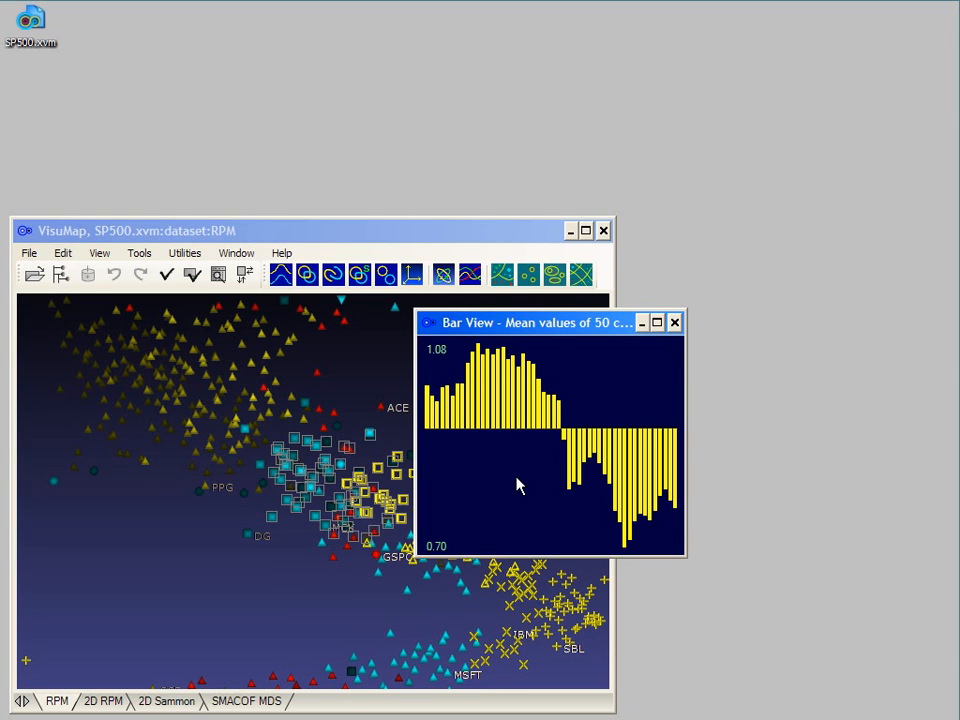
Step: Set the new bar view's Horizontal property to True and enlarge its window
right_click(518, 482)
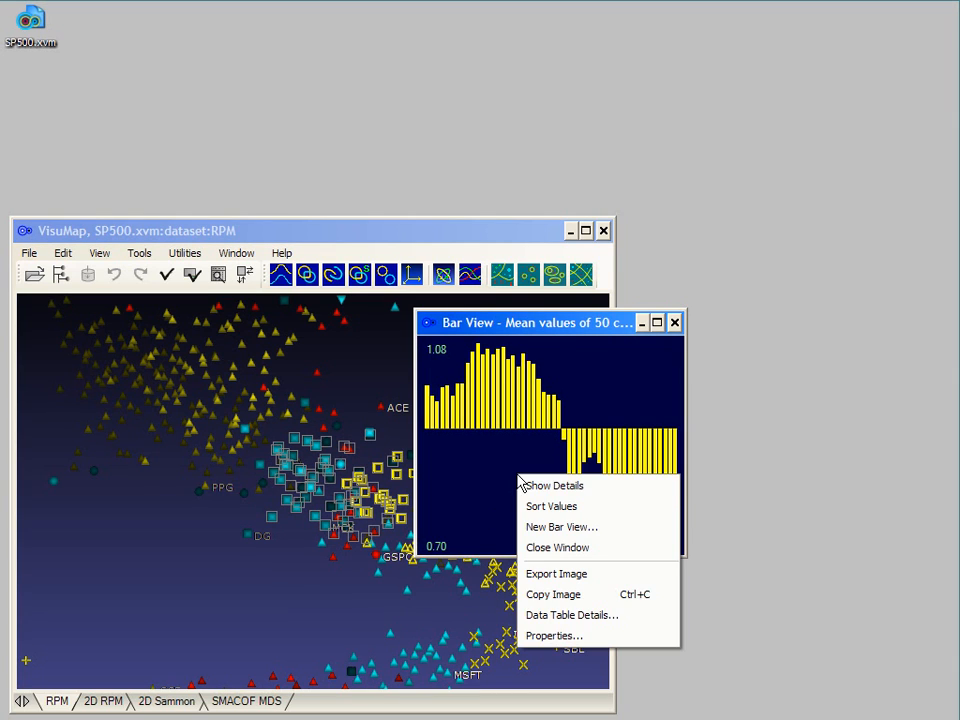
left_click(558, 636)
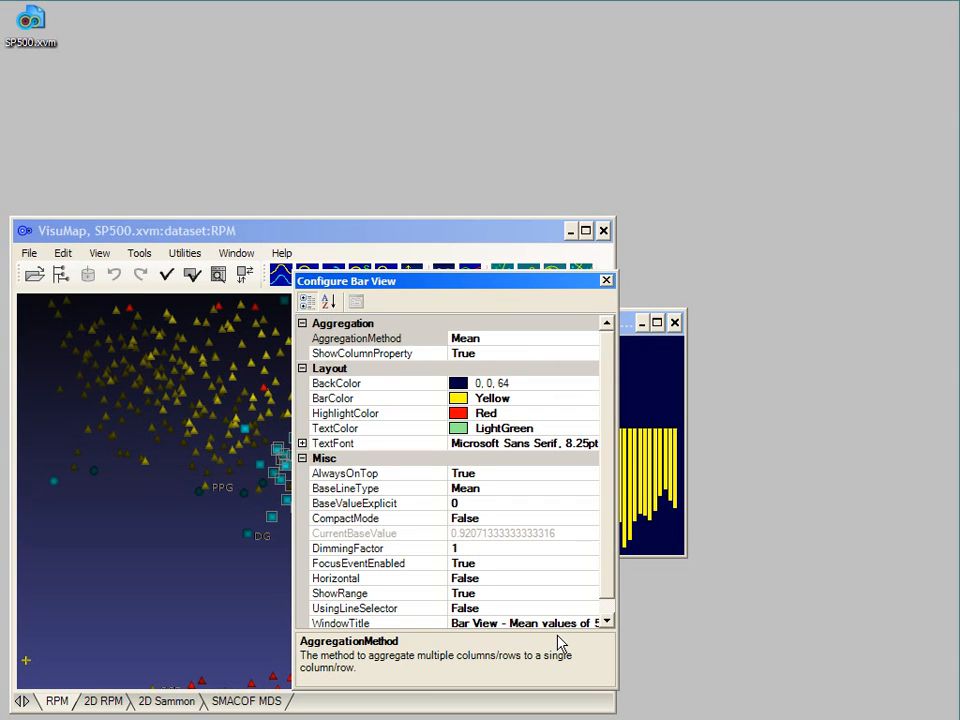
double_click(545, 578)
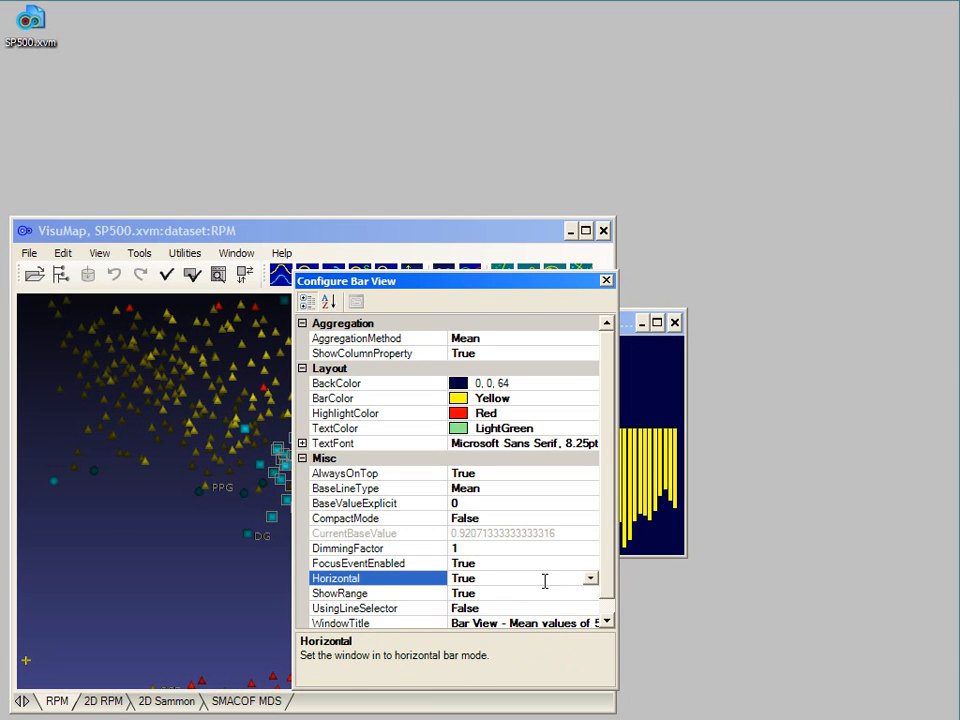
left_click(606, 281)
left_click_drag(678, 556, 728, 640)
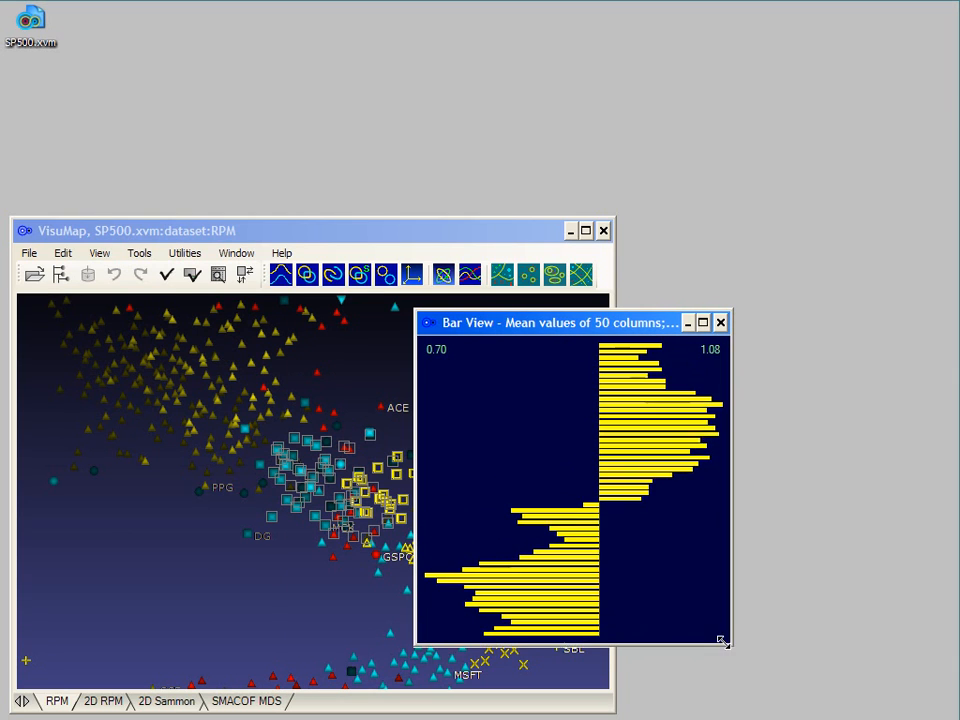
Step: Set the bar view's CompactMode to True and Horizontal to False in its properties
right_click(657, 529)
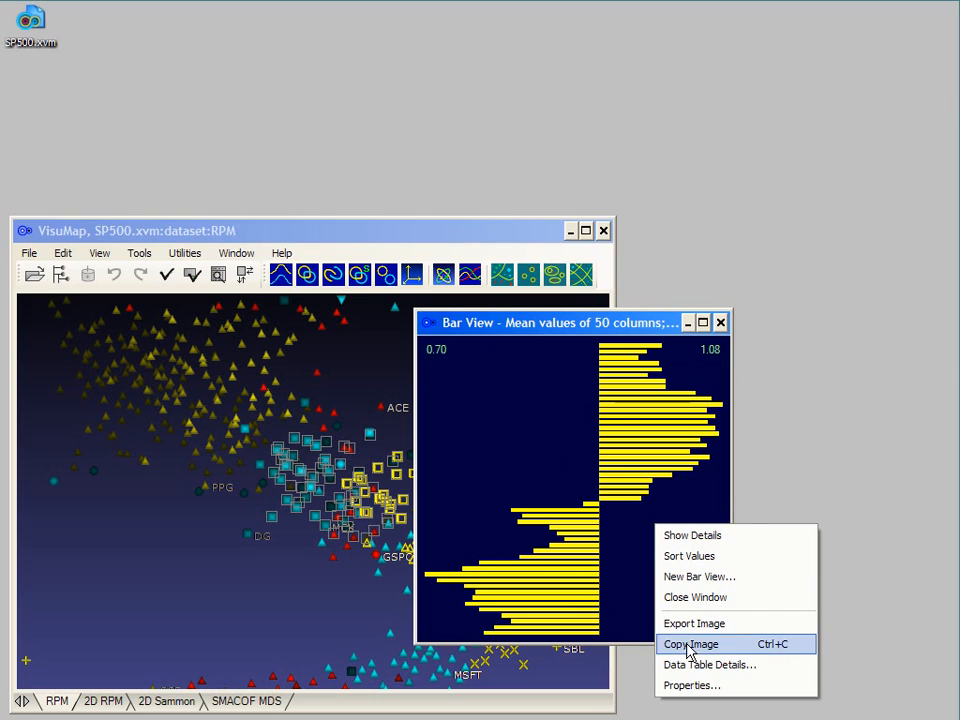
left_click(691, 686)
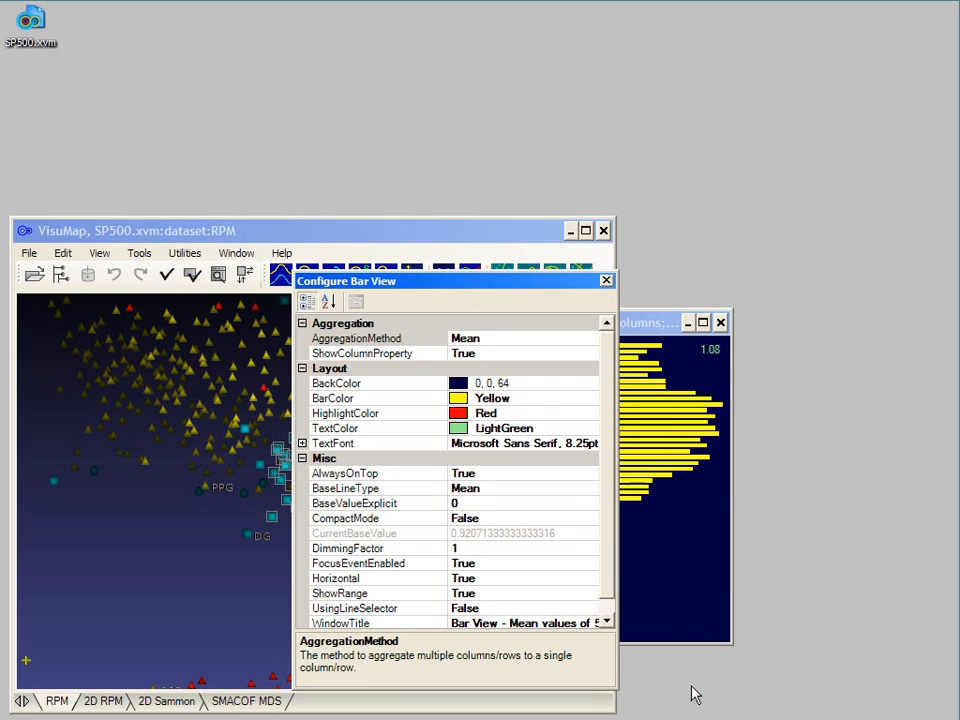
left_click(538, 518)
double_click(538, 518)
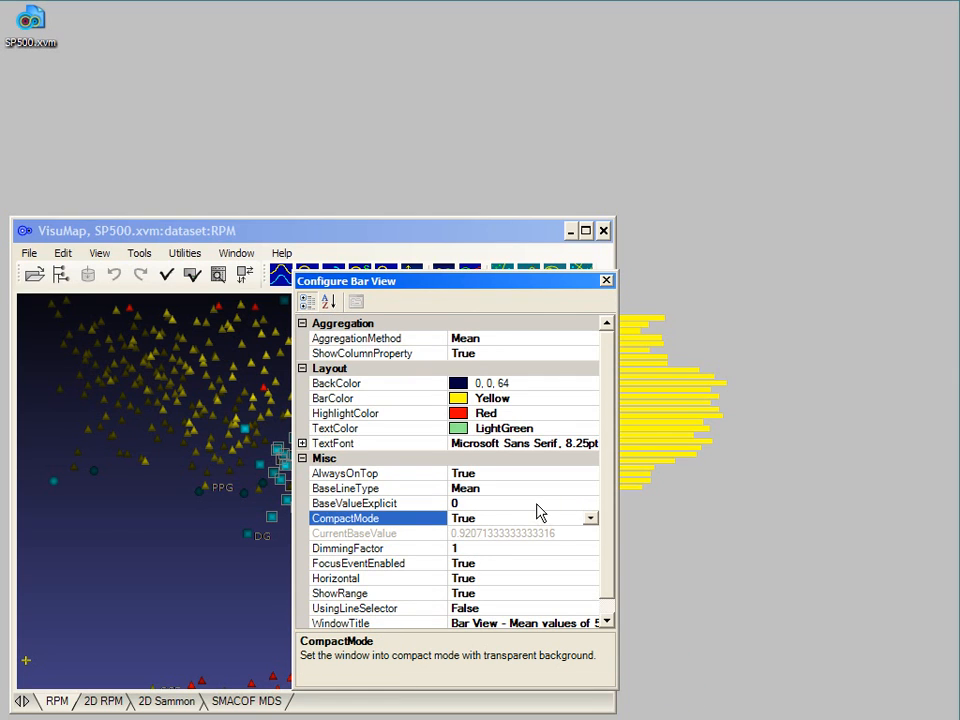
left_click(536, 502)
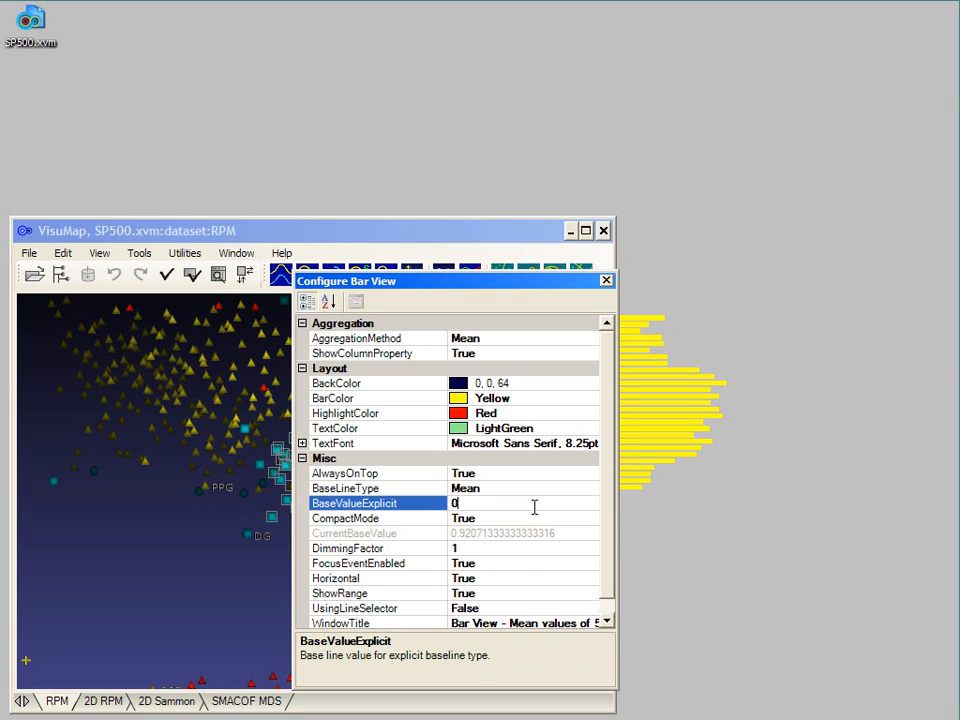
key("Return")
double_click(521, 577)
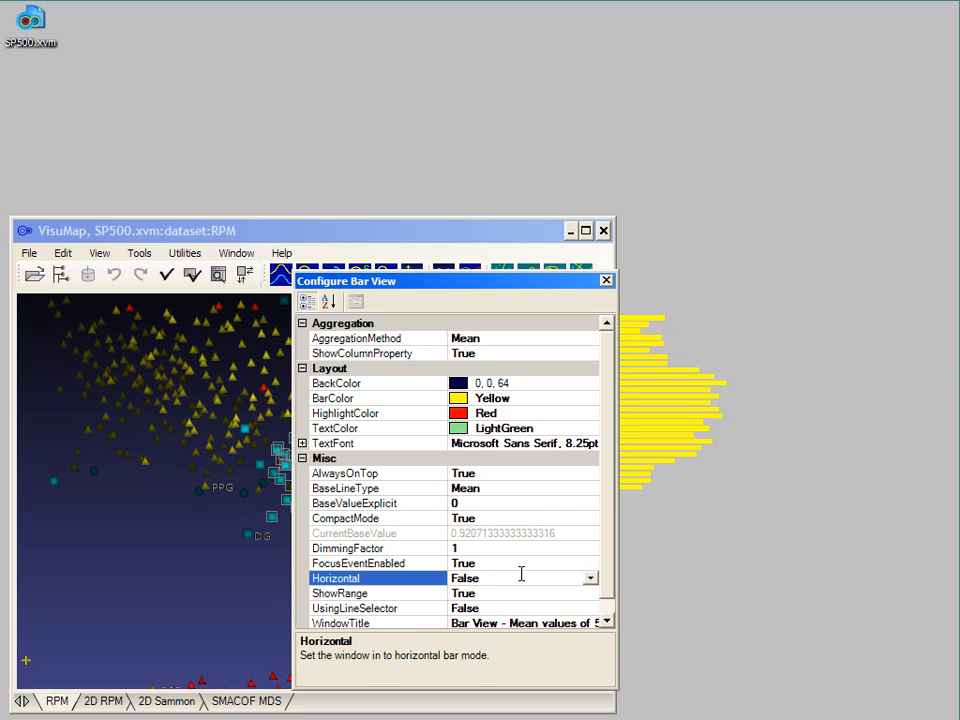
left_click(607, 281)
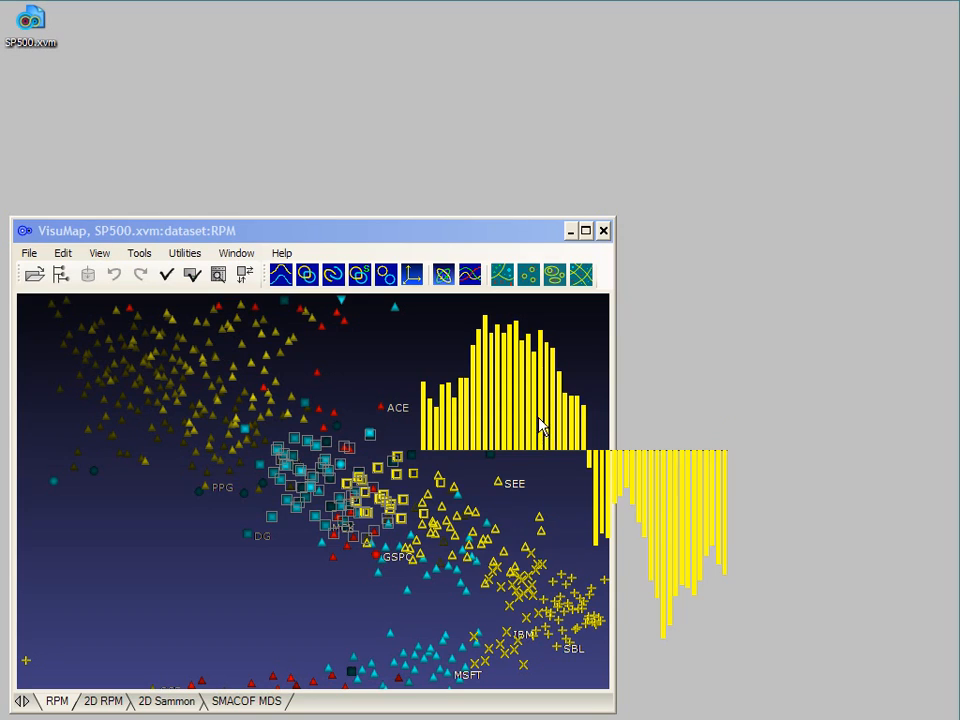
Step: Shrink the compact bar view and place it over the empty map area above SEE
left_click_drag(518, 397, 540, 398)
left_click(557, 477)
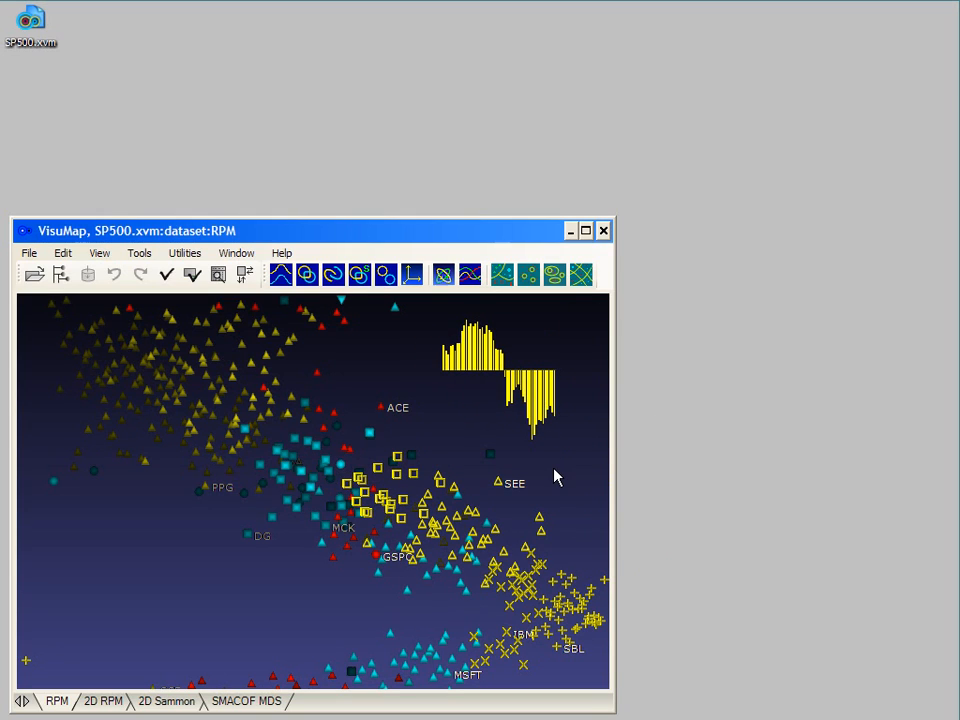
Step: Close the compact bar view and open the data details table of all stocks
right_click(537, 402)
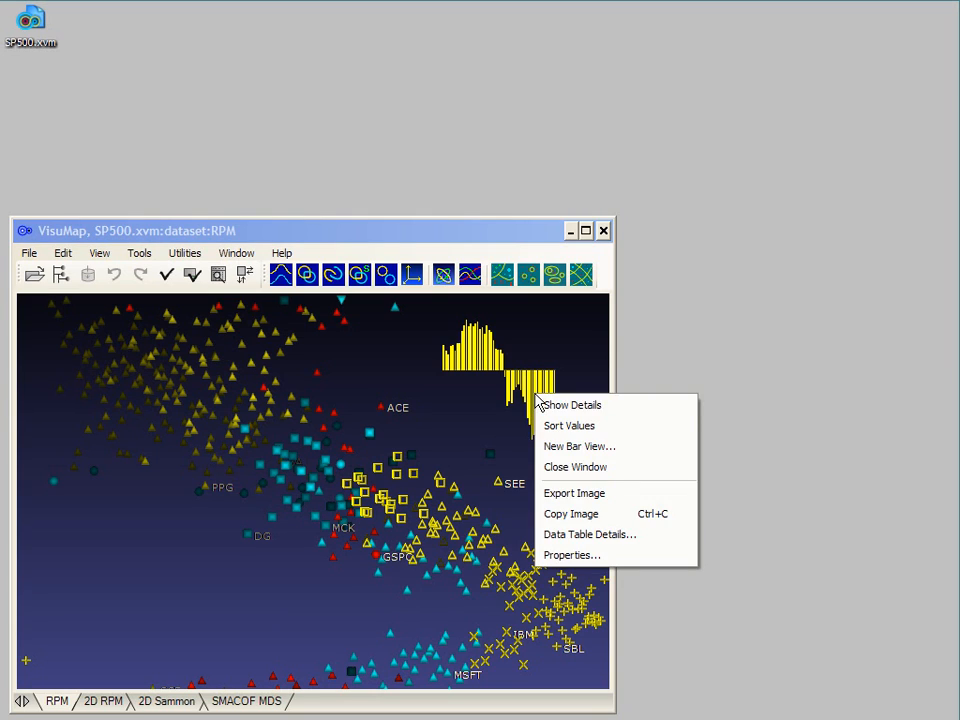
left_click(585, 470)
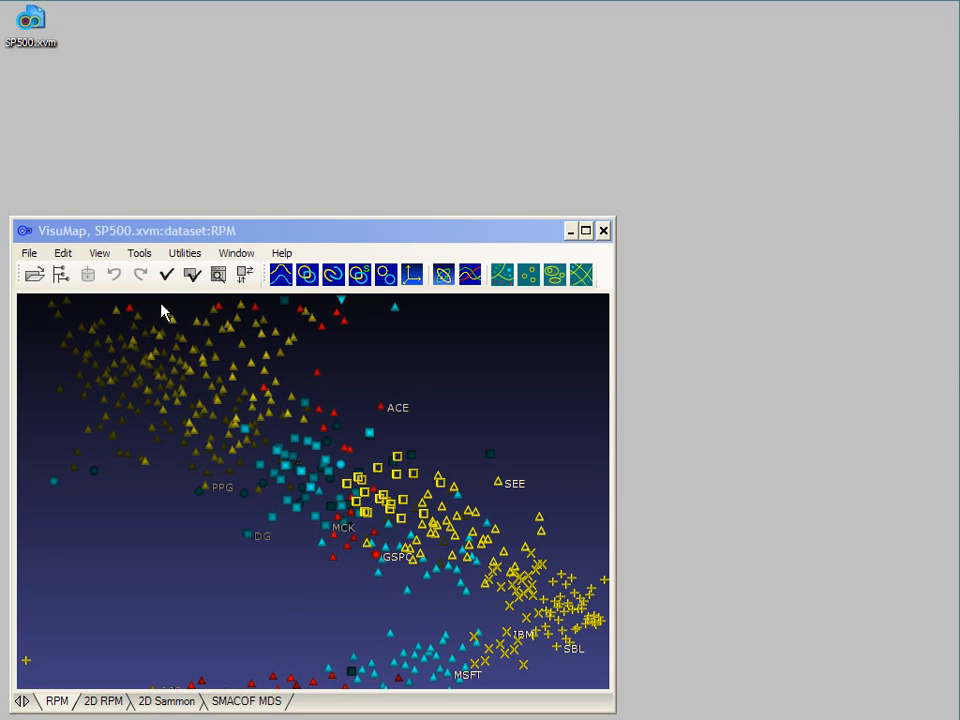
left_click(218, 274)
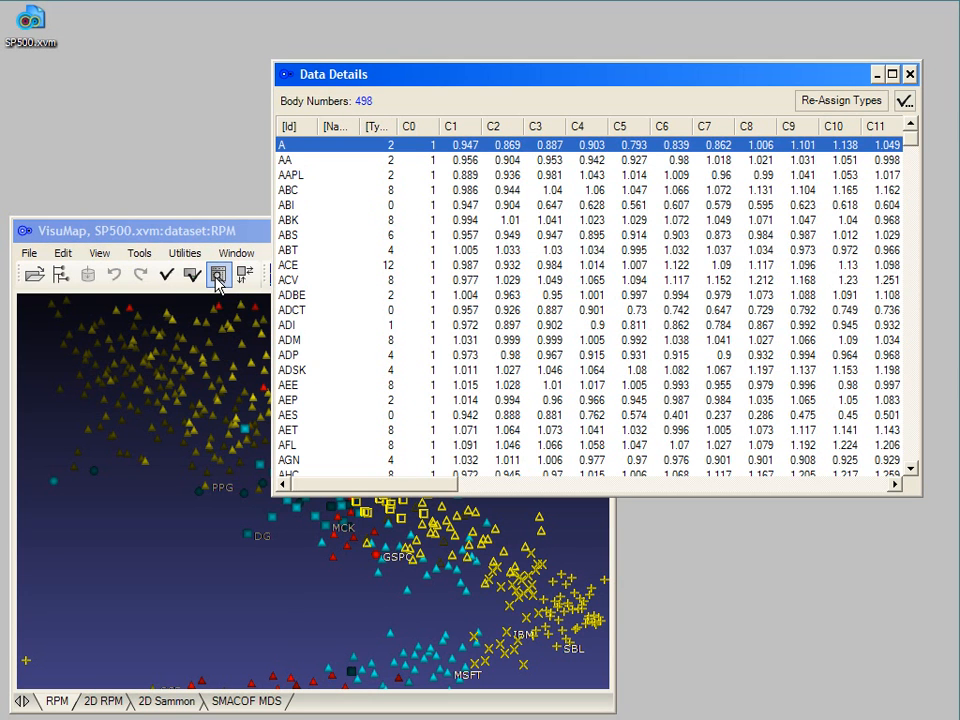
Step: Open a bar view of column C49 from the data details table and close the table
left_click_drag(388, 484, 872, 482)
left_click(882, 388)
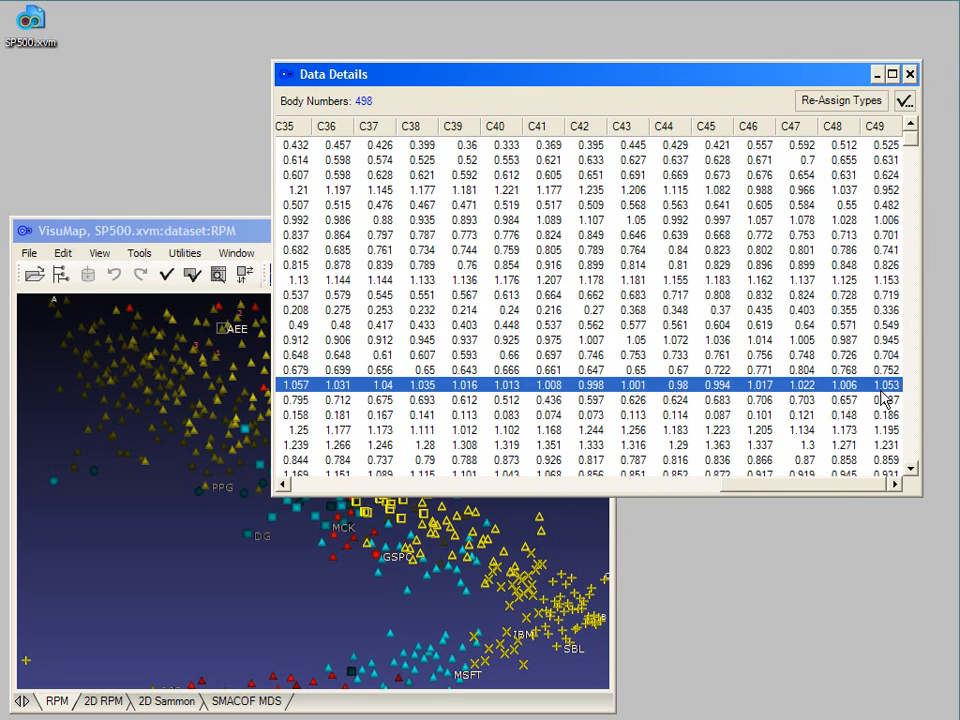
left_click(882, 390, "ctrl")
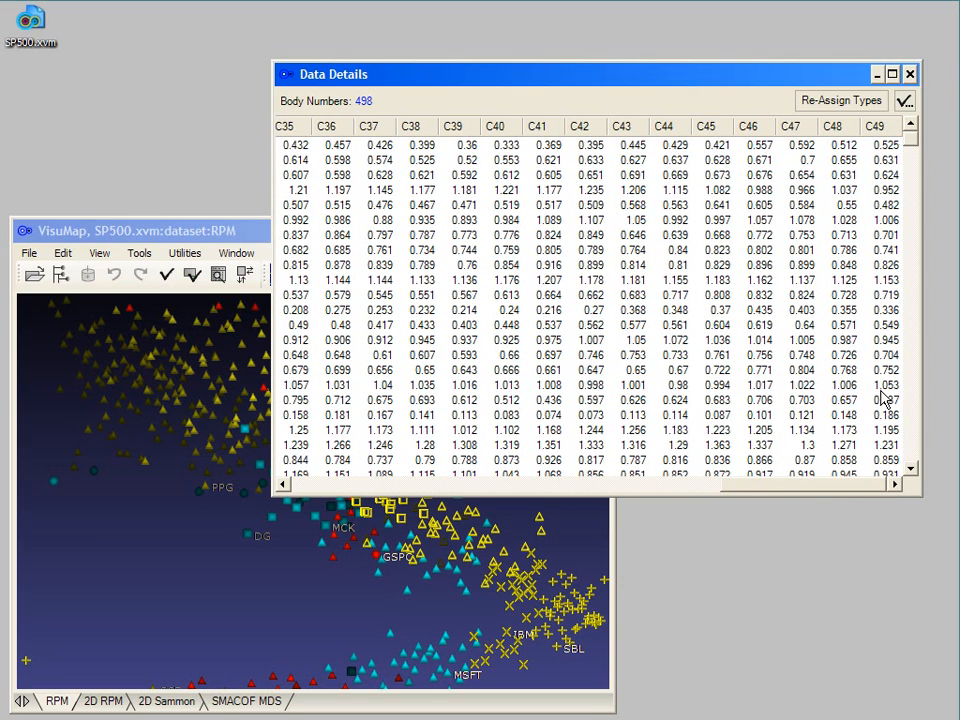
left_click(882, 395)
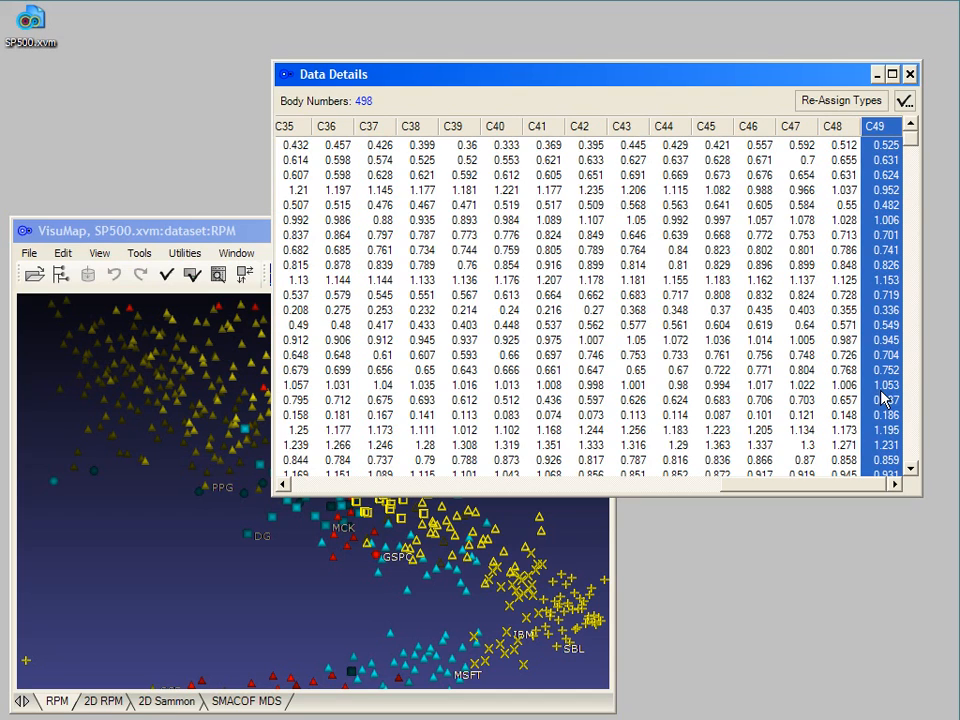
right_click(882, 397)
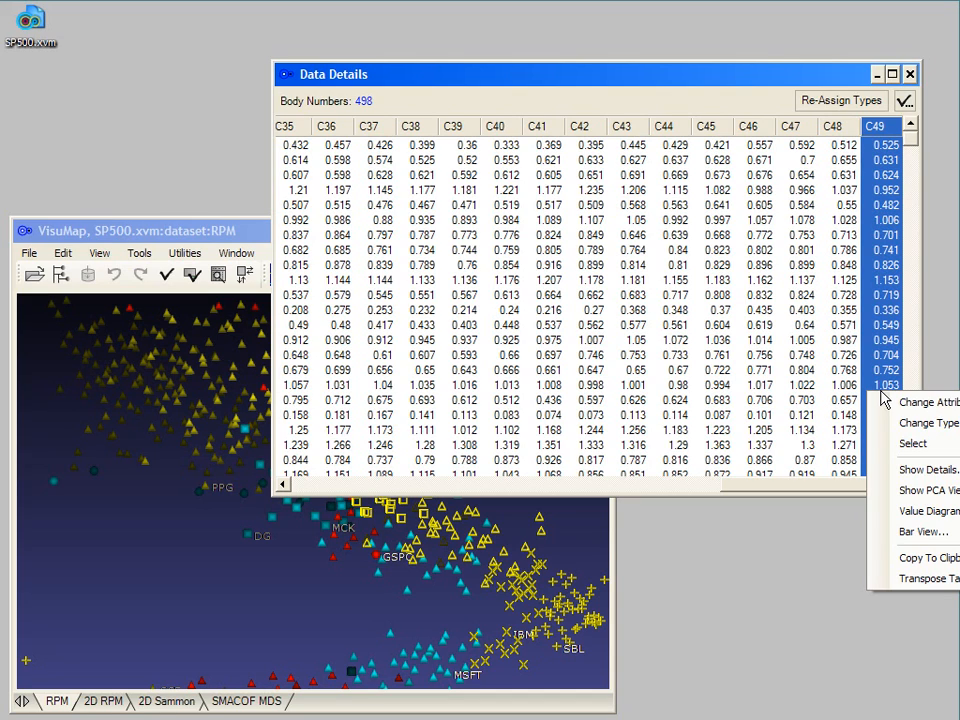
left_click(903, 536)
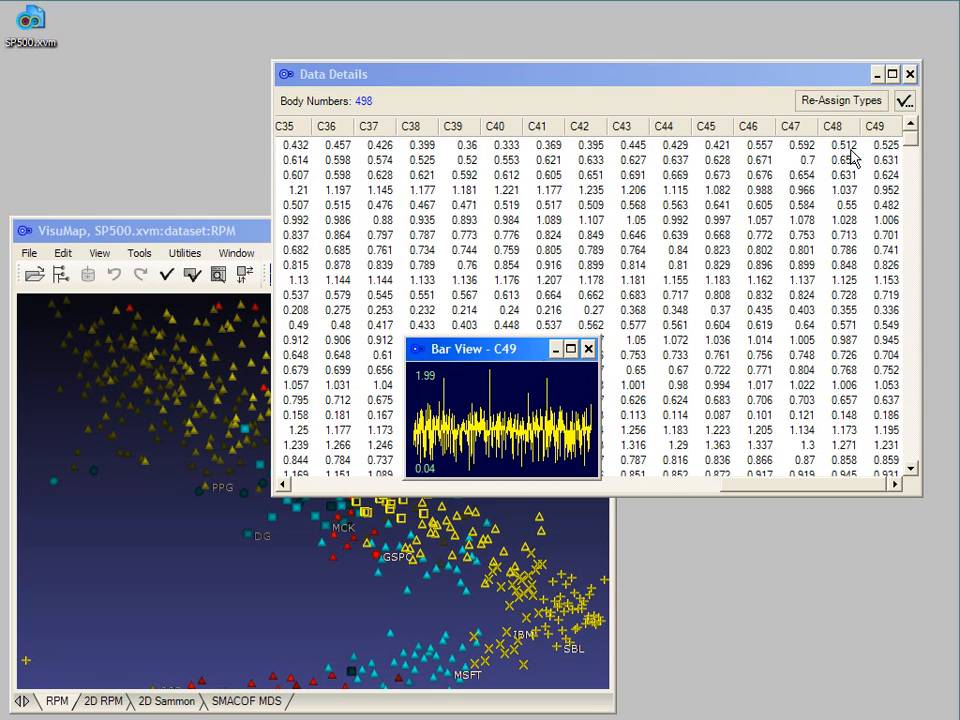
left_click(909, 74)
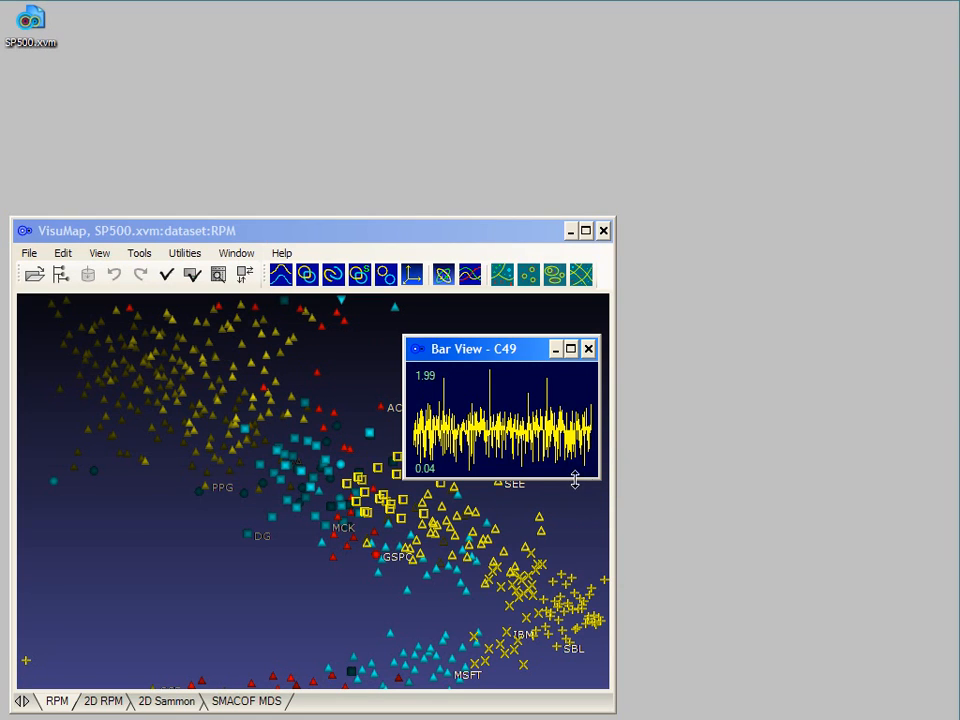
Step: Sort the values in the enlarged C49 bar view and move its window clear of the map's central points
left_click_drag(600, 477, 889, 633)
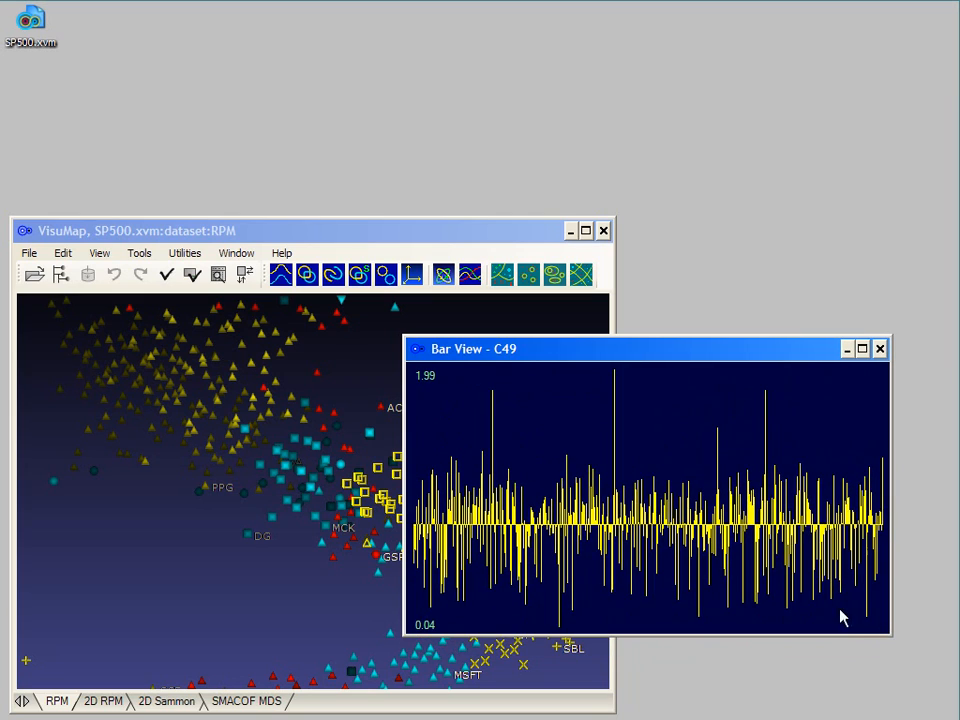
right_click(603, 444)
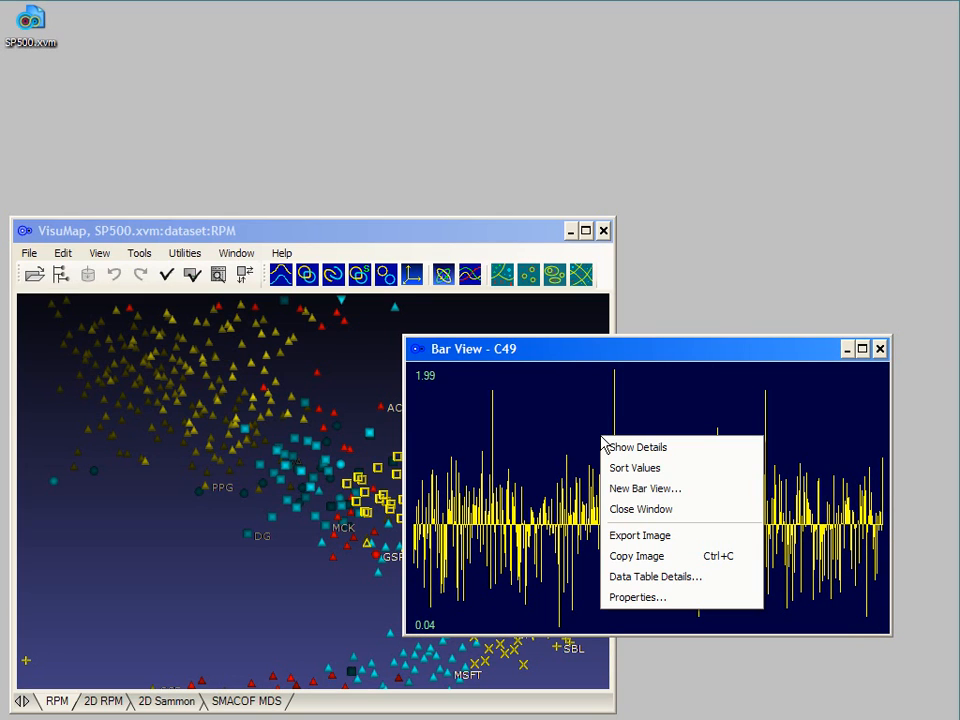
left_click(621, 469)
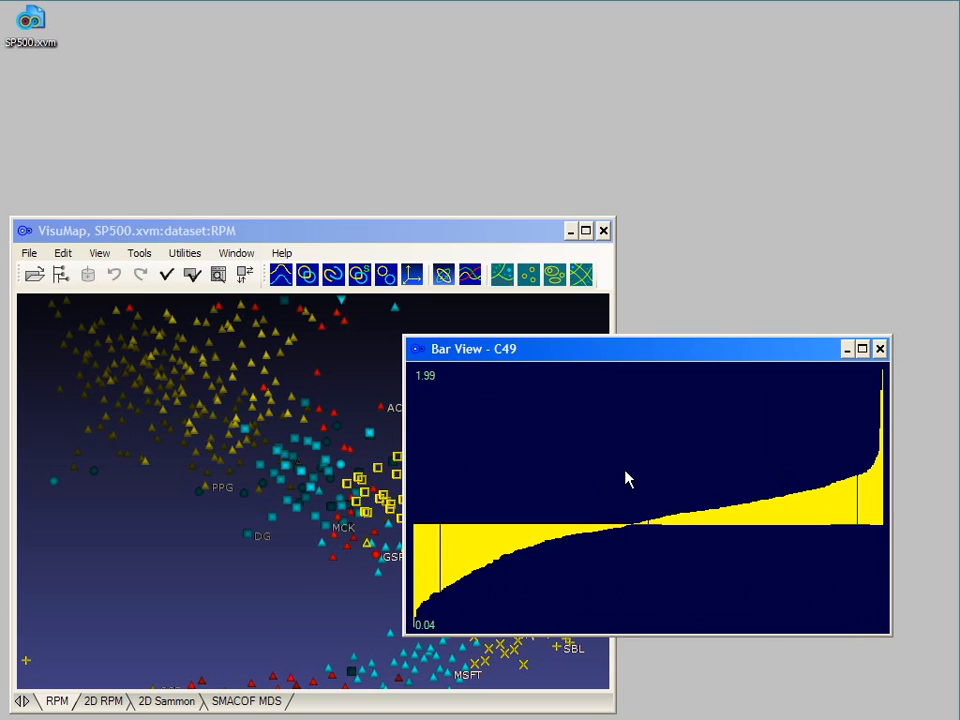
left_click_drag(645, 357, 670, 37)
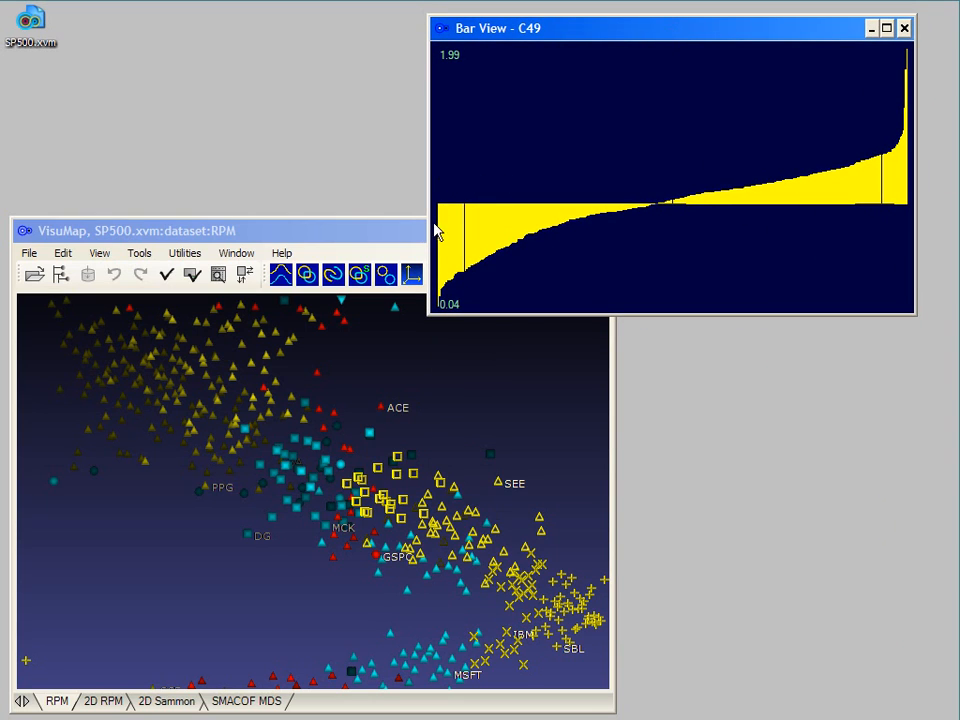
Step: Select the lowest bars in the sorted C49 view and shift the selection through higher values past the baseline crossing, tracing the matching stocks on the map
left_click_drag(436, 230, 464, 316)
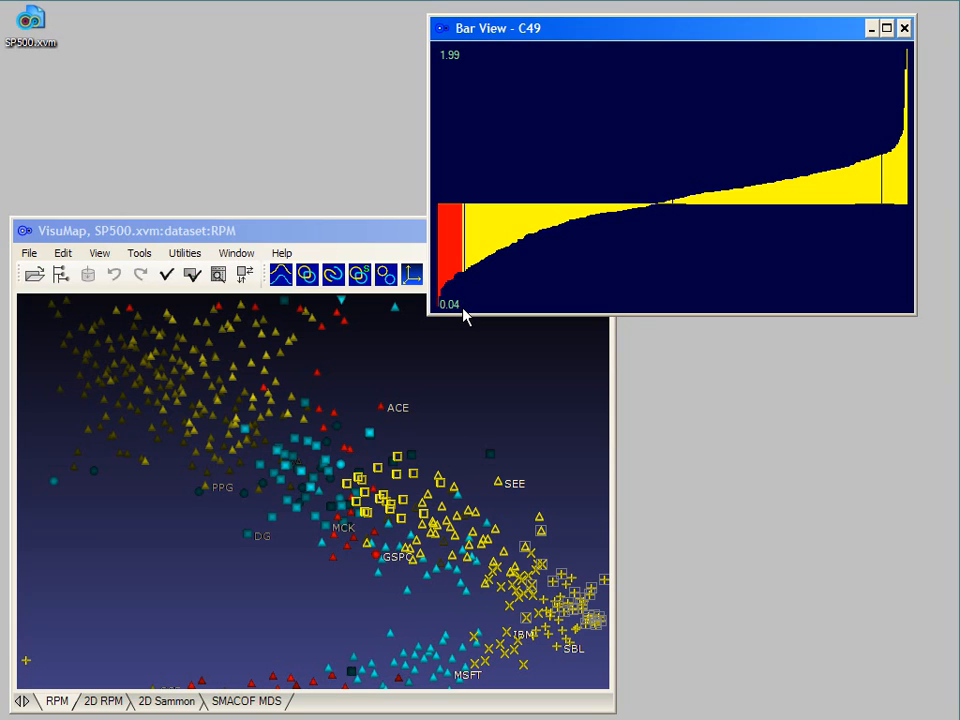
key("Right")
key("Right")
key("Right")
key("Right")
key("Right")
key("Right")
key("Right")
key("Right")
key("Right")
key("Right")
key("Right")
key("Right")
key("Right")
key("Right")
key("Right")
key("Right")
key("Right")
key("Right")
key("Right")
key("Right")
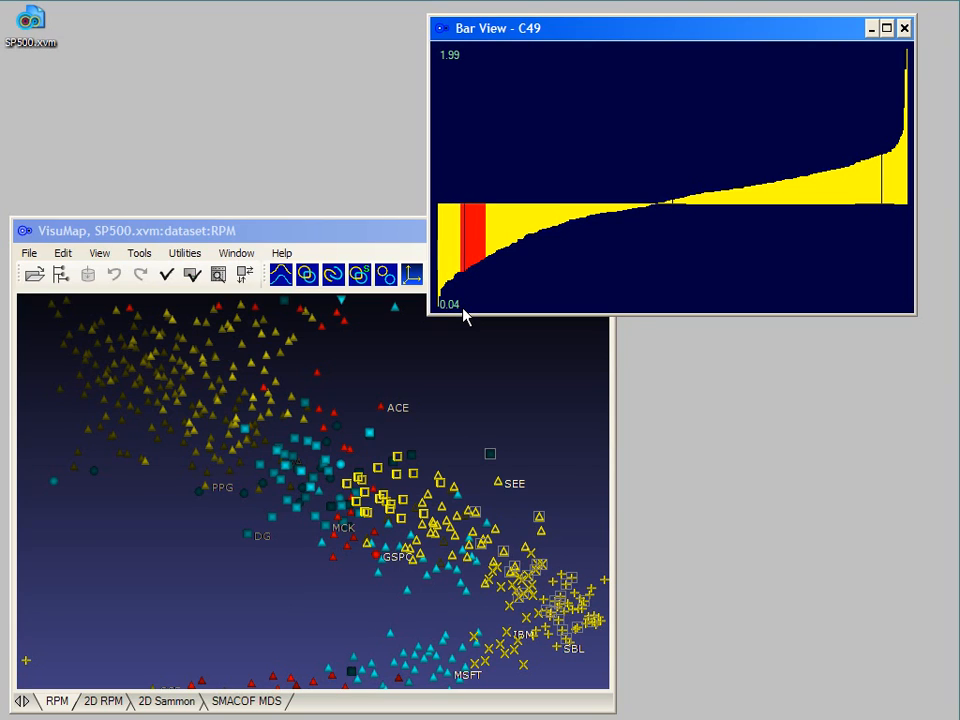
key("Right")
key("Right")
key("Right")
key("Right")
key("Right")
key("Right")
key("Right")
key("Right")
key("Right")
key("Right")
key("Right")
key("Right")
key("Right")
key("Right")
key("Right")
key("Right")
key("Right")
key("Right")
key("Right")
key("Right")
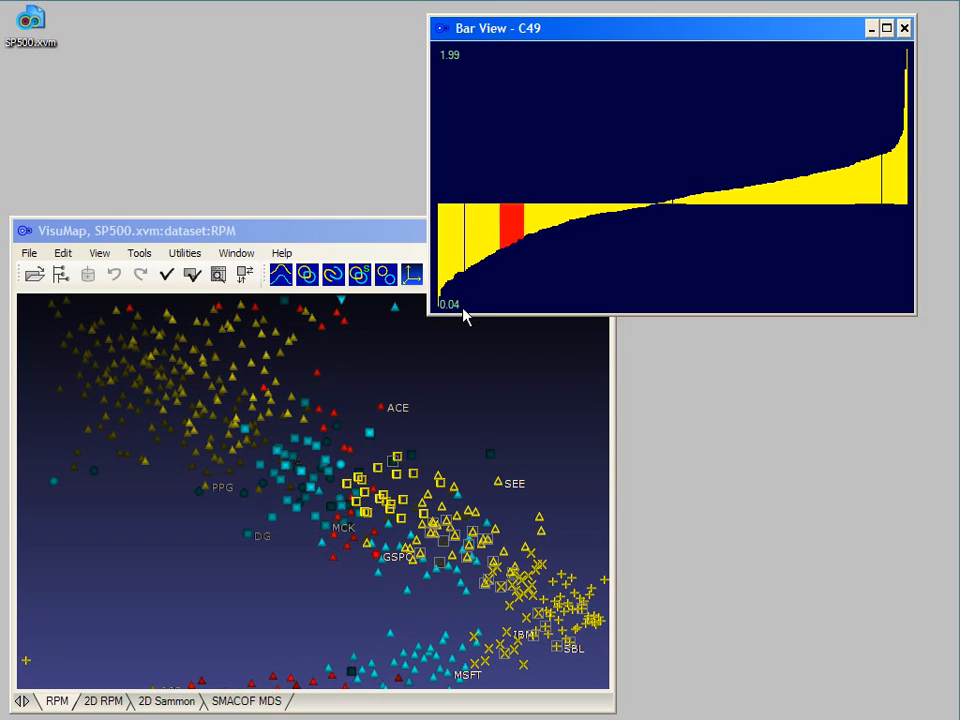
key("Right")
key("Right")
key("Right")
key("Right")
key("Right")
key("Right")
key("Right")
key("Right")
key("Right")
key("Right")
key("Right")
key("Right")
key("Right")
key("Right")
key("Right")
key("Right")
key("Right")
key("Right")
key("Right")
key("Right")
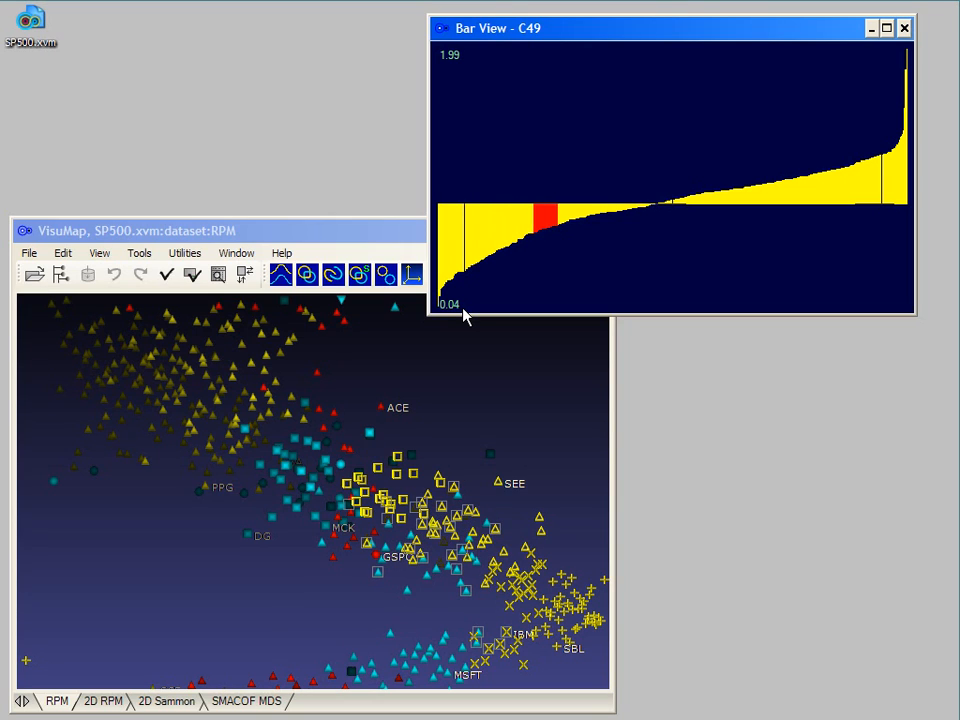
key("Right")
key("Right")
key("Right")
key("Right")
key("Right")
key("Right")
key("Right")
key("Right")
key("Right")
key("Right")
key("Right")
key("Right")
key("Right")
key("Right")
key("Right")
key("Right")
key("Right")
key("Right")
key("Right")
key("Right")
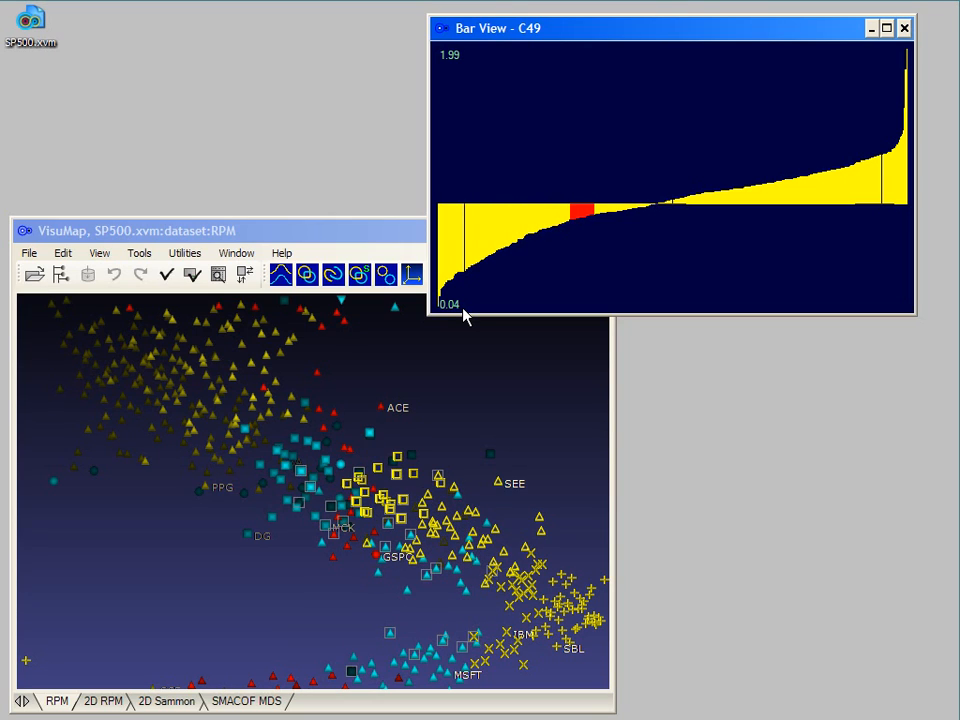
key("Right")
key("Right")
key("Right")
key("Right")
key("Right")
key("Right")
key("Right")
key("Right")
key("Right")
key("Right")
key("Right")
key("Right")
key("Right")
key("Right")
key("Right")
key("Right")
key("Right")
key("Right")
key("Right")
key("Right")
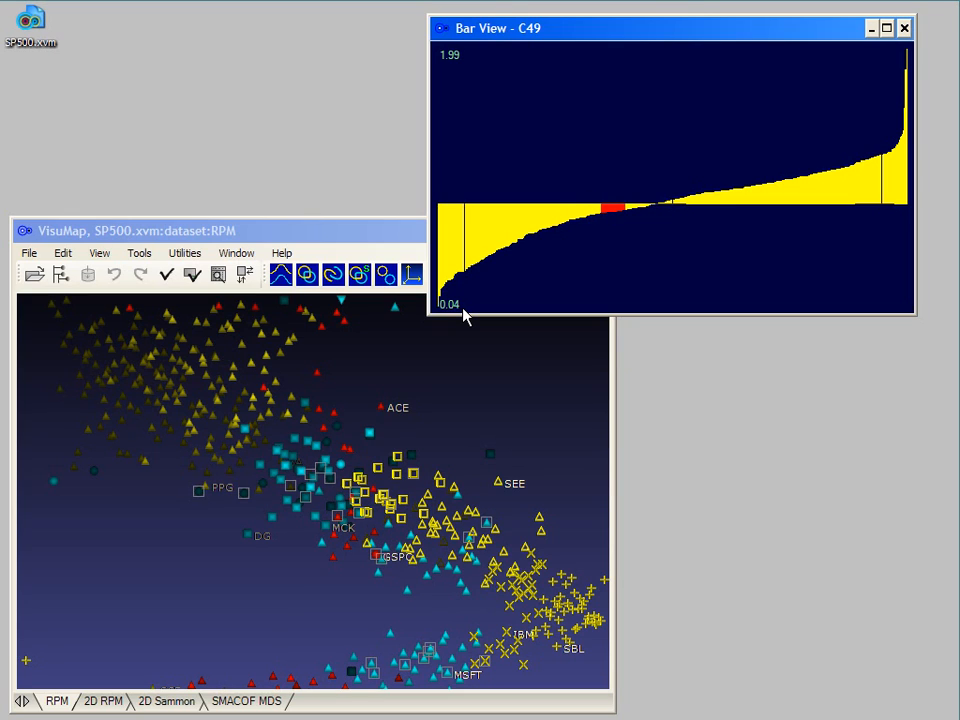
key("Right")
key("Right")
key("Right")
key("Right")
key("Right")
key("Right")
key("Right")
key("Right")
key("Right")
key("Right")
key("Right")
key("Right")
key("Right")
key("Right")
key("Right")
key("Right")
key("Right")
key("Right")
key("Right")
key("Right")
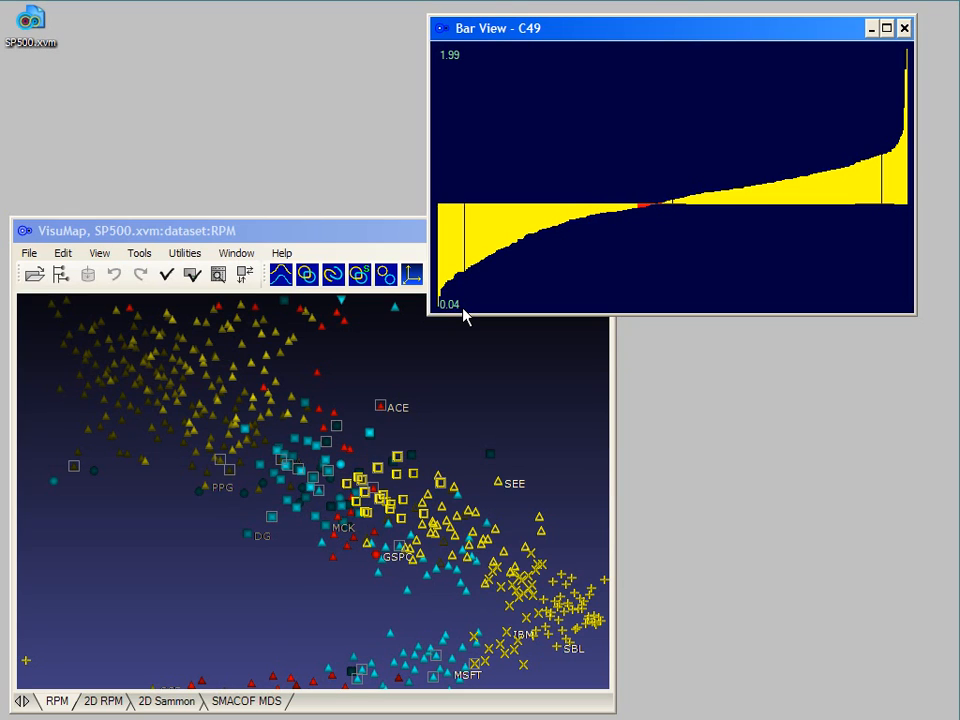
key("Right")
key("Right")
key("Right")
key("Right")
key("Right")
key("Right")
key("Right")
key("Right")
key("Right")
key("Right")
key("Right")
key("Right")
key("Right")
key("Right")
key("Right")
key("Right")
key("Right")
key("Right")
key("Right")
key("Right")
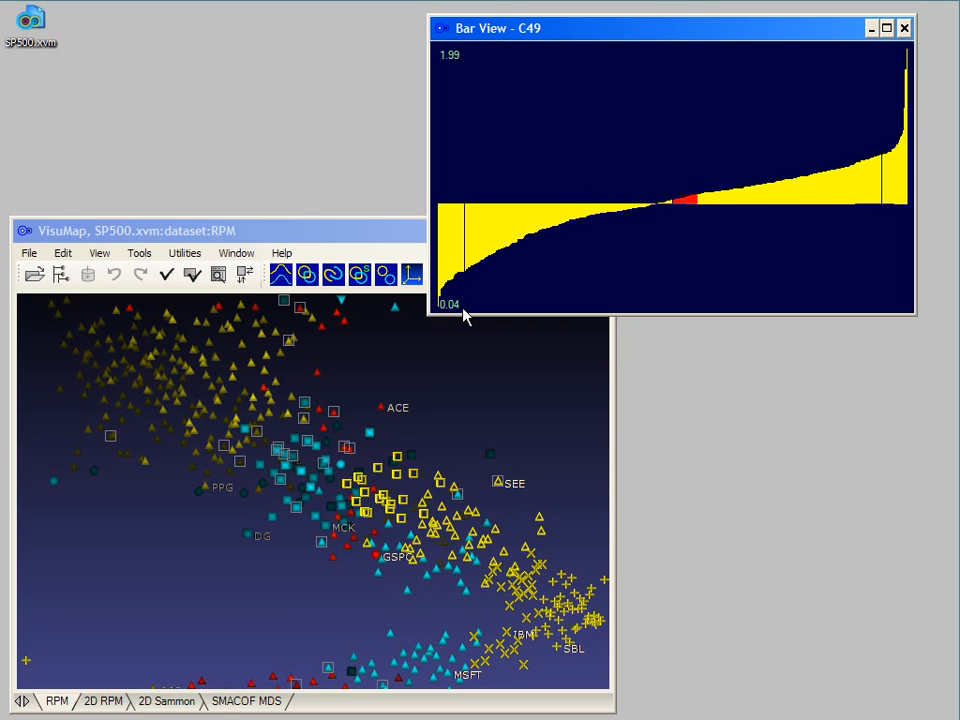
Step: Shift the selected block of bars in the sorted C49 view further above the baseline crossing, tracing the matching stocks on the map
key("Right")
key("Right")
key("Right")
key("Right")
key("Right")
key("Right")
key("Right")
key("Right")
key("Right")
key("Right")
key("Right")
key("Right")
key("Right")
key("Right")
key("Right")
key("Right")
key("Right")
key("Right")
key("Right")
key("Right")
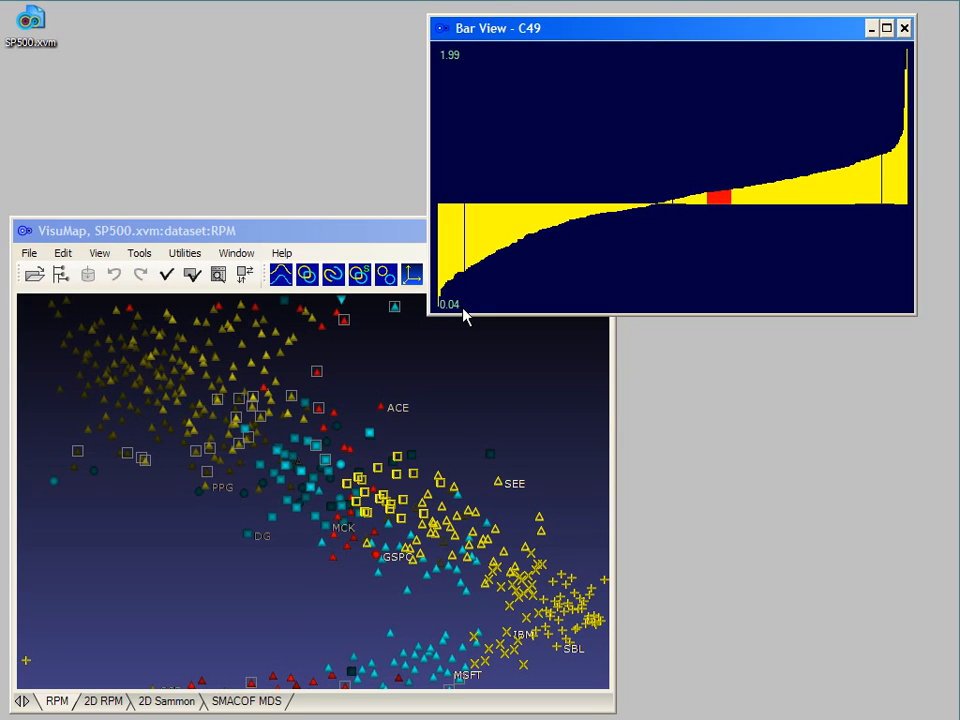
key("Right")
key("Right")
key("Right")
key("Right")
key("Right")
key("Right")
key("Right")
key("Right")
key("Right")
key("Right")
key("Right")
key("Right")
key("Right")
key("Right")
key("Right")
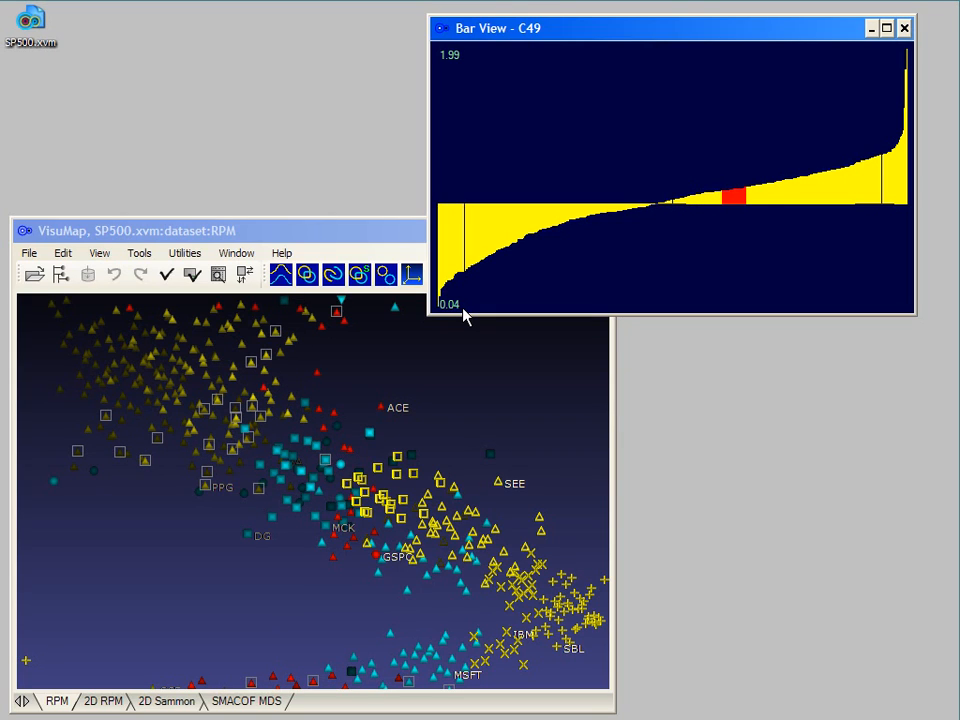
Step: Select a higher-valued block of C49 bars, shift it toward the largest values to trace its stocks on the map, and close the bar view
left_click_drag(804, 150, 838, 220)
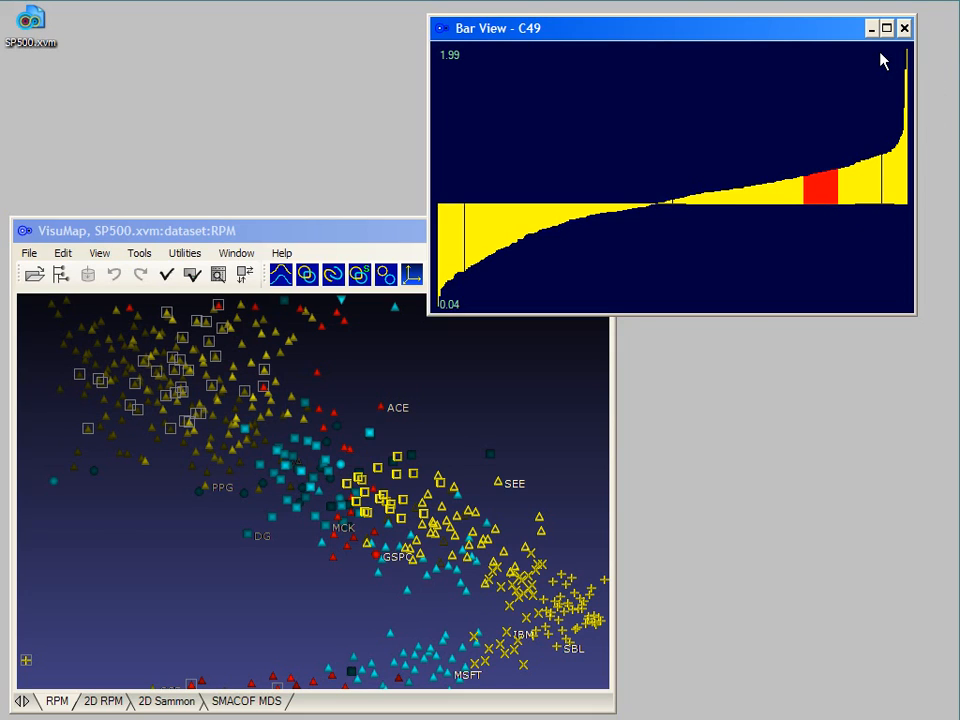
key("Right")
key("Right")
key("Right")
key("Right")
key("Right")
key("Right")
key("Right")
key("Right")
key("Right")
key("Right")
key("Right")
key("Right")
key("Right")
key("Right")
key("Right")
key("Right")
key("Right")
key("Right")
key("Right")
key("Right")
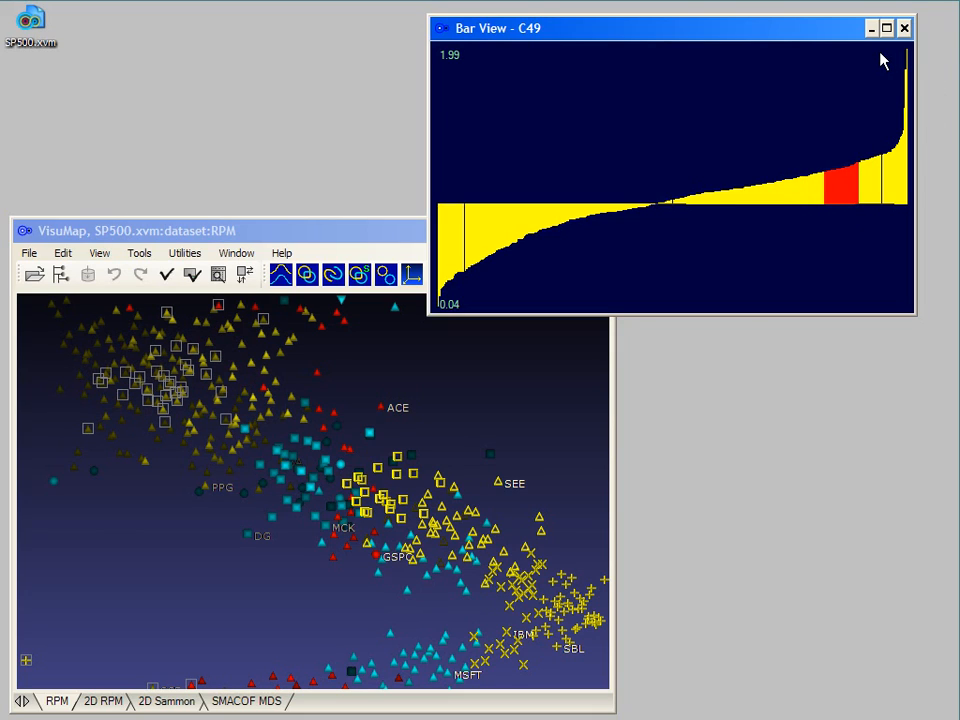
left_click(904, 29)
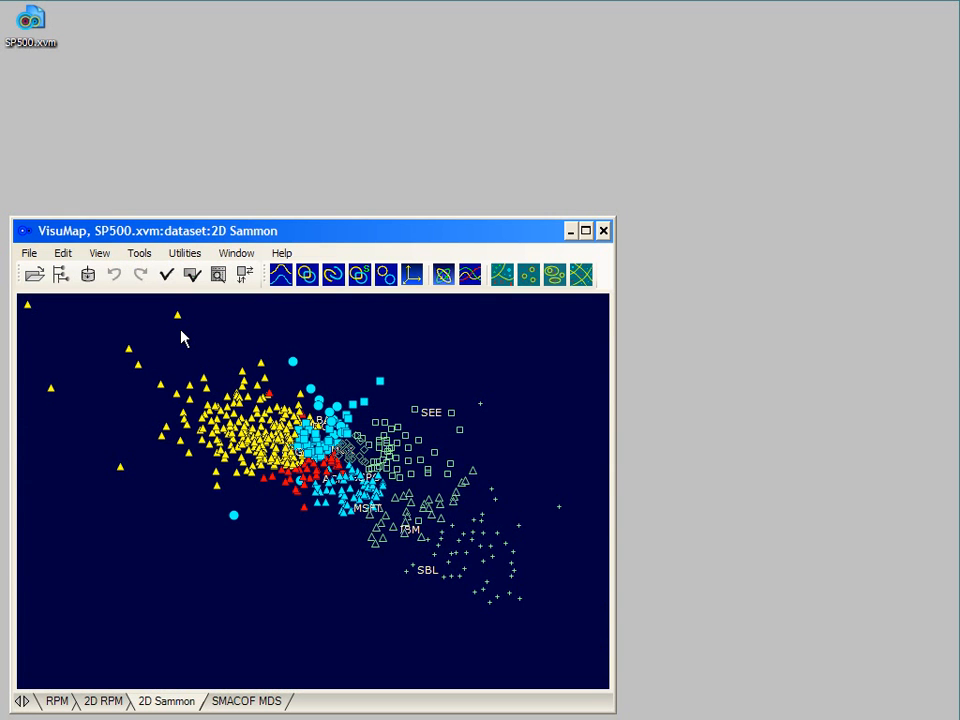
Step: Set the Spectrum View configurable menu option to True in the application configuration and close the dialog
left_click(166, 274)
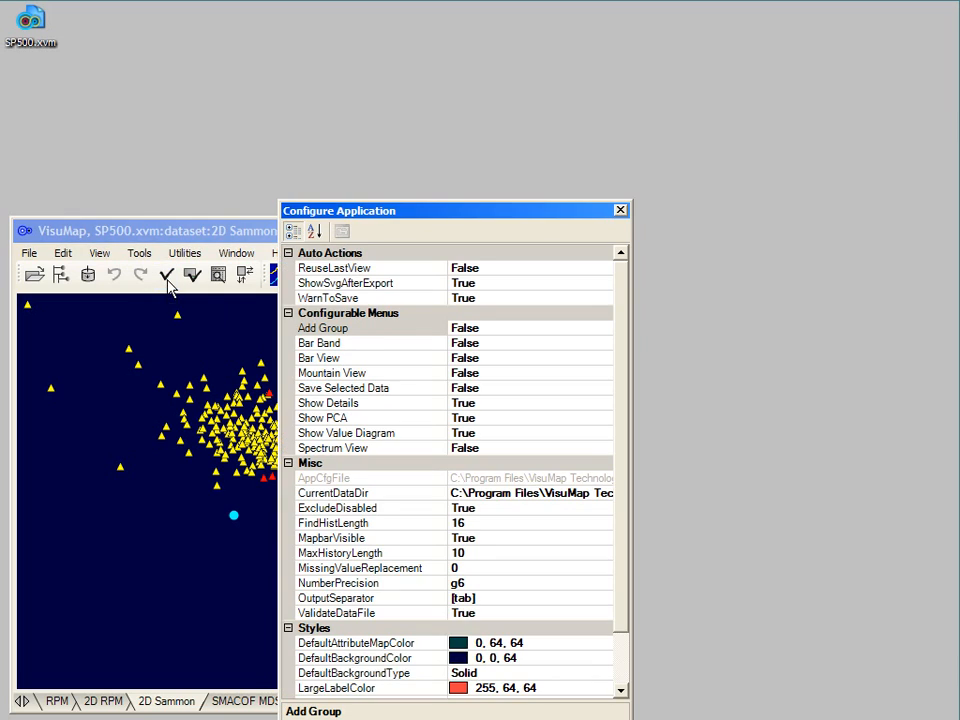
left_click(497, 448)
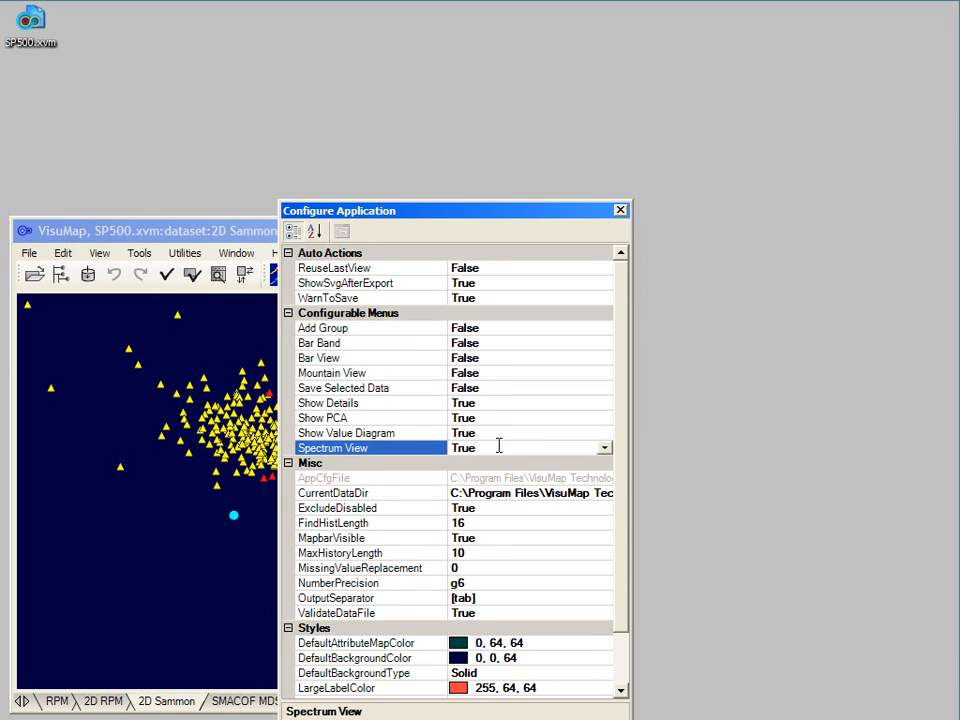
left_click(620, 209)
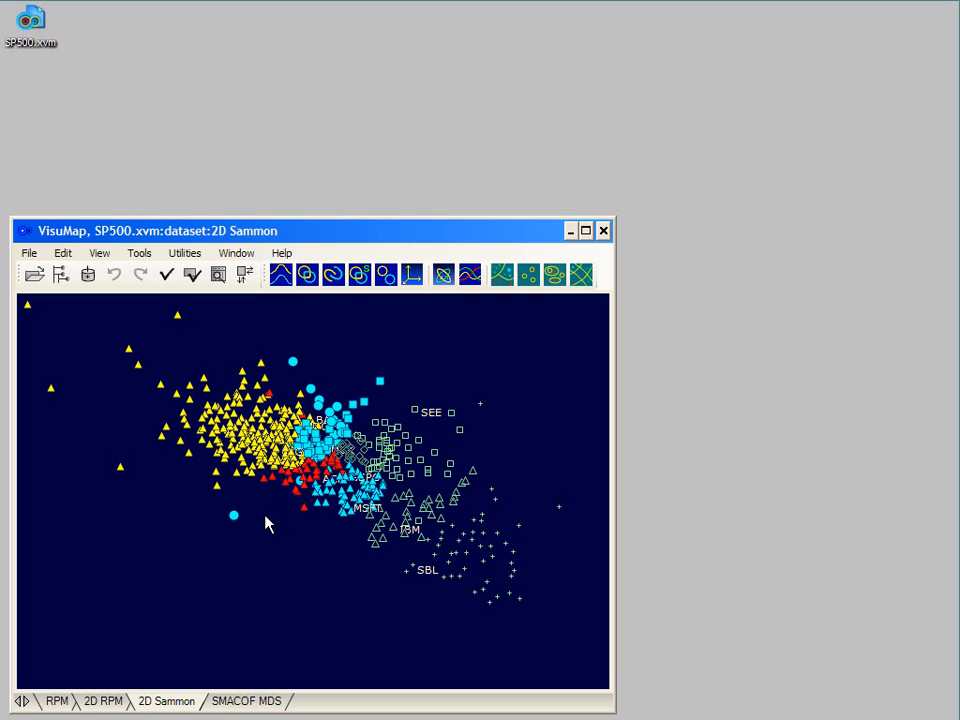
Step: Select the lone cyan circle below the yellow cluster on the 2D Sammon map and open its spectrum view
left_click_drag(213, 506, 237, 515)
right_click(258, 536)
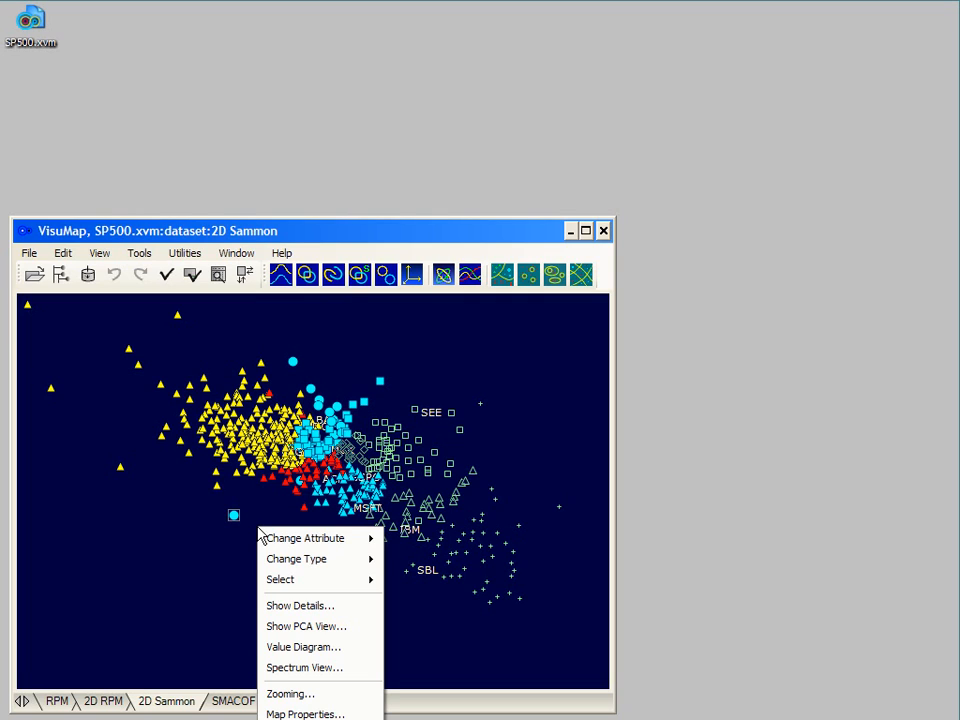
left_click(315, 669)
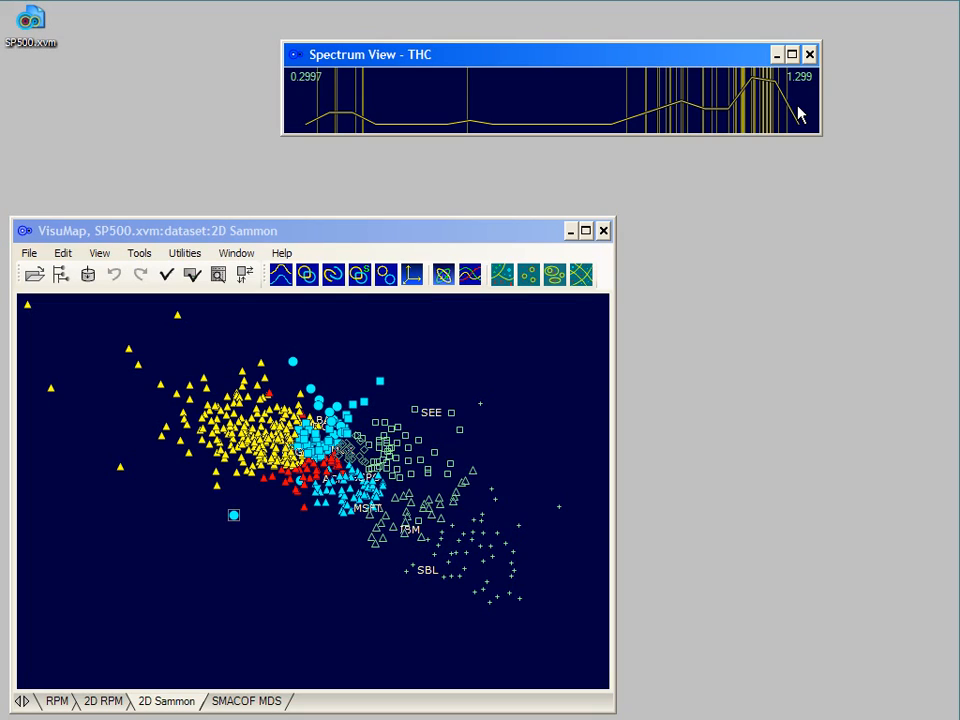
Step: Select all lines in the THC spectrum, examine their values in a resized details table, and close the table
left_click_drag(800, 115, 312, 122)
right_click(407, 108)
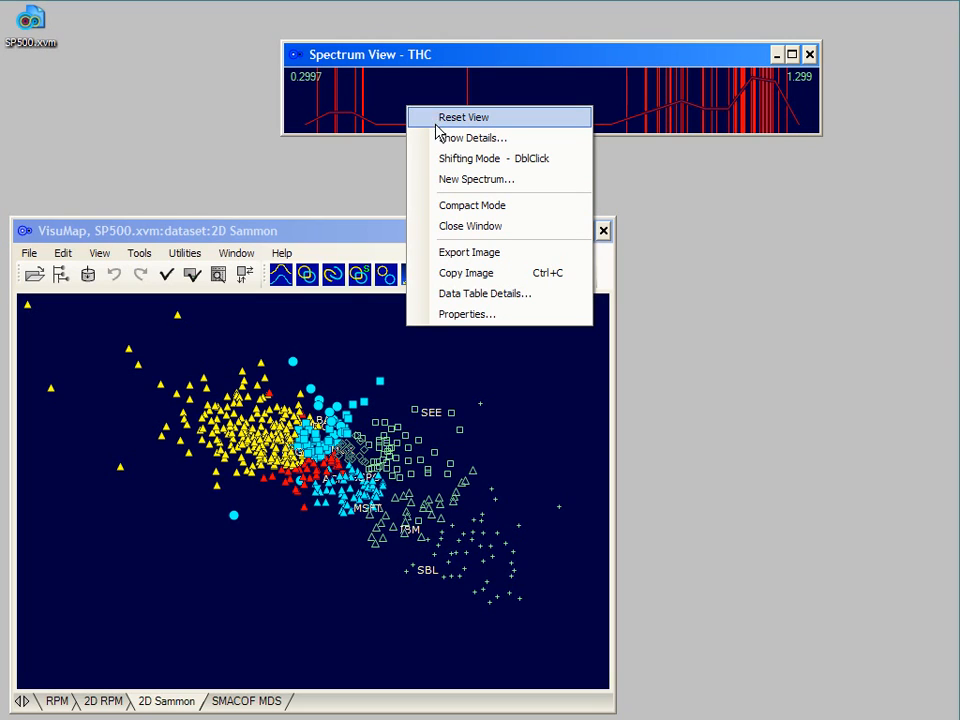
left_click(448, 141)
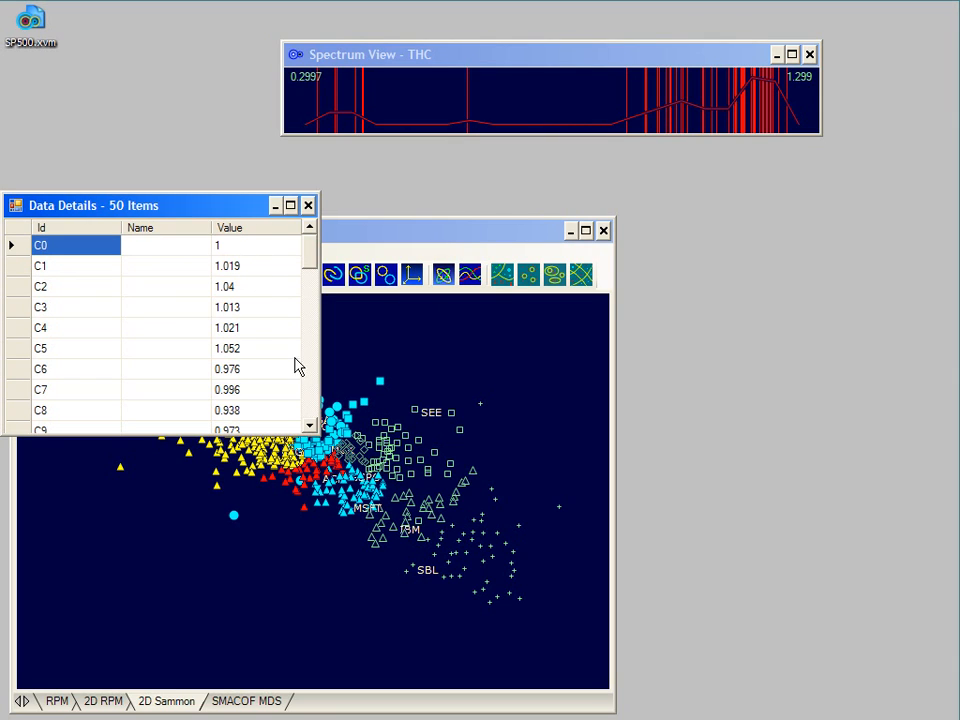
left_click_drag(318, 434, 229, 680)
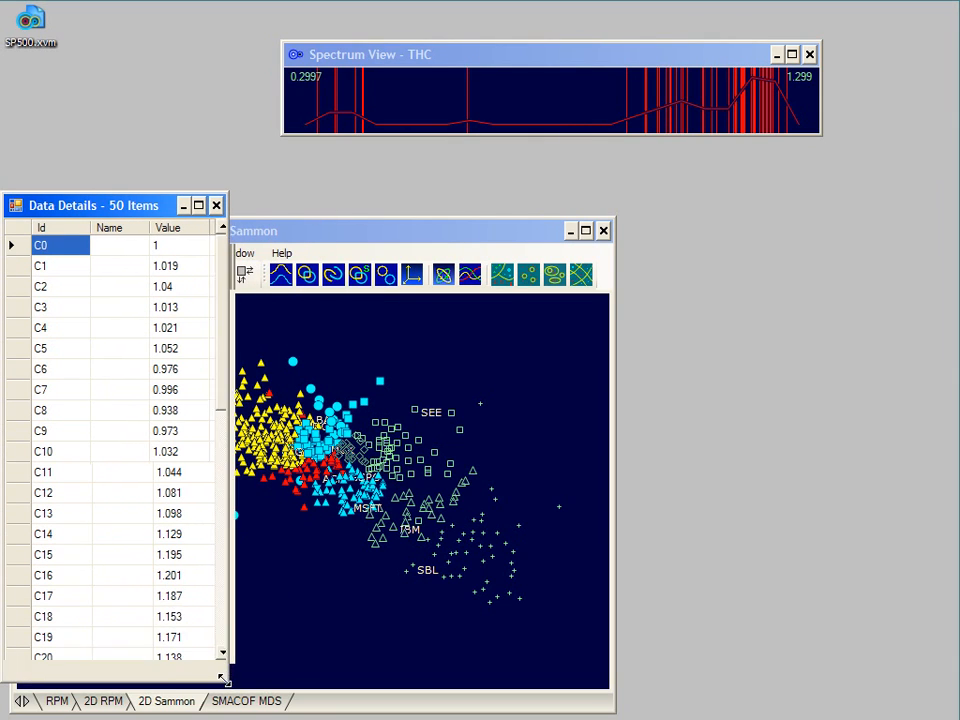
left_click(217, 207)
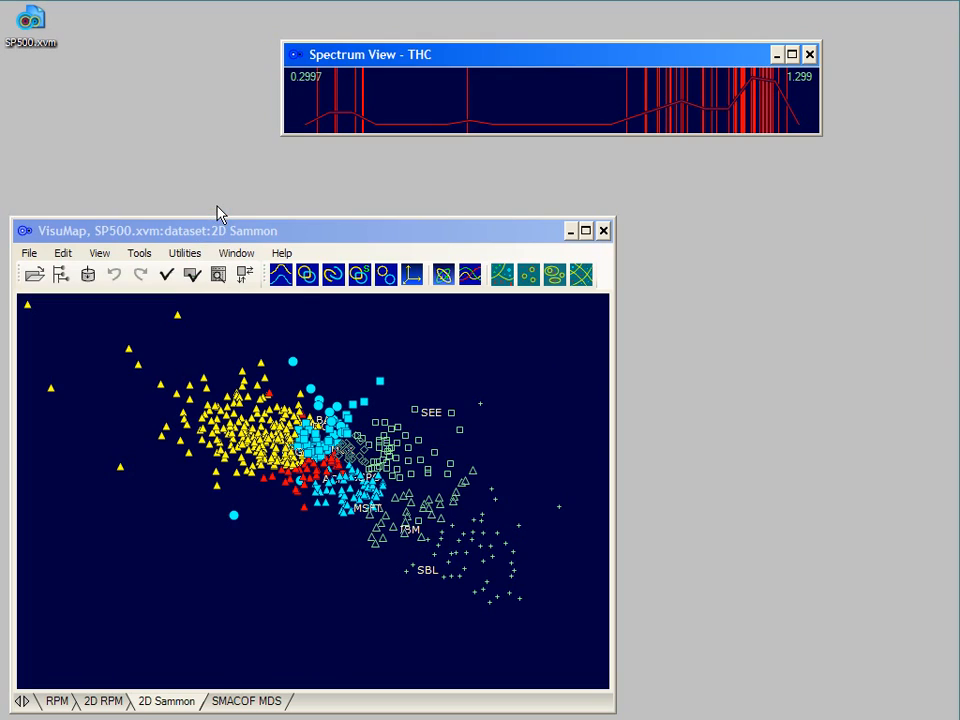
Step: Clear the selection in the THC spectrum, explore the value range by shifting and rescaling it, and close the spectrum view
left_click(571, 98)
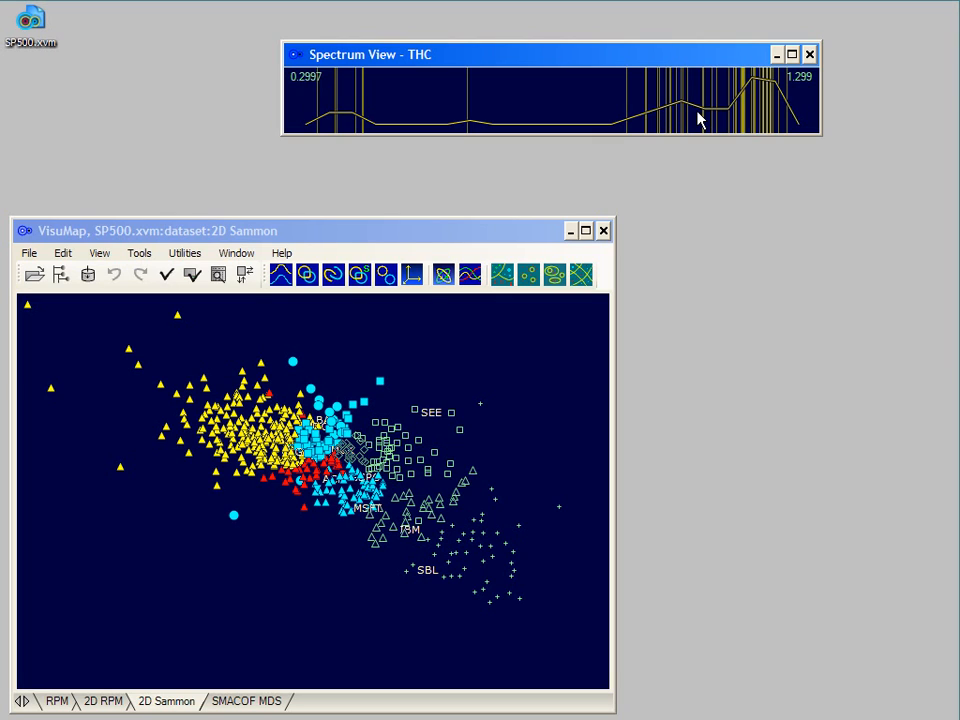
left_click_drag(718, 116, 573, 117)
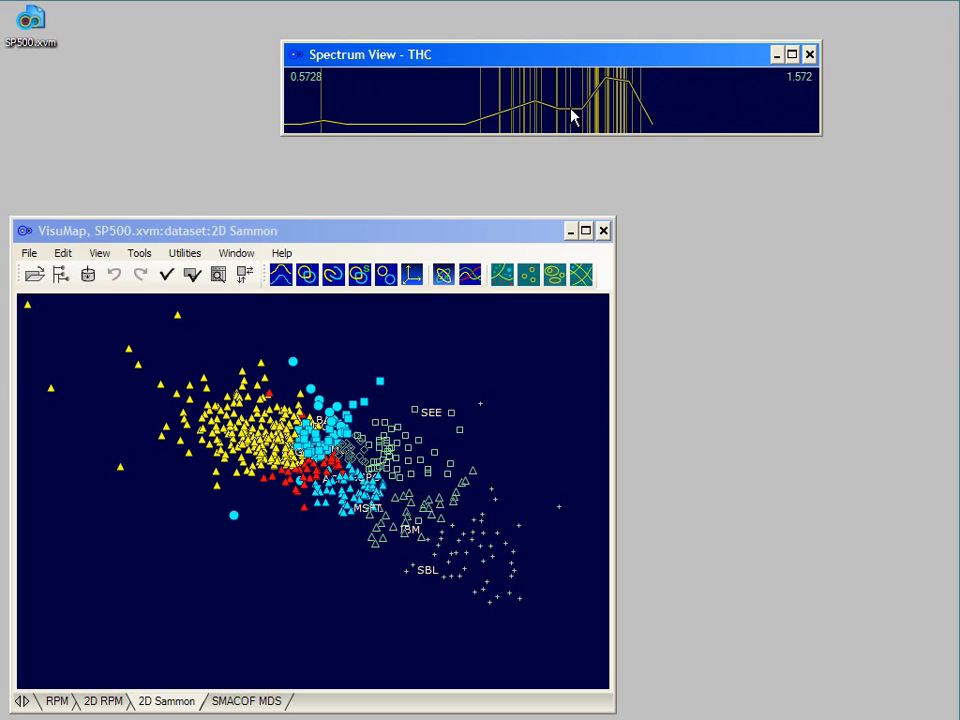
scroll(573, 117, "up", 1)
scroll(573, 117, "down", 1)
scroll(573, 117, "up", 1)
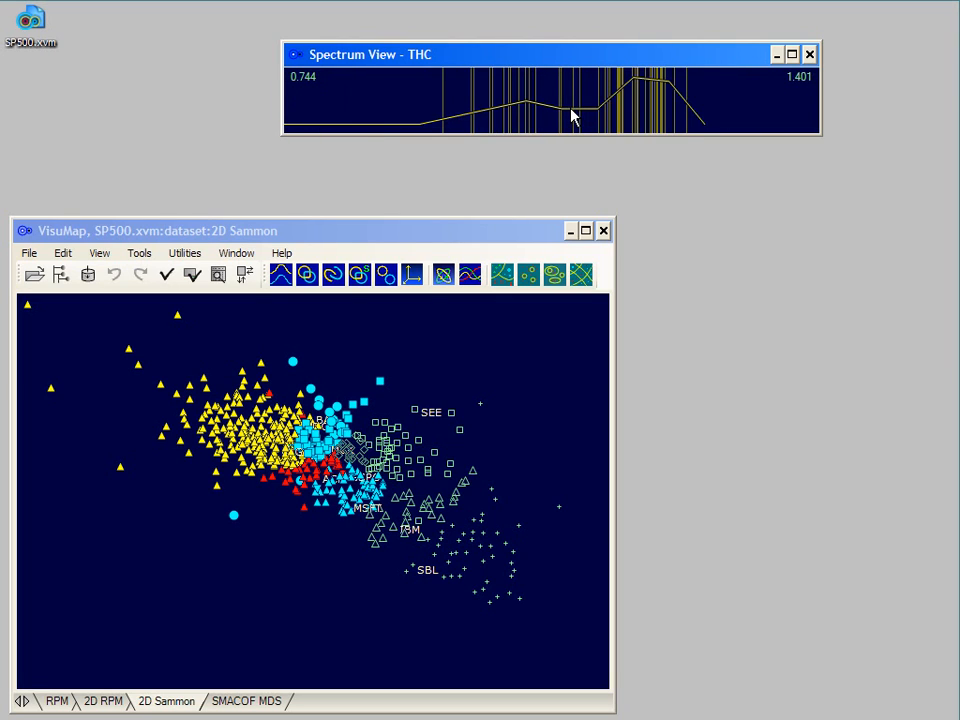
scroll(573, 117, "down", 2)
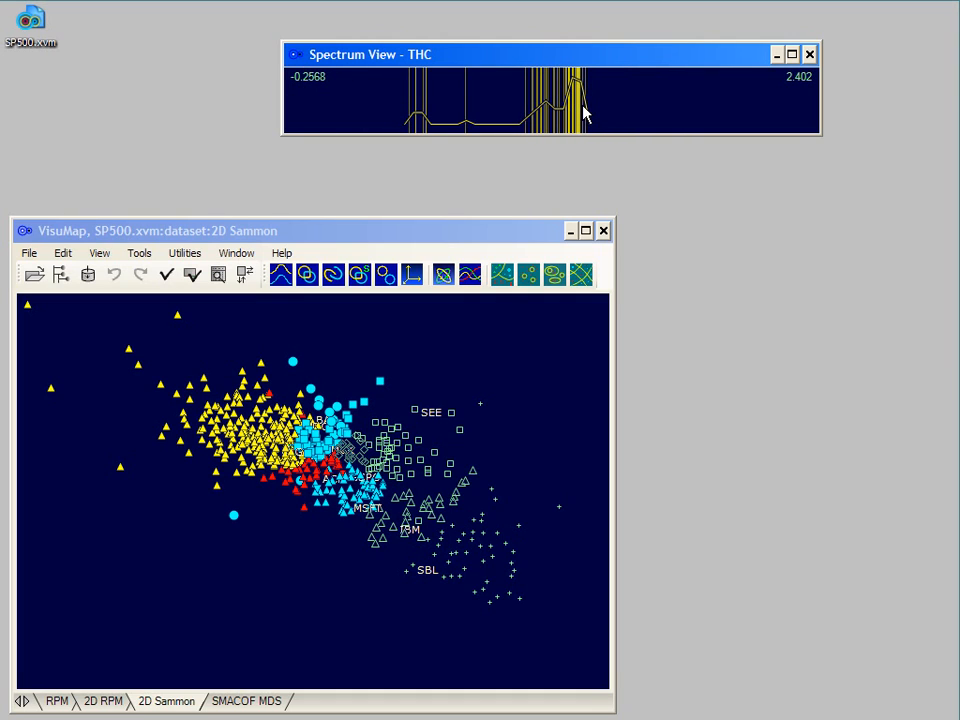
left_click(809, 55)
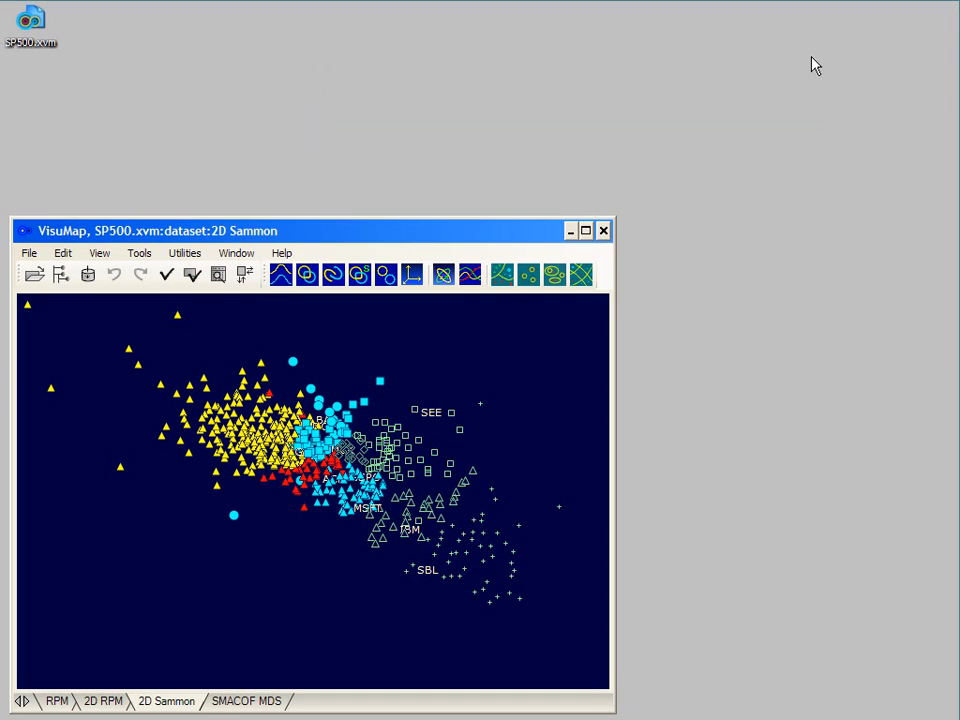
Step: Open a spectrum view of column C49 from the data details table of all stocks and close the table
left_click(219, 276)
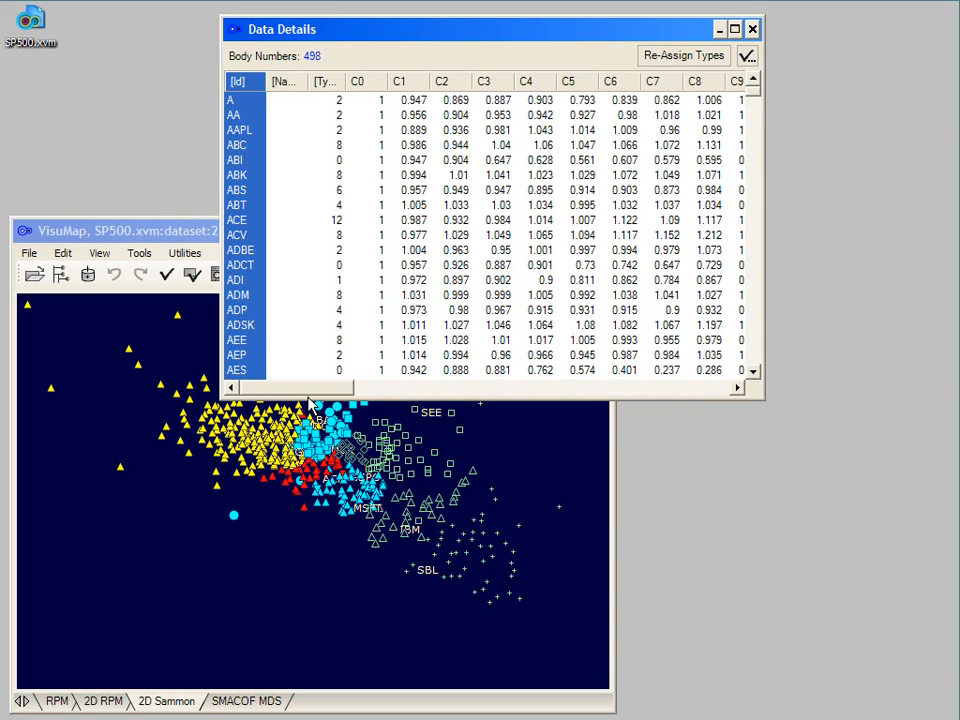
left_click_drag(310, 403, 703, 421)
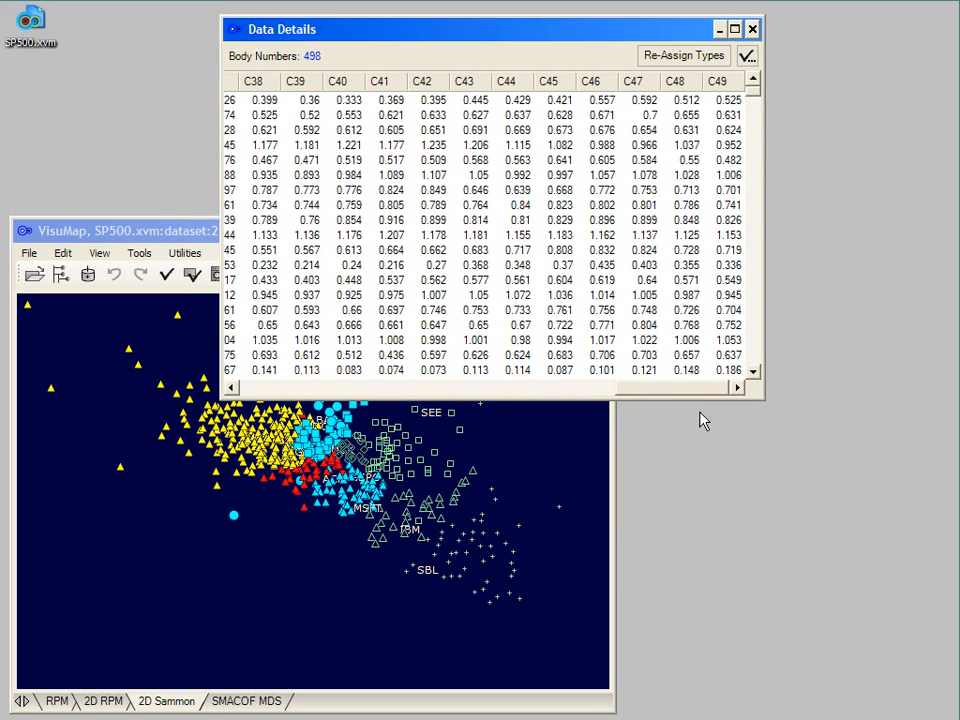
left_click(717, 81)
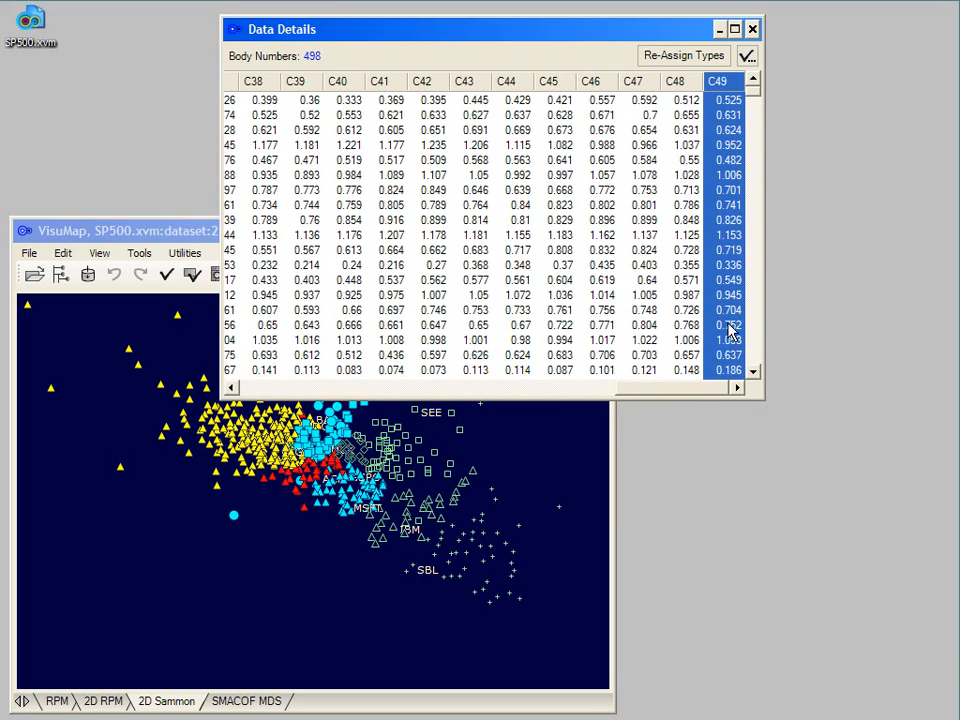
right_click(731, 332)
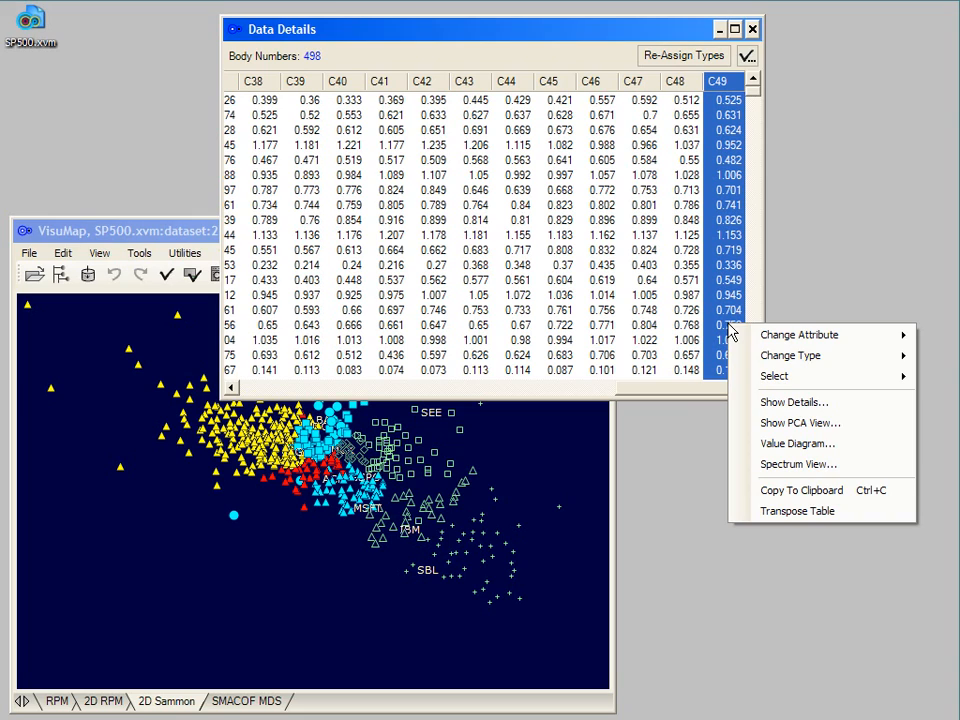
left_click(770, 464)
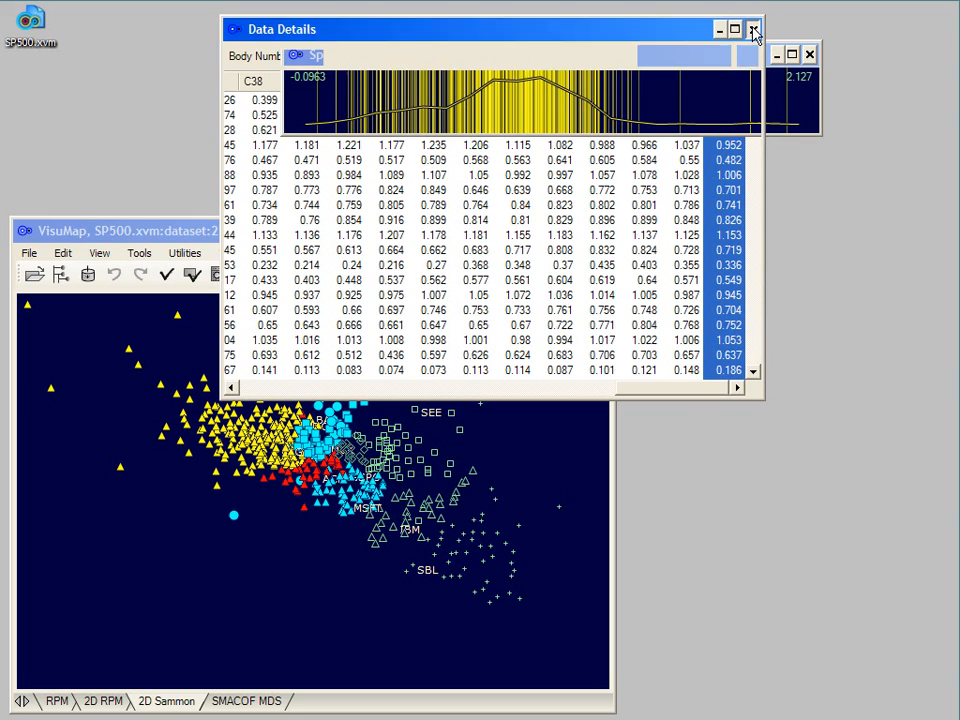
left_click(753, 30)
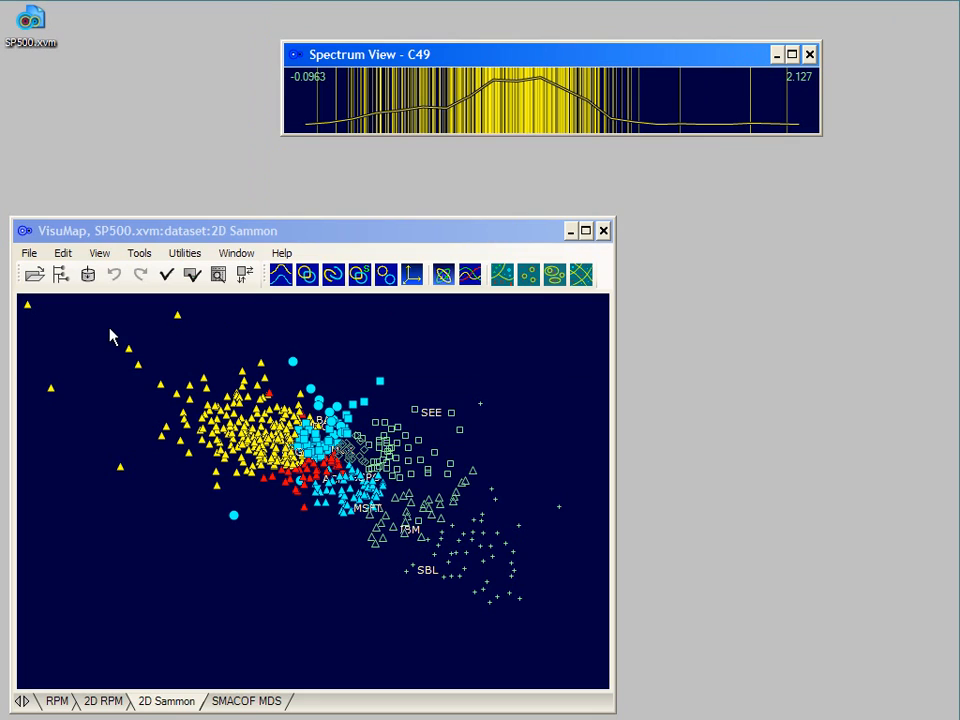
Step: Select the yellow, outlined-symbol and central map groups one after another to compare their C49 spectra, and clear the selection
left_click_drag(110, 329, 223, 462)
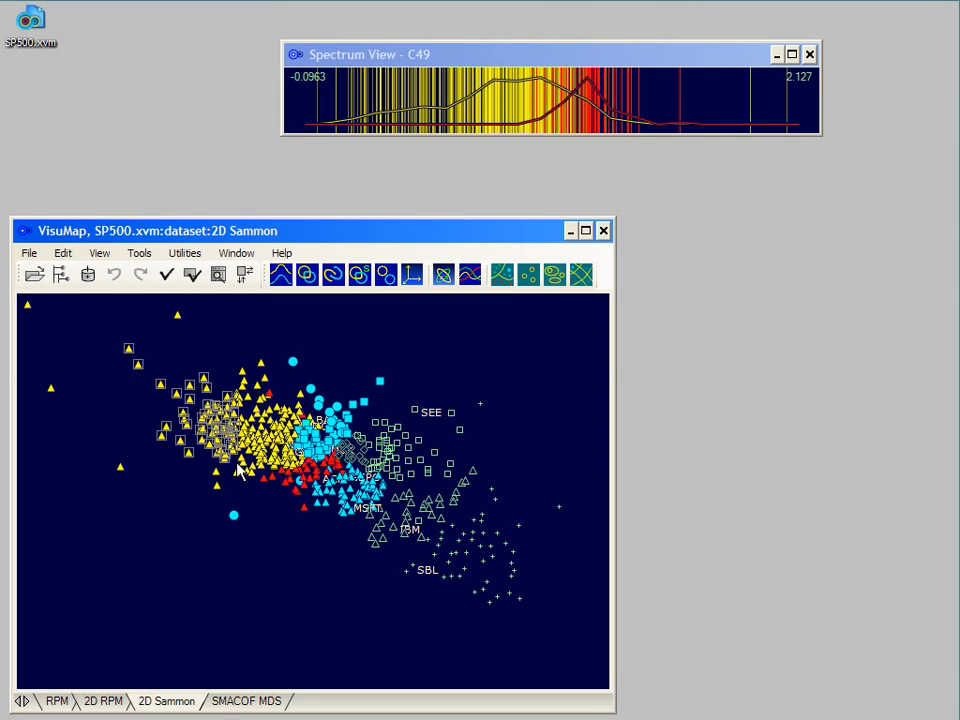
left_click_drag(413, 460, 555, 636)
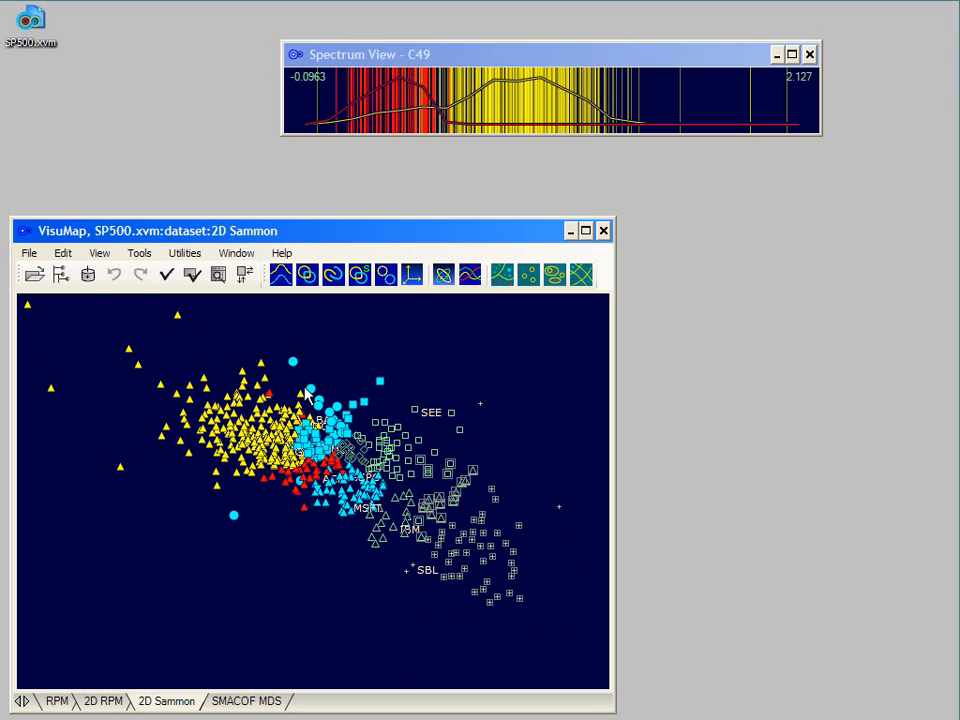
left_click_drag(289, 374, 370, 535)
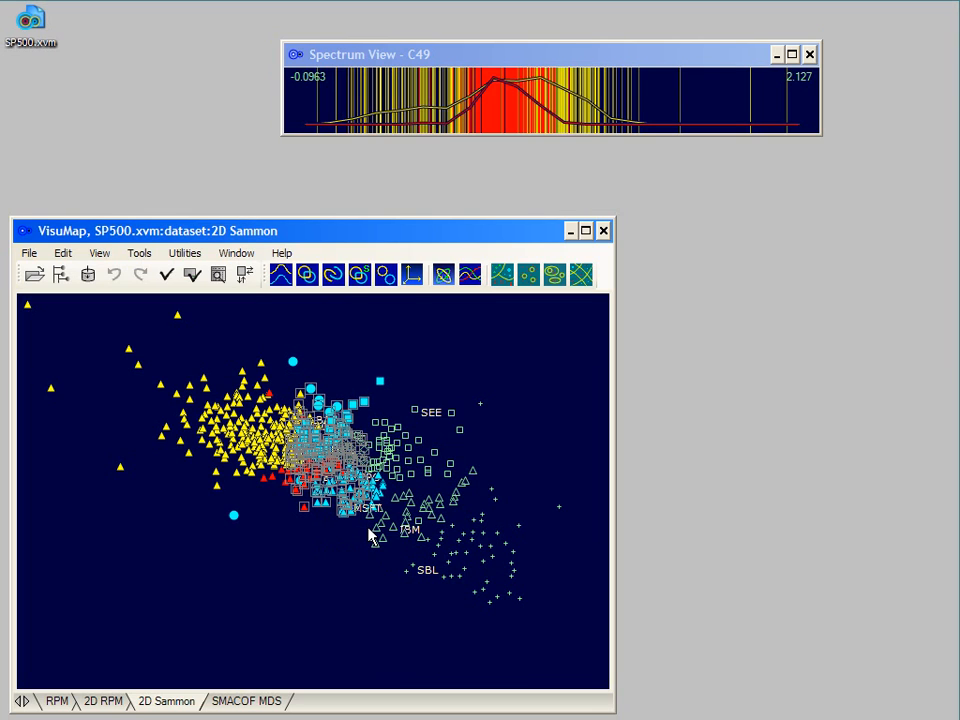
left_click(347, 359)
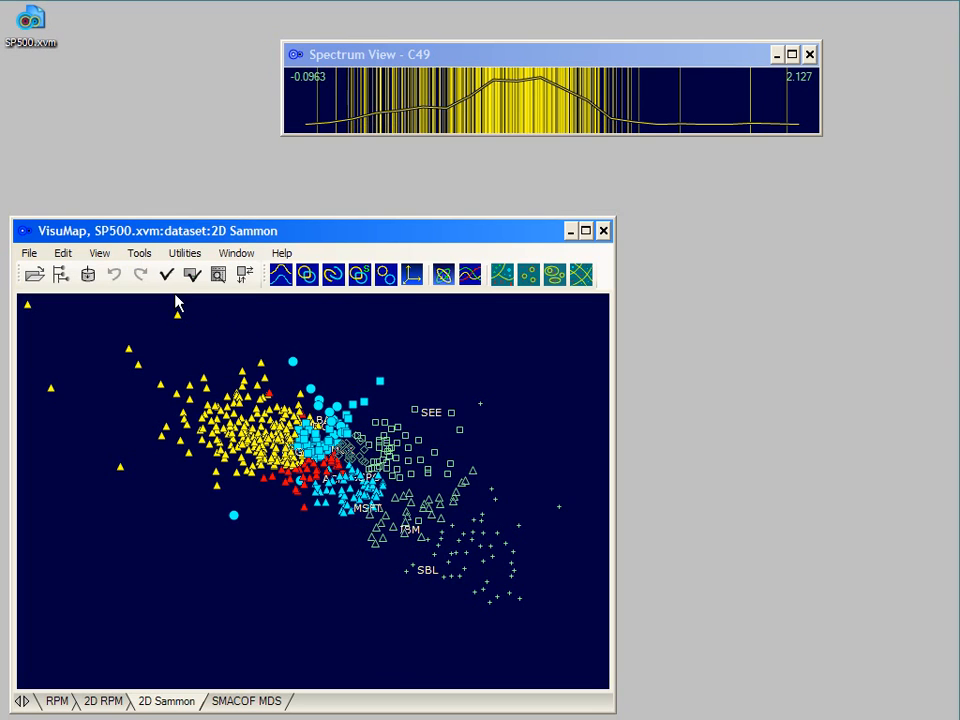
Step: Show the elliptical marker on the map and animate it from the yellow outliers toward the plus-shaped points beyond SBL
left_click(140, 255)
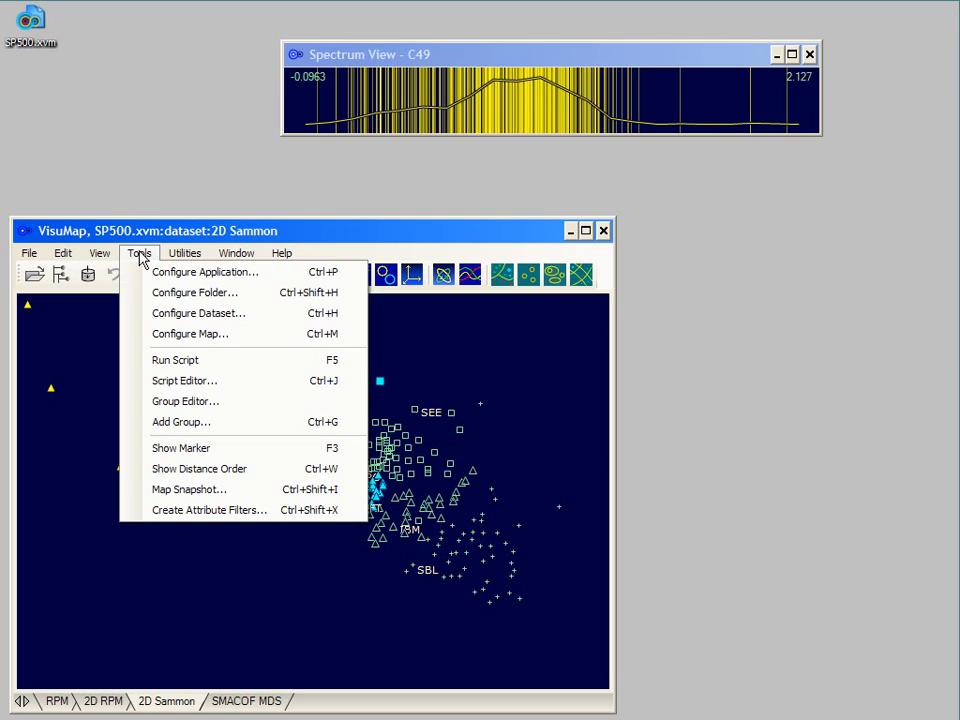
left_click(172, 450)
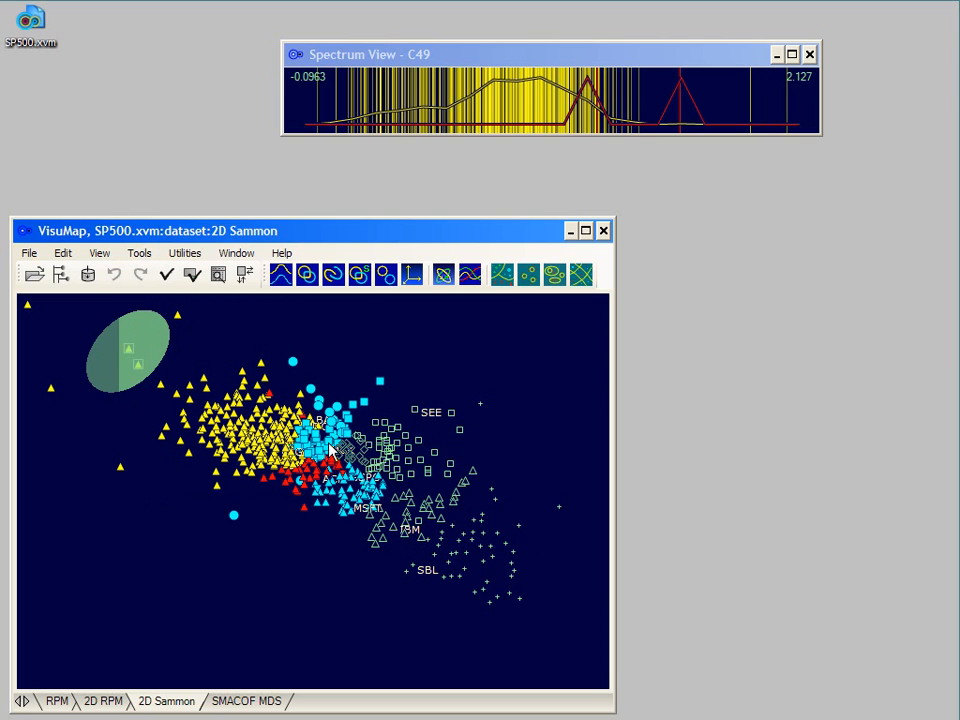
right_click(137, 346)
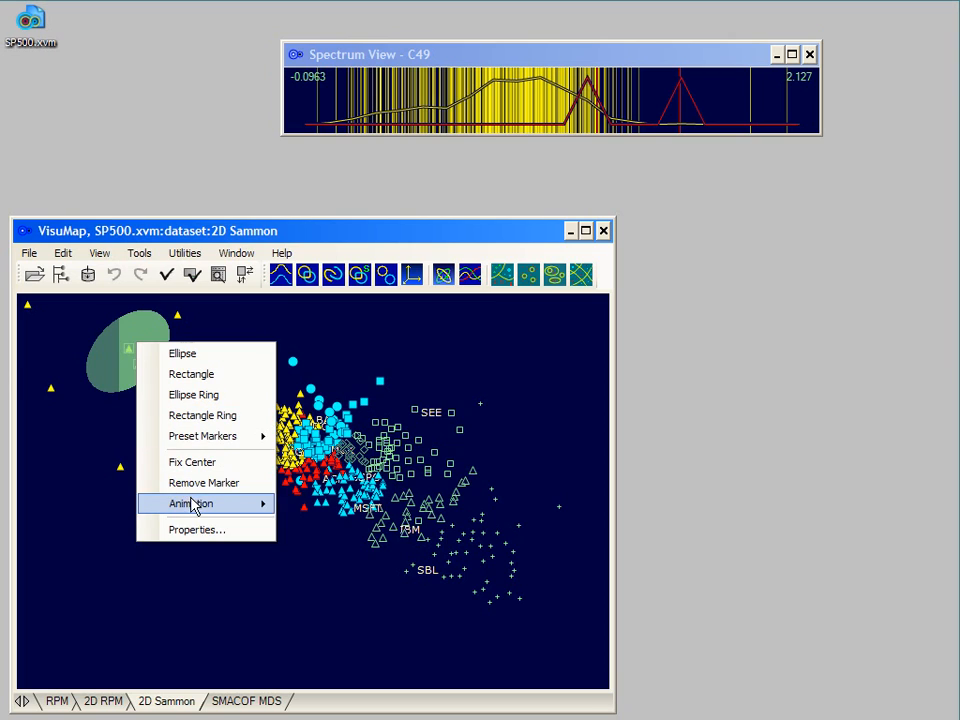
mouse_move(199, 506)
left_click(333, 568)
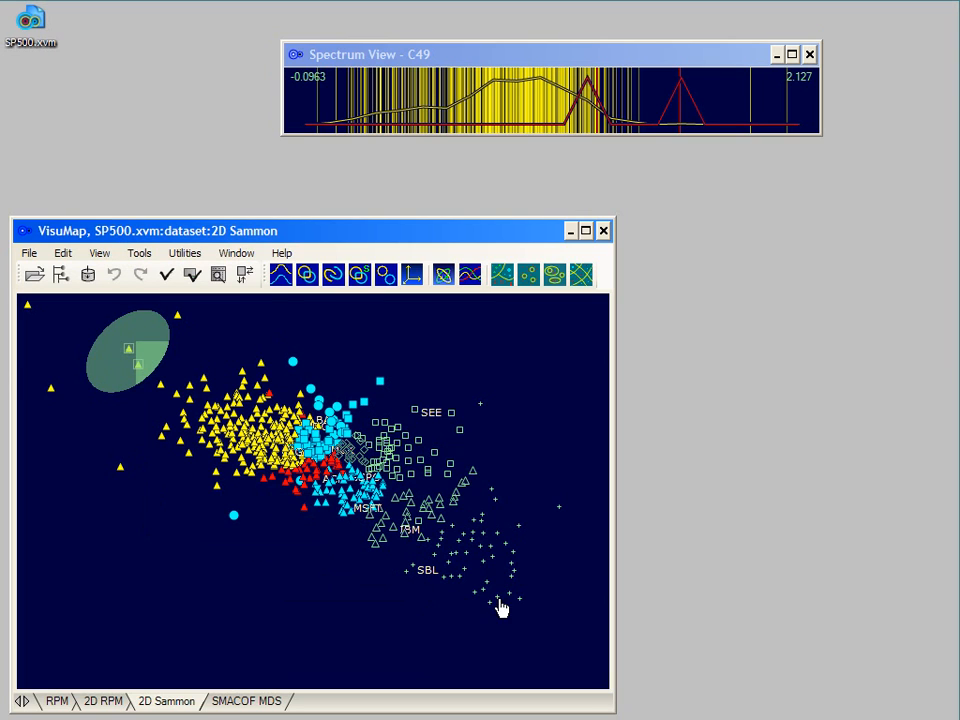
left_click(550, 592)
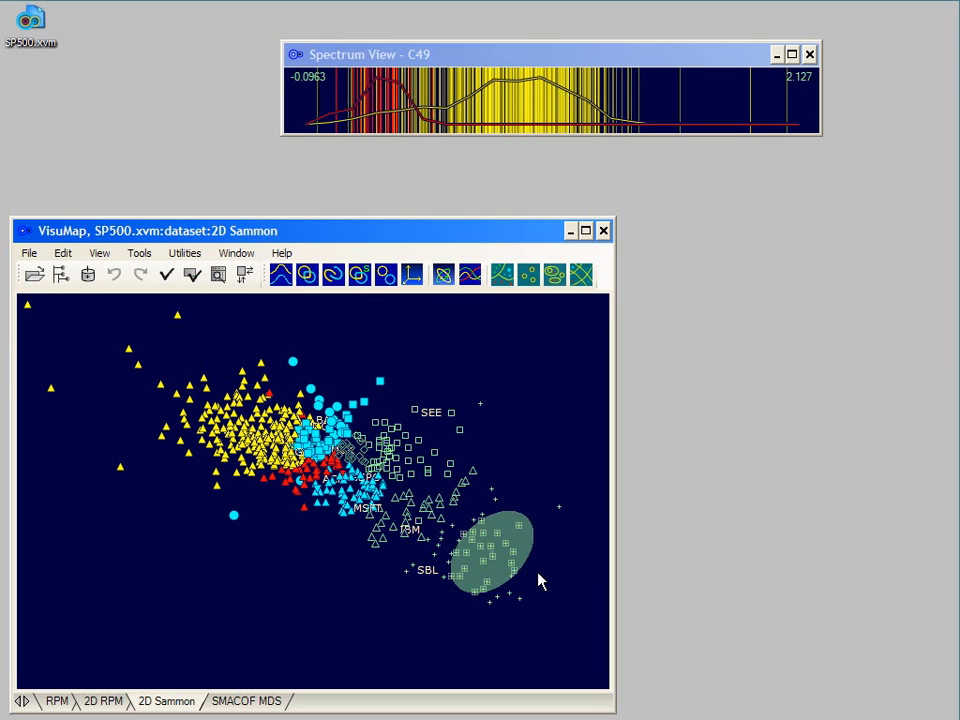
Step: Remove the elliptical marker from the map and close the C49 spectrum view
right_click(501, 556)
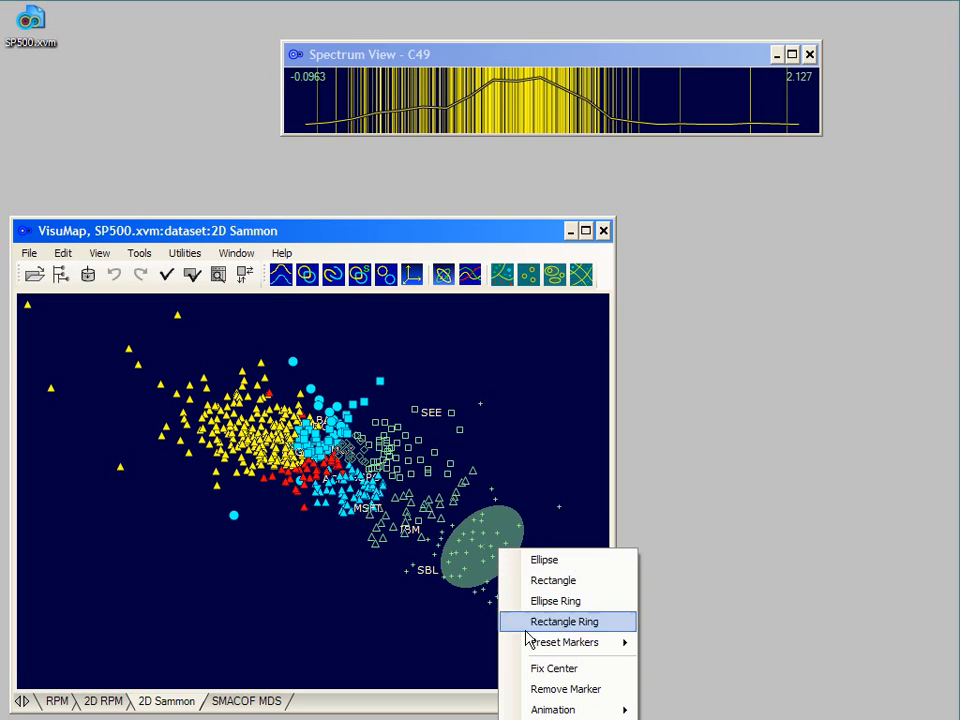
left_click(530, 690)
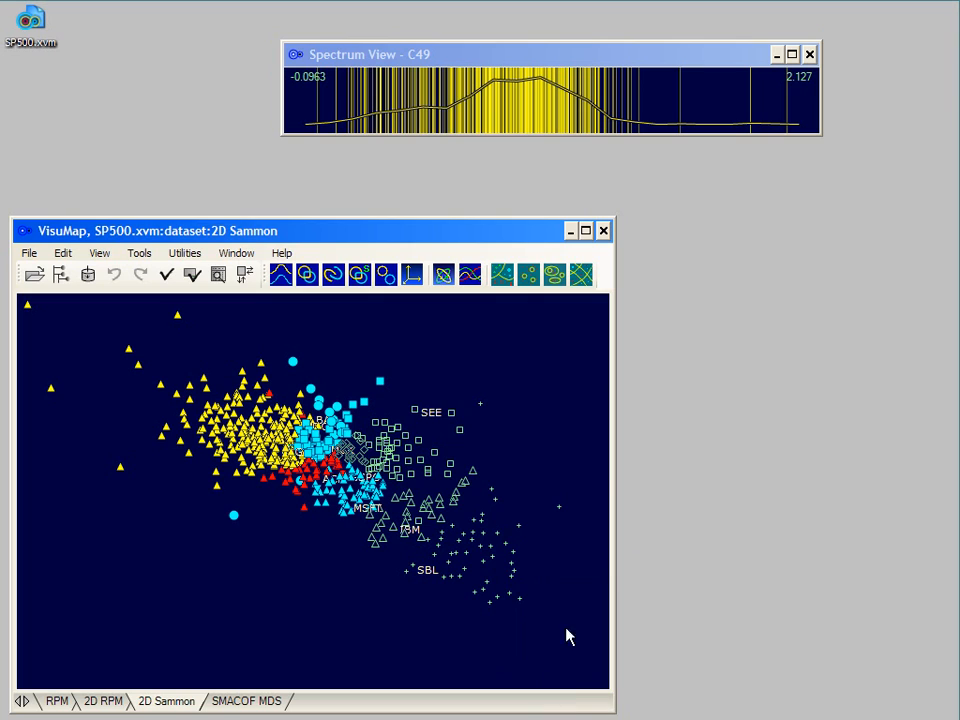
left_click(811, 57)
left_click(811, 57)
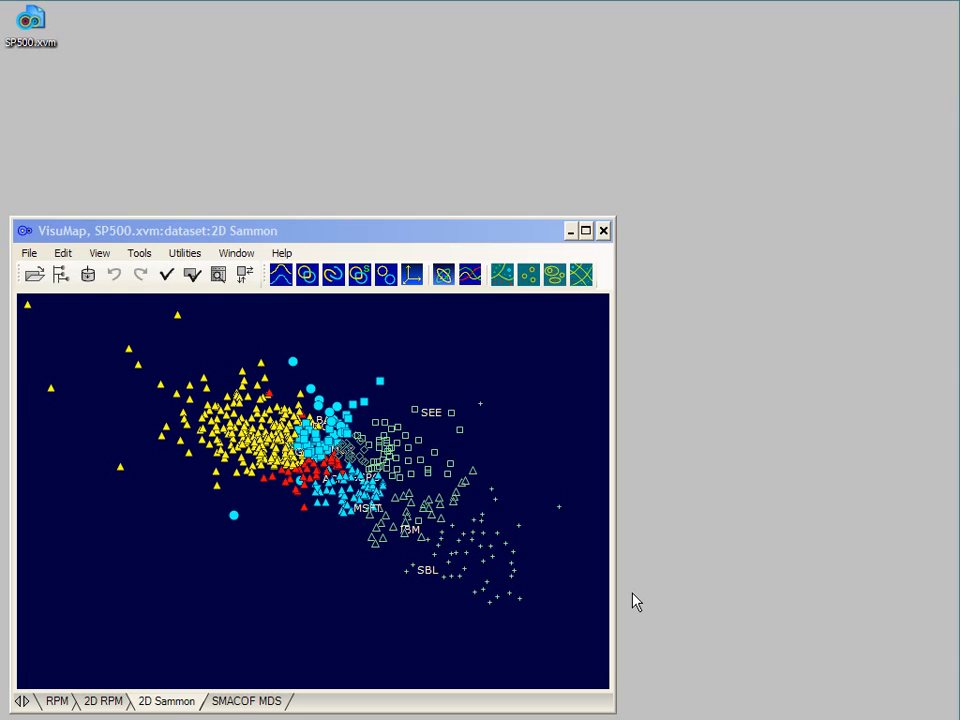
Step: Set the configurable menu option Mountain View to True in the application configuration and close it
left_click(167, 276)
left_click(167, 276)
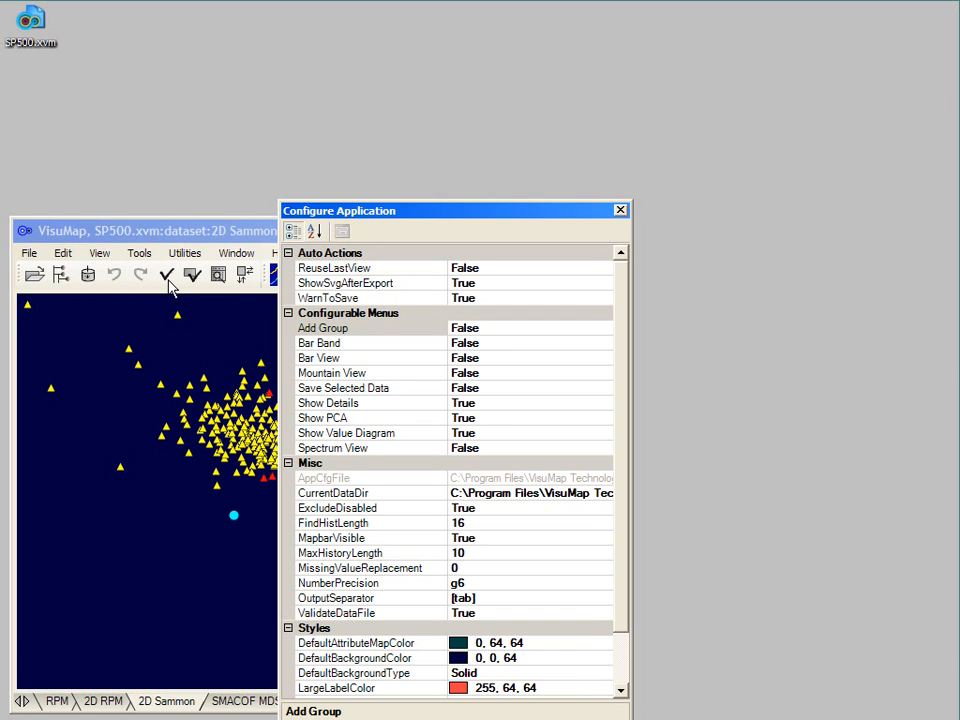
double_click(485, 375)
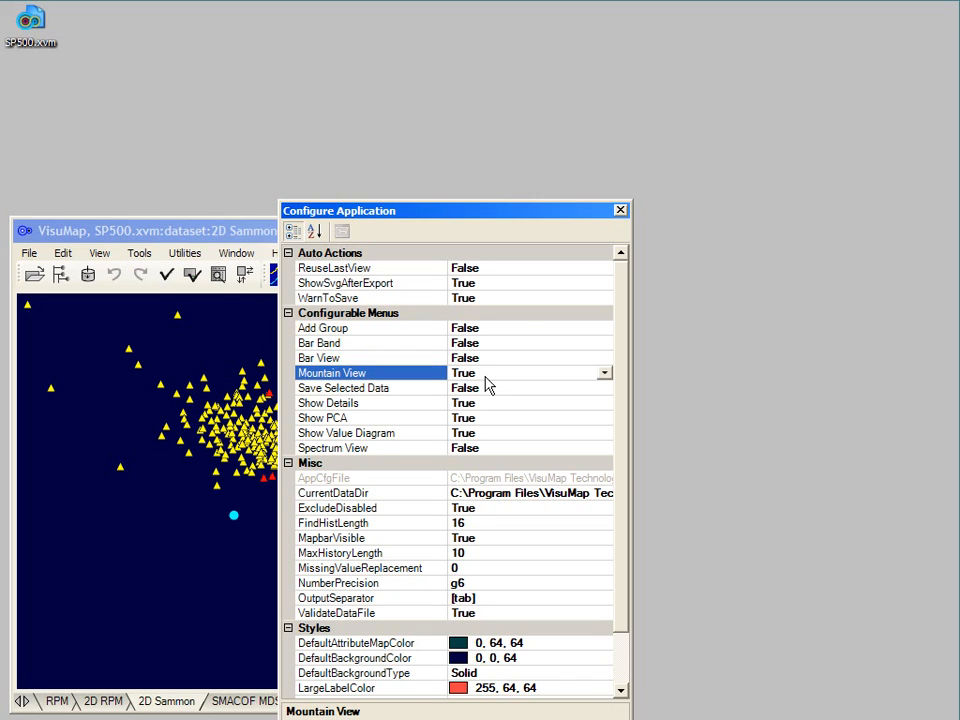
left_click(620, 212)
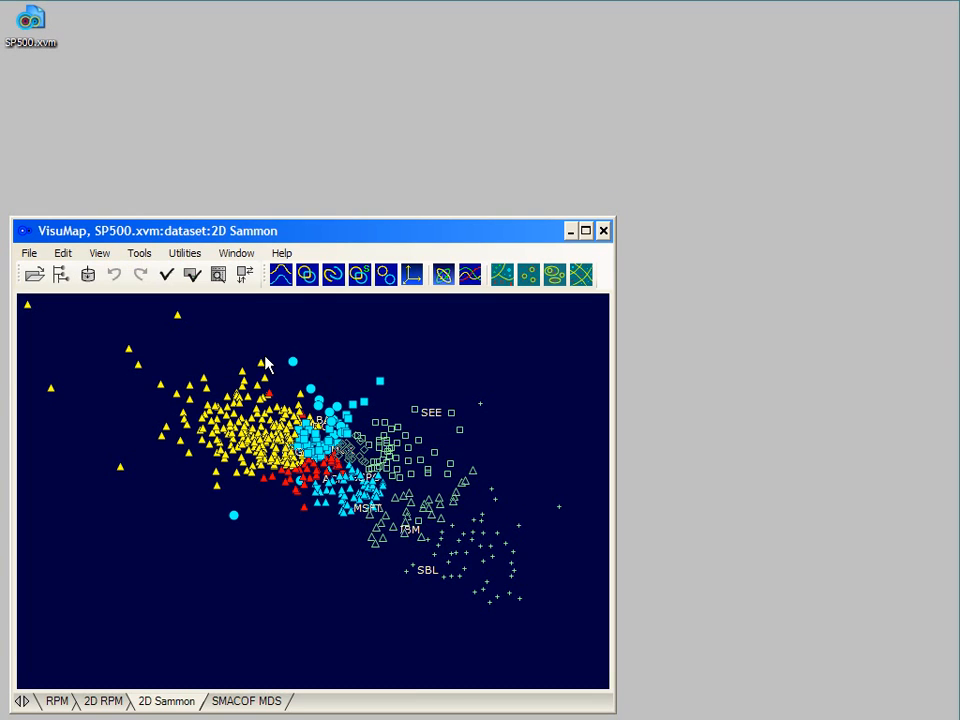
Step: Select the stocks around the upper cyan group in the 2D Sammon map and open their mountain view
left_click_drag(265, 355, 395, 451)
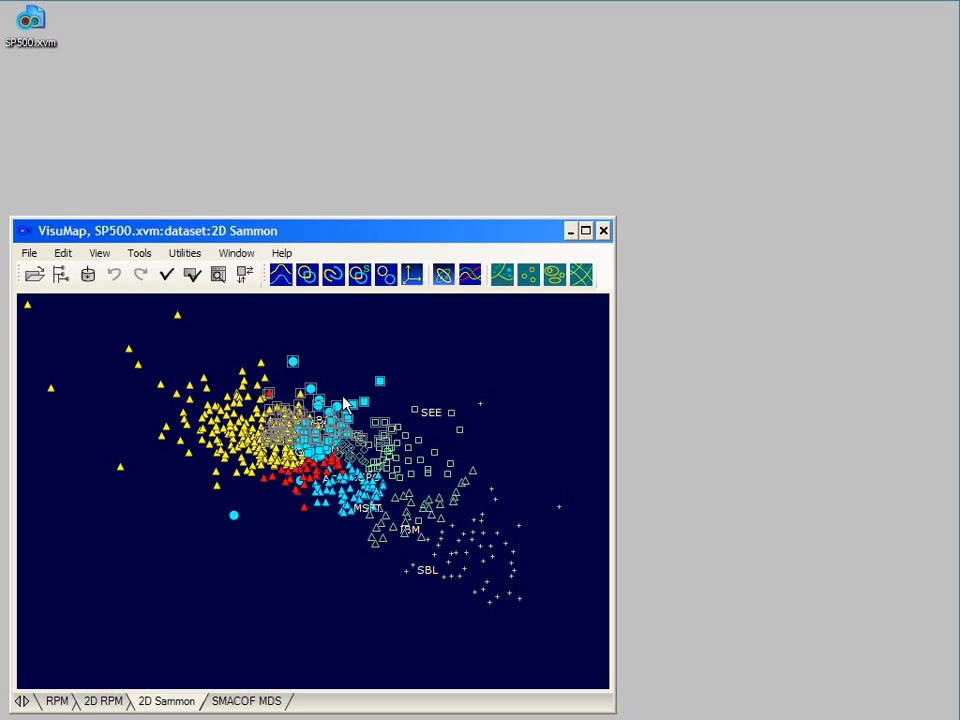
right_click(344, 403)
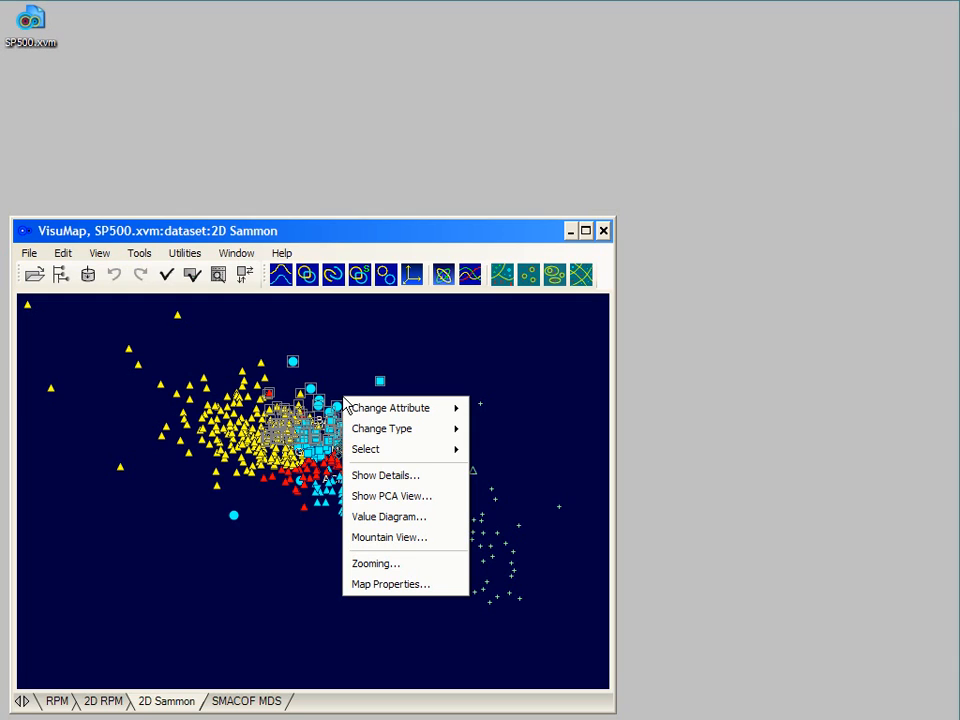
left_click(390, 541)
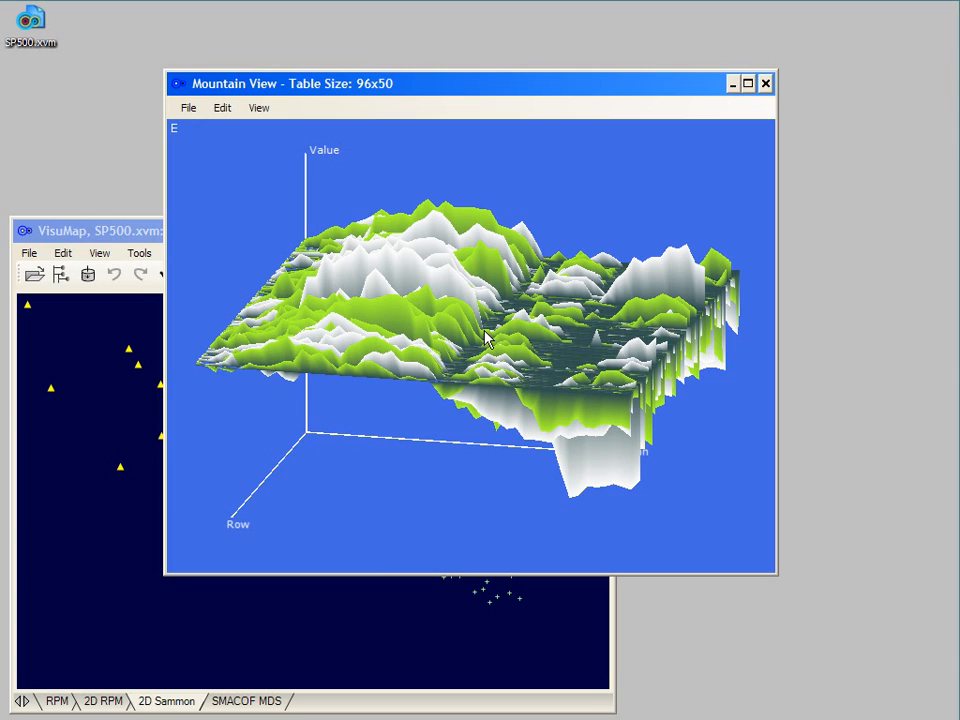
Step: Examine the mountain view of the selected stocks by zooming and rotating it, and reset the view
scroll(487, 337, "up", 2)
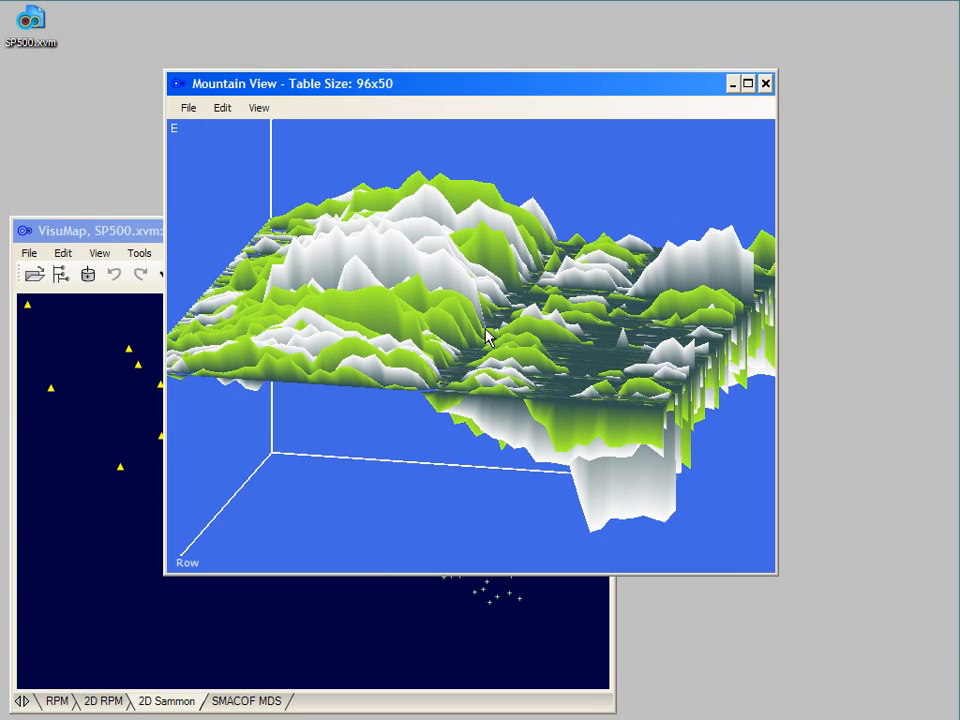
scroll(487, 337, "down", 1)
scroll(487, 337, "up", 1)
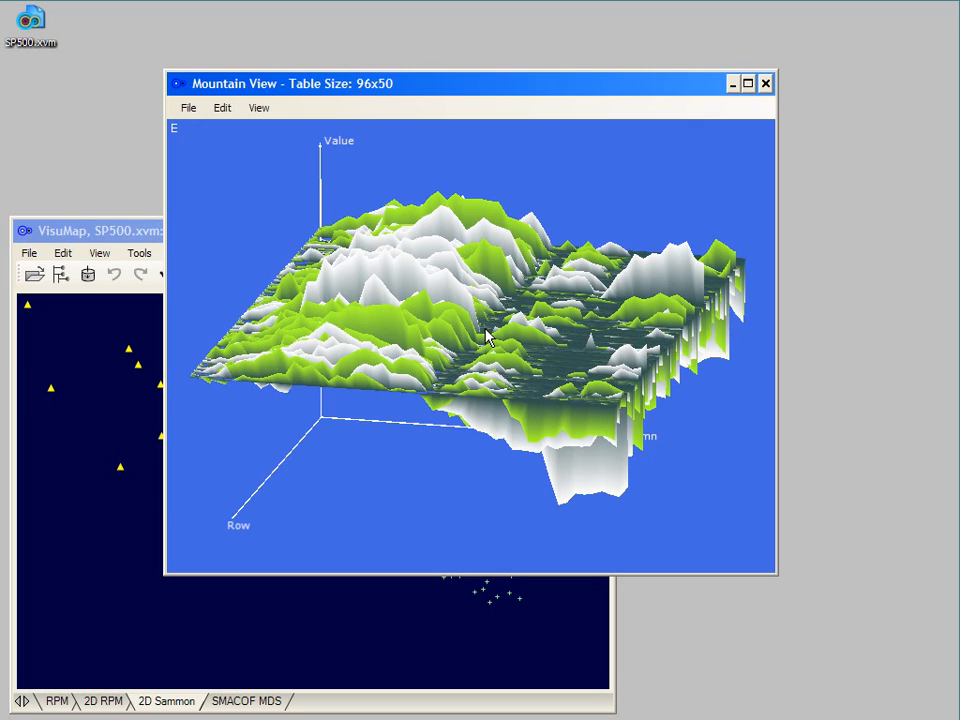
scroll(487, 337, "down", 1)
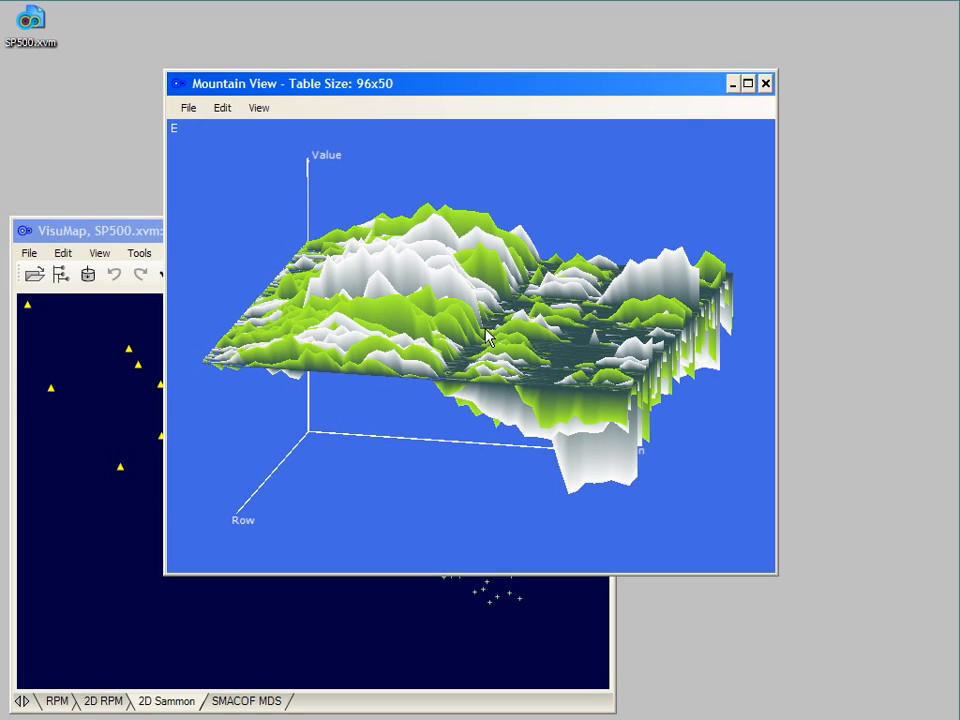
scroll(487, 337, "up", 1)
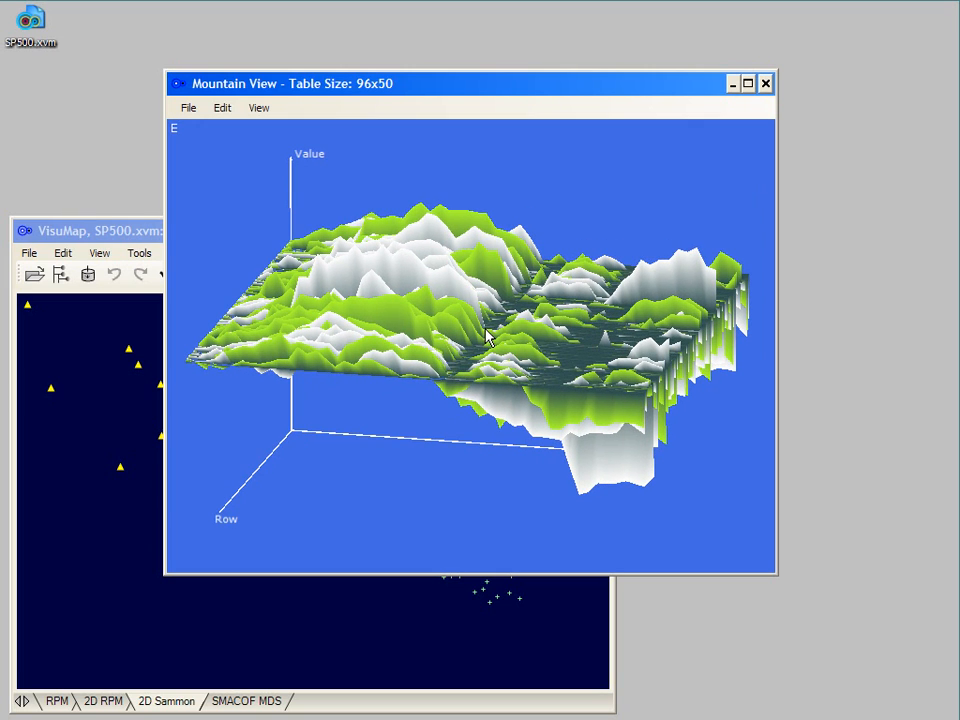
scroll(487, 337, "down", 1)
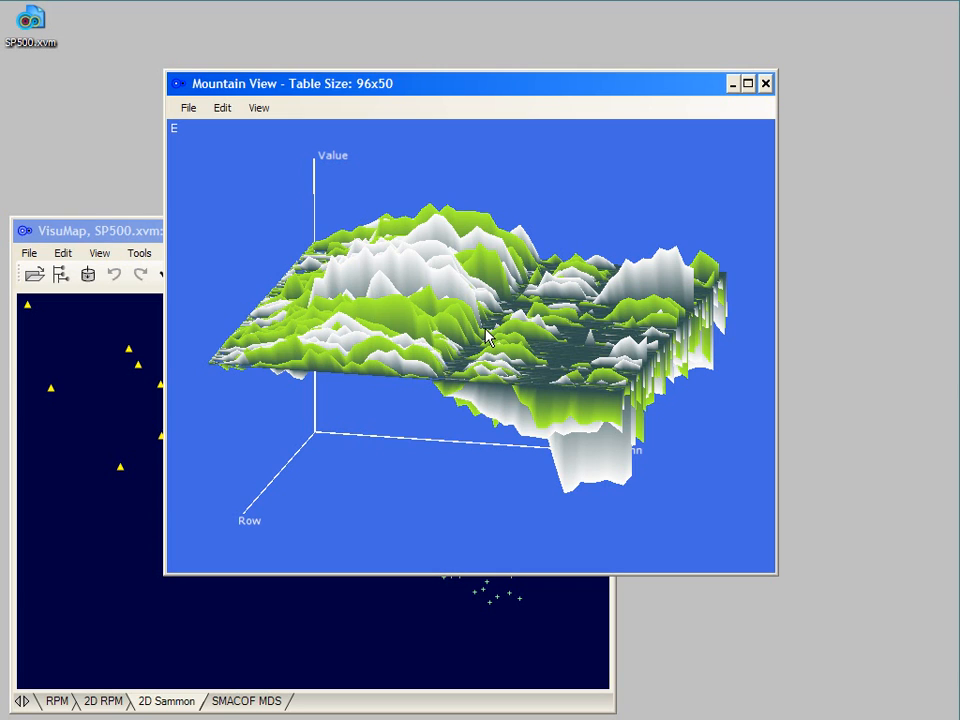
key("r")
left_click_drag(540, 322, 583, 430)
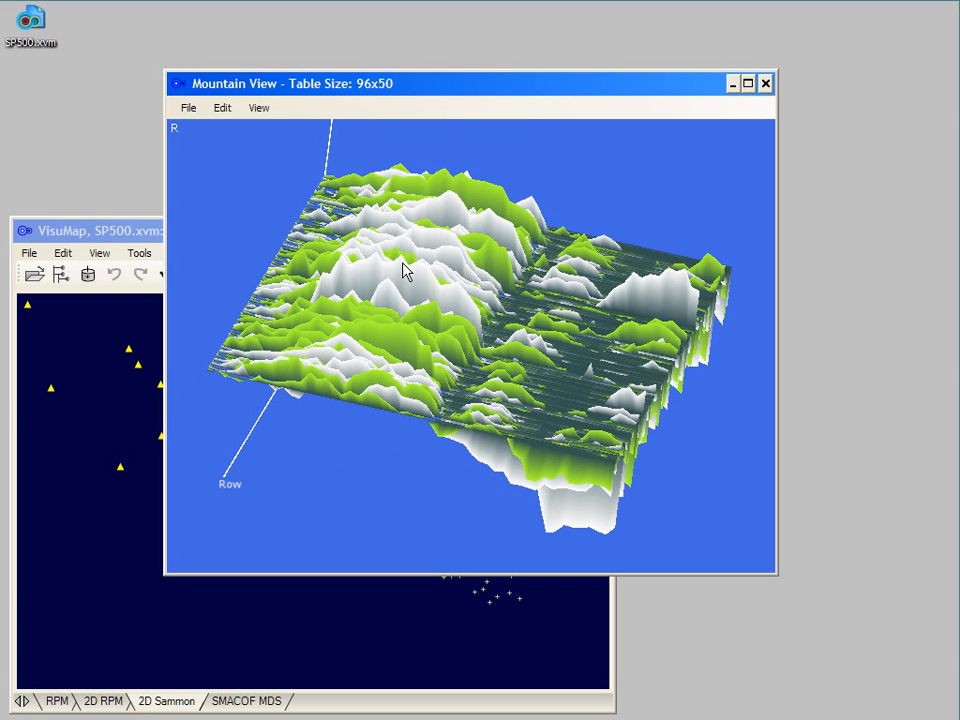
left_click(261, 116)
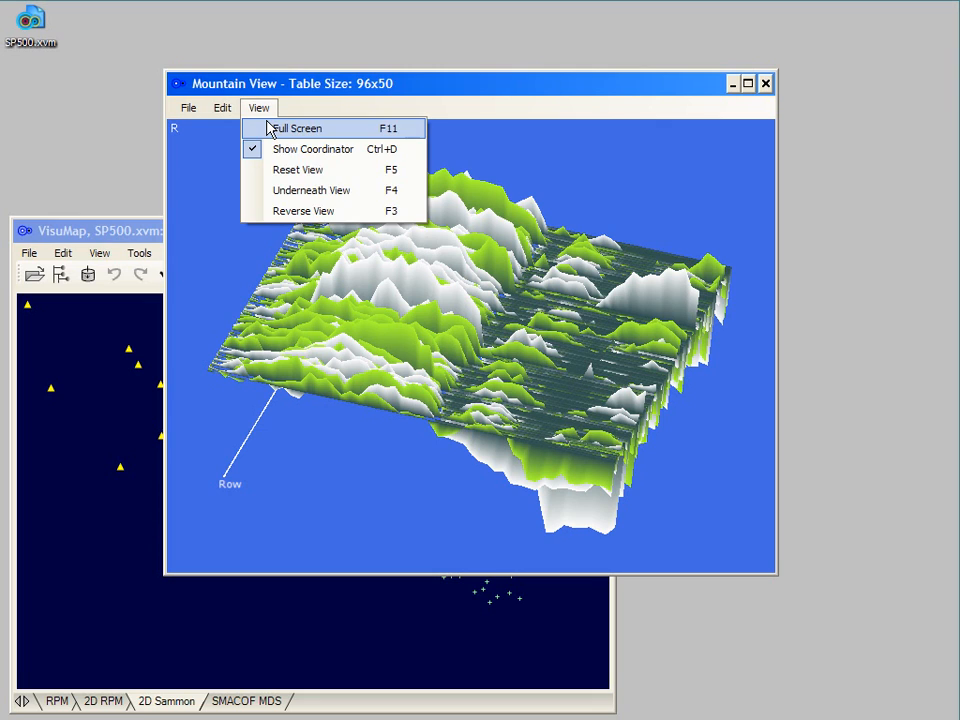
left_click(300, 170)
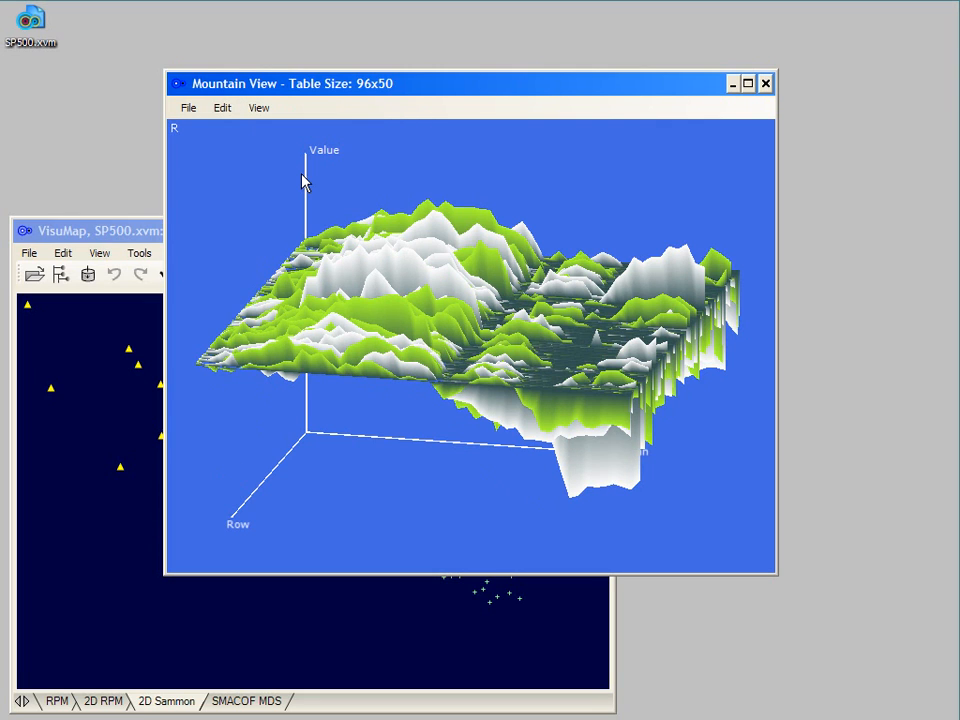
Step: Switch the mountain view to Edit Mode and select the rows DGX, MYG and TXU
left_click(224, 109)
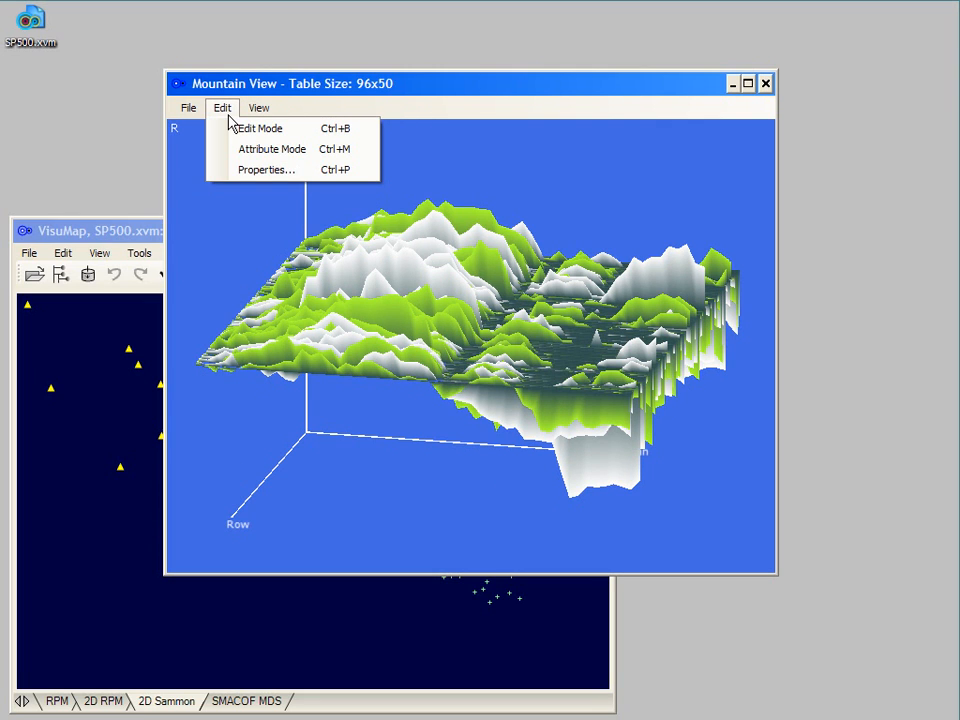
left_click(240, 131)
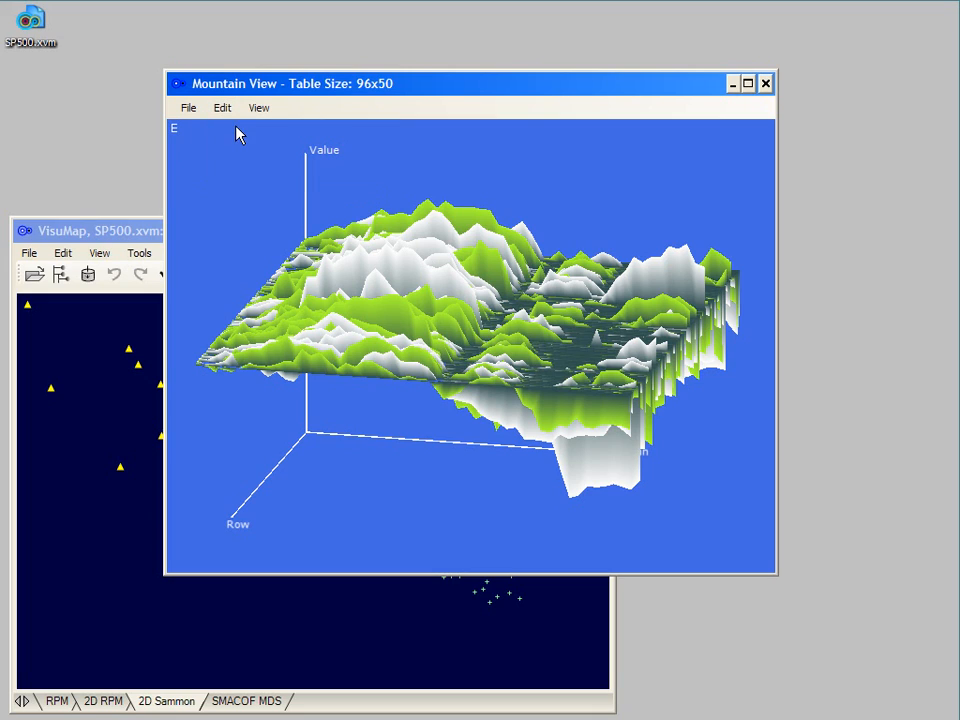
left_click(488, 247)
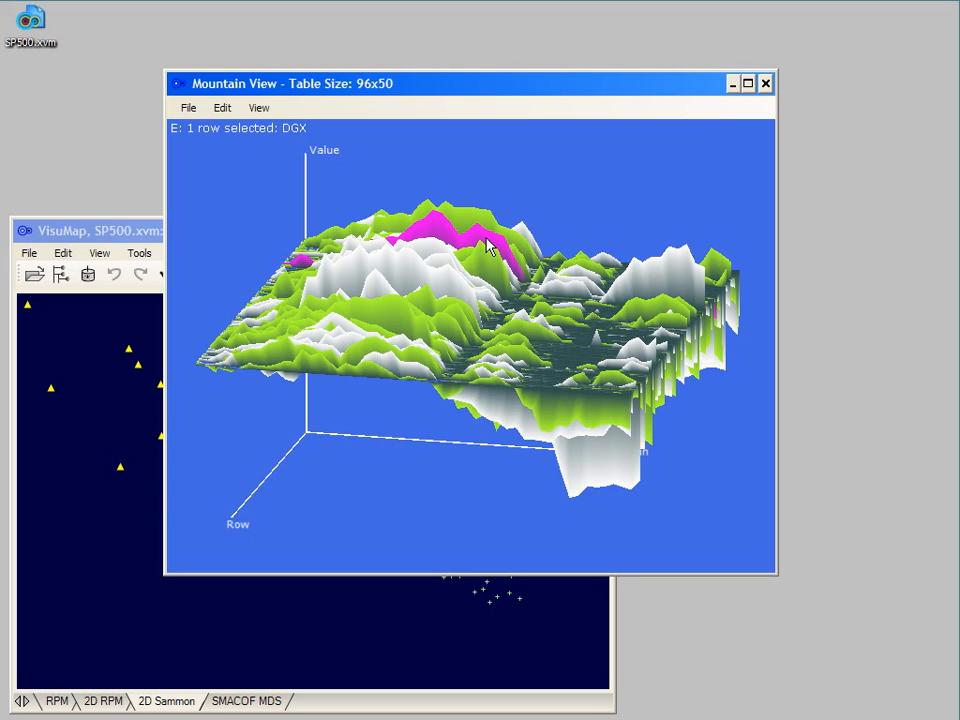
left_click(487, 239)
left_click(487, 239)
left_click(450, 289)
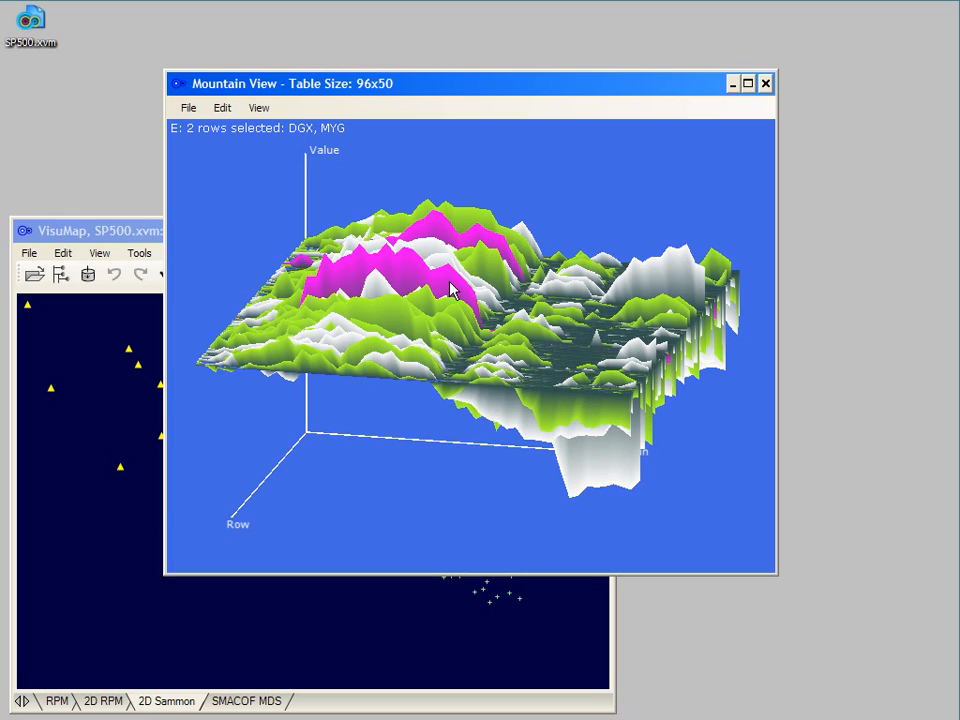
left_click(579, 479)
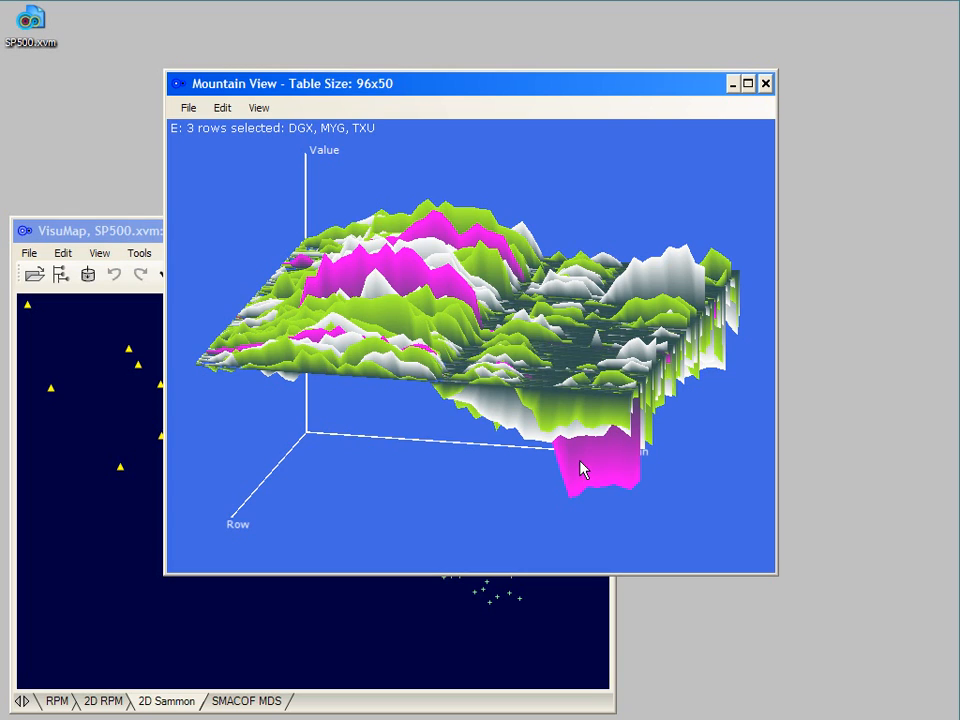
Step: Open a separate mountain view of the three selected rows, inspect it from another angle, and close both mountain views
right_click(580, 462)
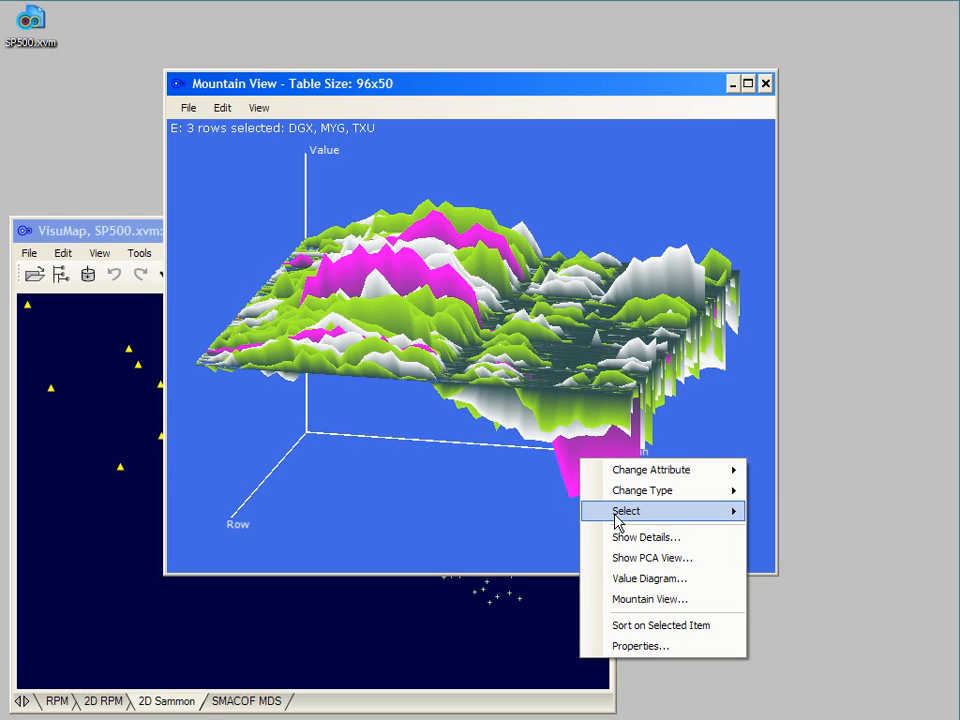
left_click(617, 599)
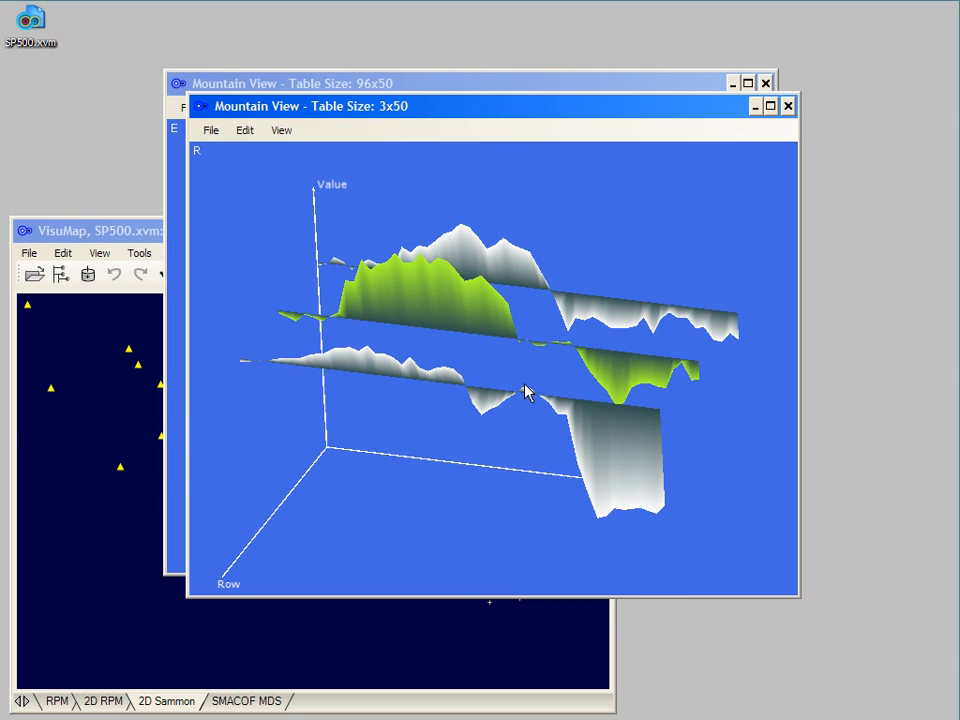
left_click_drag(527, 392, 616, 397)
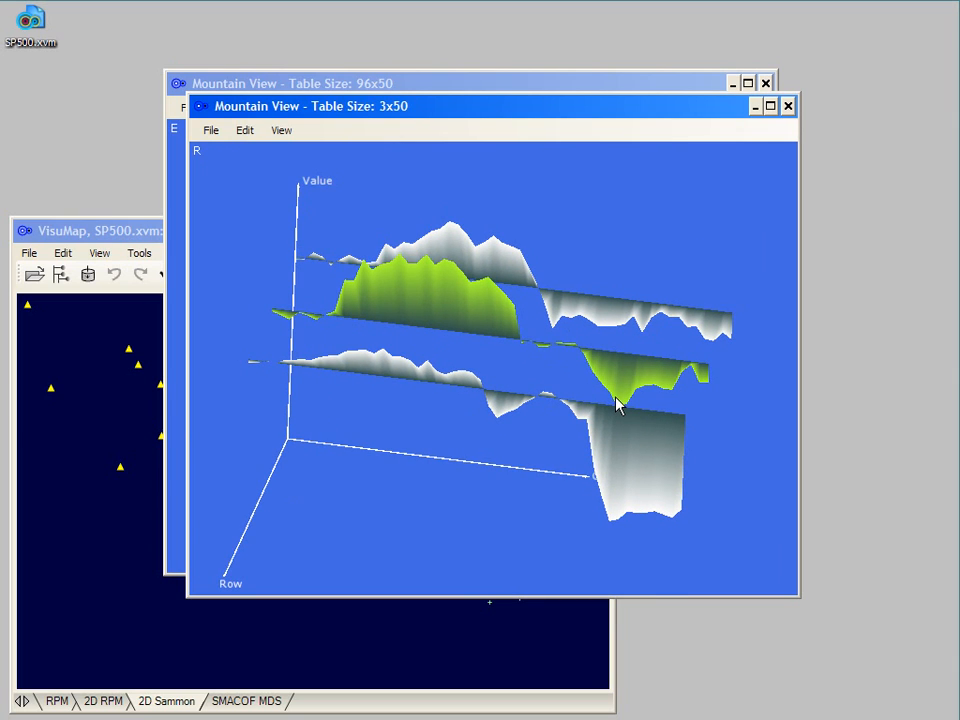
left_click(788, 107)
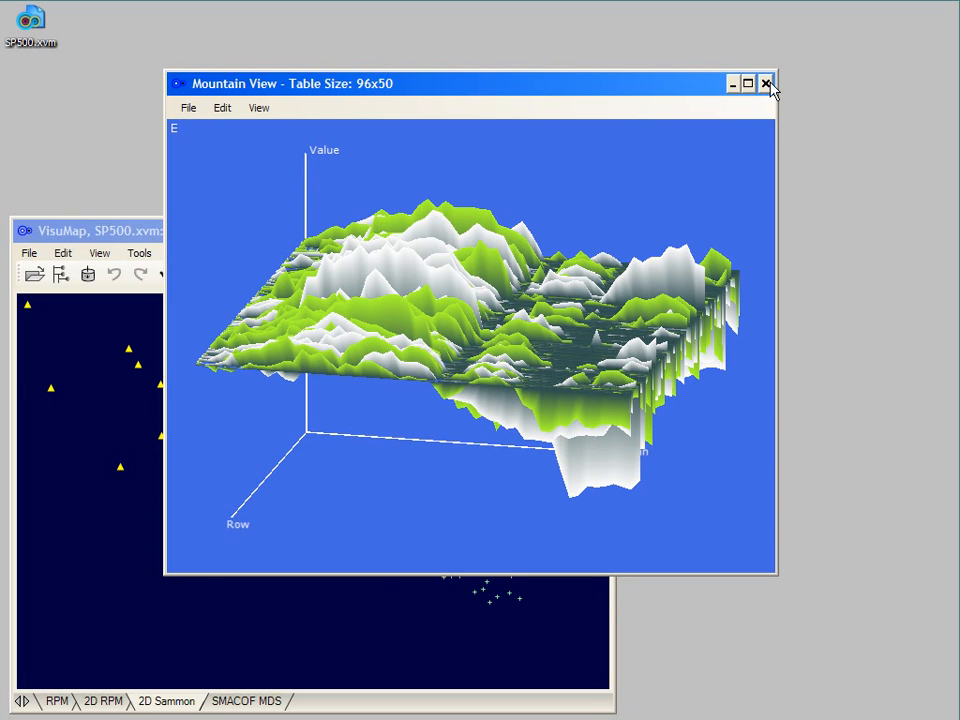
left_click(766, 84)
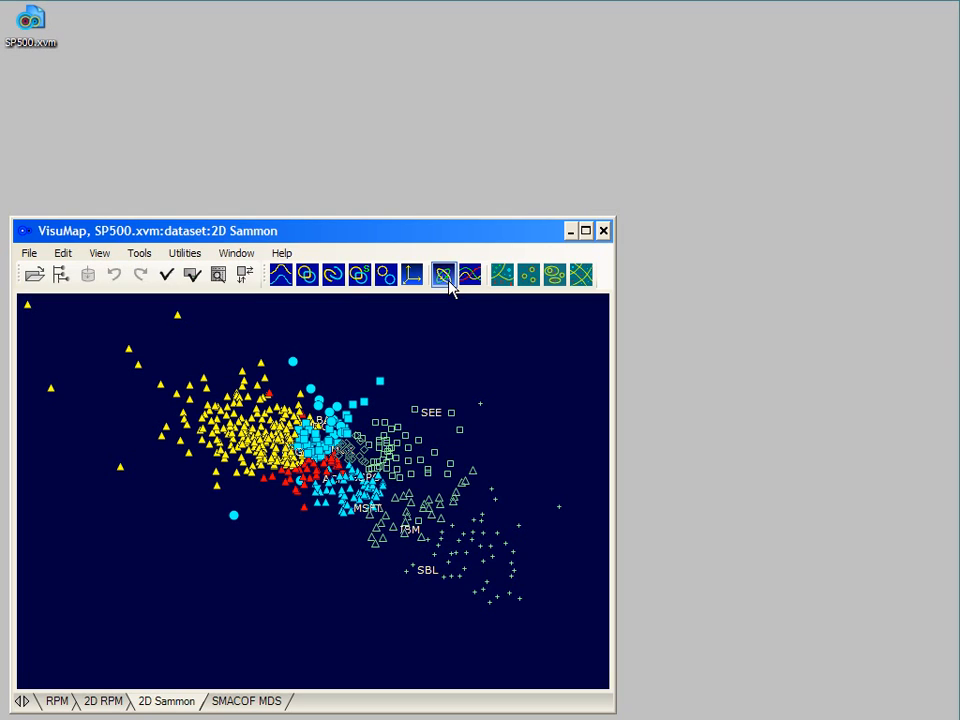
Step: Open the PCA projection of the map data, explore it by rotating and shifting the points, and reset the view
left_click(413, 276)
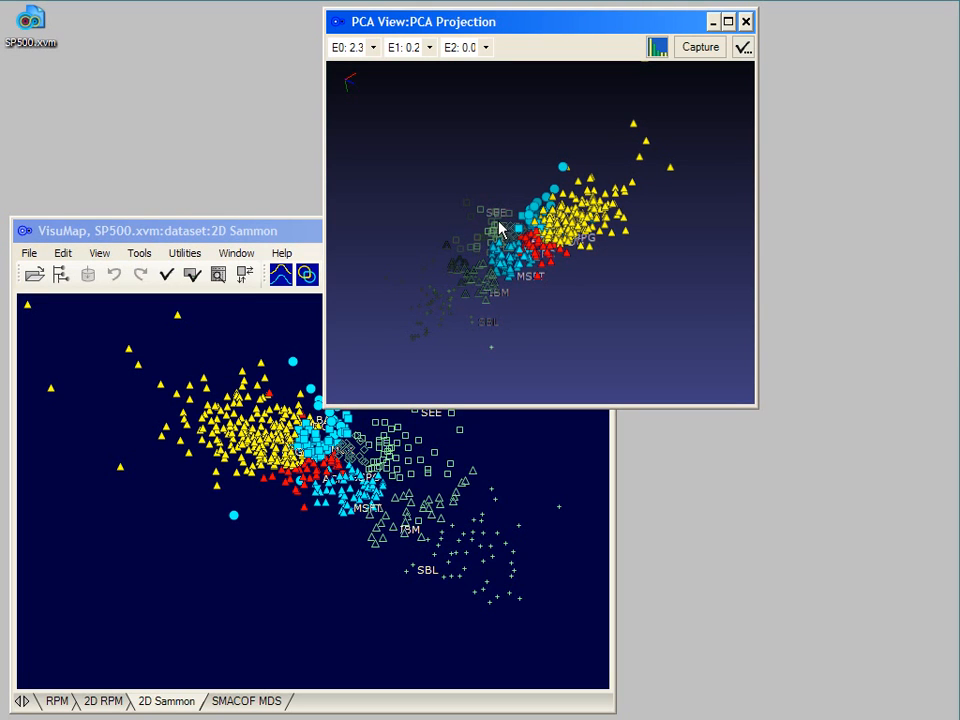
left_click_drag(516, 228, 422, 336)
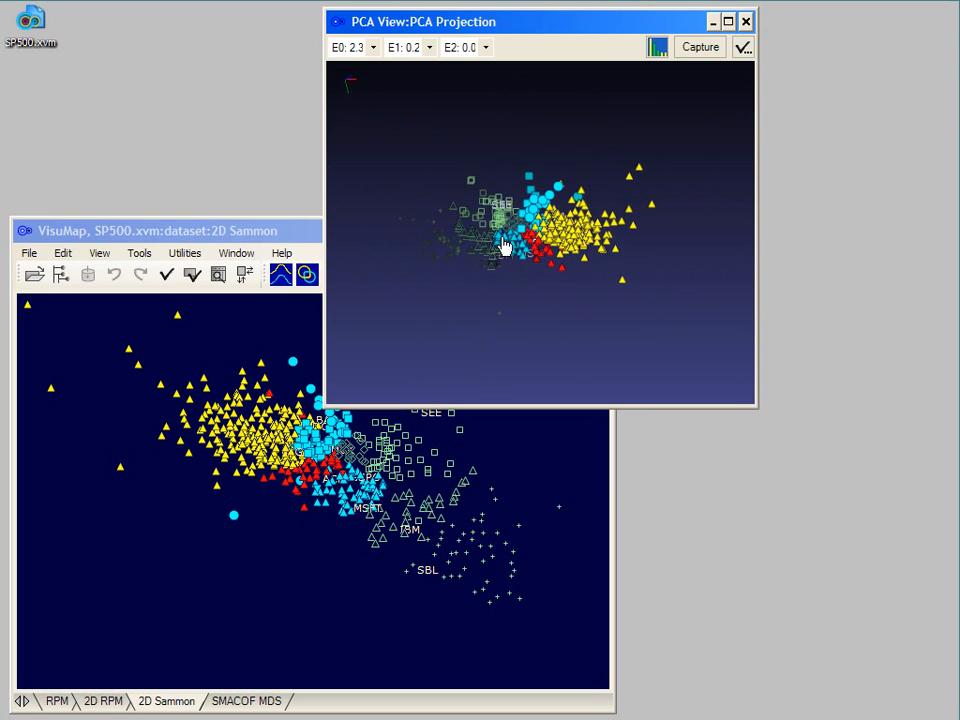
left_click_drag(504, 244, 594, 163)
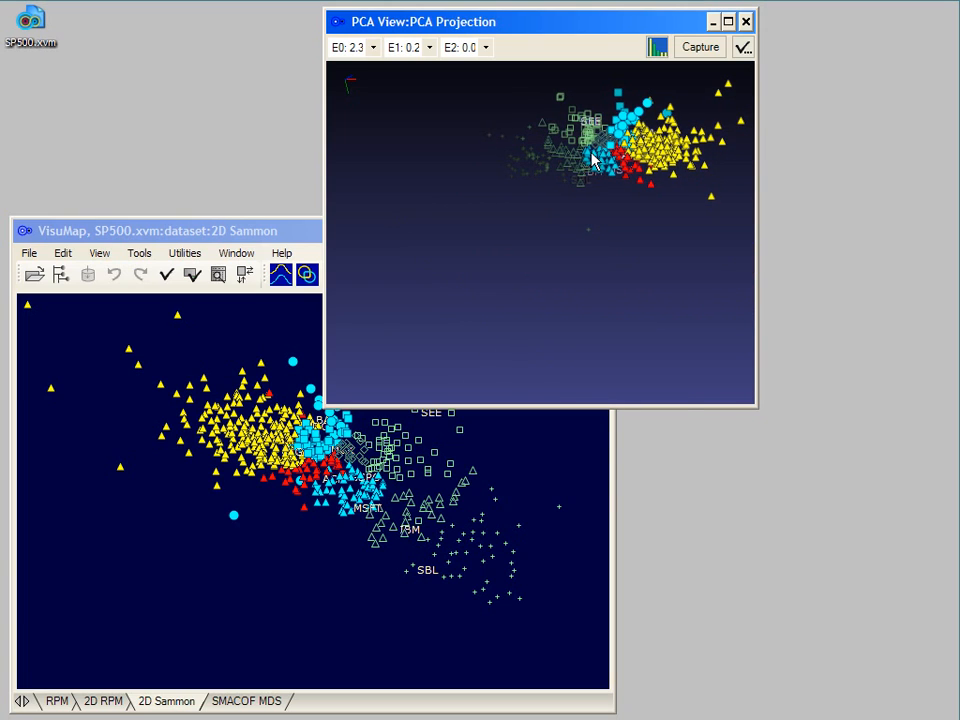
right_click(592, 157)
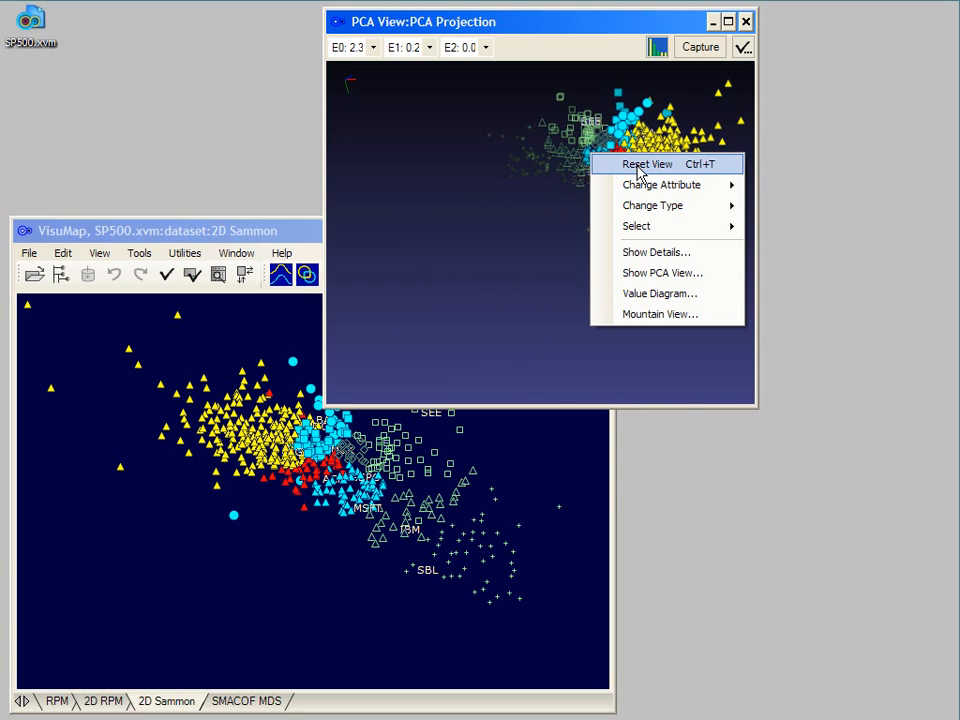
left_click(640, 166)
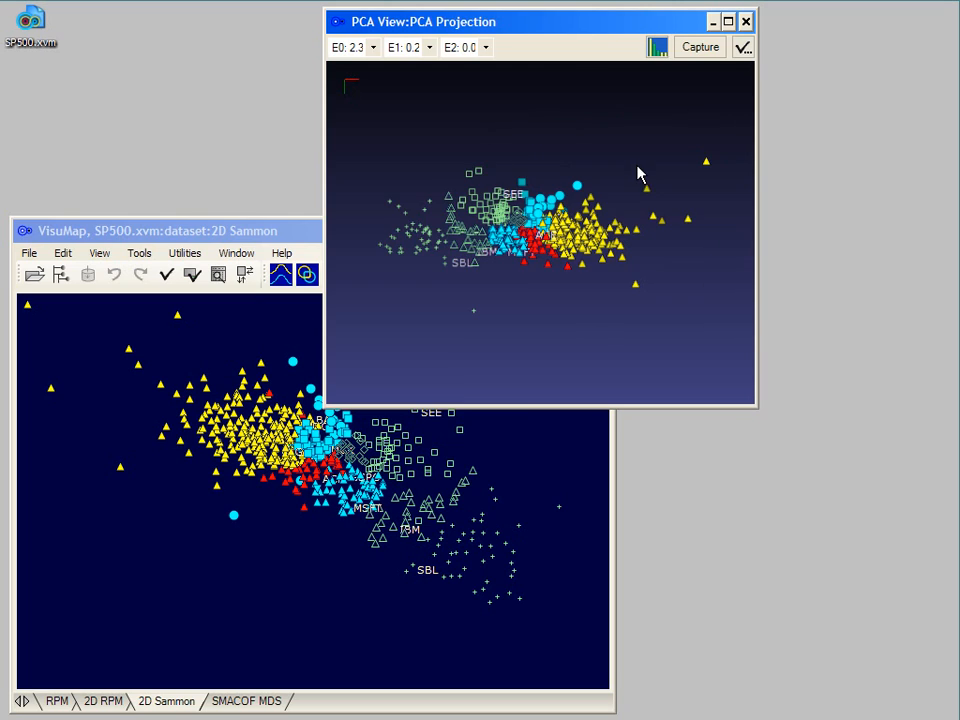
Step: Capture the PCA projection into the main map and show the IDs of the outlying yellow stocks
left_click(702, 51)
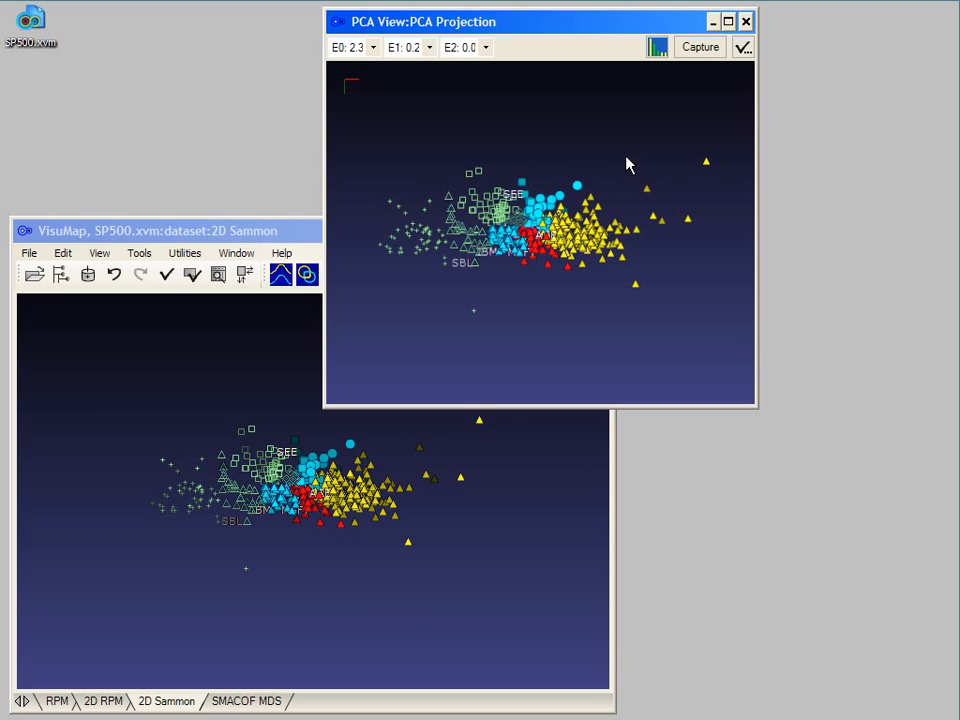
left_click_drag(622, 153, 705, 240)
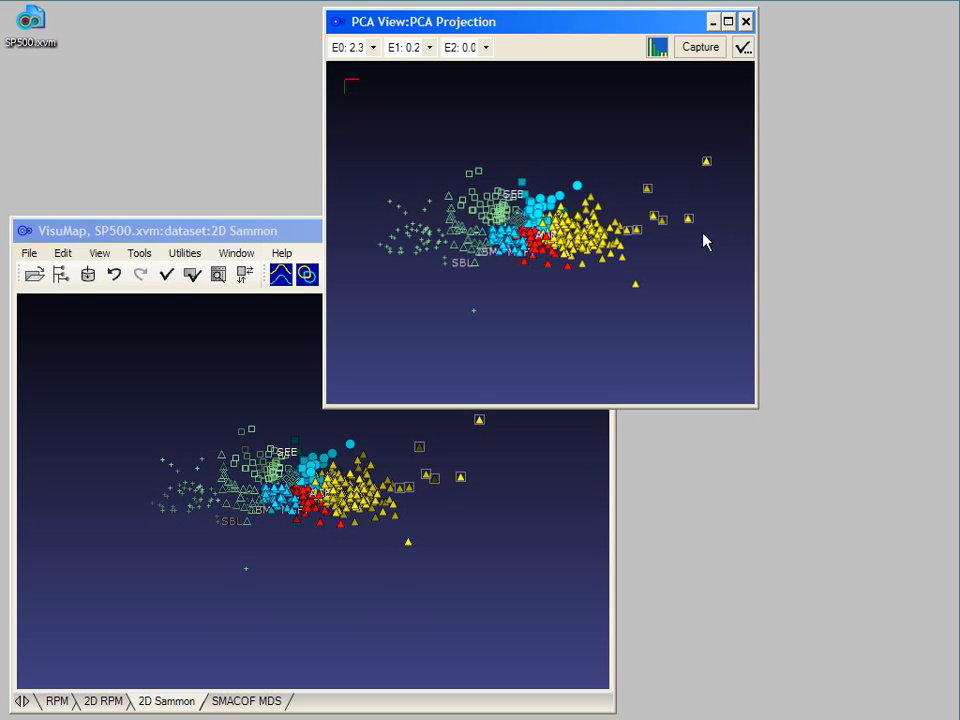
right_click(667, 203)
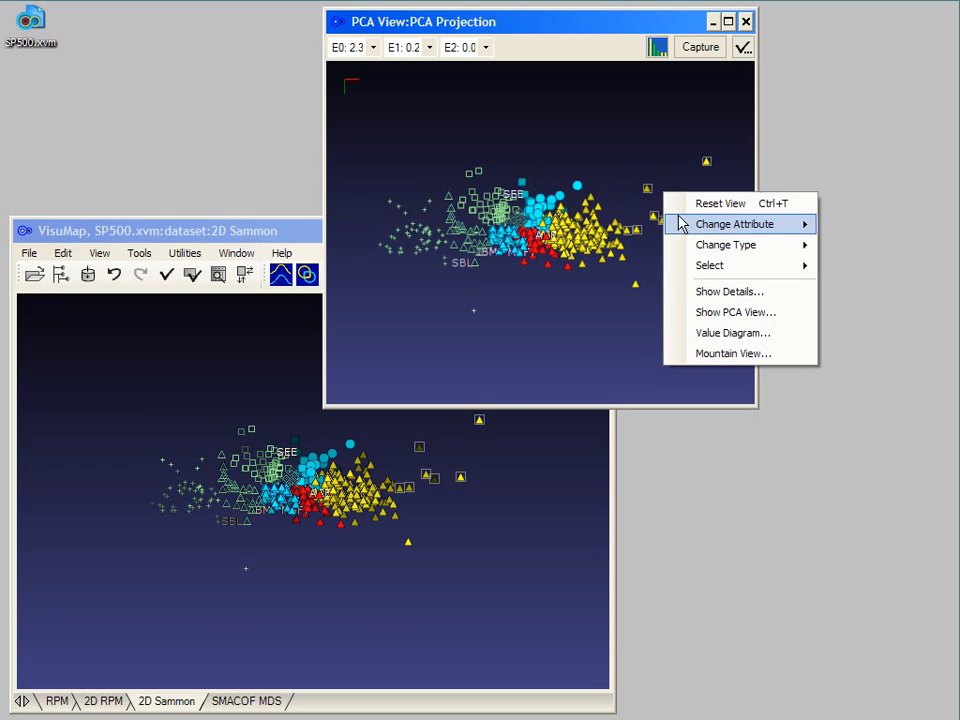
mouse_move(689, 229)
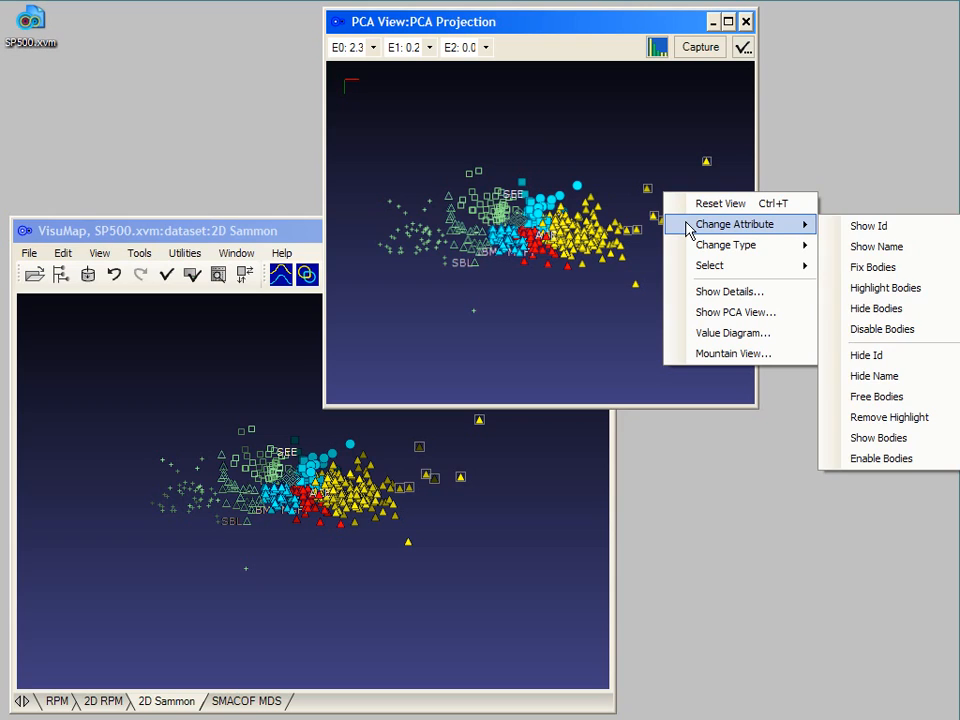
left_click(855, 228)
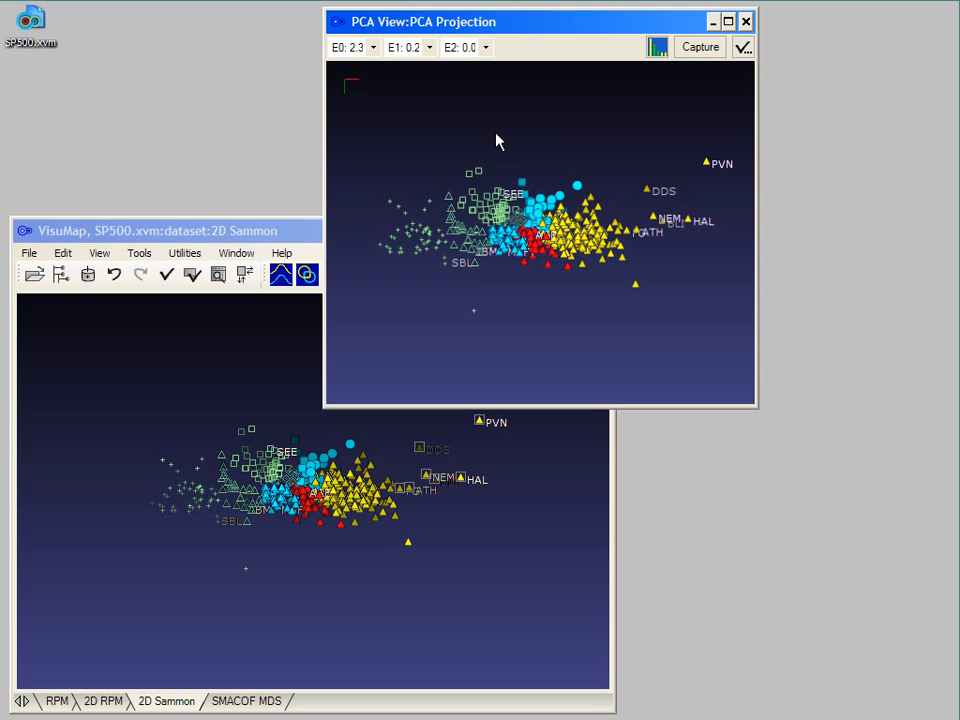
Step: Open a separate PCA view of the stocks in the central part of the projection, inspect it, and close both PCA views
left_click_drag(495, 132, 545, 311)
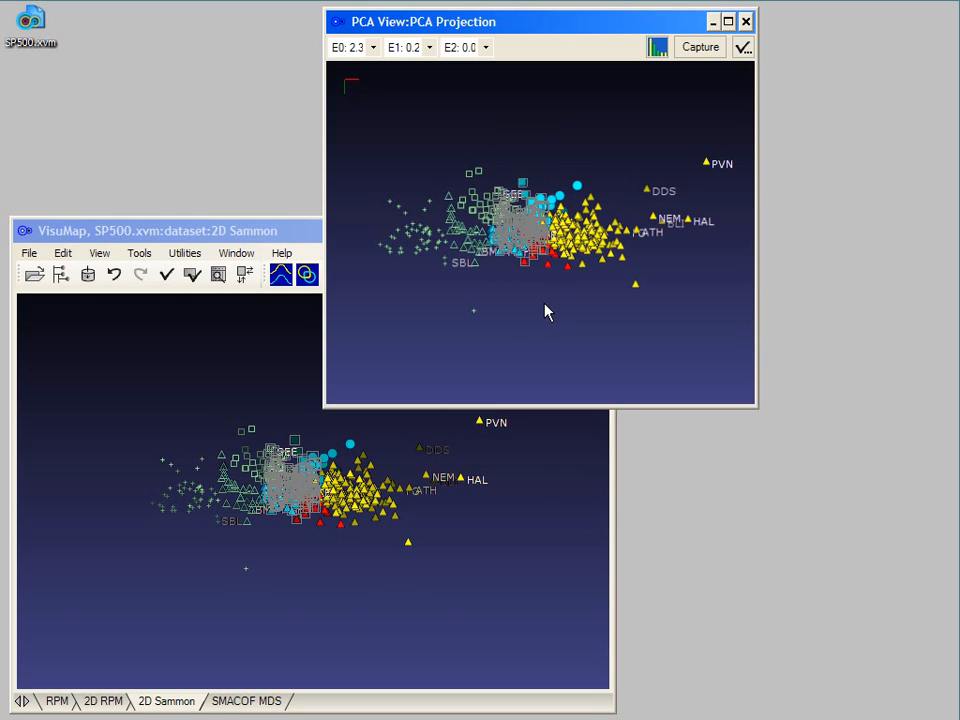
right_click(525, 240)
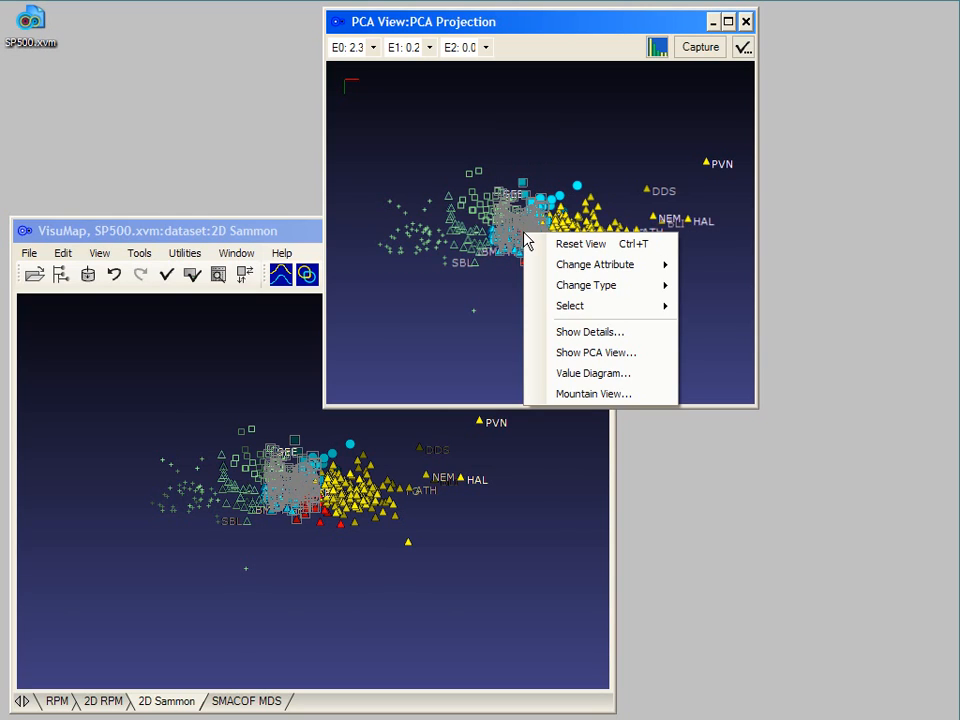
left_click(566, 356)
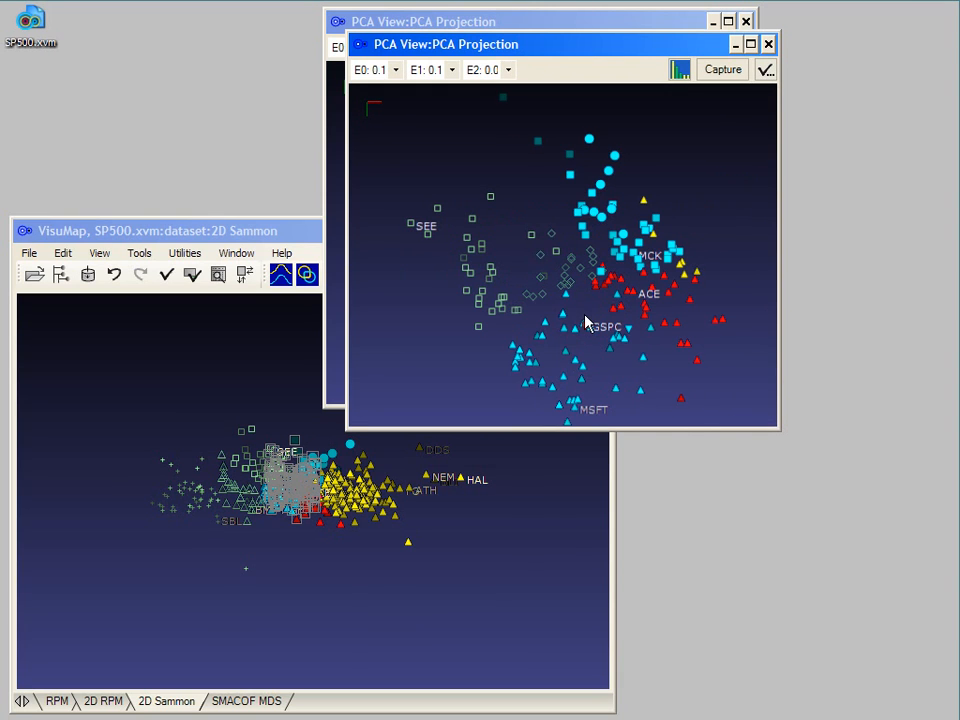
scroll(580, 335, "down", 4)
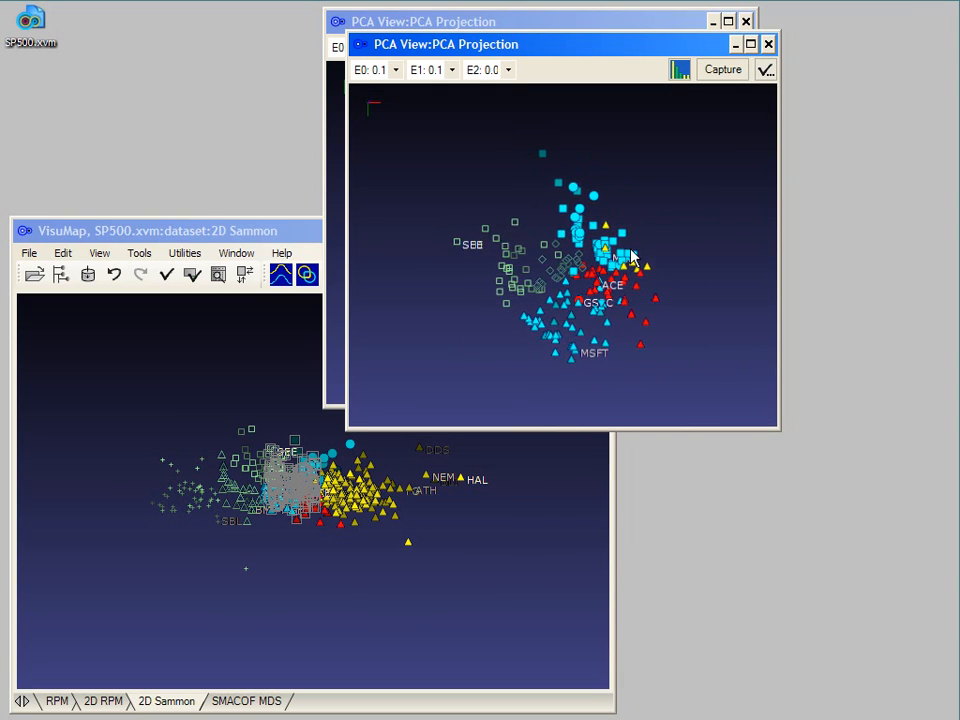
left_click(771, 44)
left_click(747, 22)
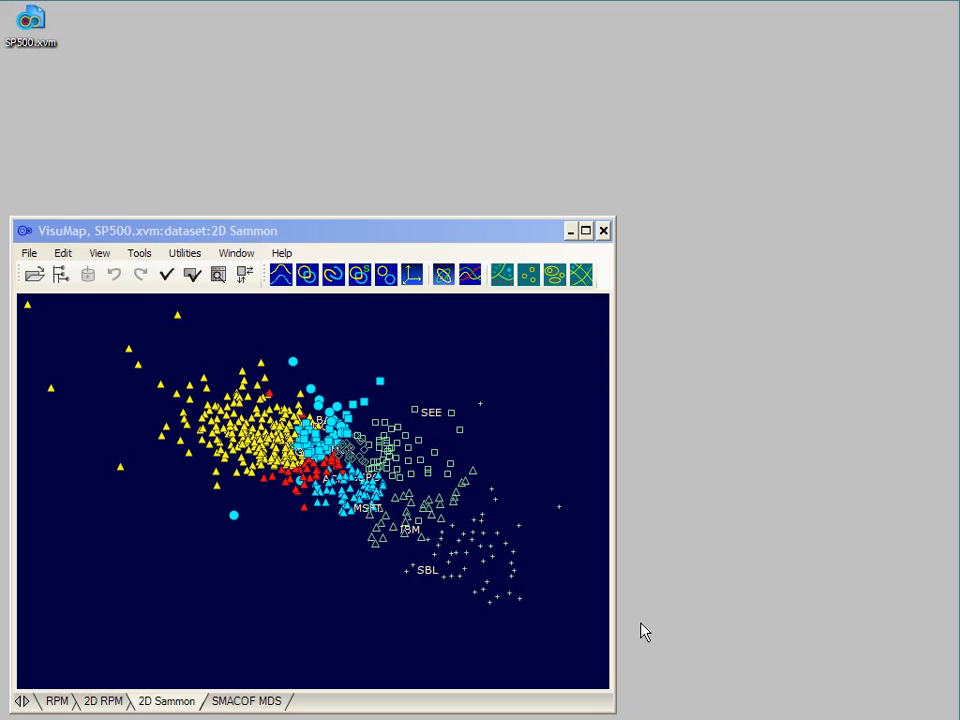
Step: Enable the Bar Band entry among the configurable menus of the application by setting it to True
left_click(175, 288)
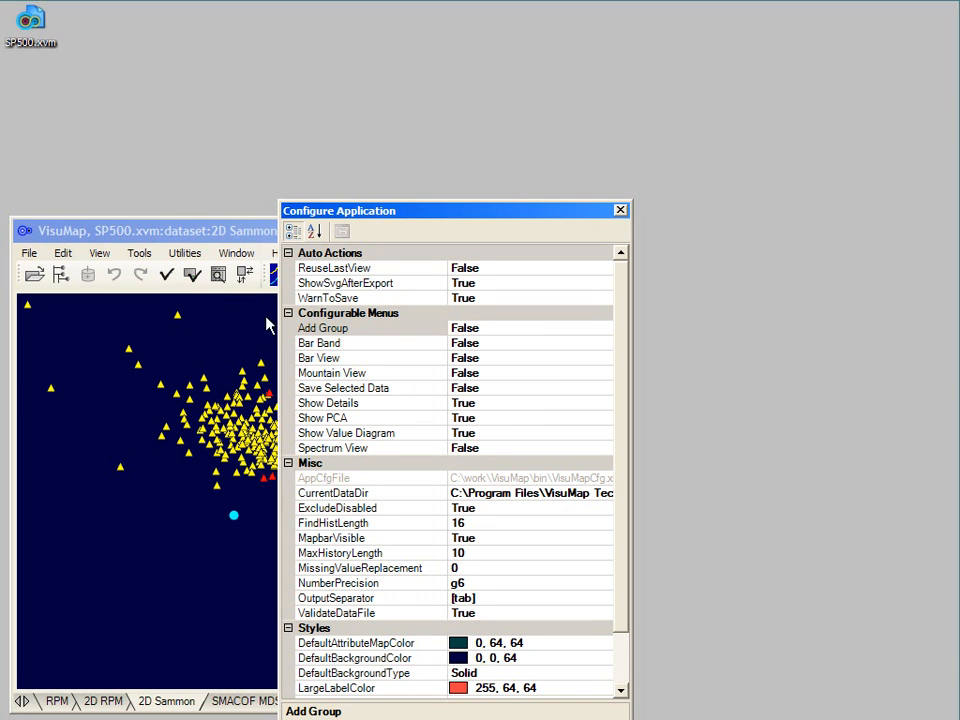
left_click(491, 343)
double_click(491, 343)
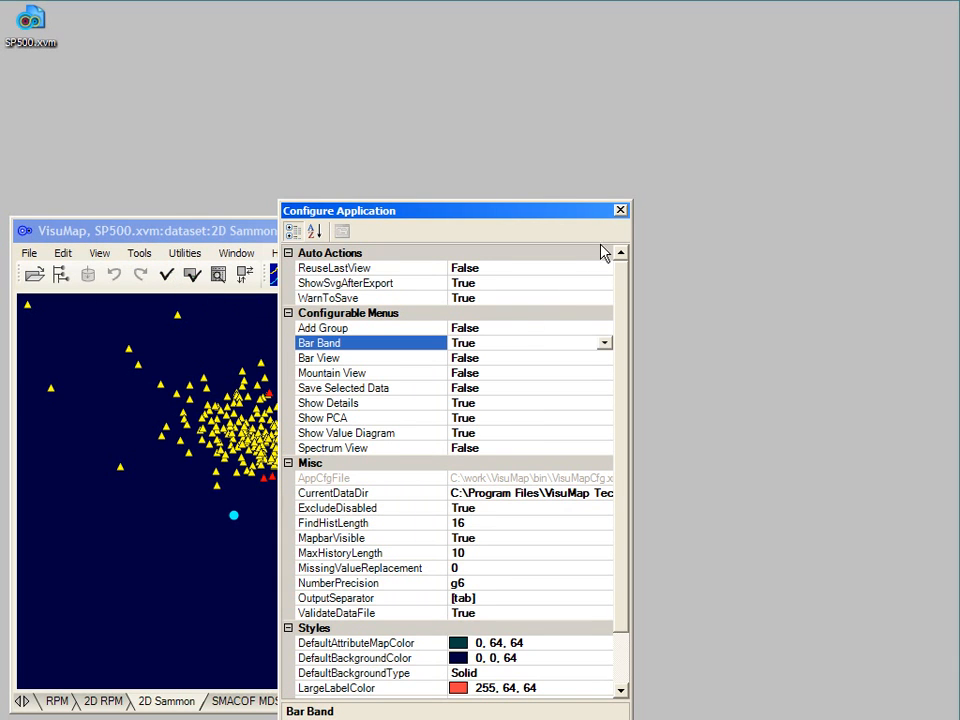
left_click(620, 210)
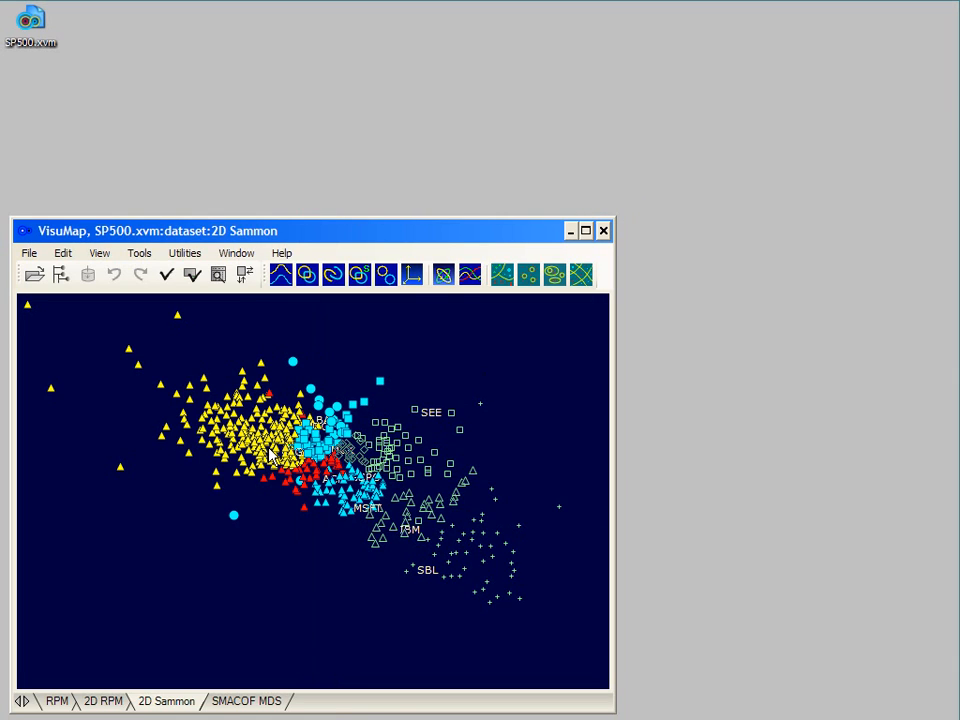
Step: Select the cluster of stocks around the red triangles in the 2D Sammon map and open its Bar Band view
left_click_drag(268, 463, 328, 523)
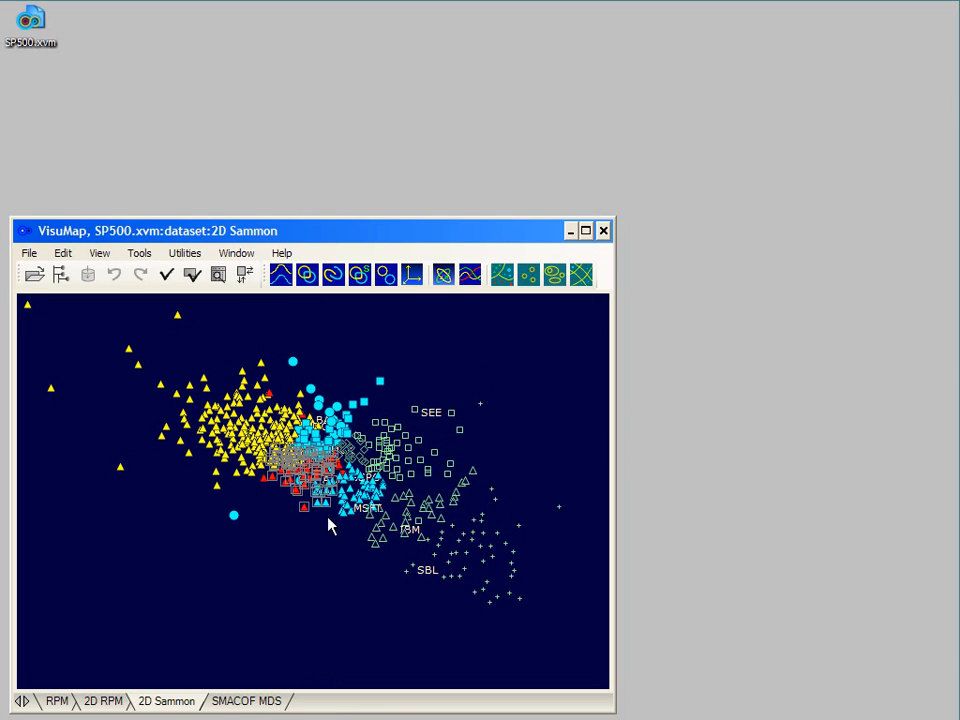
right_click(312, 488)
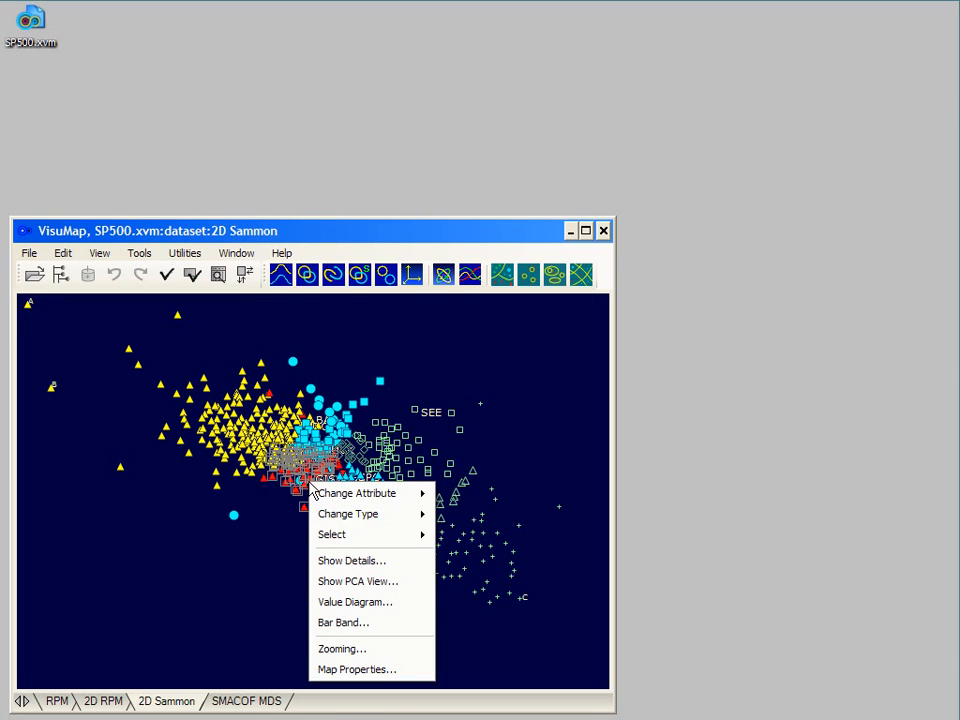
left_click(332, 624)
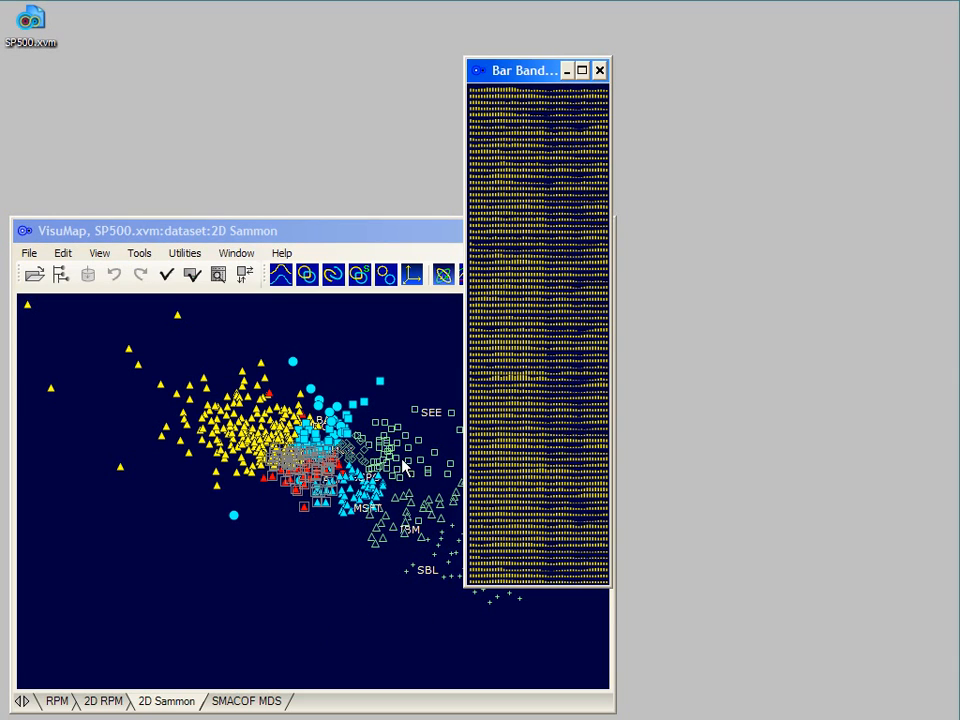
Step: Turn on Using Color Group for the Bar Band view so its bars take the map's type colors
right_click(503, 369)
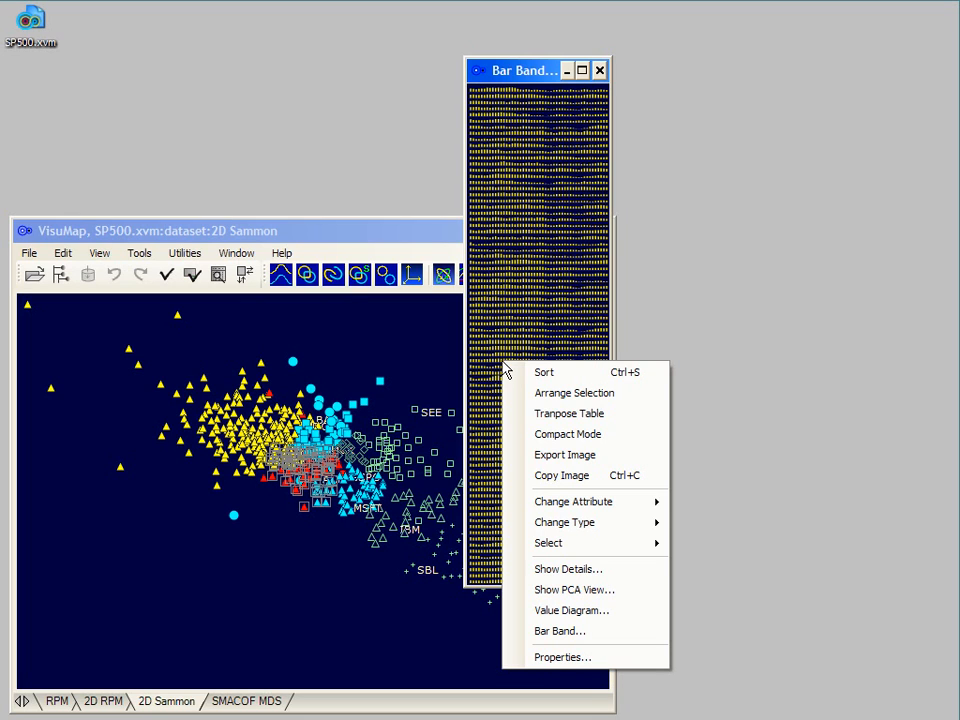
left_click(549, 658)
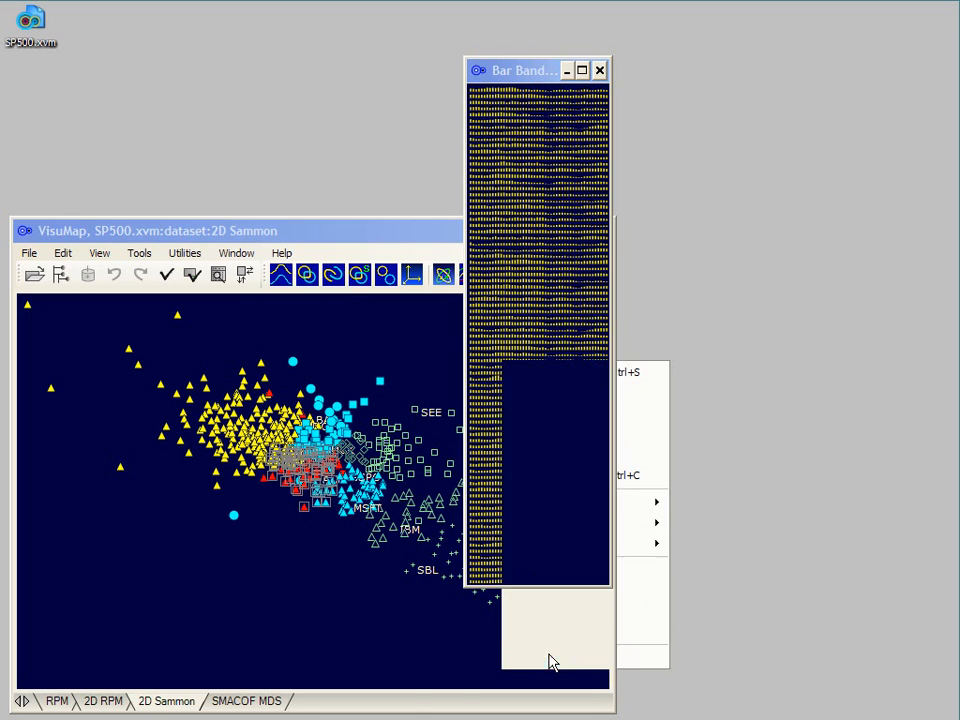
left_click(519, 480)
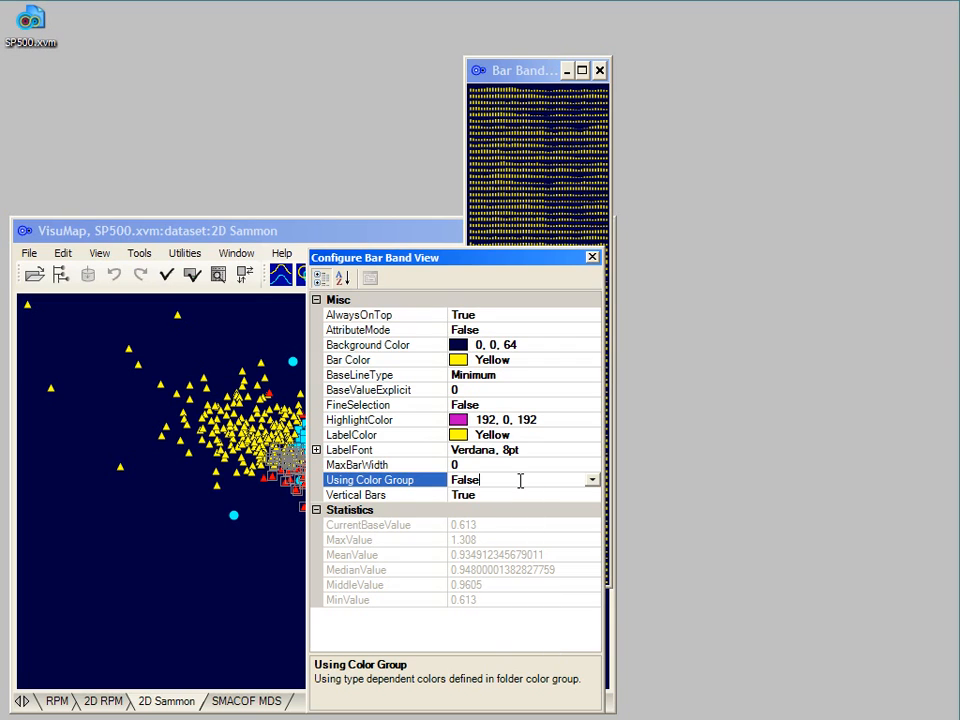
double_click(519, 480)
left_click(593, 259)
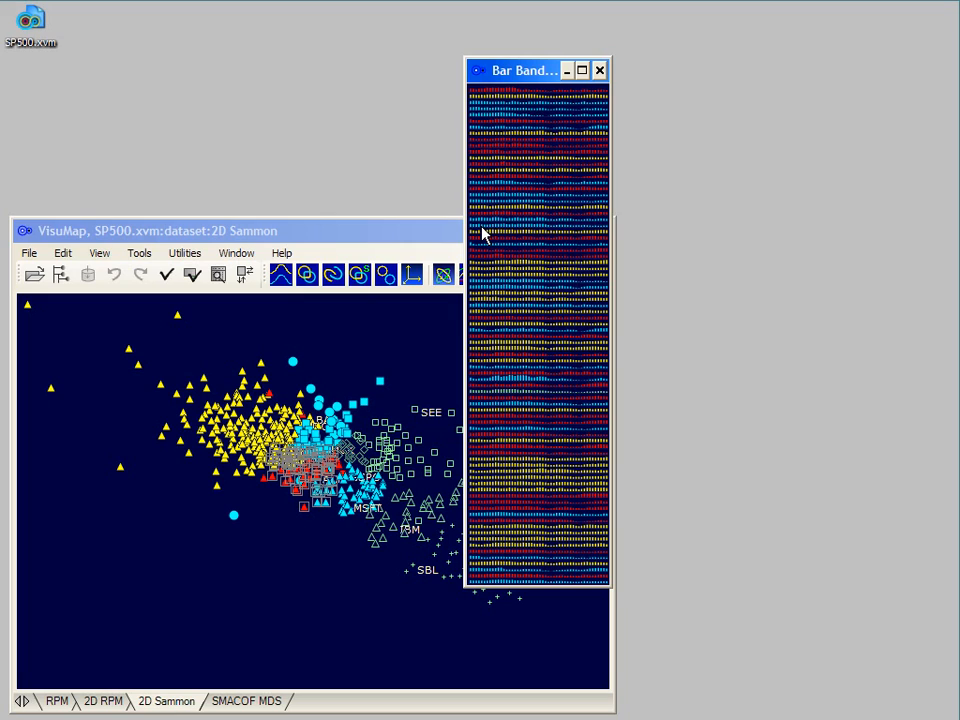
Step: Open a separate Bar Band view of about 14 neighbouring rows from the upper-middle part, and close the original band
left_click_drag(484, 309, 484, 212)
right_click(486, 296)
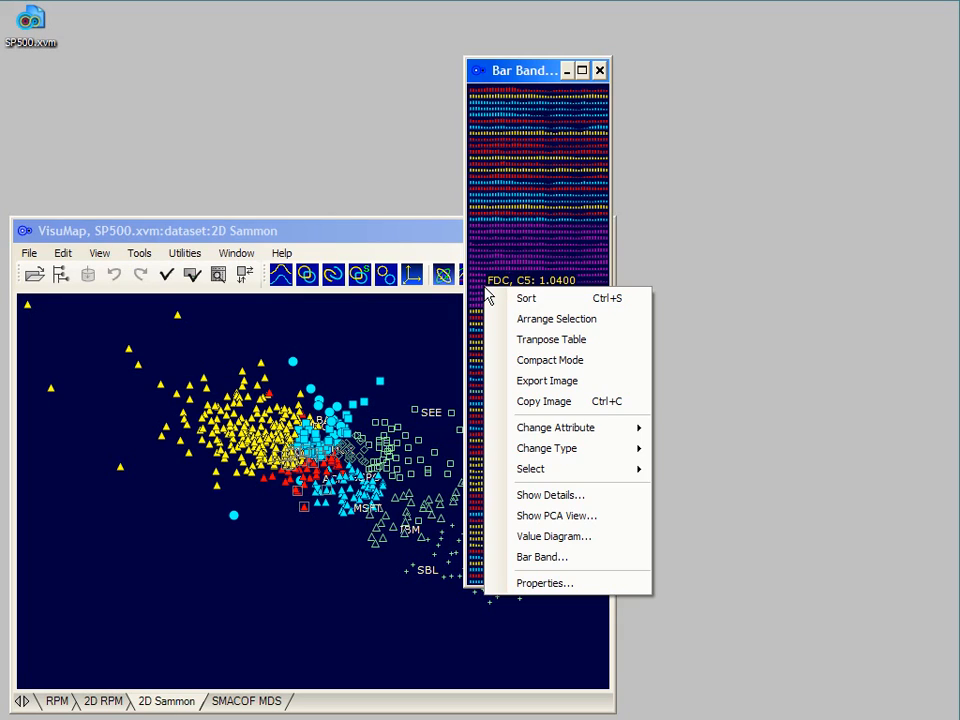
left_click(531, 564)
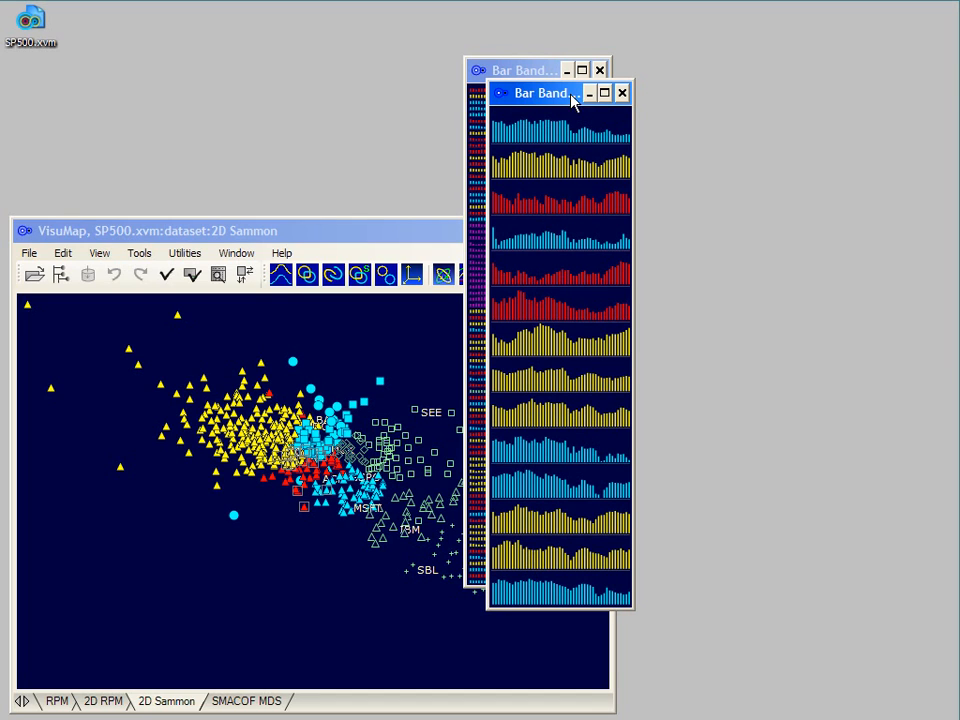
left_click(600, 70)
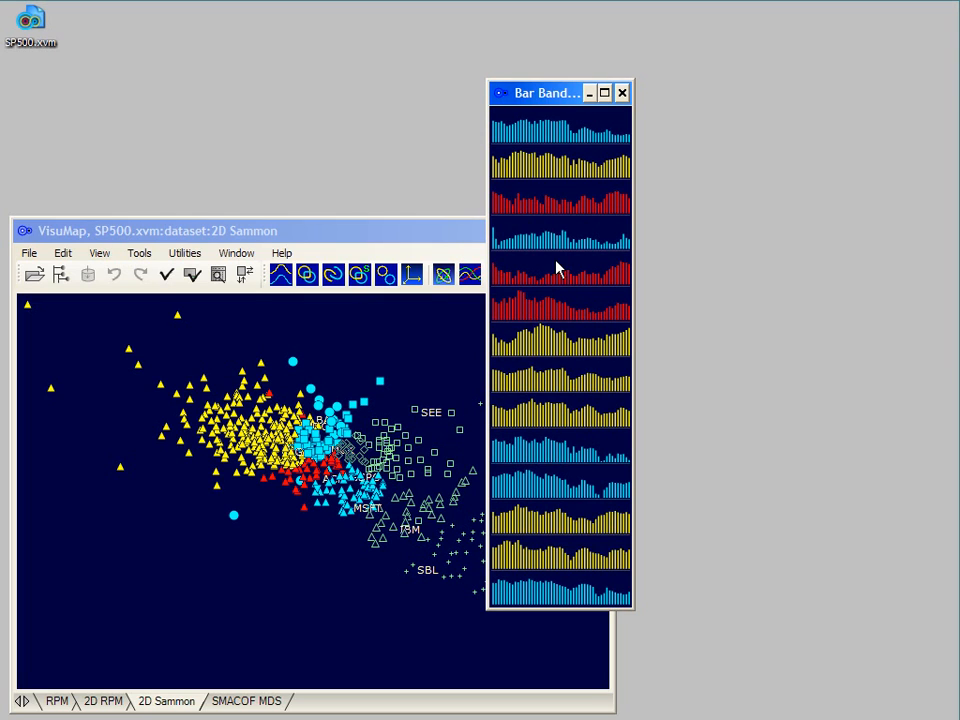
Step: Open a Bar Band view of a column range just past the middle of the bands and place it beside the first view
left_click_drag(552, 263, 598, 279)
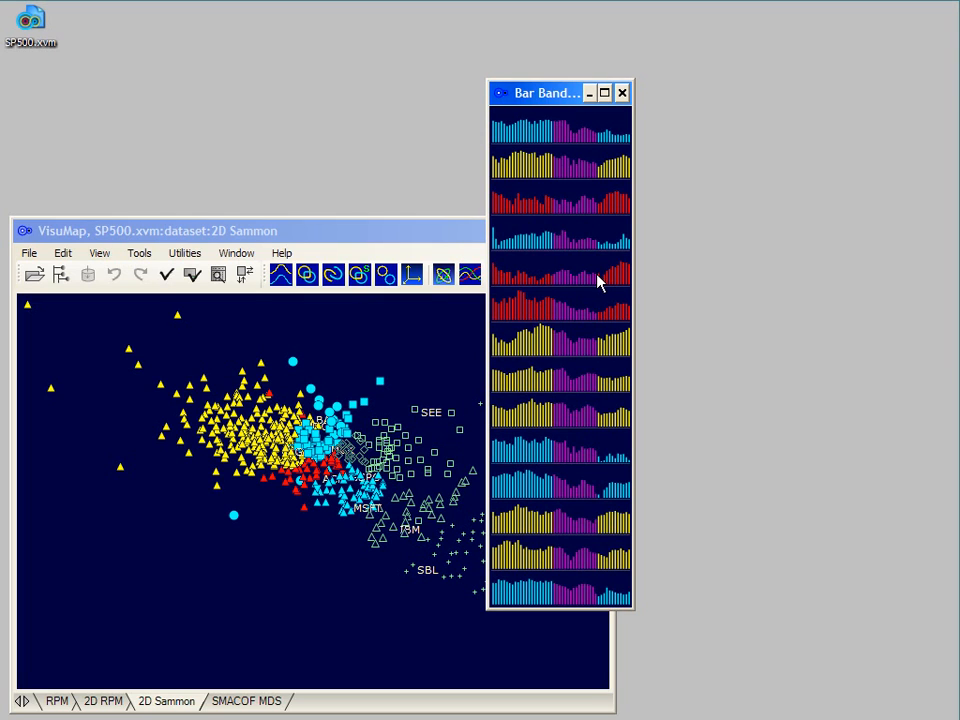
right_click(575, 282)
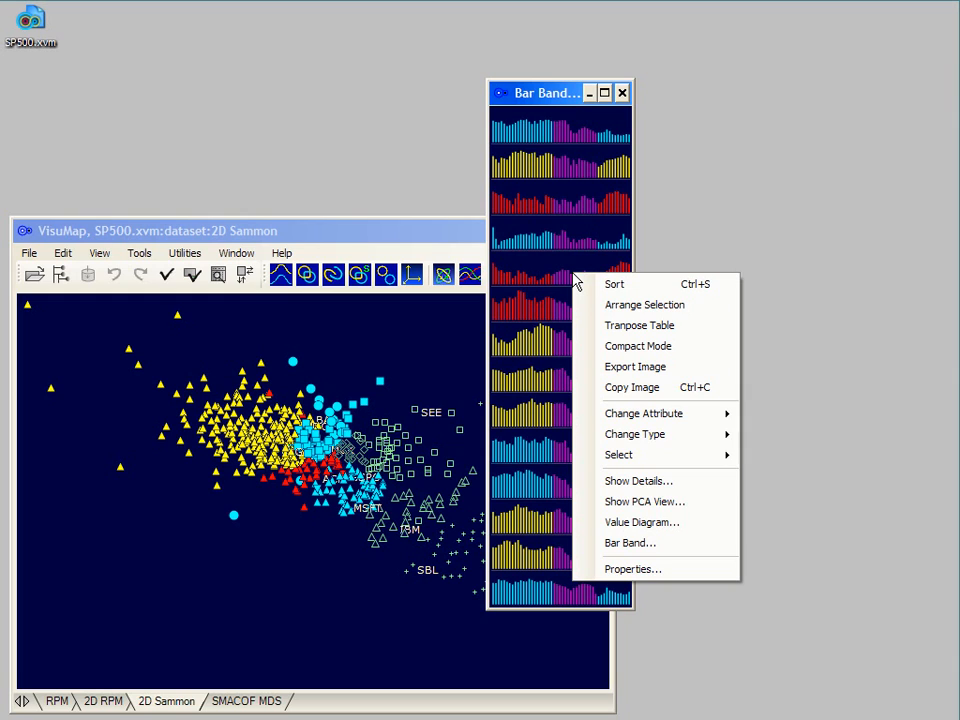
left_click(616, 543)
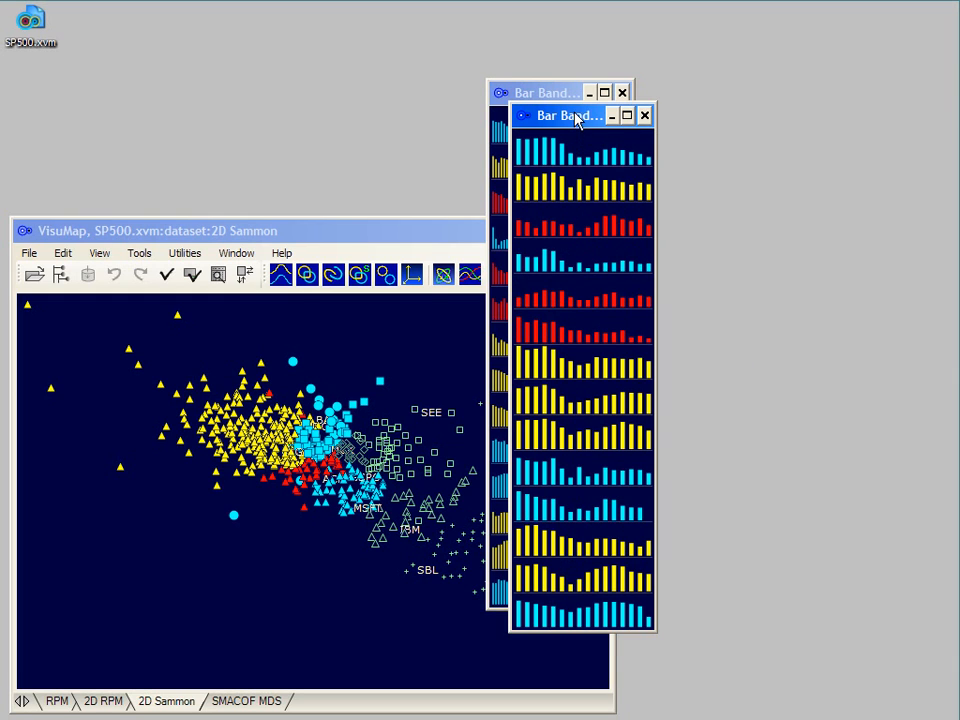
left_click_drag(576, 116, 739, 96)
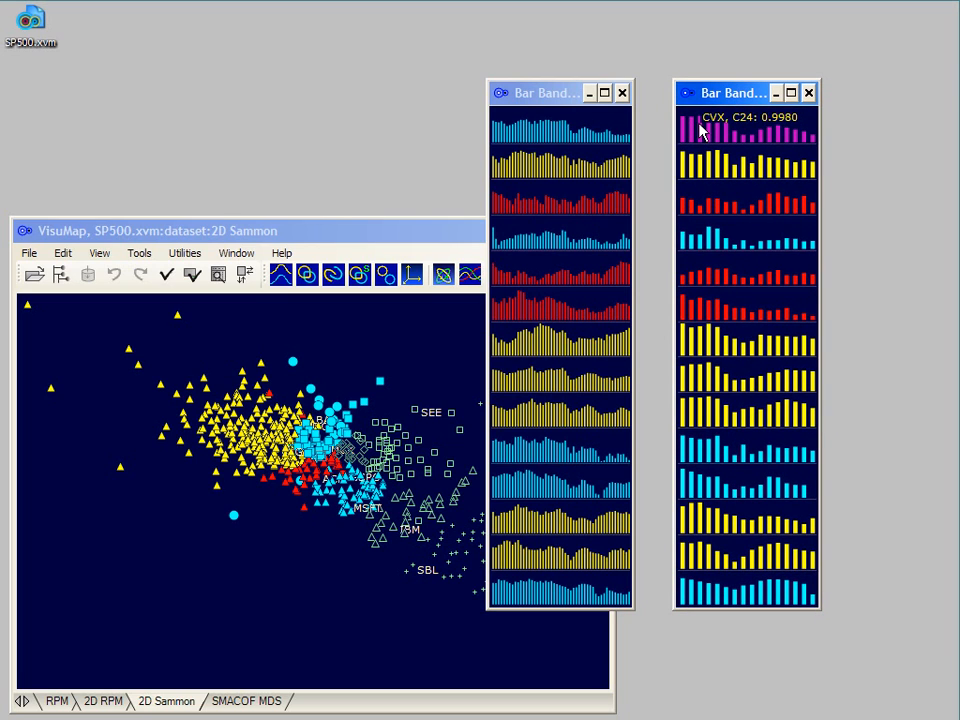
Step: Sort the column-range band by its first row, CVX, group the selected cyan rows with Arrange Selection, and close that view
right_click(703, 133)
left_click(724, 136)
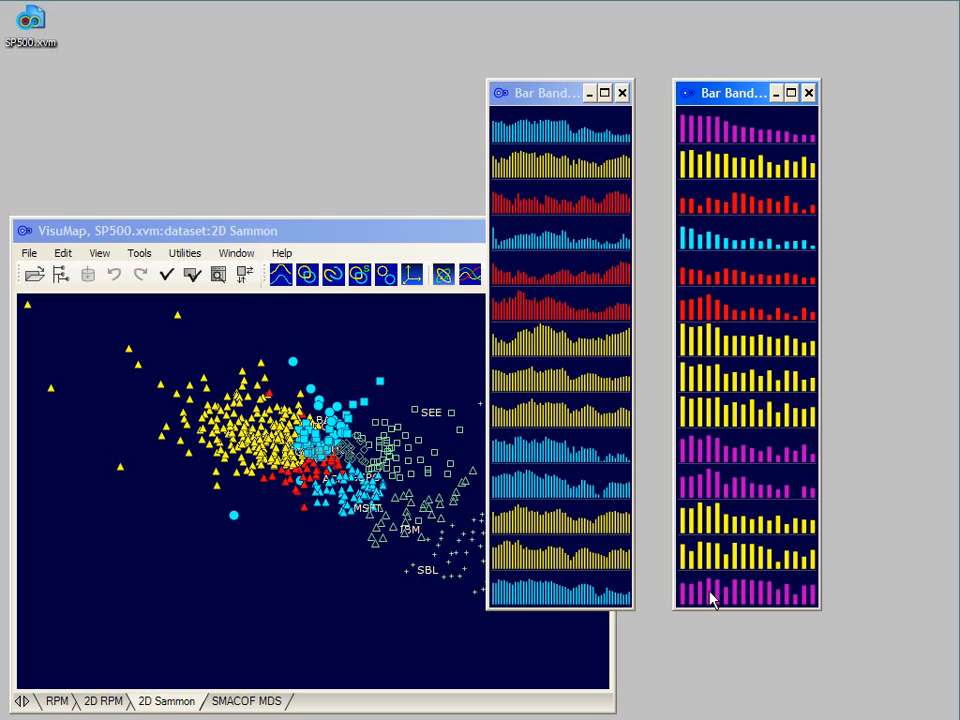
right_click(708, 244)
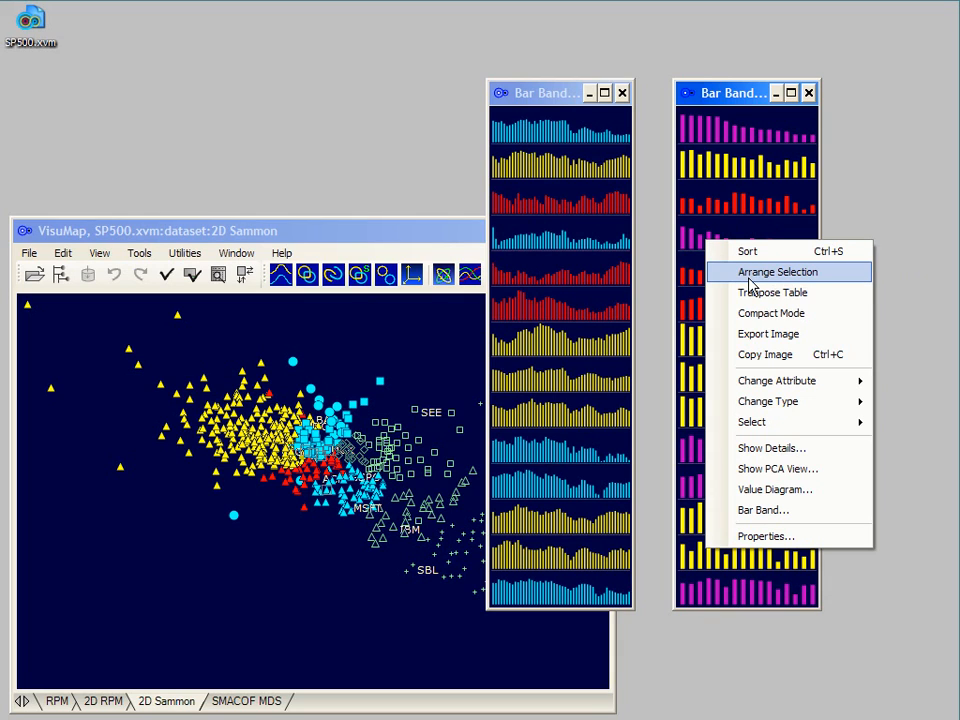
left_click(745, 272)
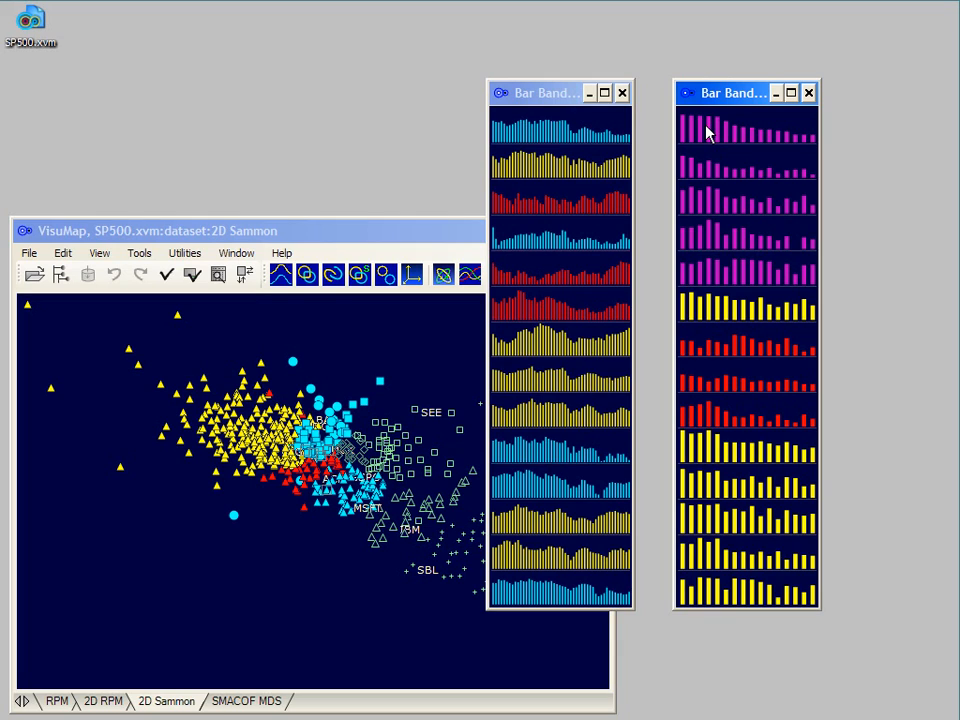
left_click(810, 93)
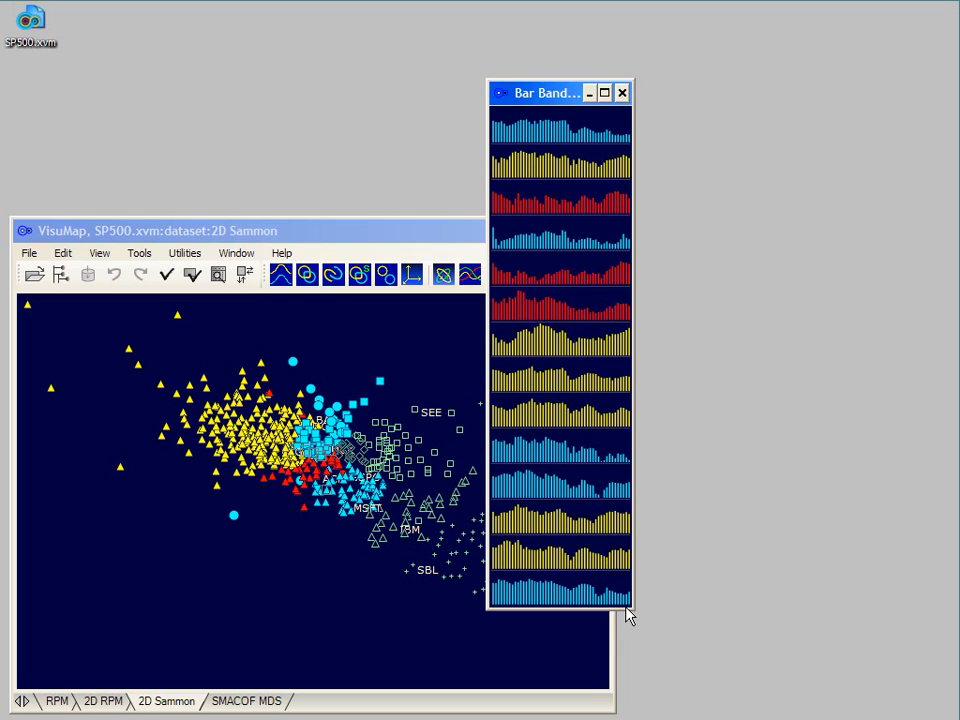
Step: Shrink the remaining Bar Band view, place it over the empty upper-right area of the map, and switch it to Compact Mode
left_click_drag(630, 608, 600, 192)
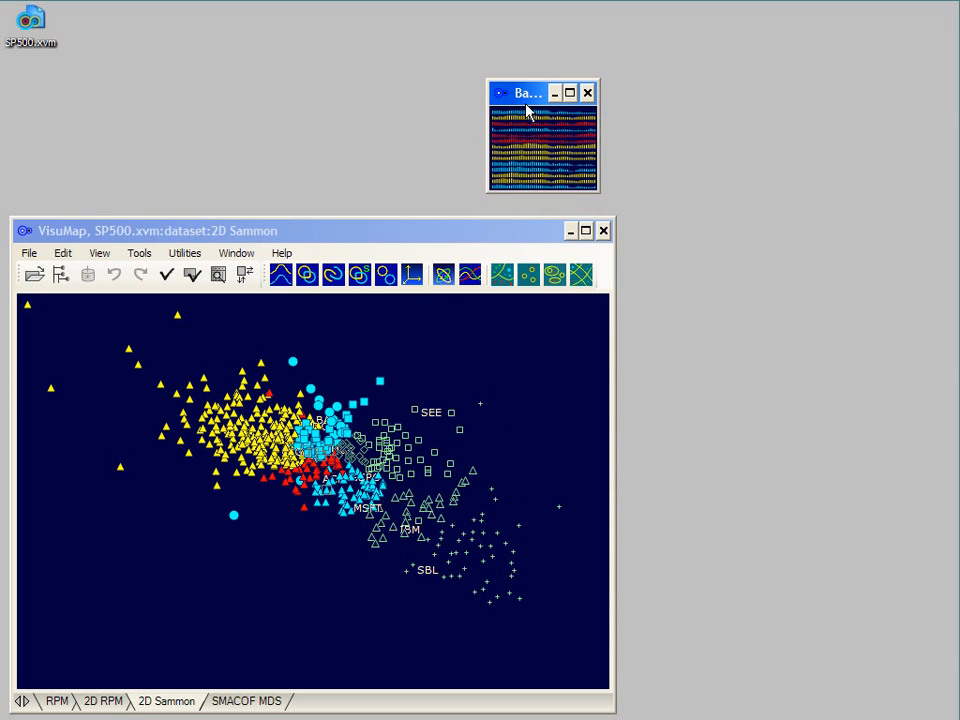
left_click_drag(523, 91, 493, 352)
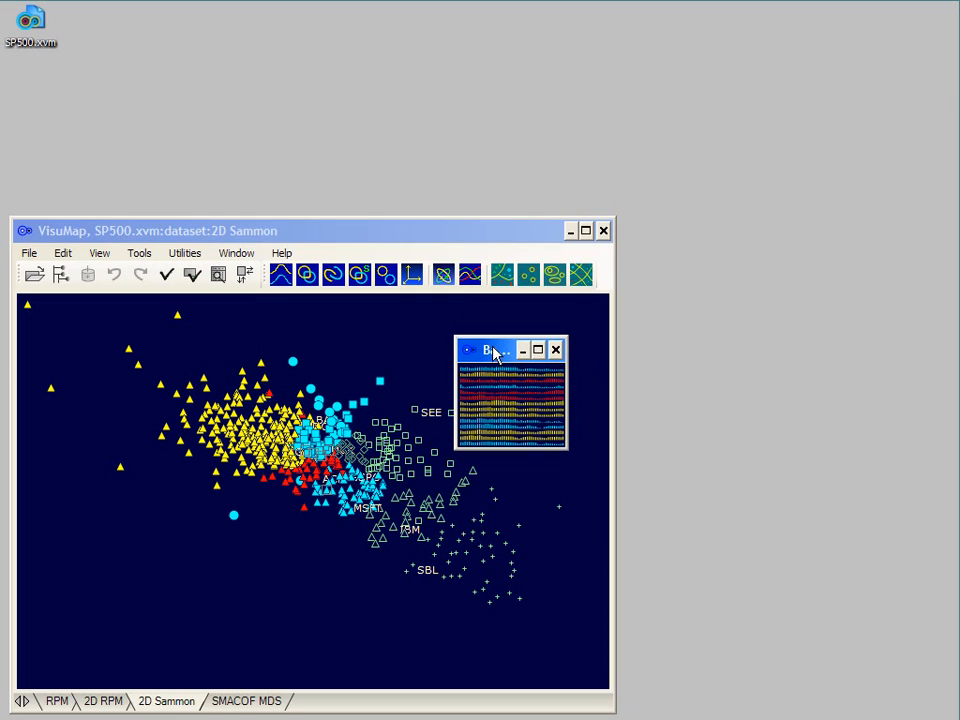
right_click(497, 398)
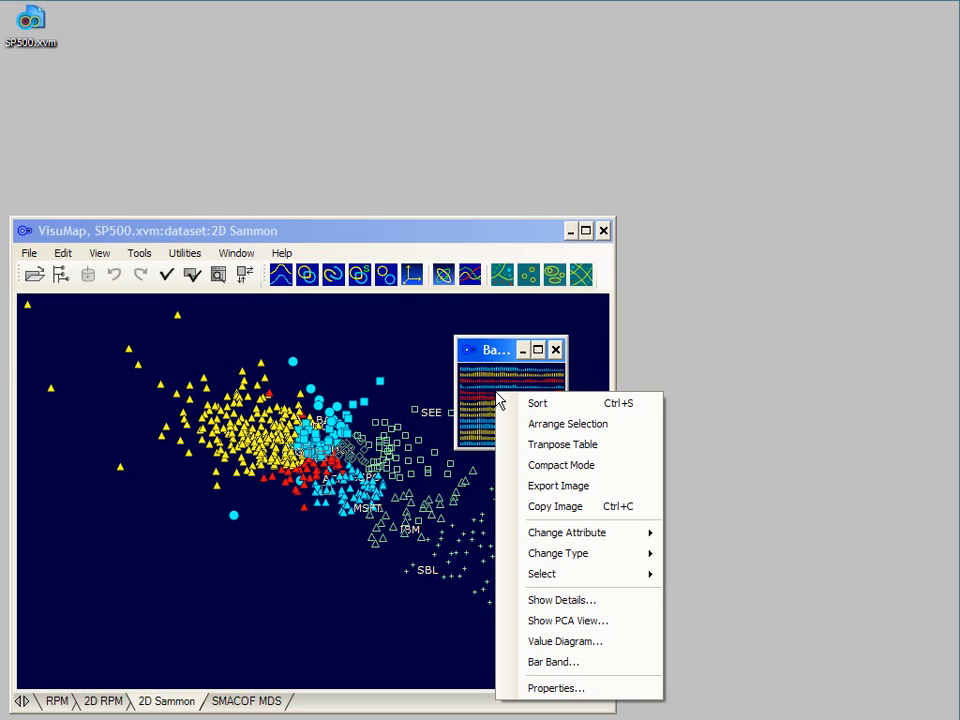
left_click(535, 466)
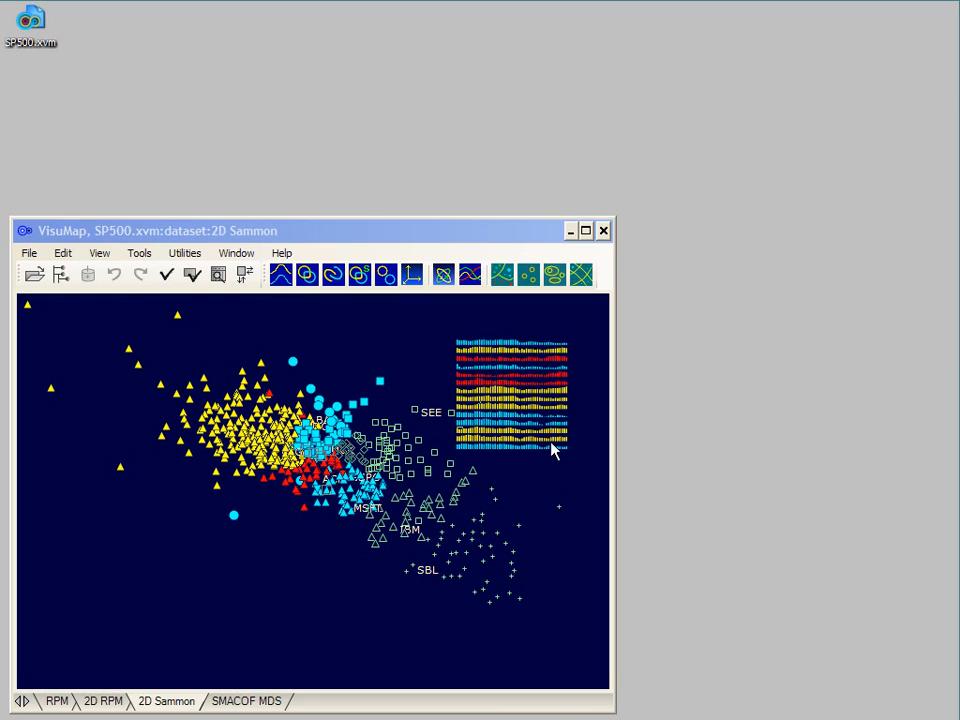
Step: Shrink the compact Bar Band view over the map, place it just above the SEE label, and close it
left_click_drag(553, 439, 430, 379)
right_click(430, 384)
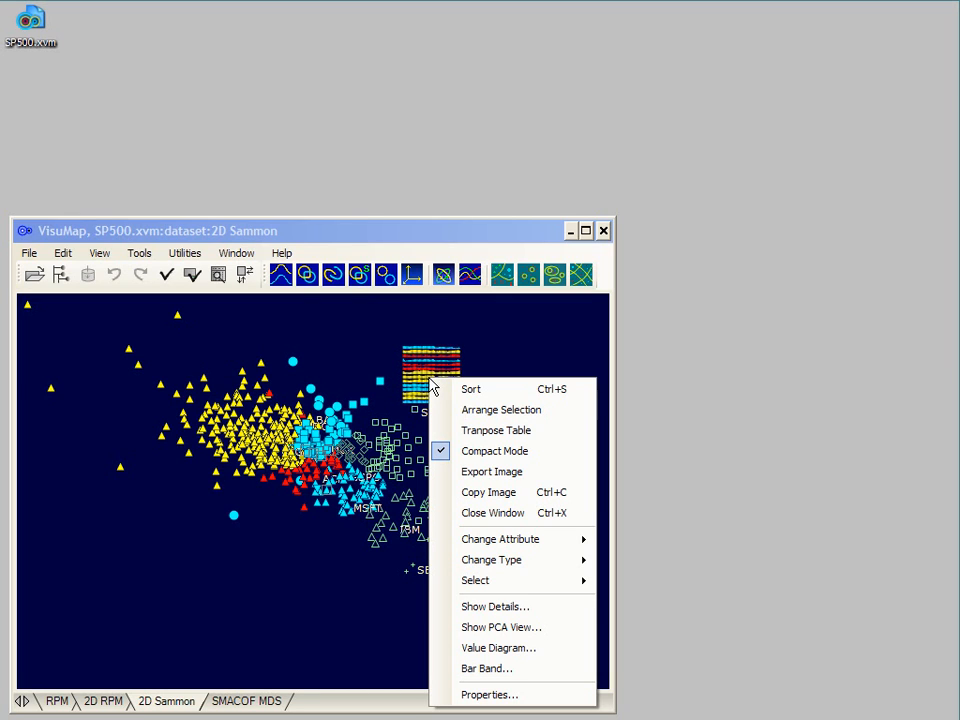
left_click(490, 512)
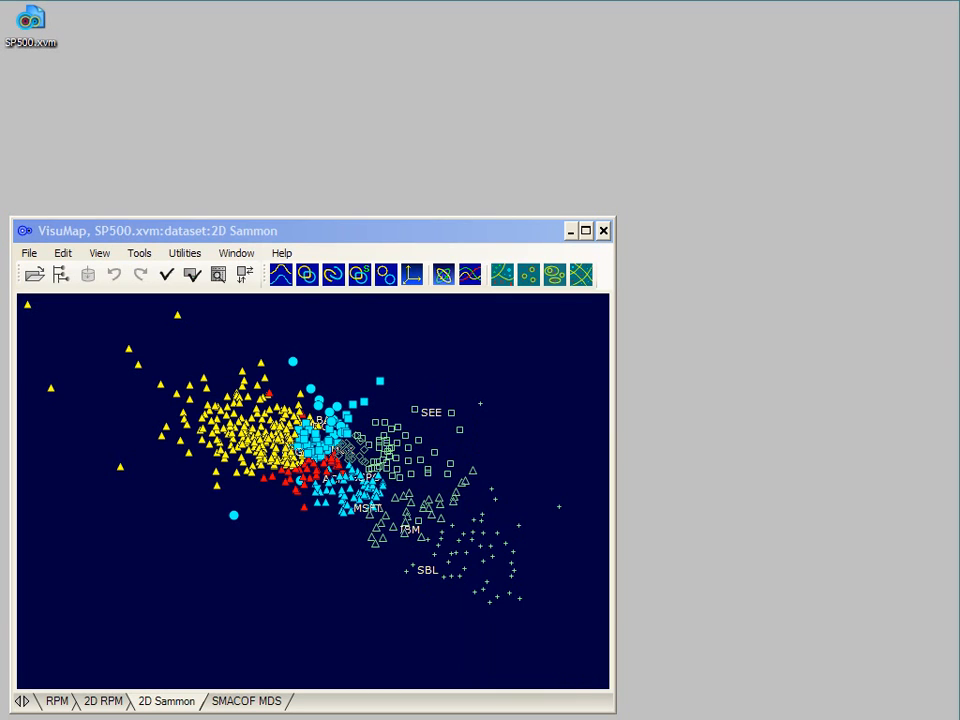
Step: Open a Bar Band view of the yellow points at the cluster's far-left edge and place it below them on the map
left_click_drag(153, 413, 198, 480)
right_click(189, 455)
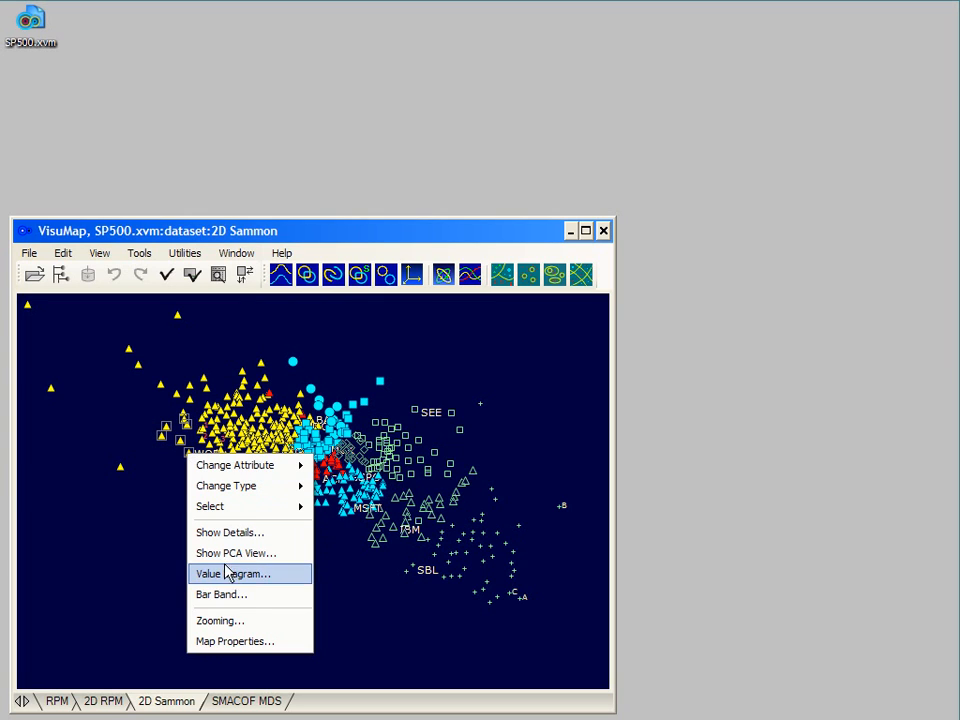
left_click(239, 596)
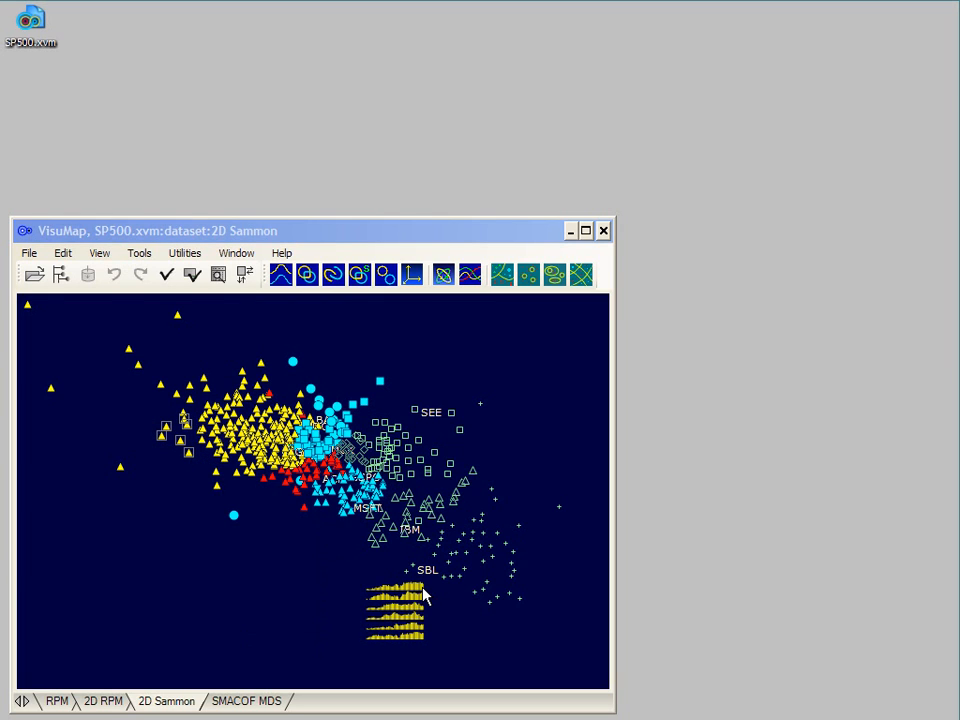
left_click_drag(383, 622, 142, 510)
Step: Open a Bar Band view of the outlying cyan squares at the cluster's upper right and place it beside them
left_click_drag(337, 378, 381, 428)
right_click(369, 405)
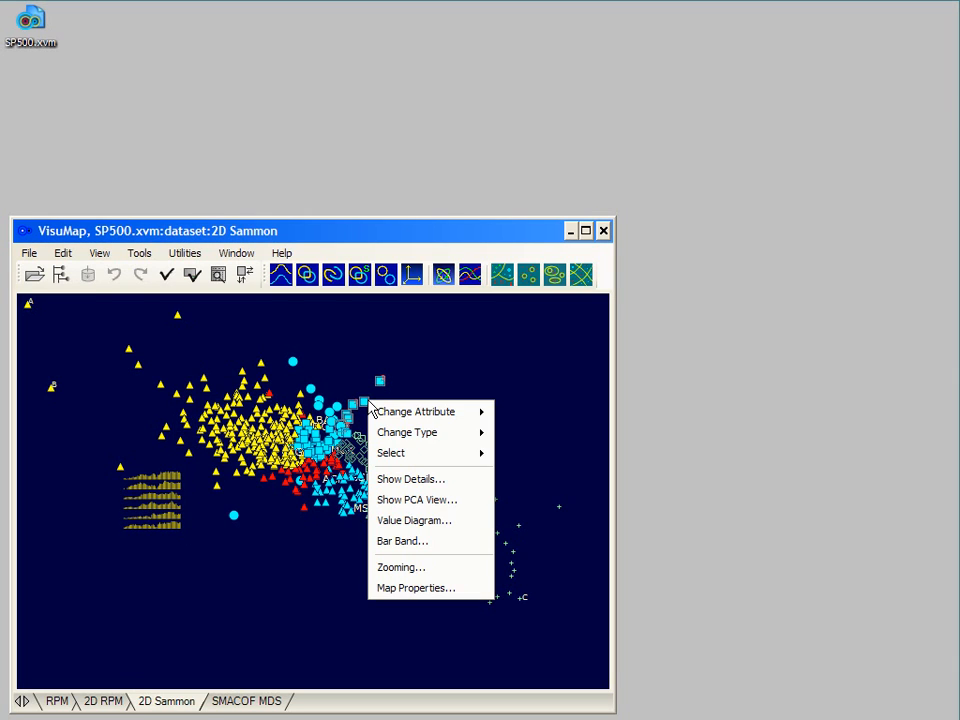
left_click(390, 543)
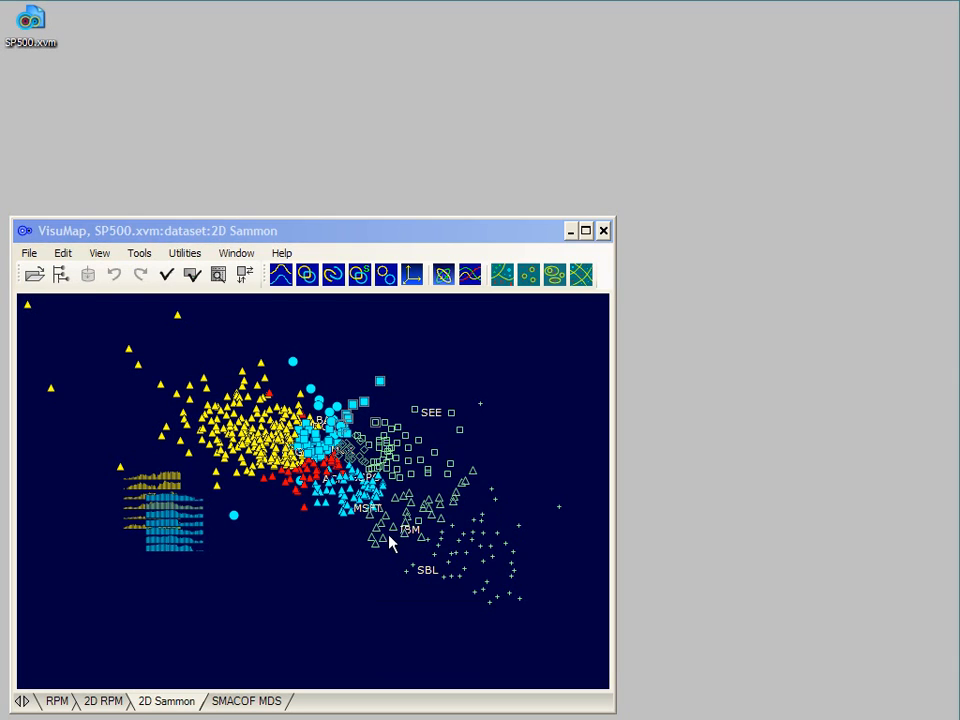
left_click_drag(153, 555, 400, 398)
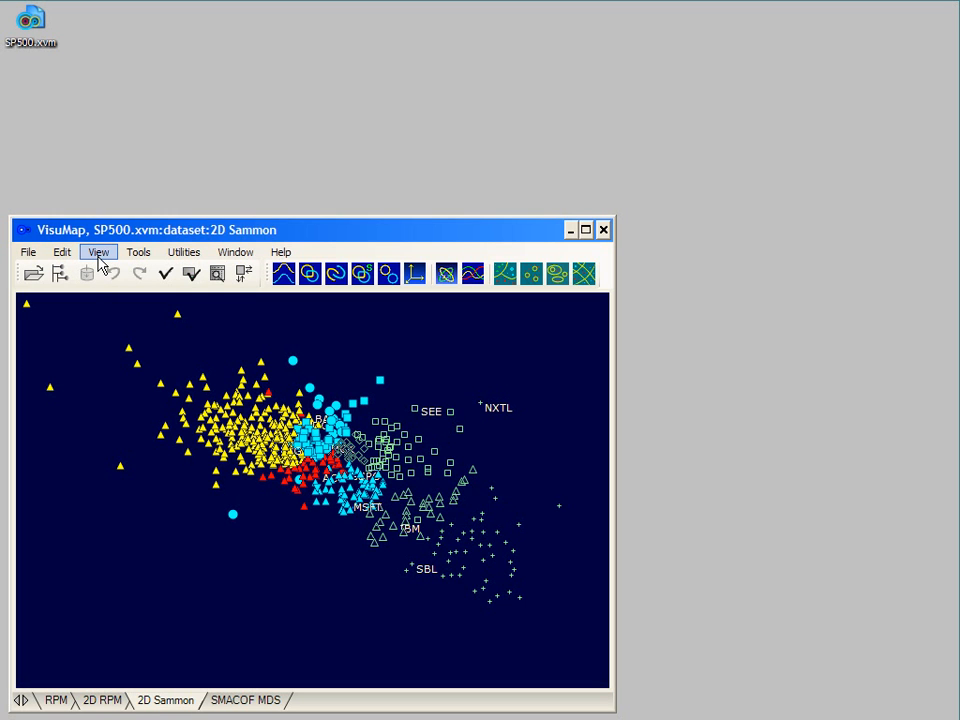
Step: Open the Shepard Diagram, examine it for reference bodies NEM, JDSU, THC, DPH and SEE, and select the outlying tall line for SEE
left_click(99, 258)
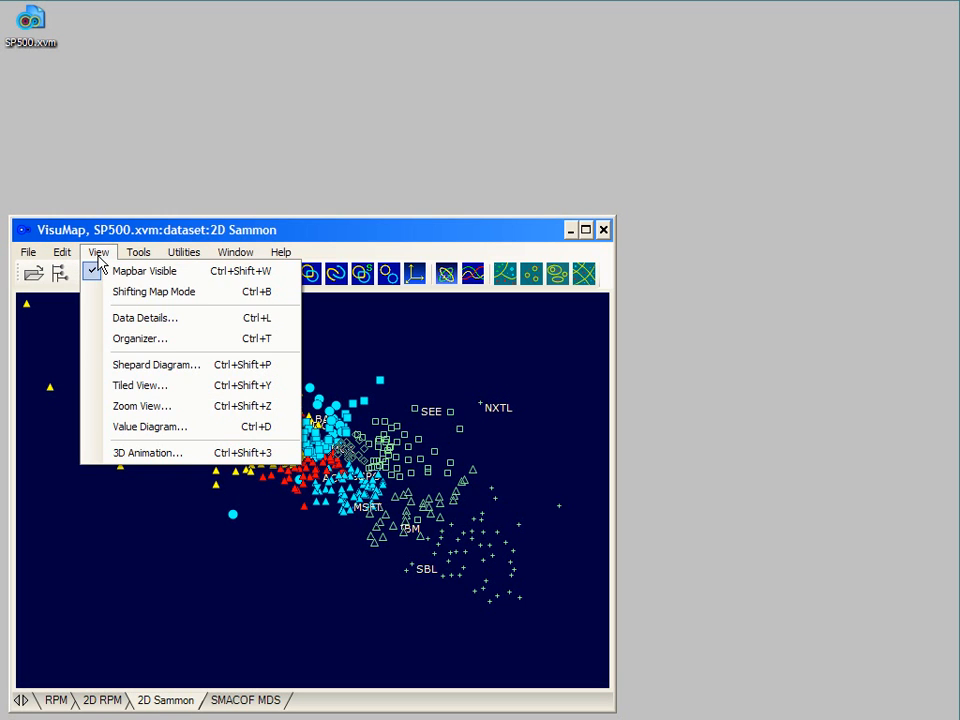
left_click(138, 368)
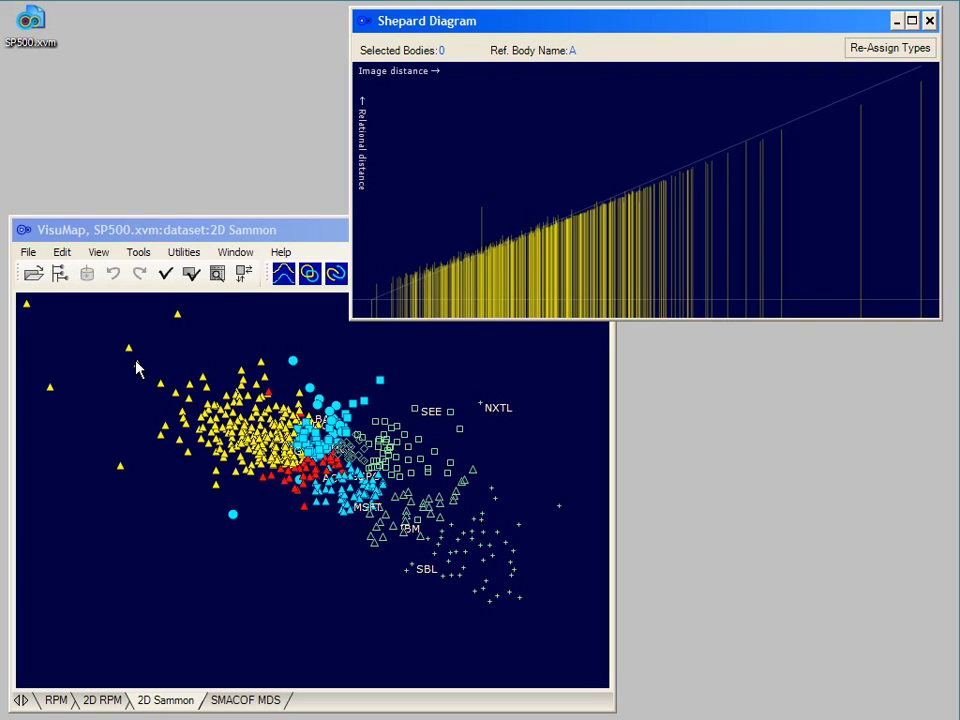
mouse_move(137, 366)
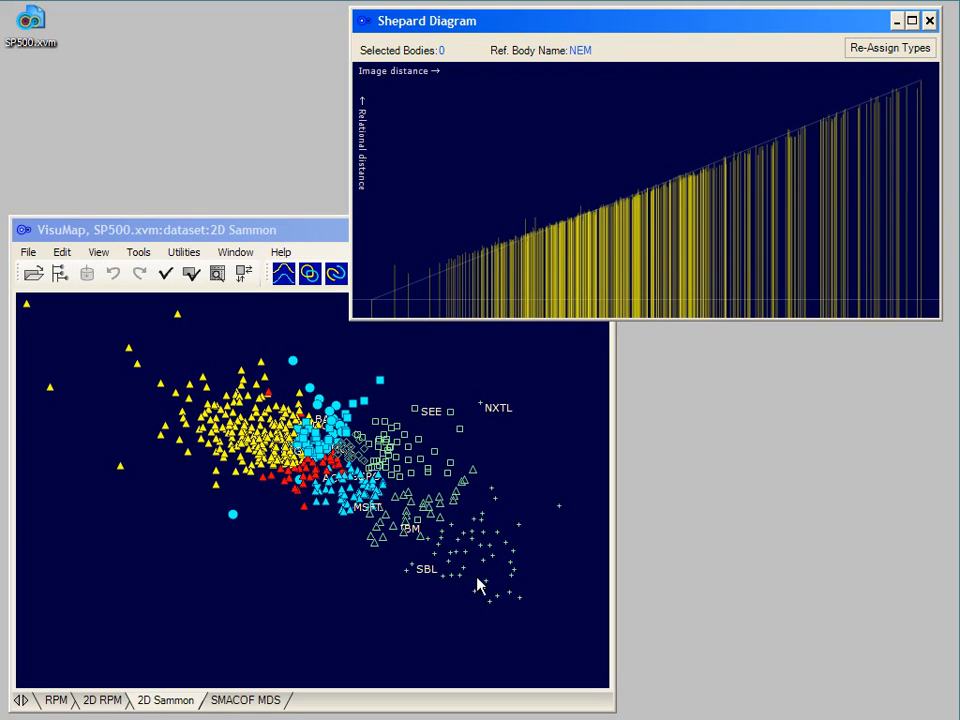
mouse_move(487, 590)
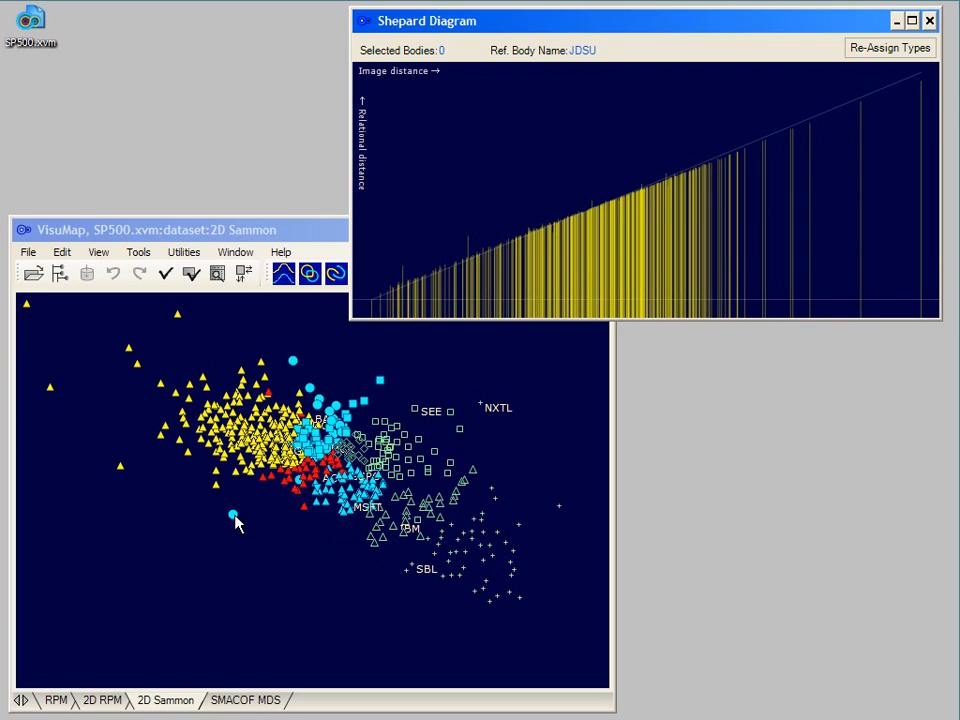
mouse_move(237, 521)
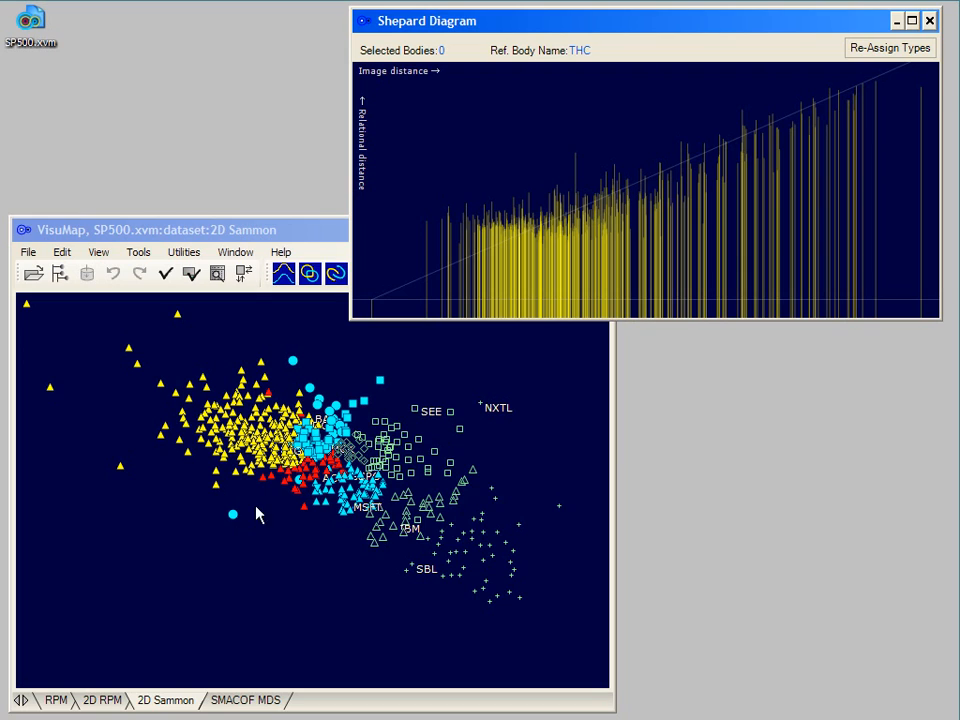
mouse_move(377, 429)
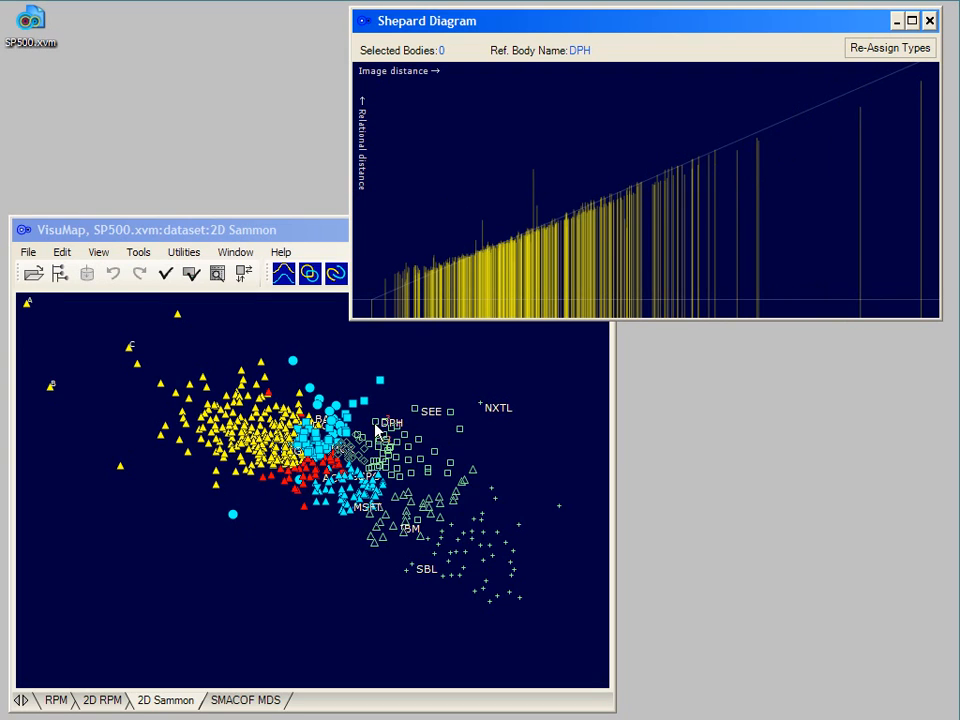
mouse_move(416, 412)
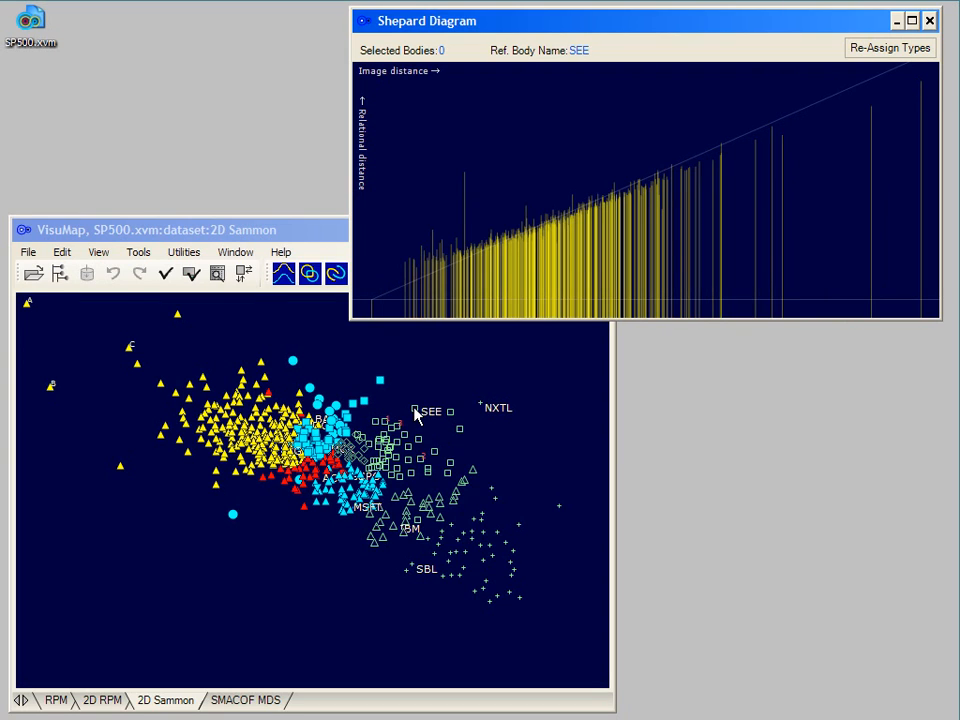
left_click(461, 202)
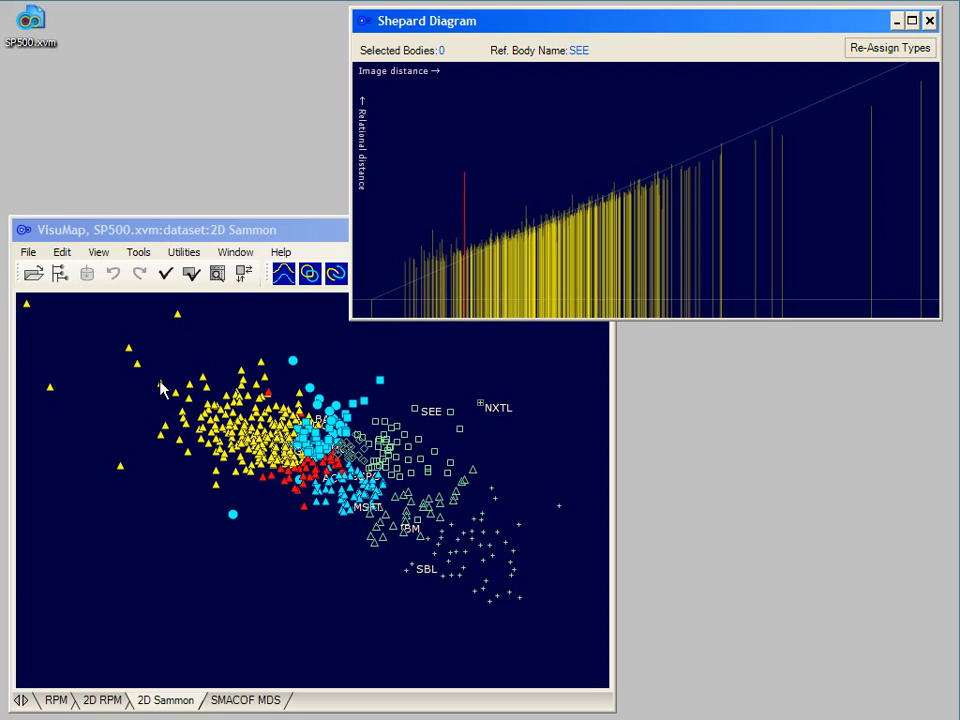
Step: Make ATH the reference body and select the near, middle and far distance ranges of its Shepard Diagram one after another
mouse_move(162, 382)
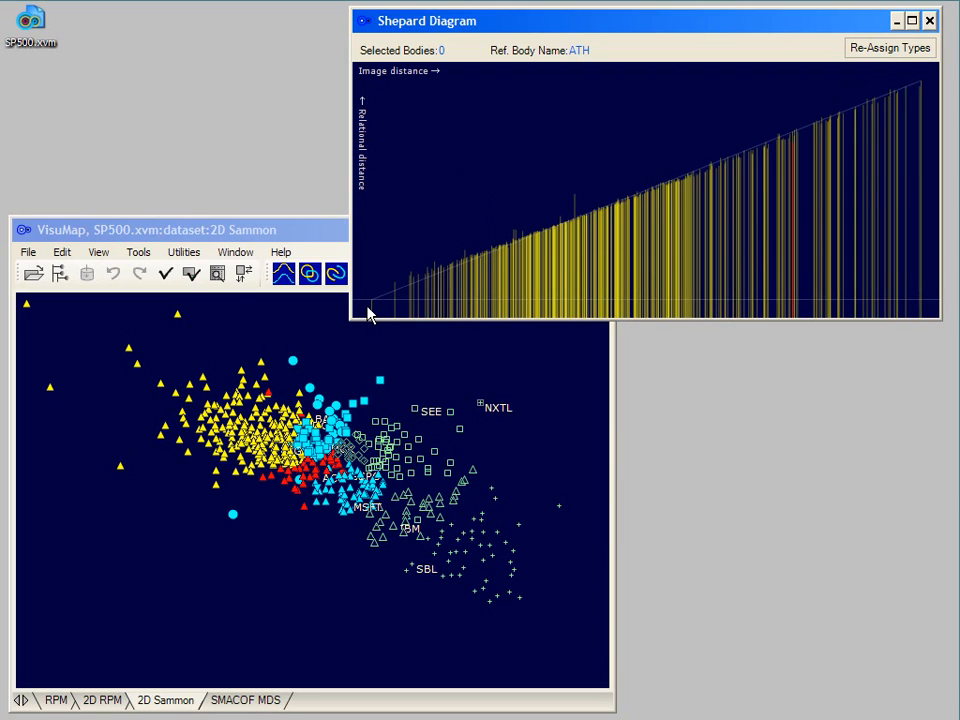
left_click_drag(369, 307, 480, 313)
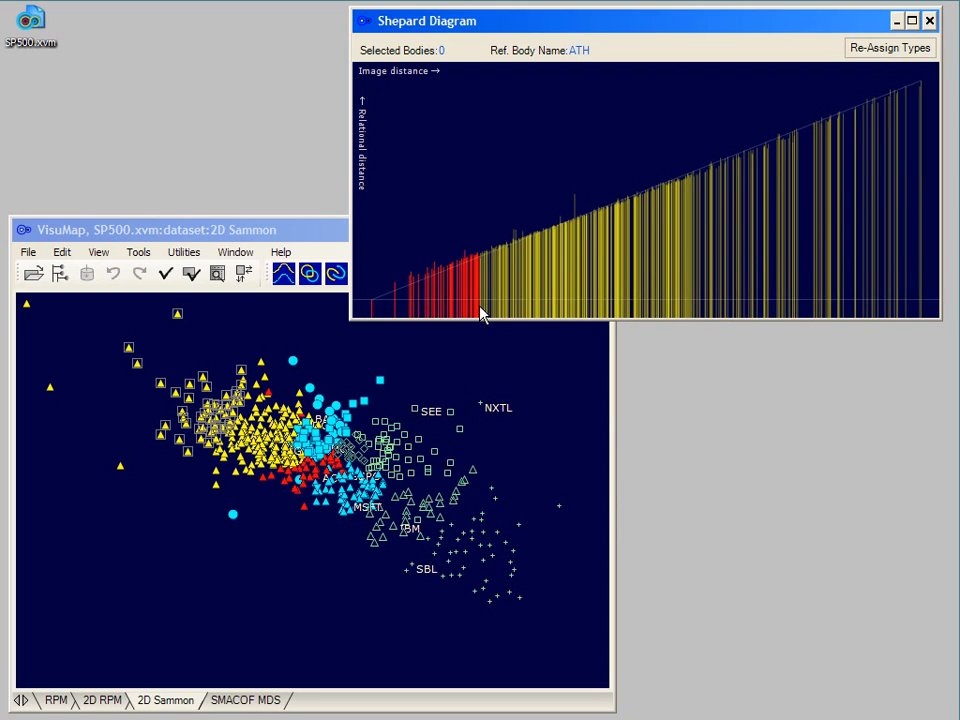
left_click_drag(598, 306, 660, 304)
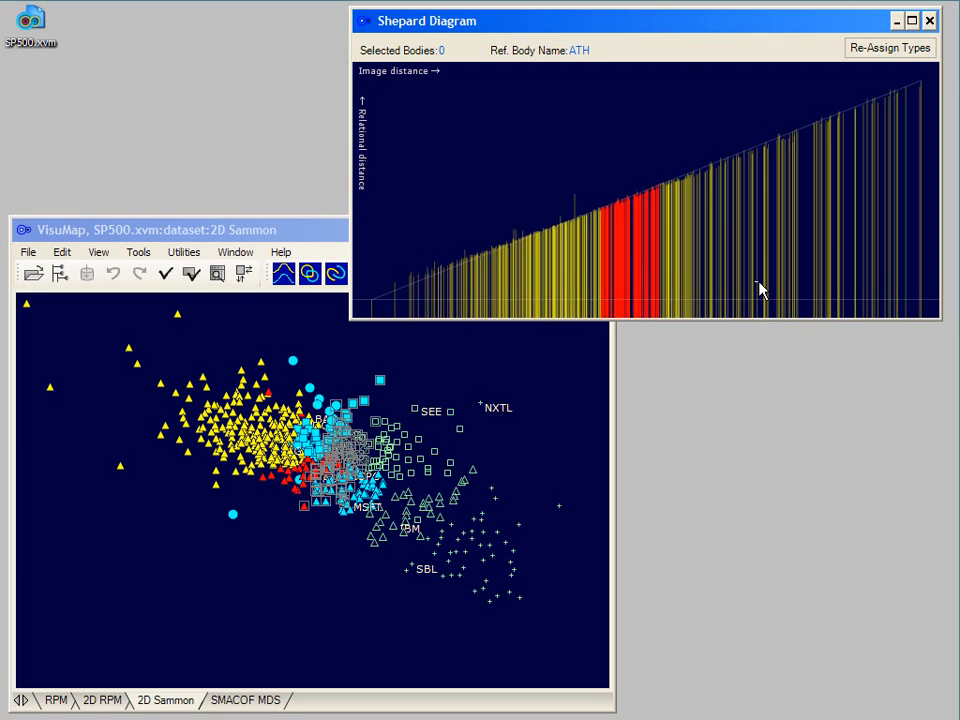
left_click_drag(759, 285, 926, 281)
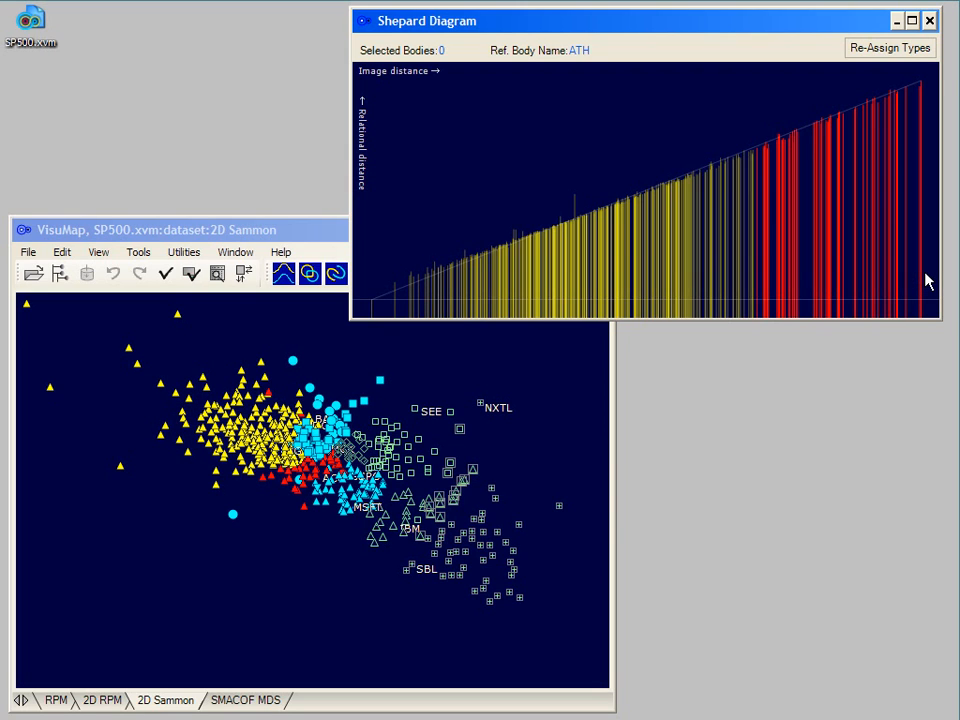
Step: Clear the selection on the map and change the map's glyph set to Ordered Glyphs
left_click(282, 393)
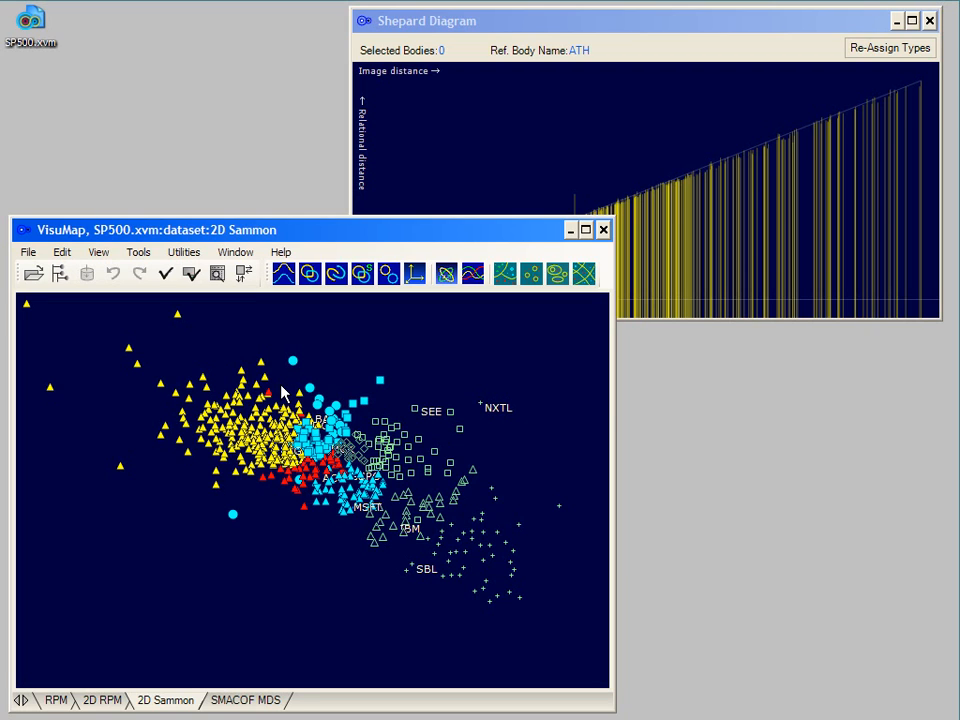
right_click(282, 390)
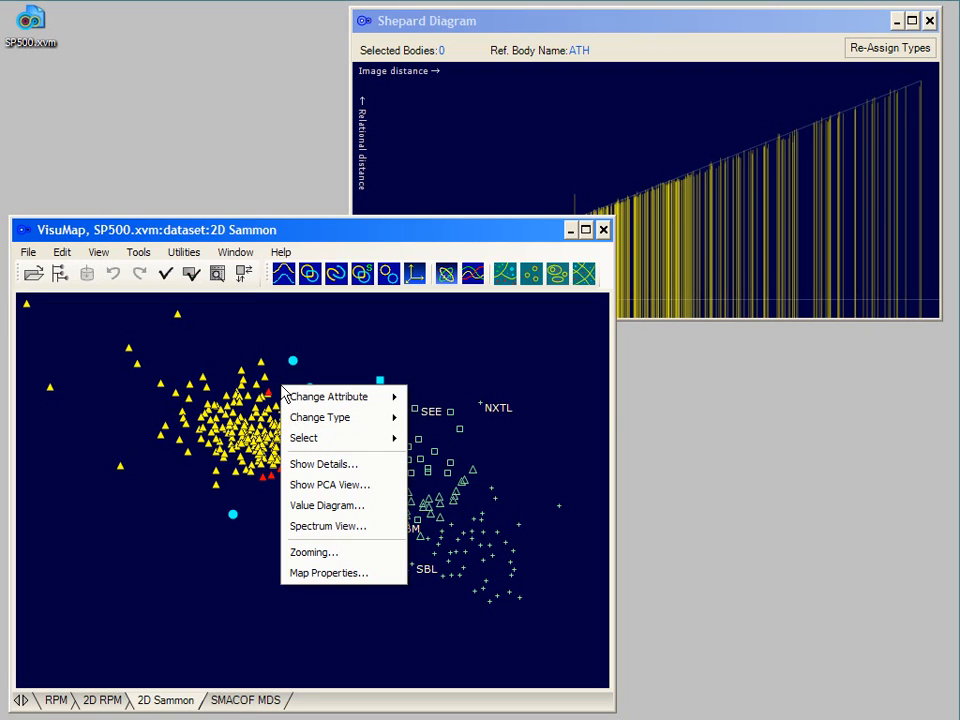
left_click(315, 574)
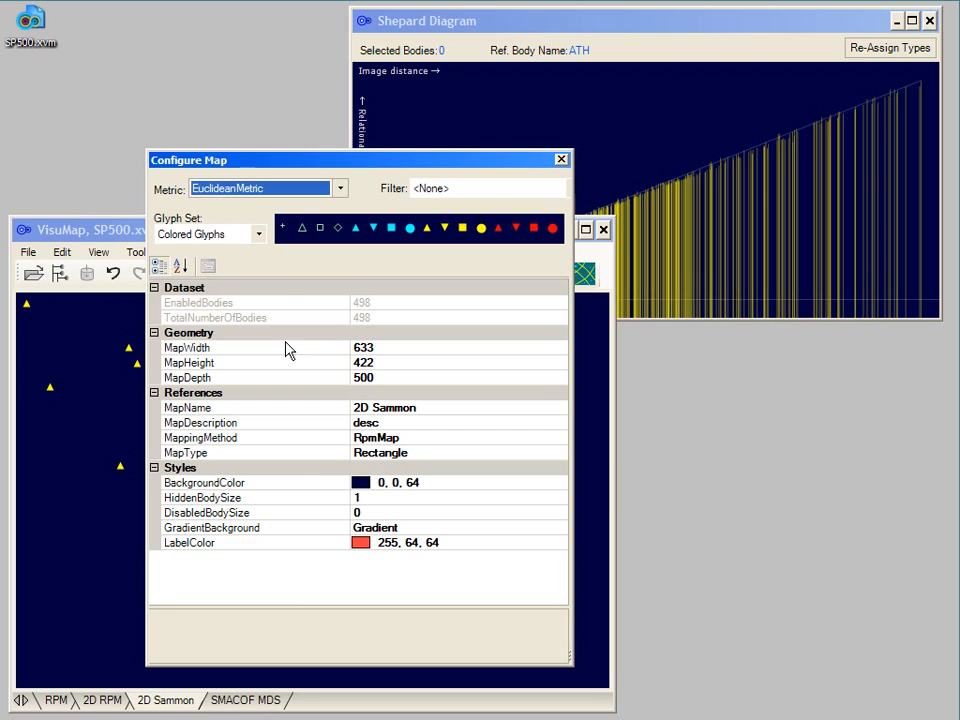
left_click(259, 238)
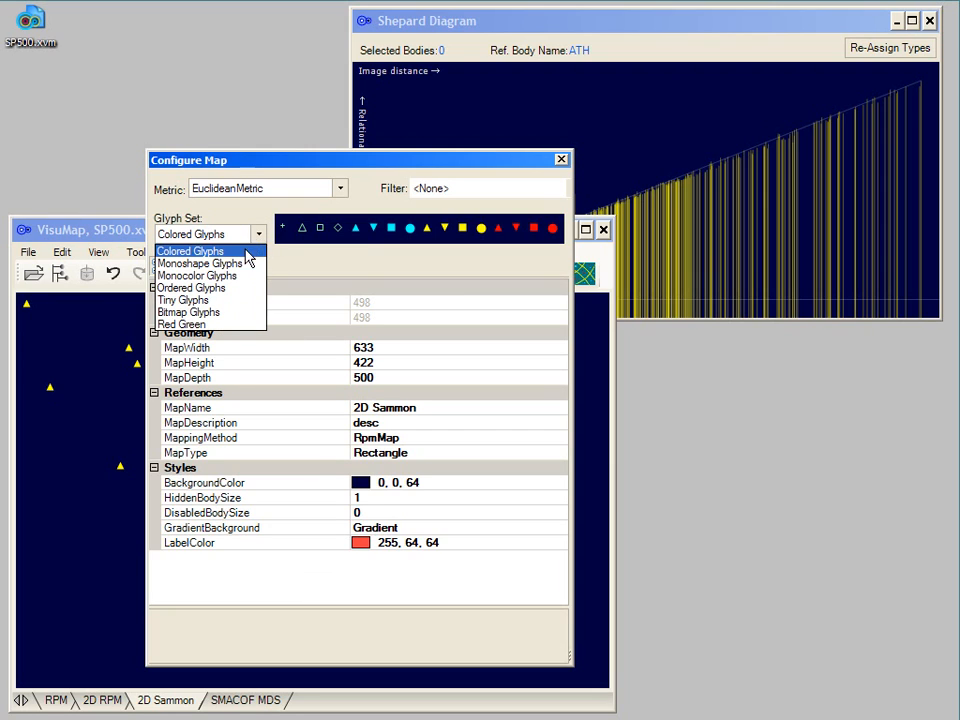
left_click(233, 290)
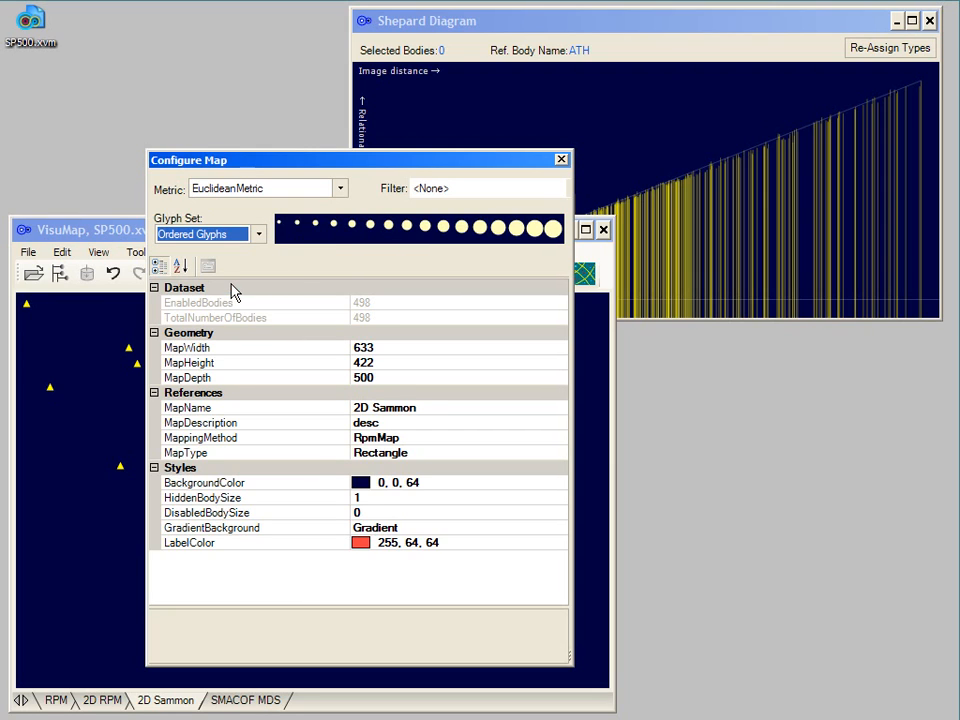
left_click(562, 161)
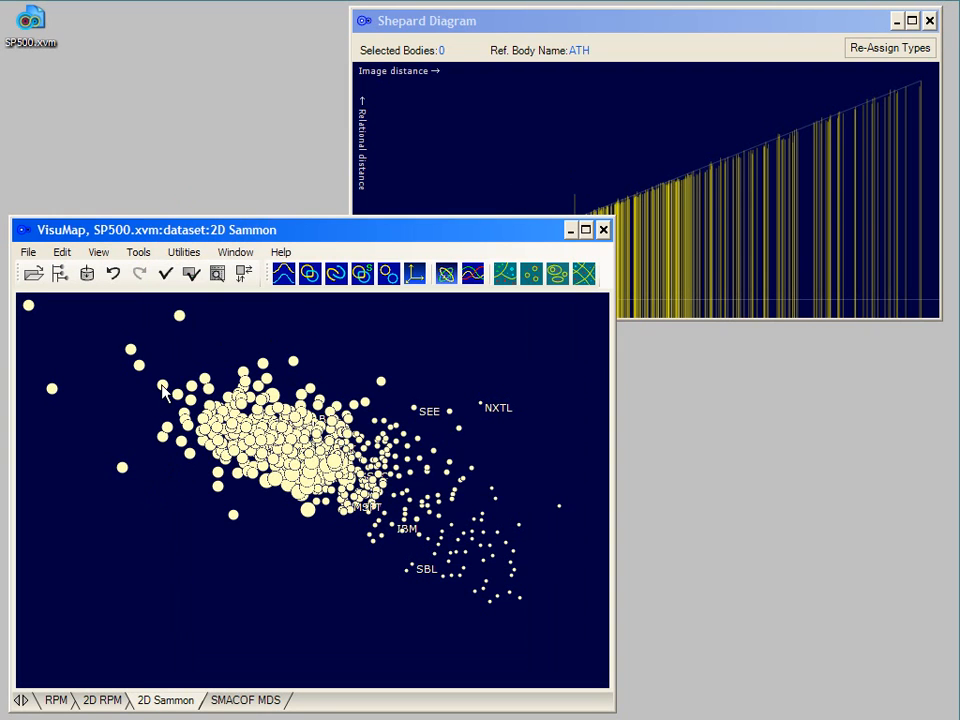
Step: Re-assign the body types by distance to reference bodies ATH, EP and S in turn, and close the Shepard Diagram
left_click(162, 386)
left_click(908, 57)
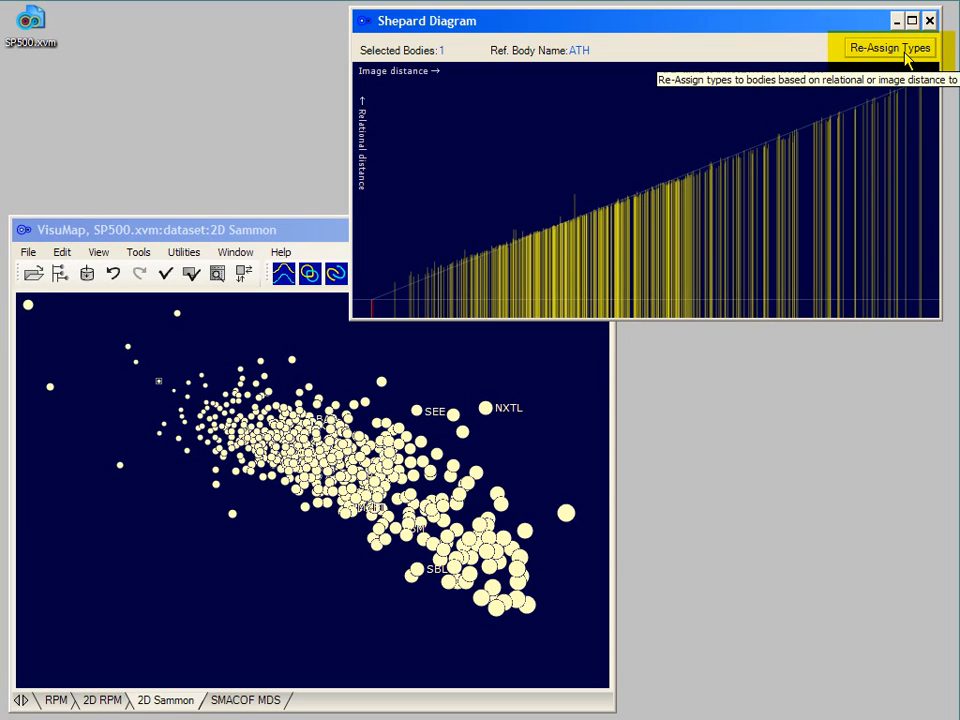
left_click(499, 495)
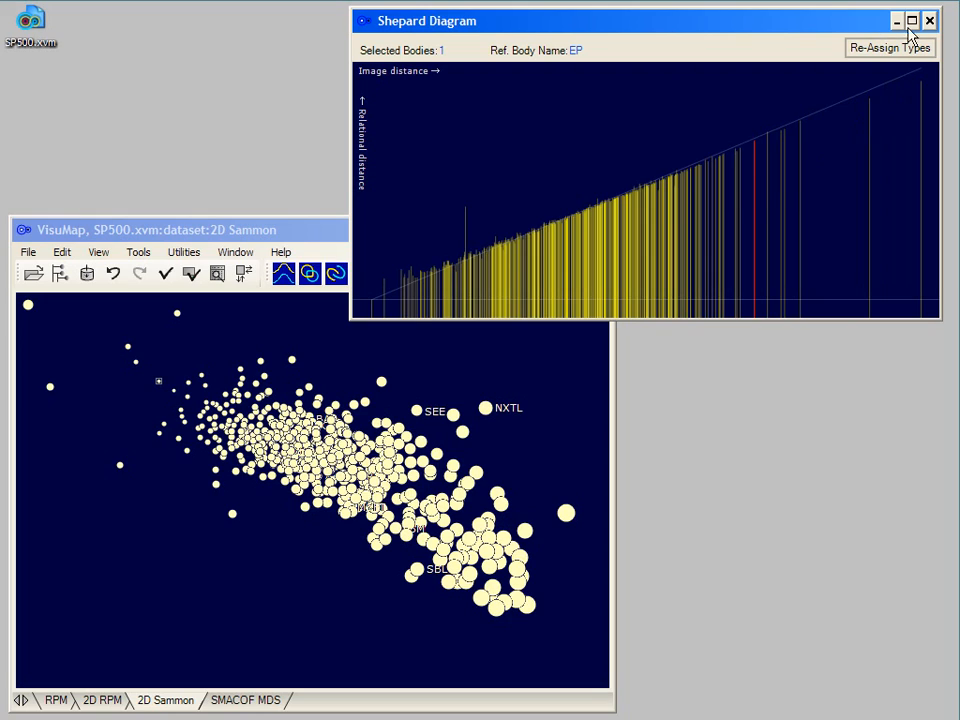
left_click(895, 55)
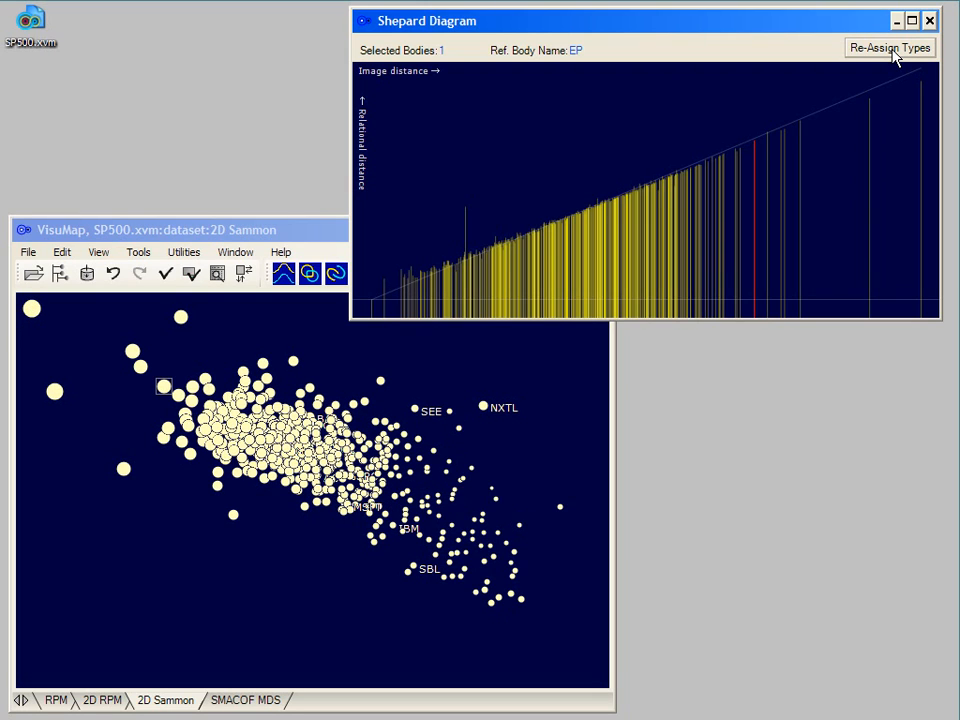
left_click(353, 406)
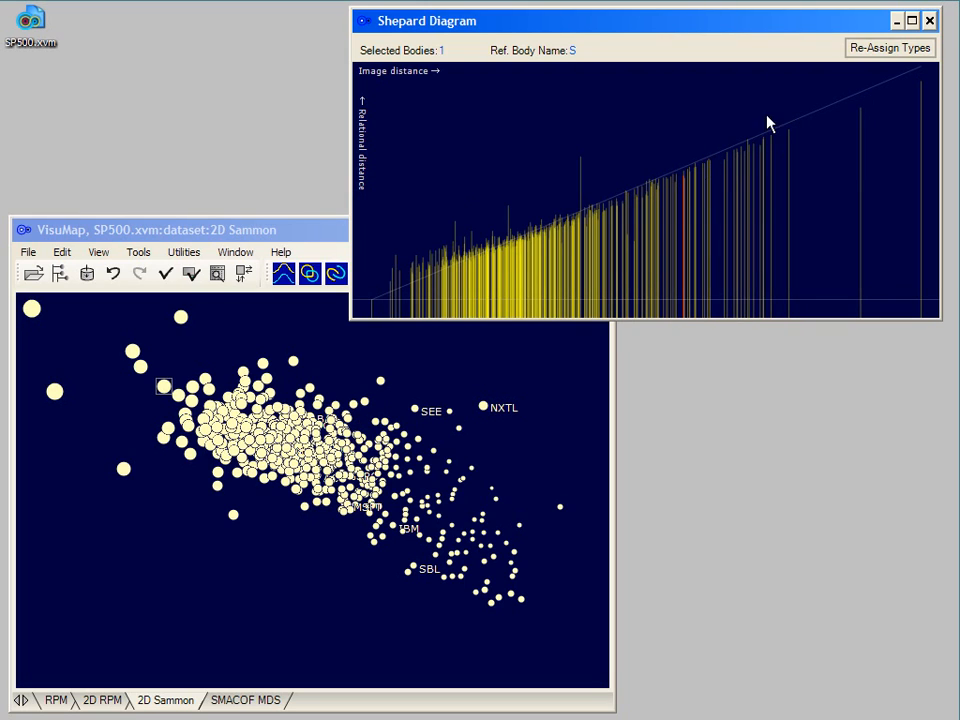
left_click(860, 56)
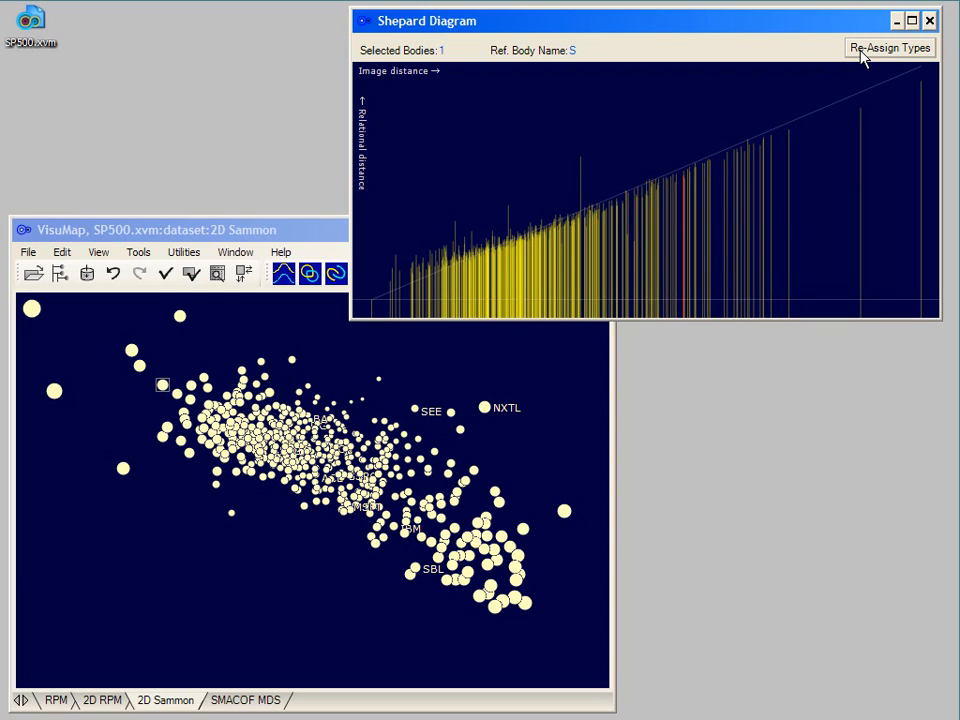
left_click(929, 21)
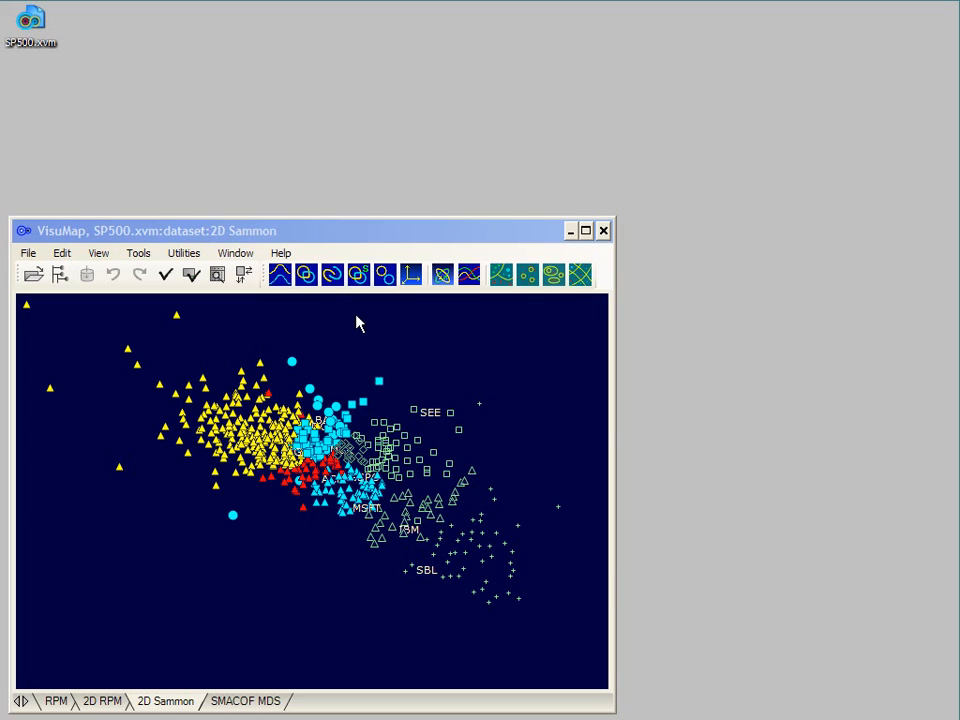
Step: Open CCA Mapping, enable 3D Map, reset the mapping and run it for the preset 10 loops
left_click(331, 276)
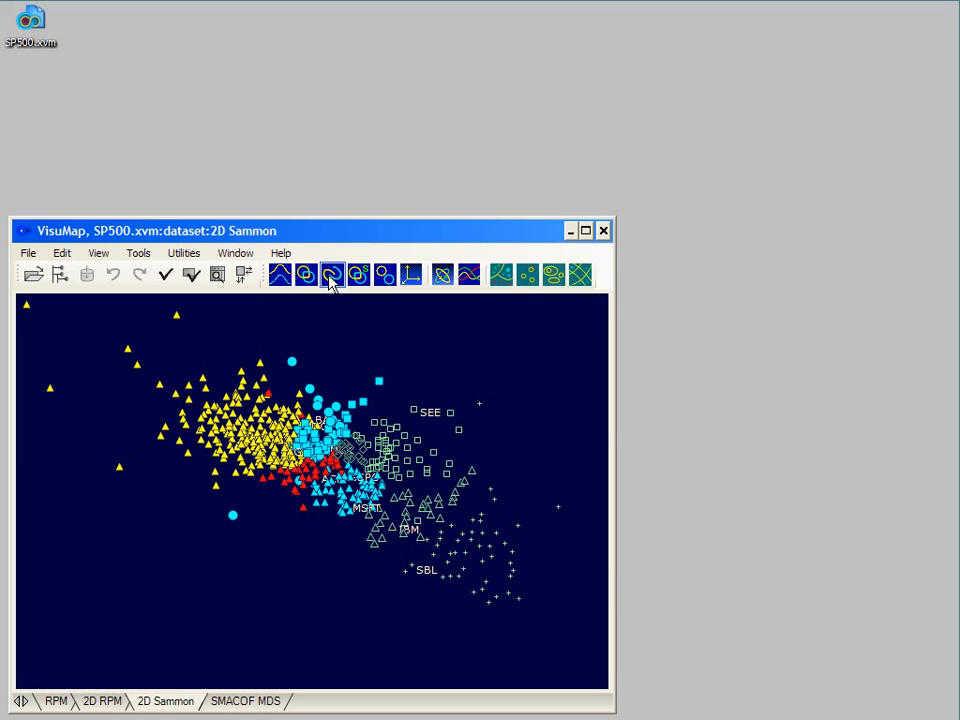
left_click(331, 278)
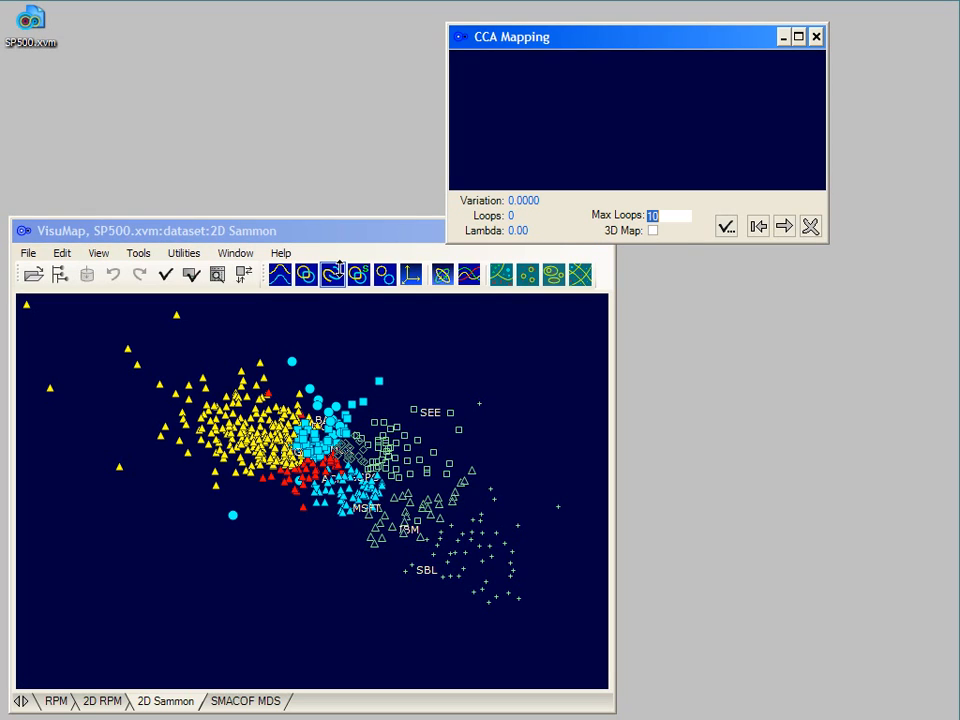
left_click(653, 232)
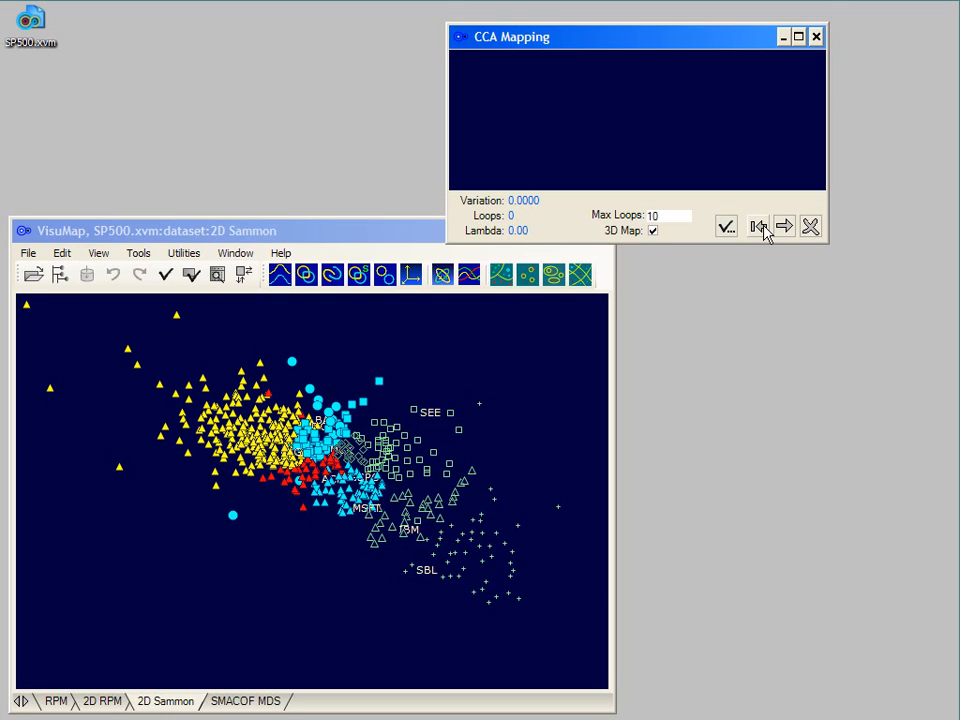
left_click(762, 228)
left_click(782, 228)
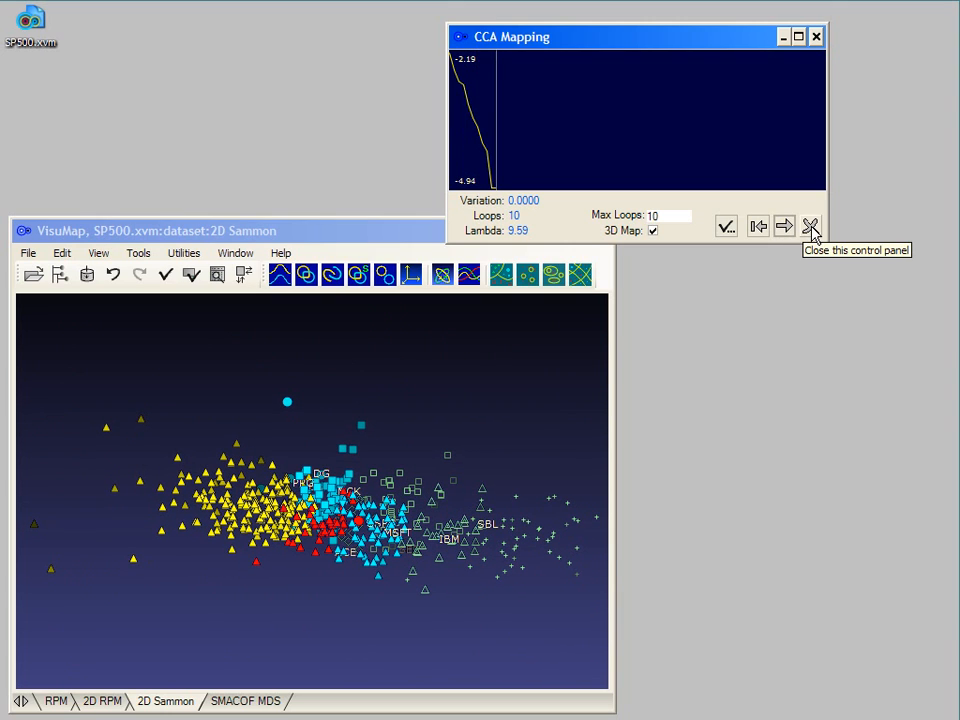
Step: Close CCA Mapping and open two 3D Animation windows of the map, placing one below the other
left_click(811, 228)
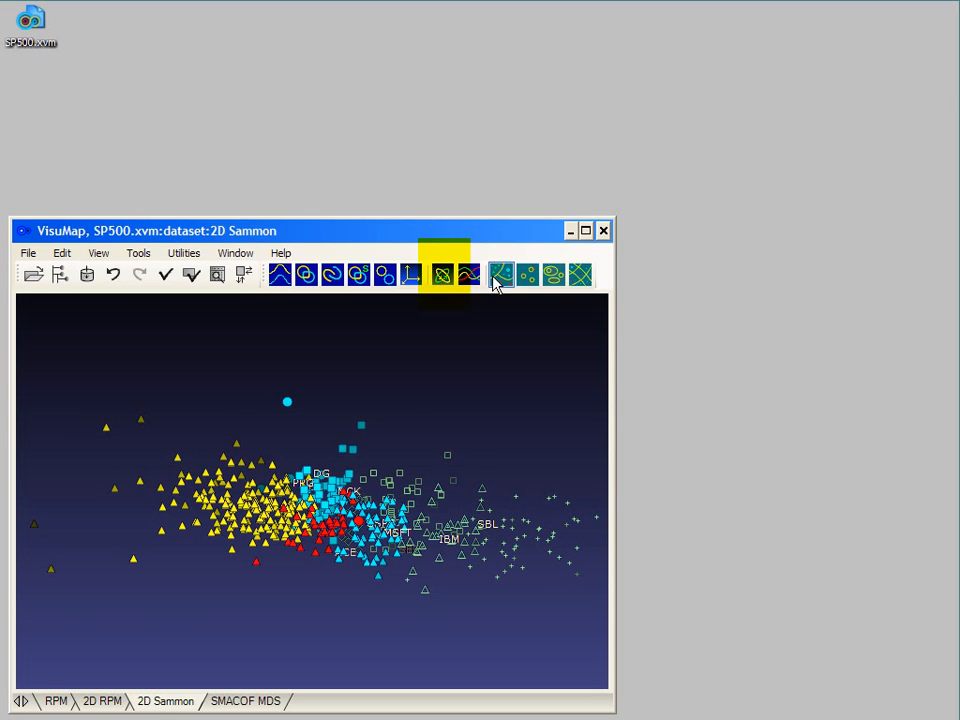
left_click(442, 275)
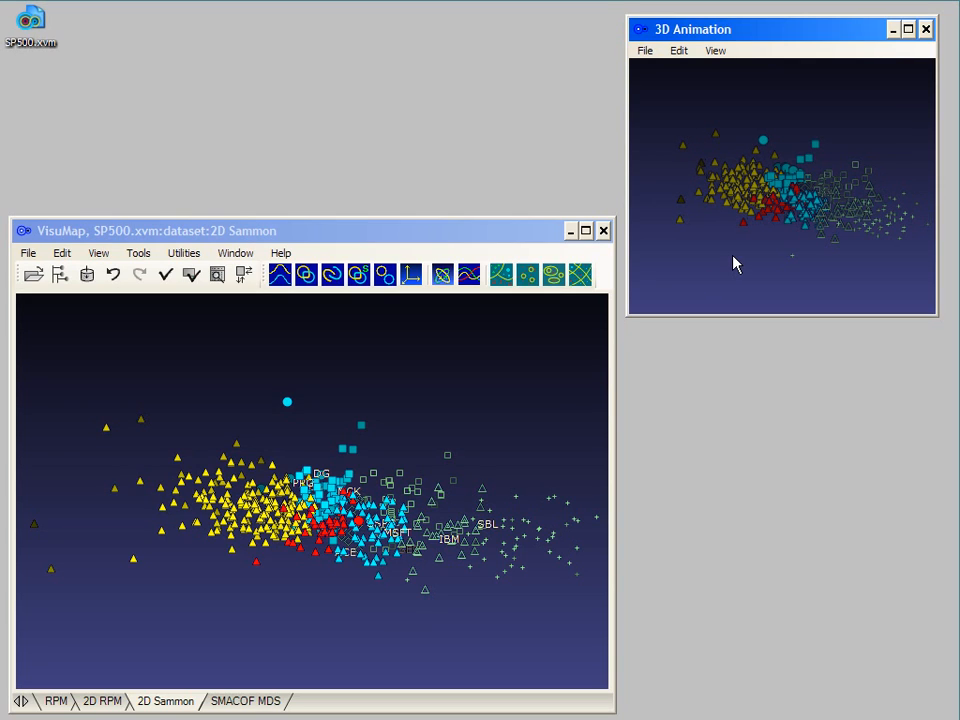
left_click(442, 276)
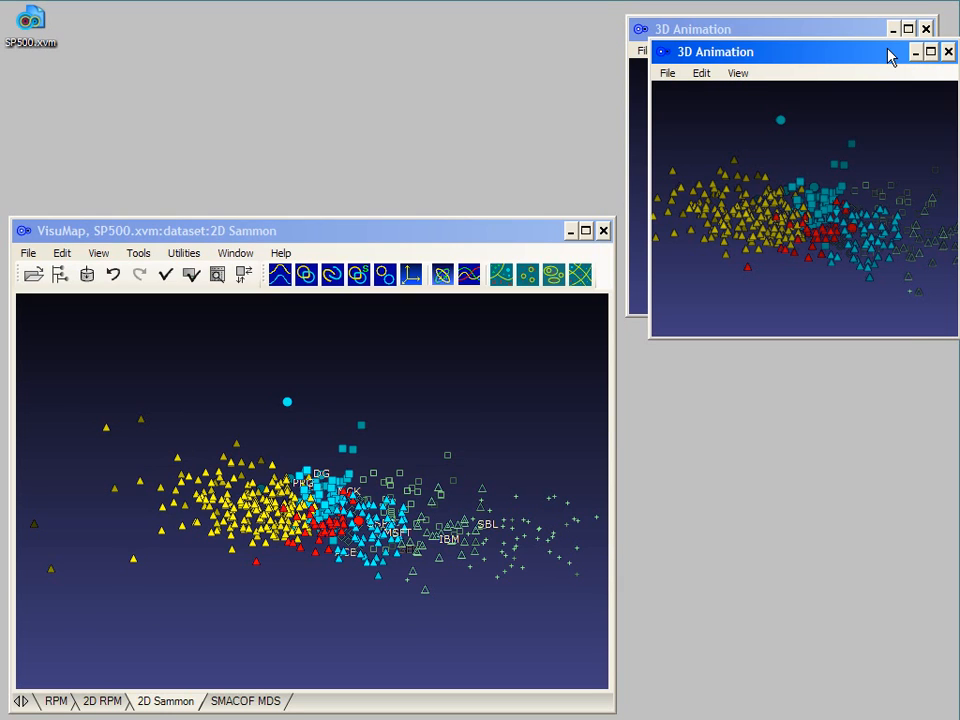
left_click_drag(888, 56, 867, 354)
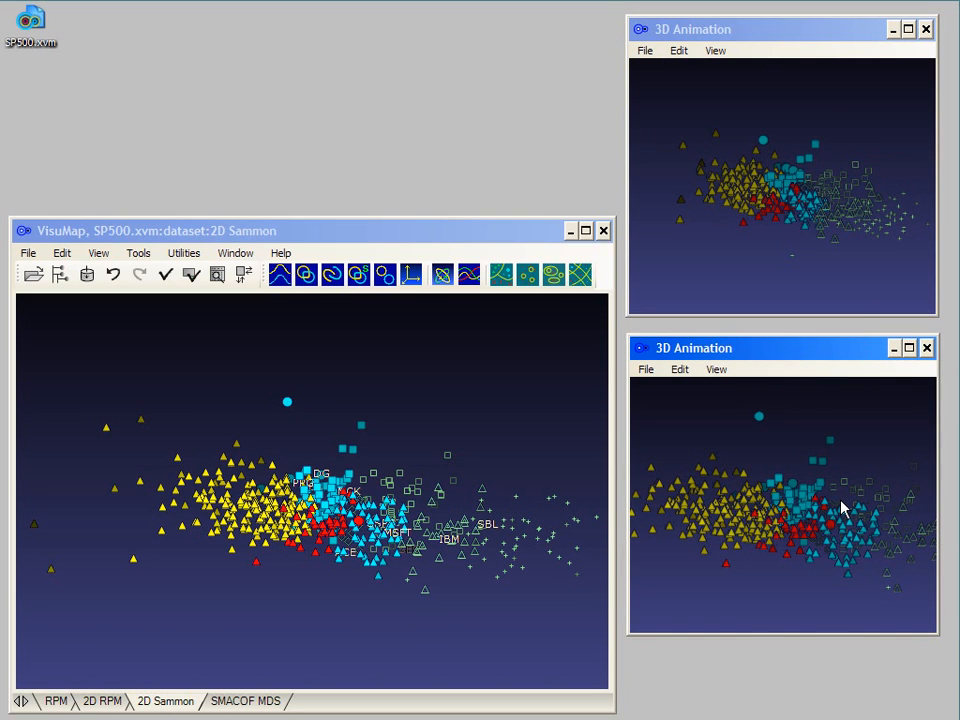
Step: Rotate the map in both 3D Animation windows, then close all open view windows at once
left_click_drag(841, 516, 860, 514)
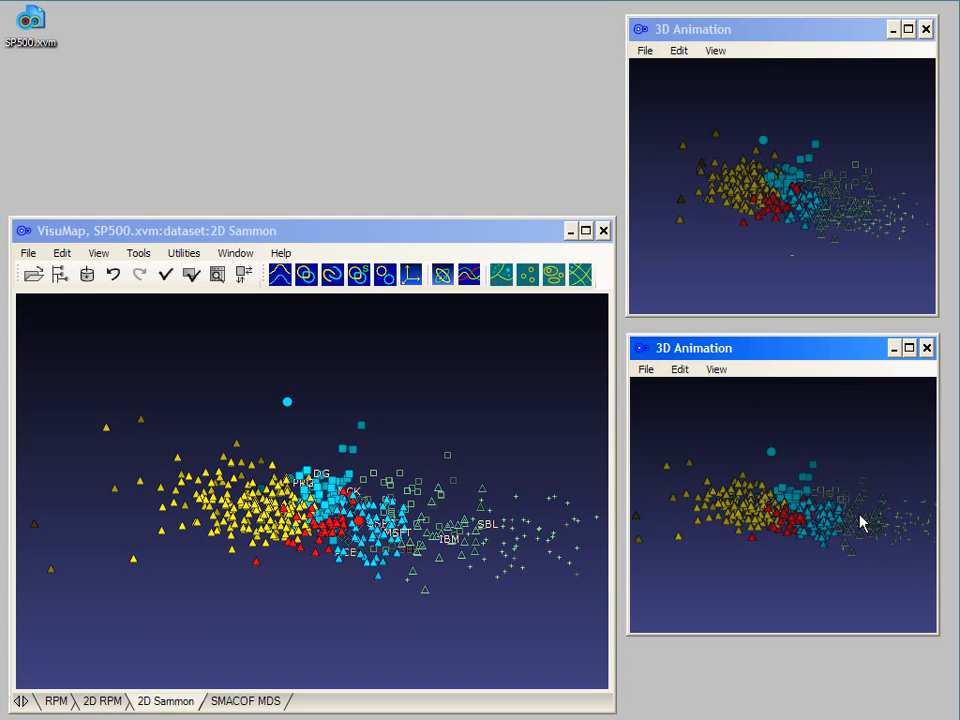
left_click(787, 137)
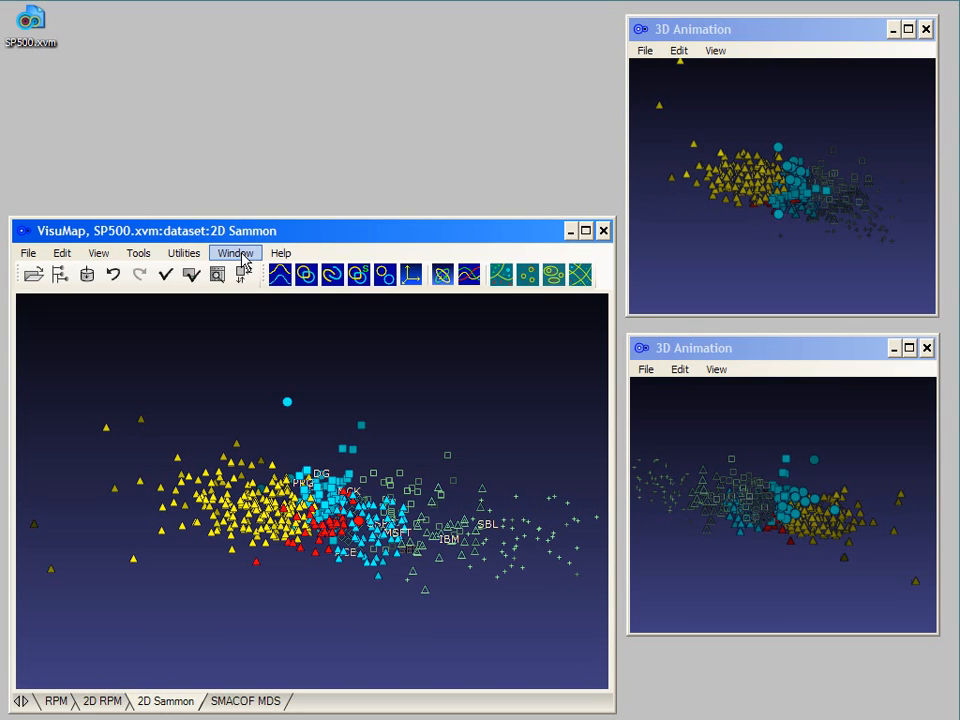
left_click(236, 253)
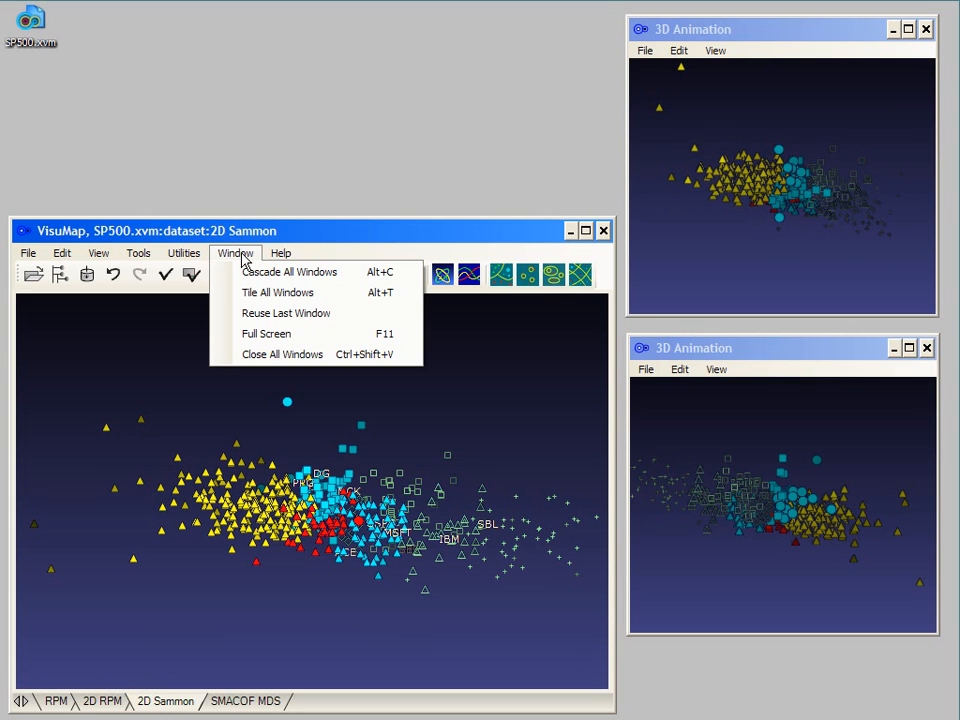
left_click(265, 355)
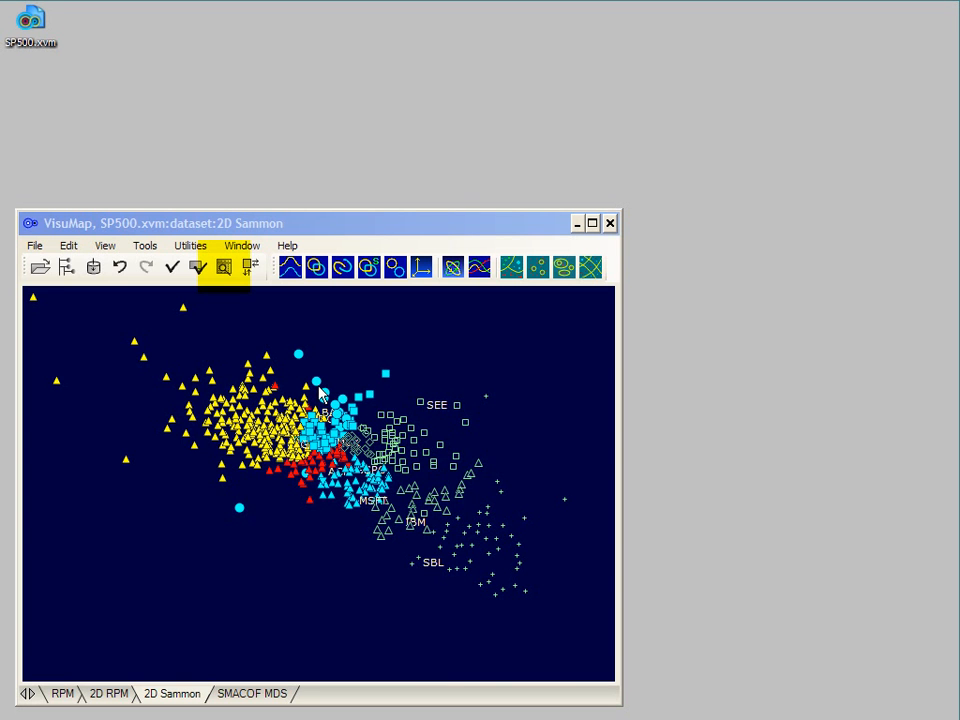
Step: Look up bodies THC and EBAY in the data details of all bodies by picking them on the map, then close the table
left_click(224, 267)
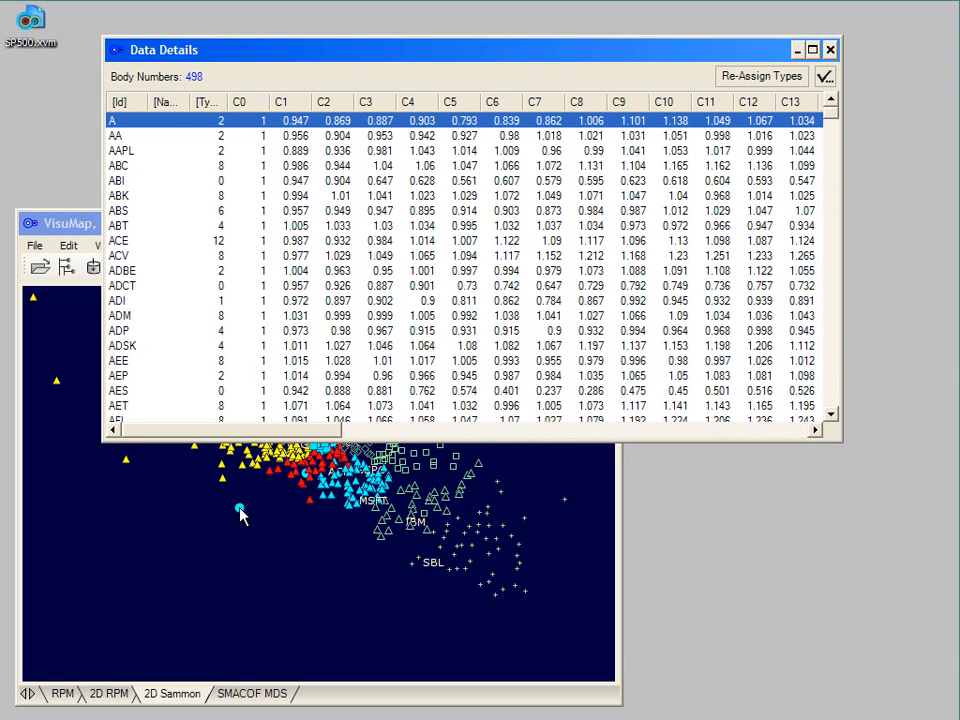
left_click(239, 510)
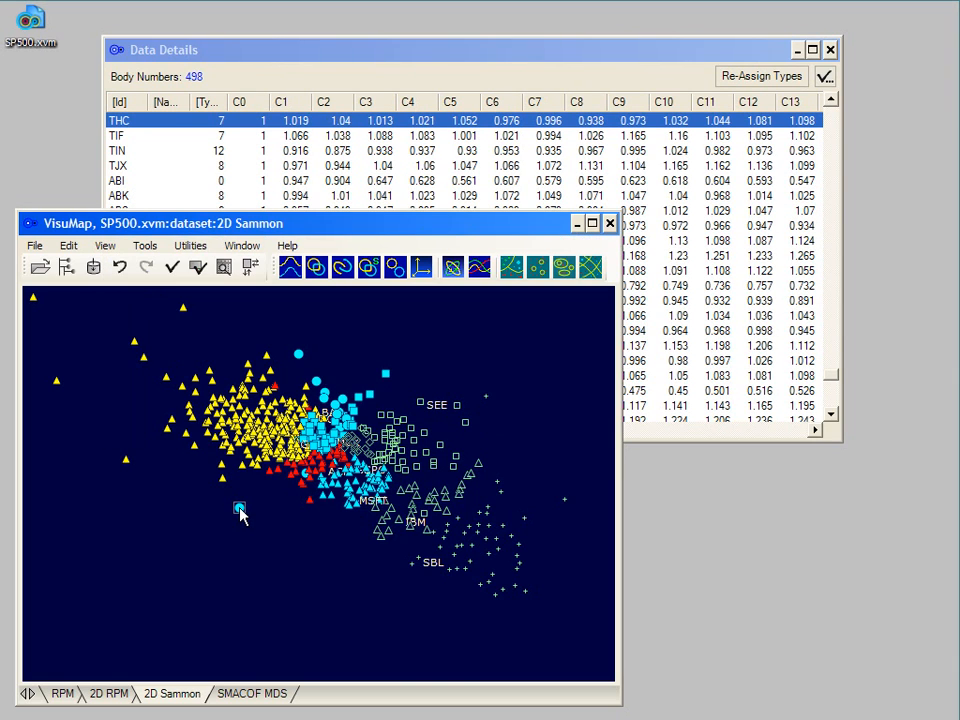
left_click(311, 502)
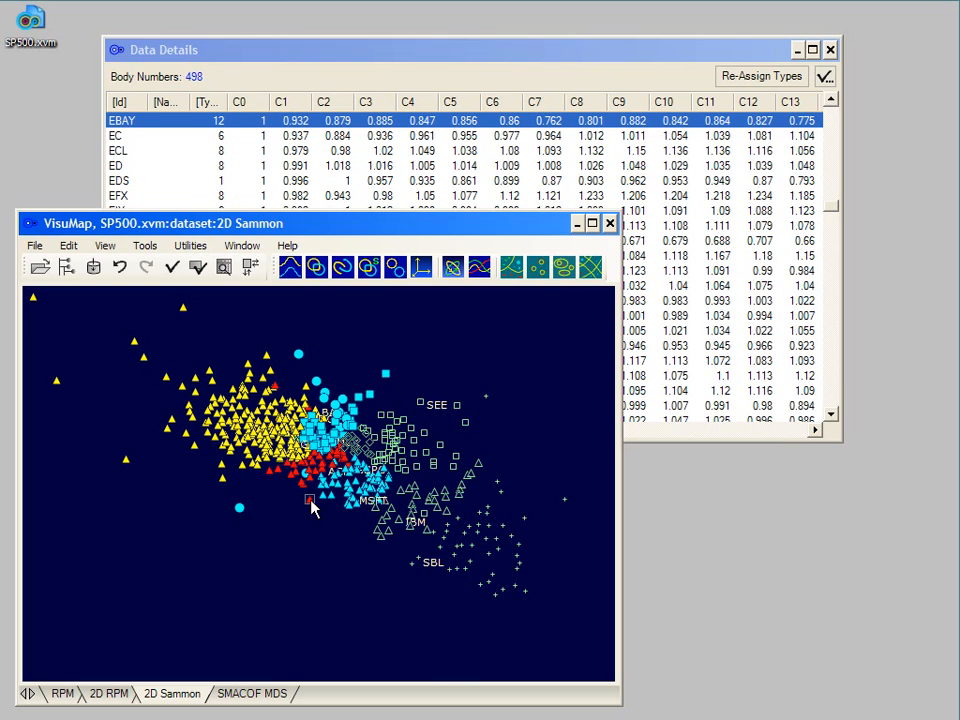
left_click(829, 50)
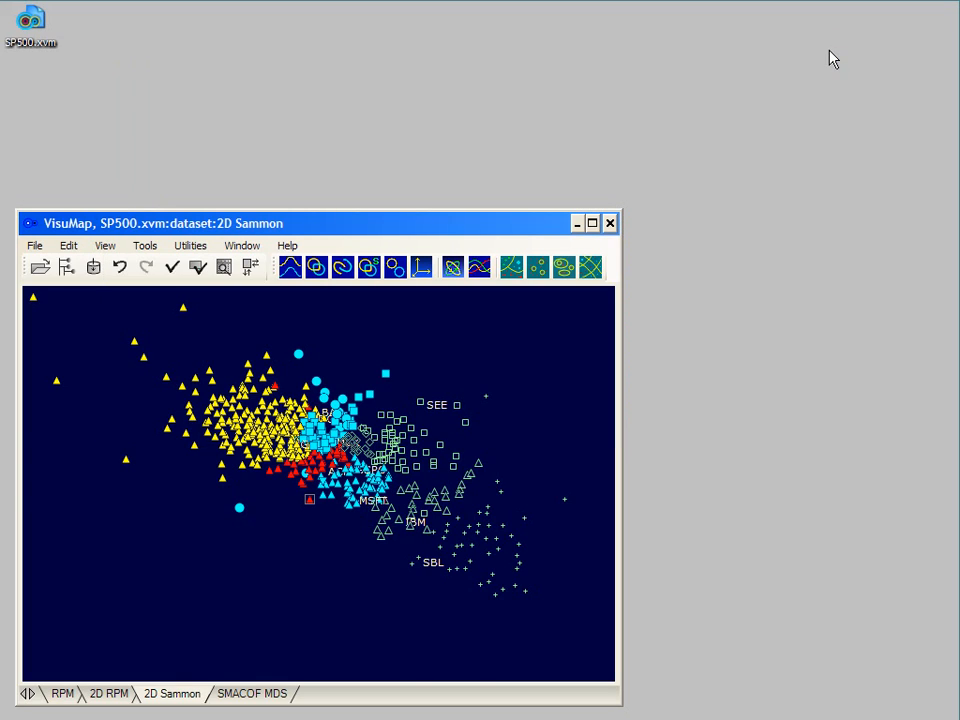
Step: Select the lower part of the central cluster on the map and examine the selected bodies' data details up to column C38
left_click_drag(203, 438, 324, 532)
right_click(294, 477)
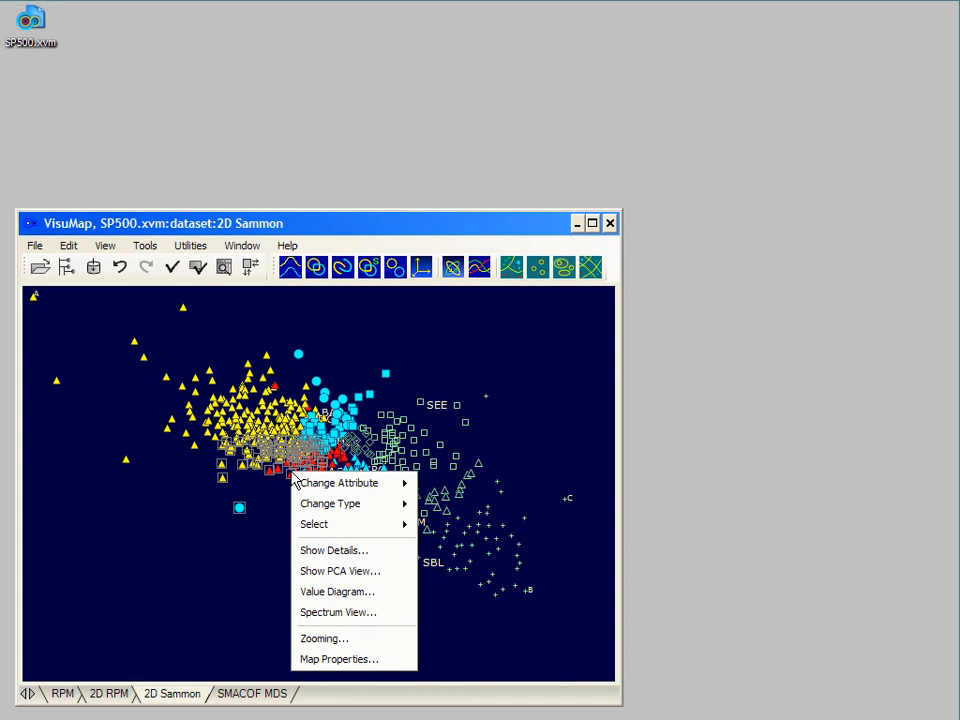
left_click(330, 552)
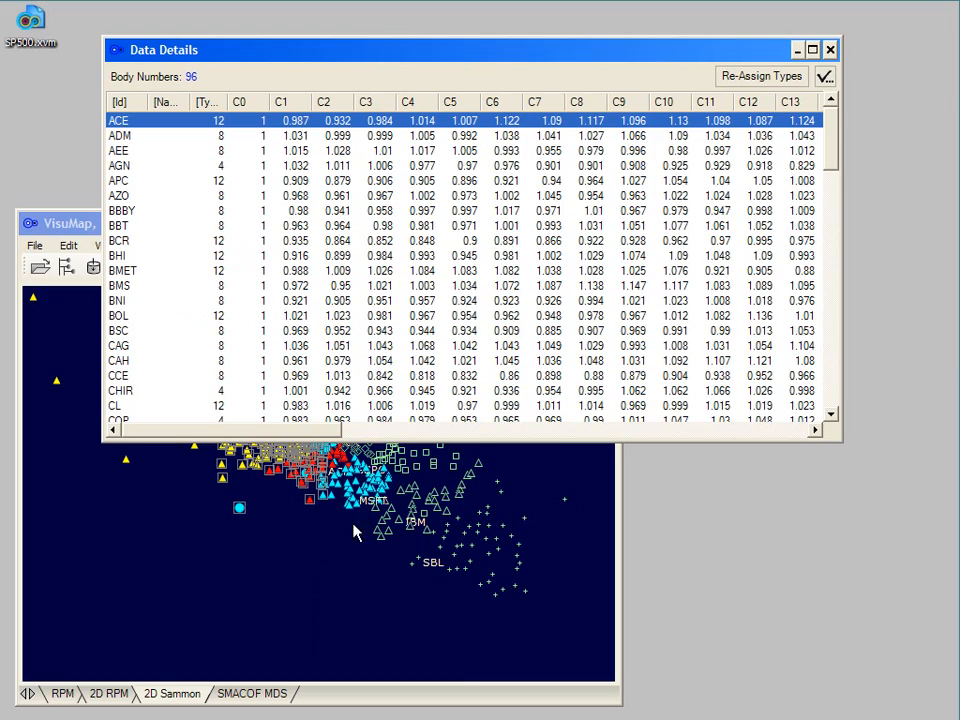
left_click_drag(312, 436, 632, 446)
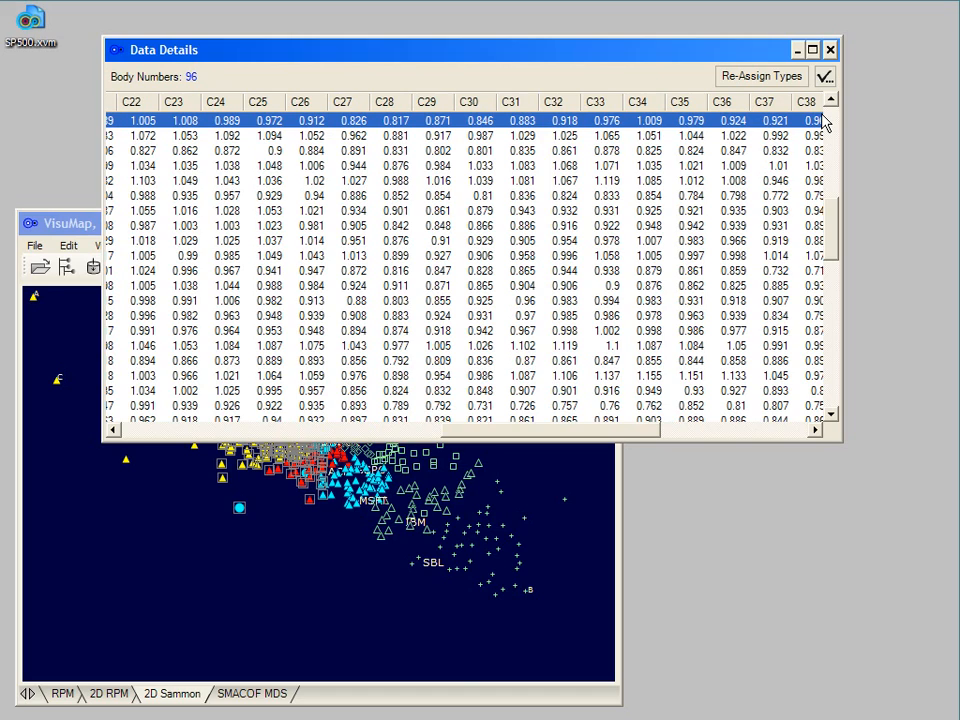
Step: Set the data details table's Zooming to Small, browse the columns and select the BSC row
left_click(824, 77)
left_click(559, 513)
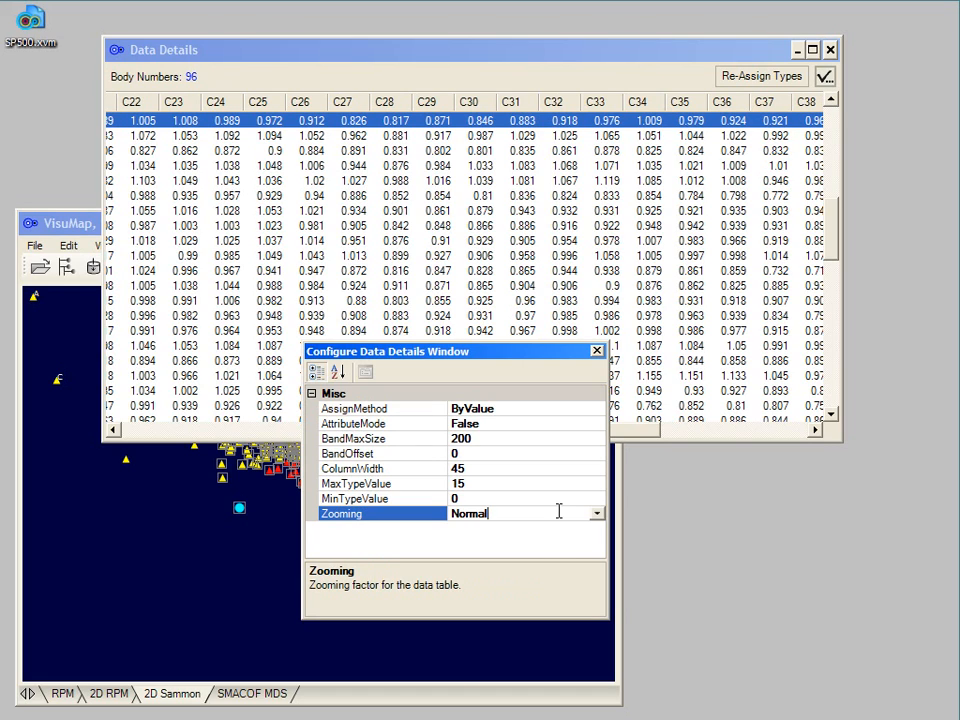
left_click(598, 514)
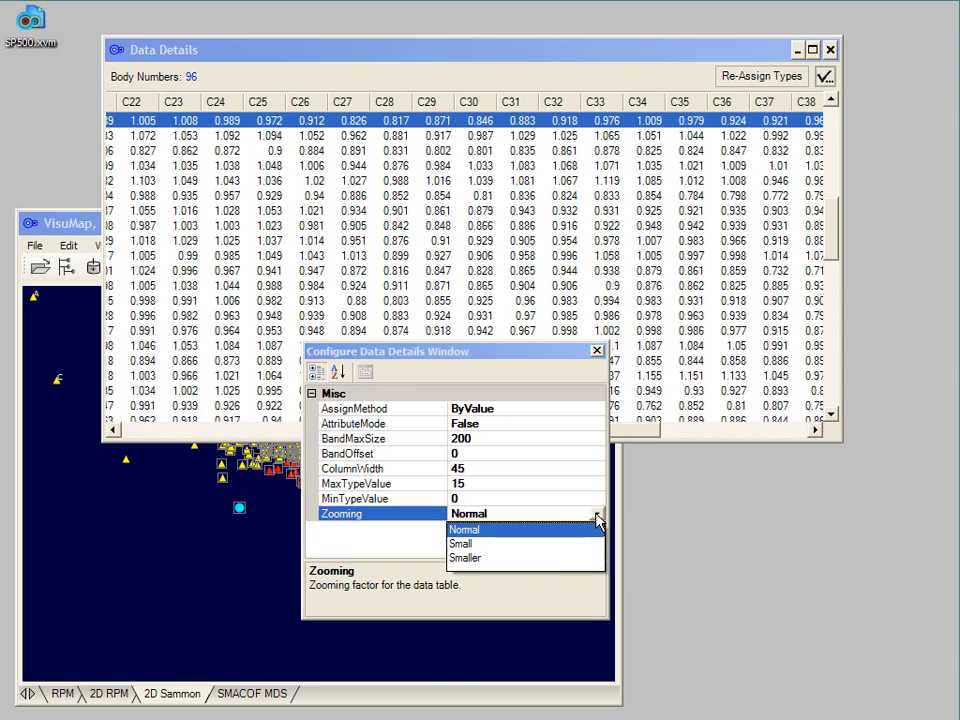
left_click(550, 545)
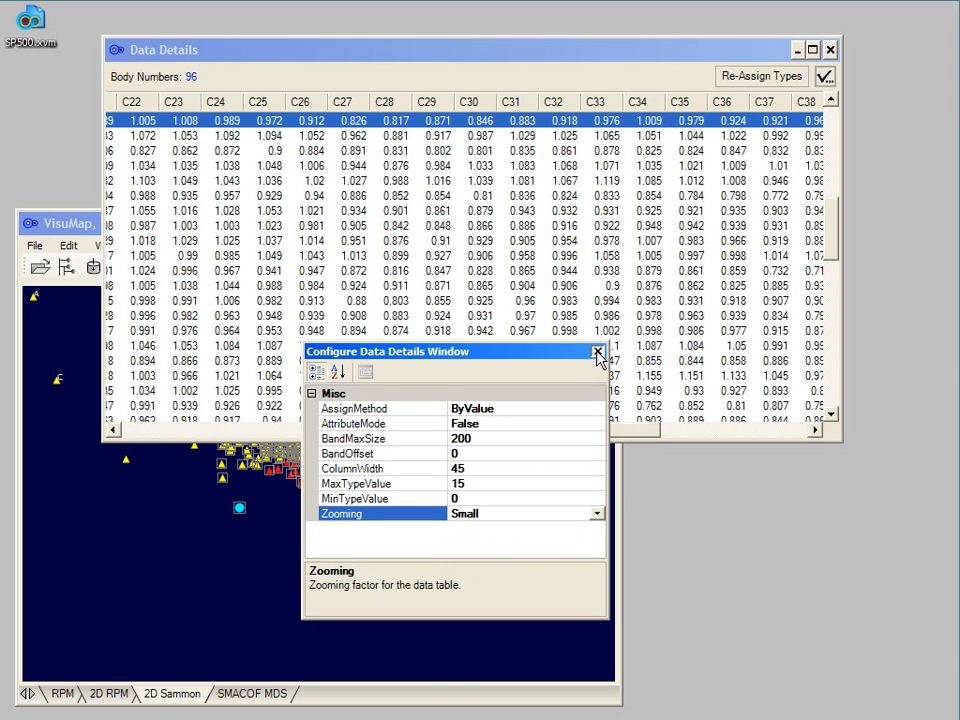
left_click(598, 351)
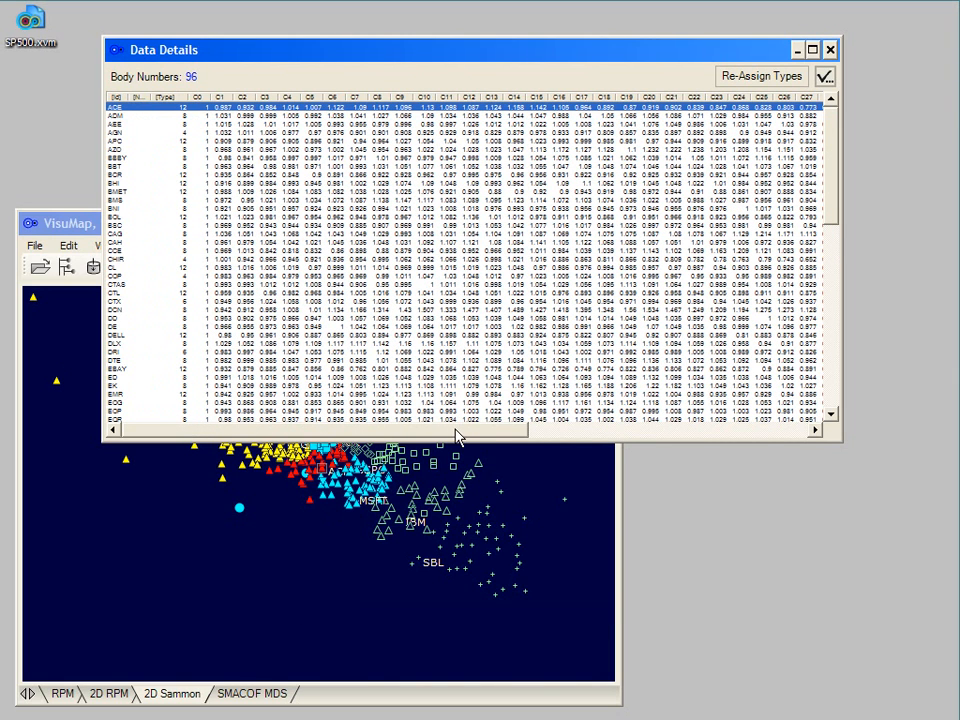
left_click_drag(456, 431, 600, 435)
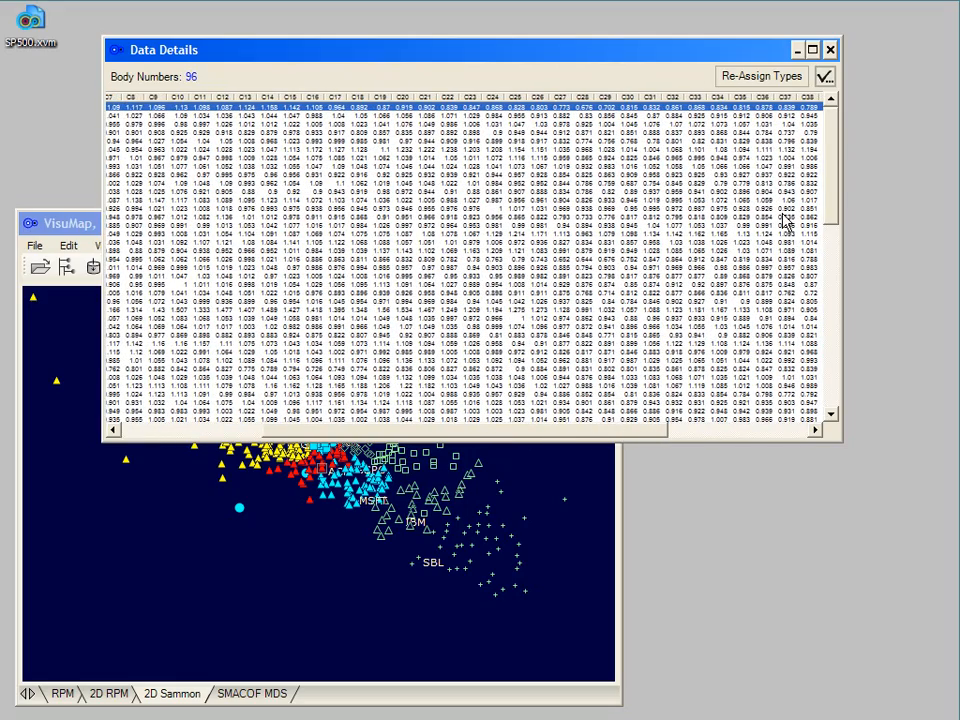
left_click(714, 228)
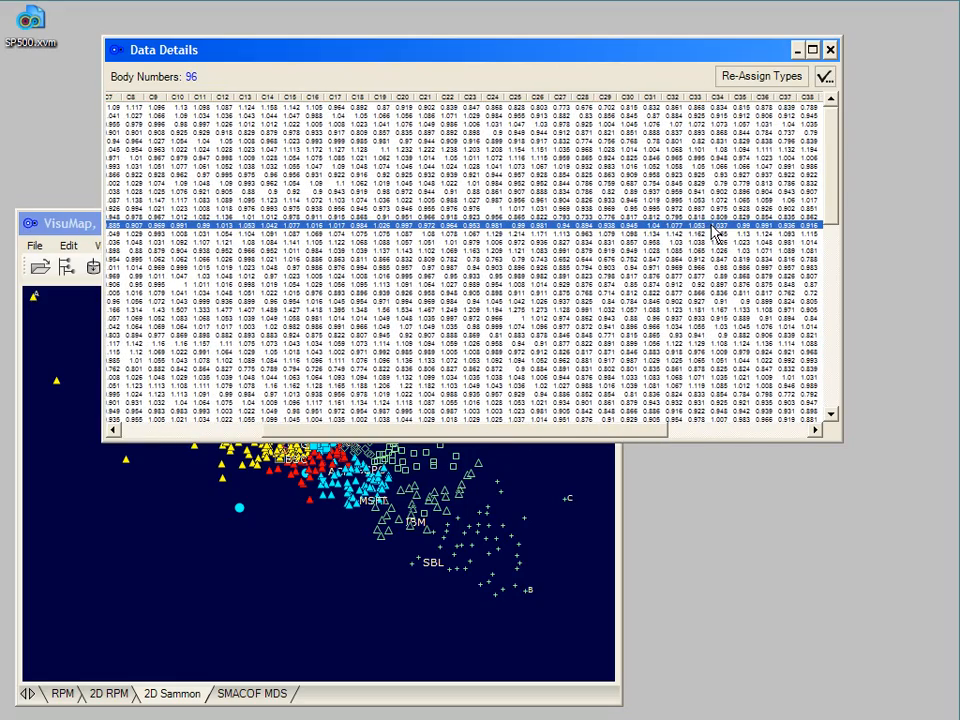
Step: Set the data details table's Zooming to Normal and close the Data Details window
left_click(824, 77)
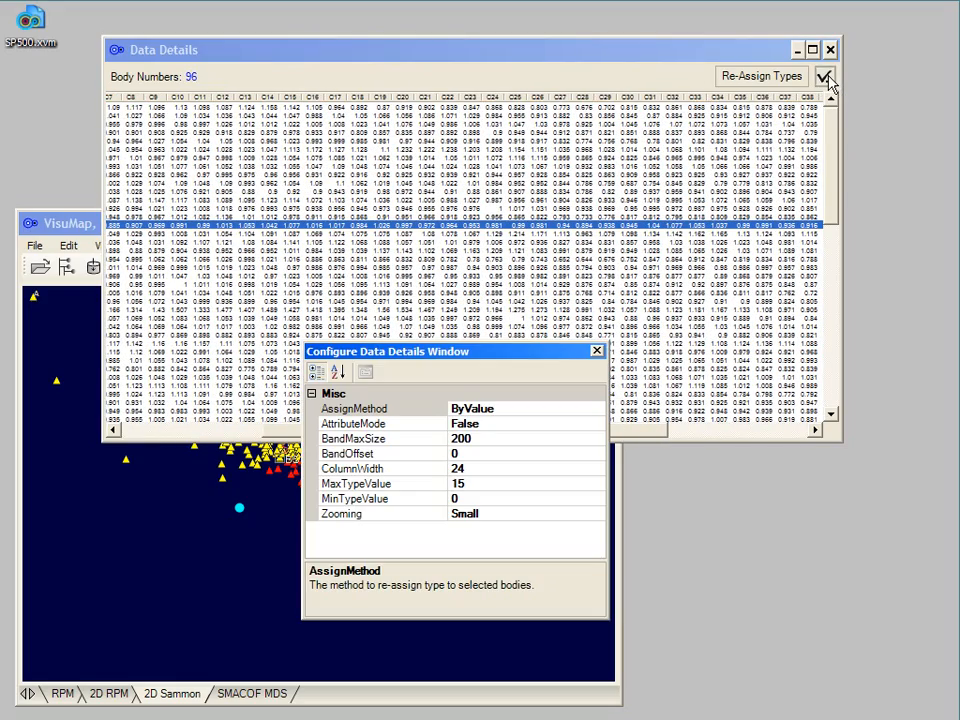
double_click(504, 515)
double_click(504, 515)
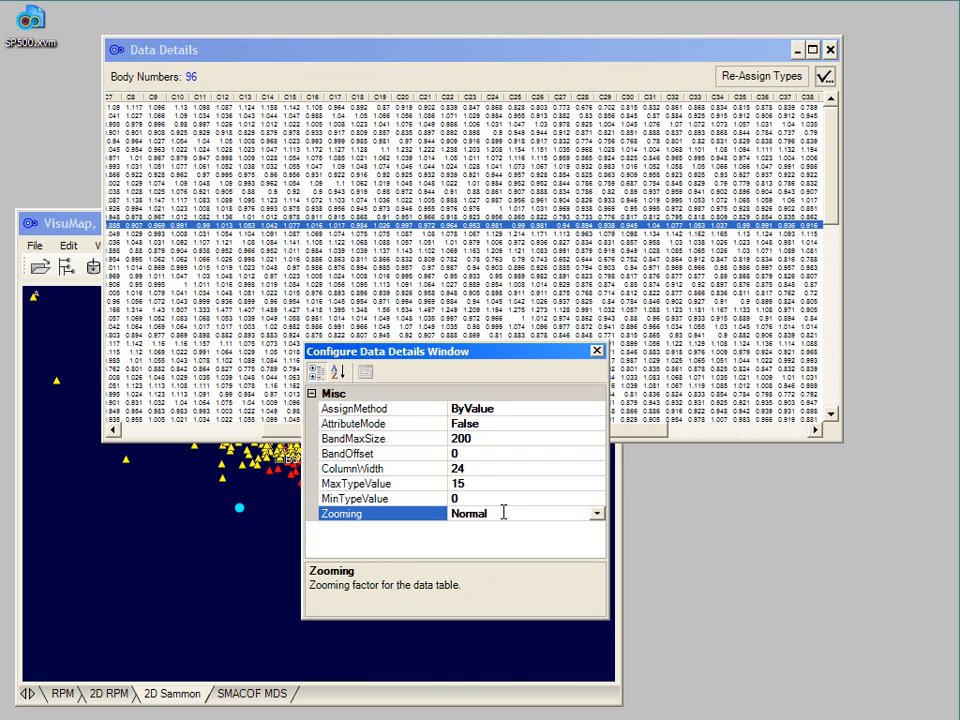
left_click(597, 353)
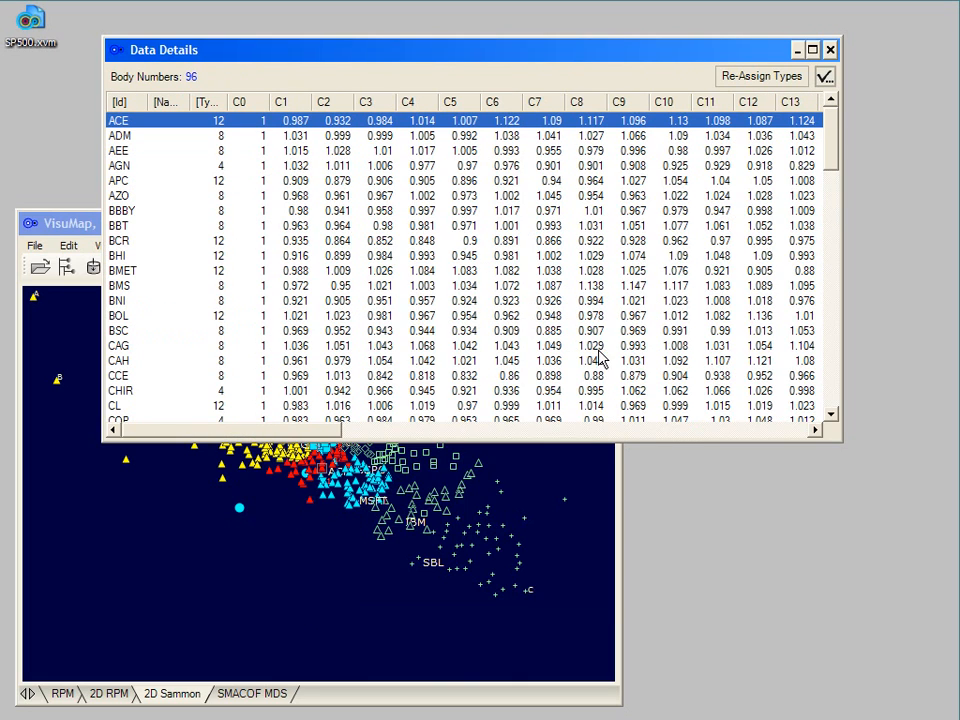
left_click(829, 50)
Step: Open the recently used sample file MonetaryVariables.xvm
left_click(64, 268)
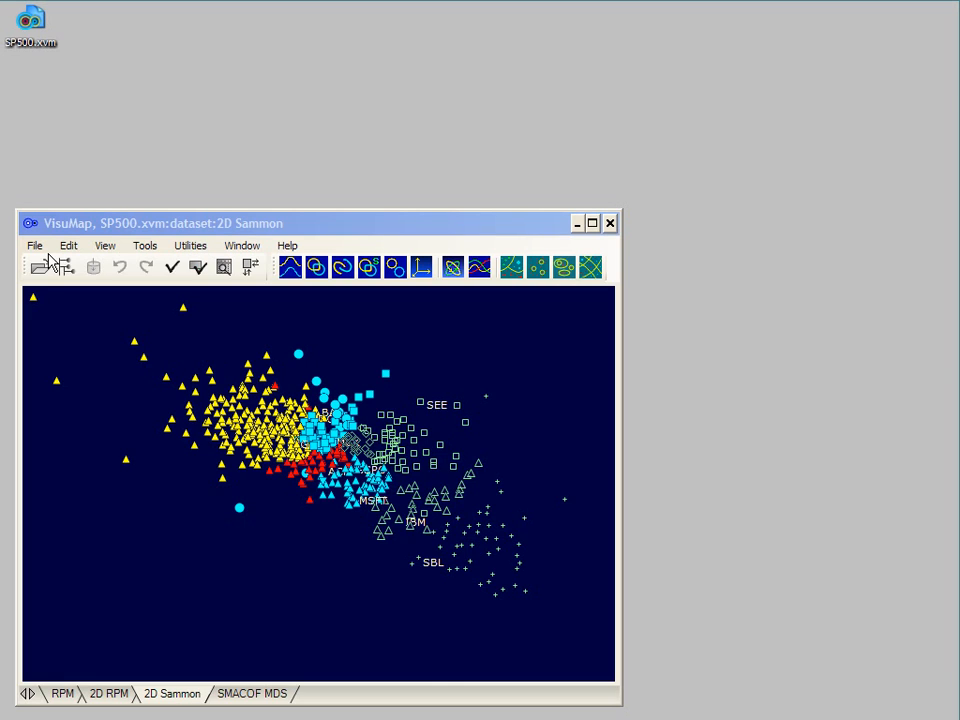
left_click(36, 247)
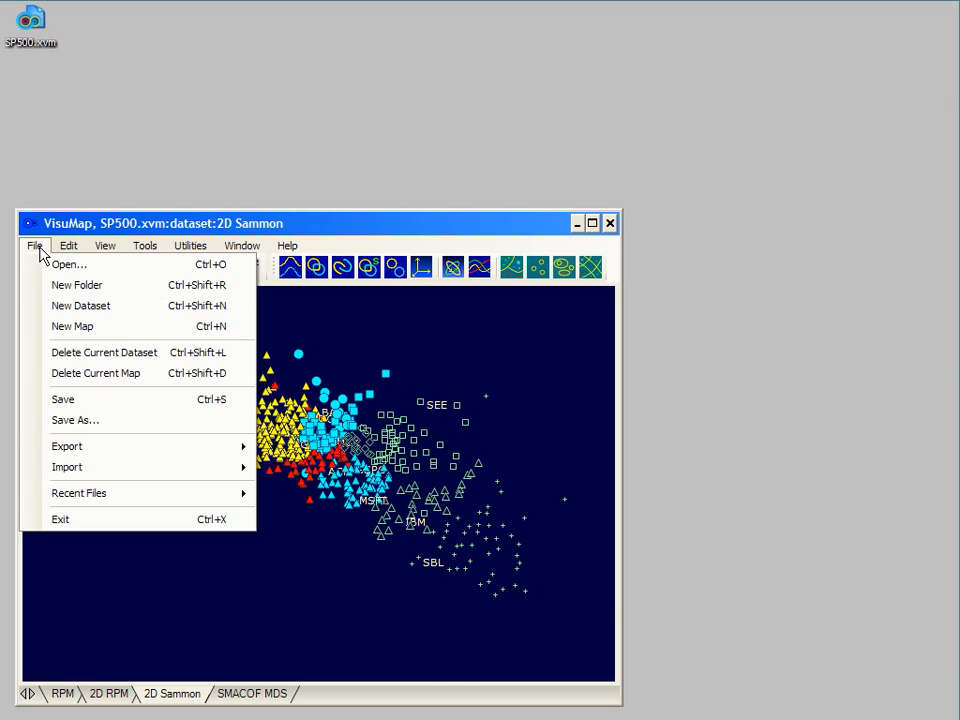
mouse_move(86, 496)
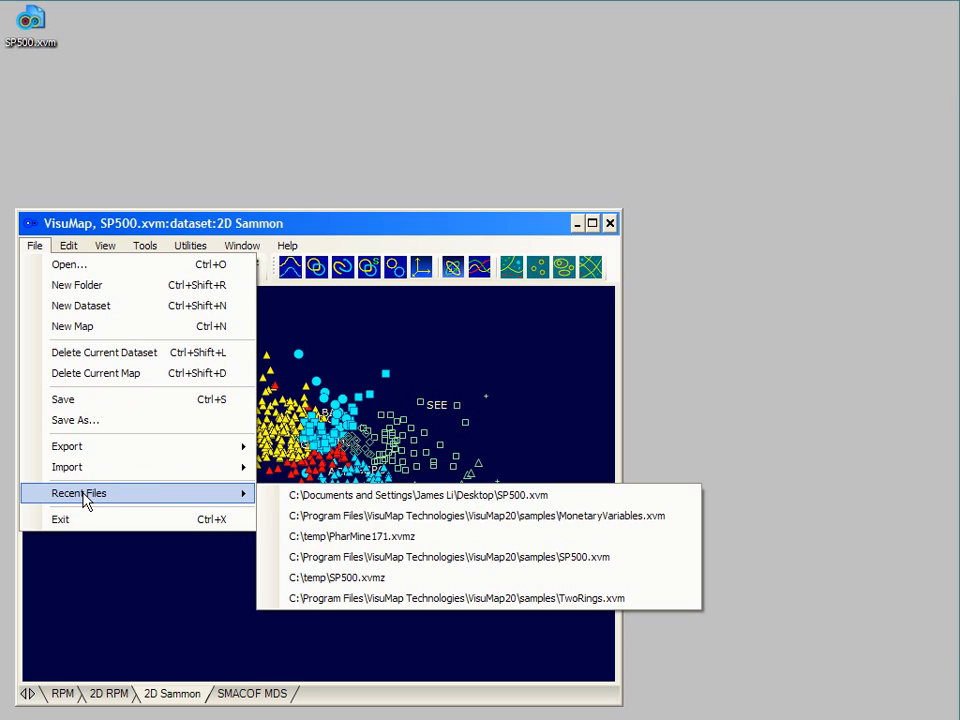
left_click(300, 516)
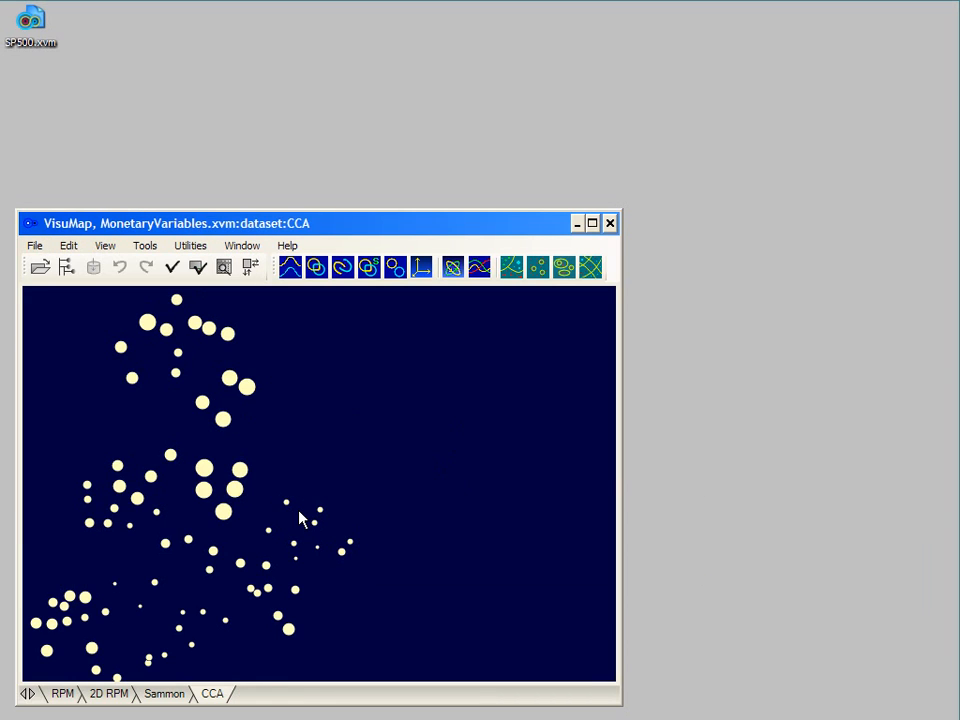
Step: Open the data details of the monetary dataset, select the Sep 2002 row and clear that selection
left_click(225, 270)
left_click(392, 115)
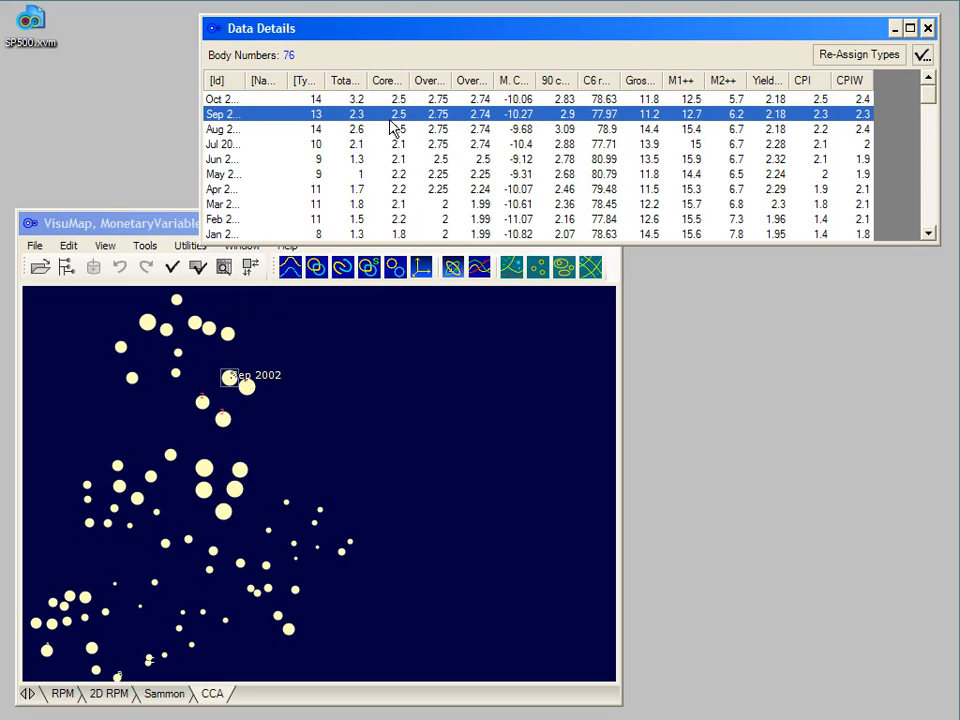
left_click(578, 120, "ctrl")
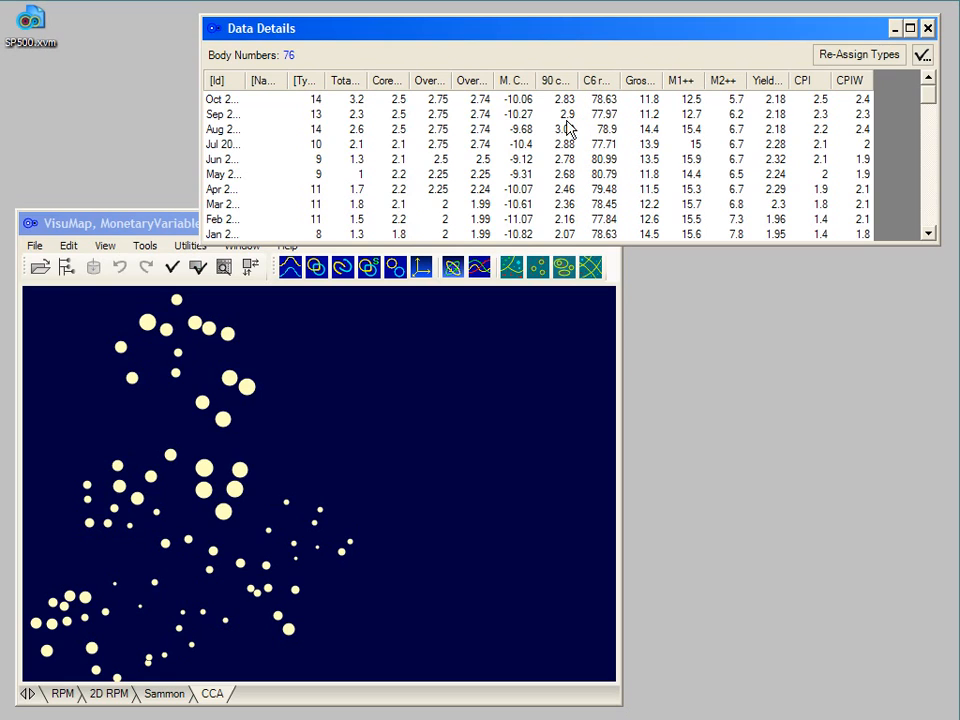
Step: Widen and sort by the Total CPI column, and re-assign the body types according to its values
double_click(369, 80)
left_click(352, 80)
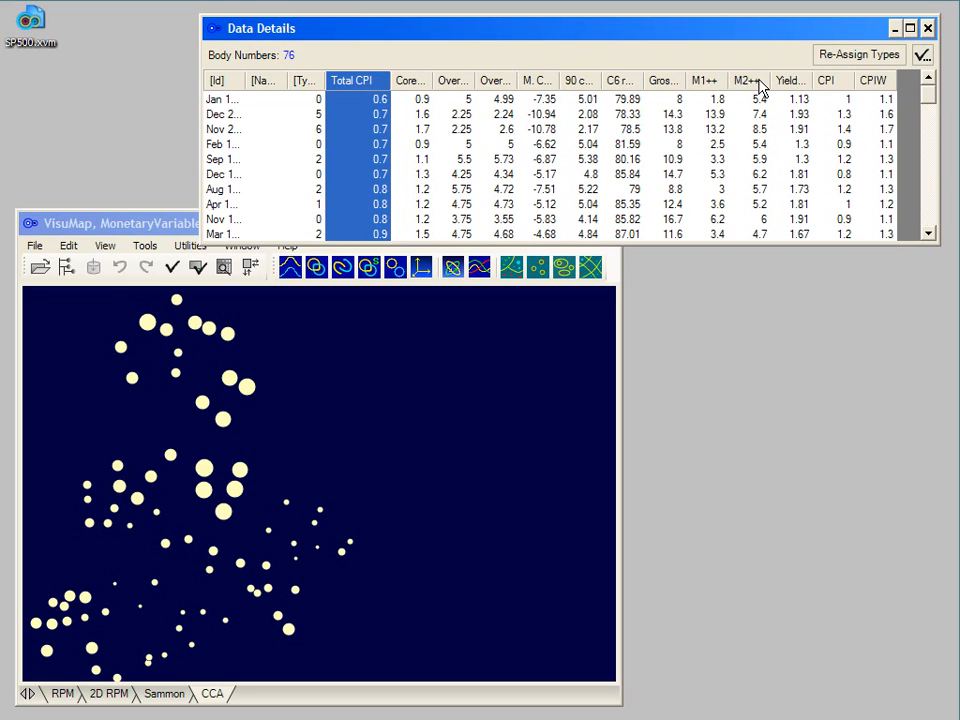
left_click(828, 57)
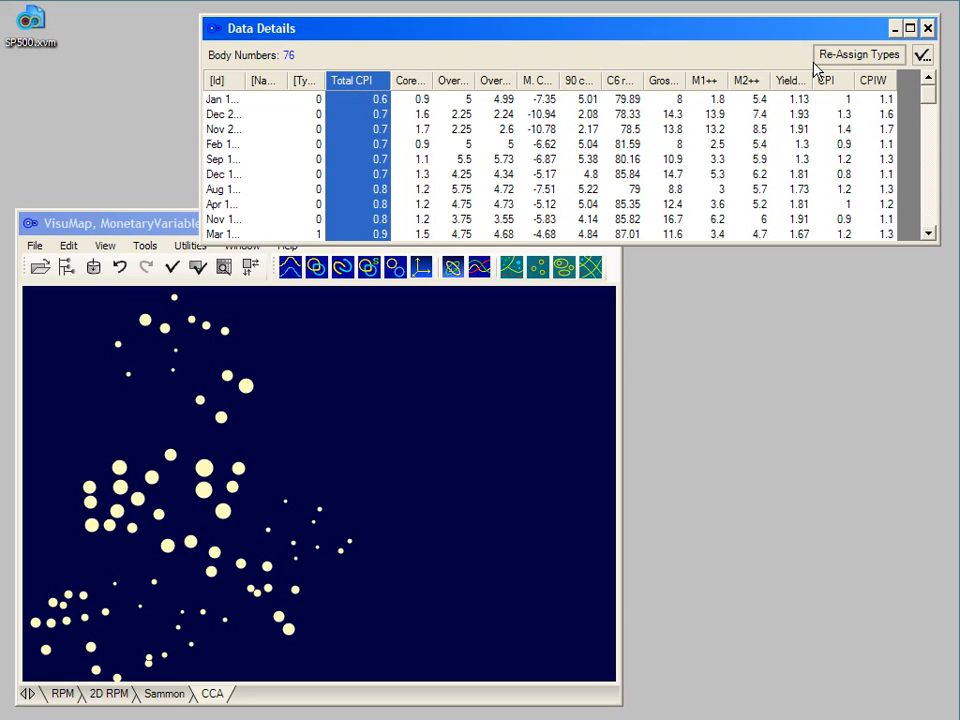
Step: Sort the data table by the M2++ column and re-assign the body types according to its values
left_click(757, 84)
left_click(758, 85)
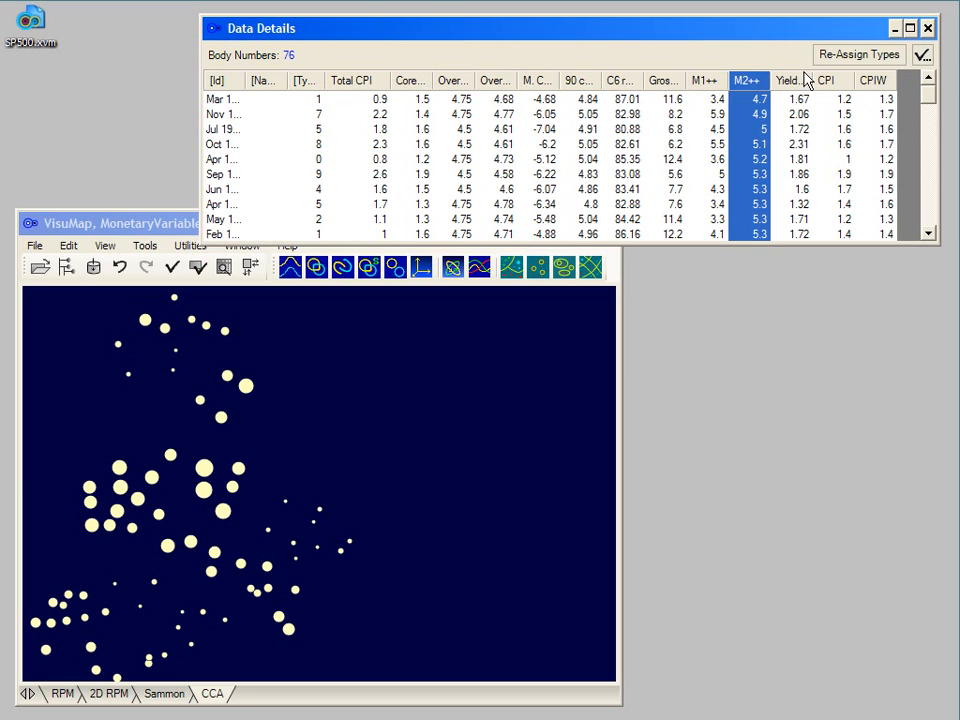
left_click(866, 62)
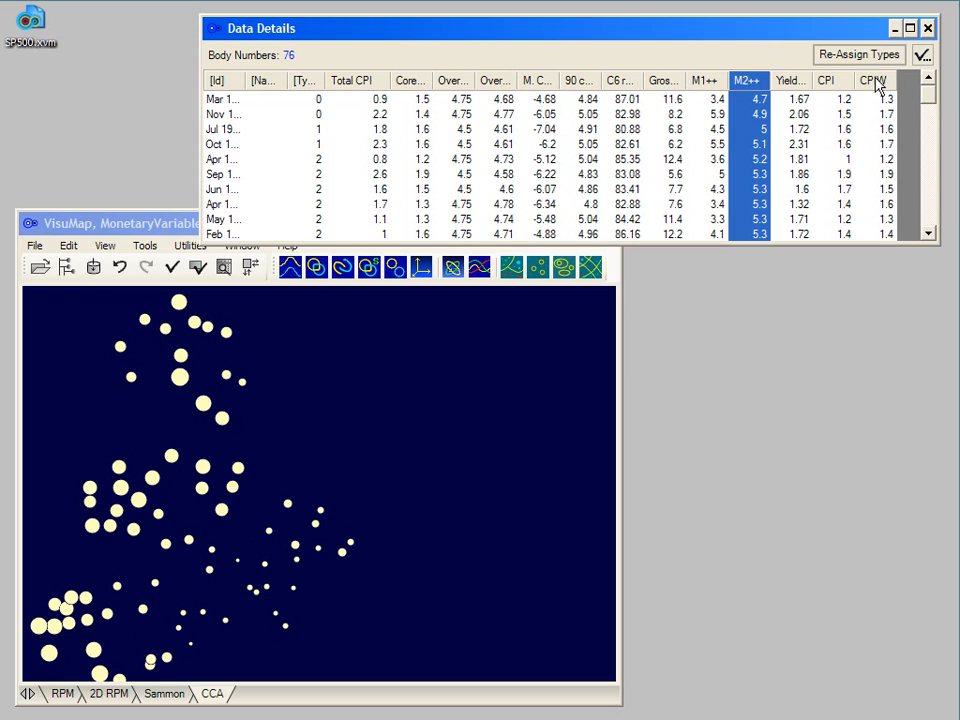
Step: Sort the data table by the CPIW column, re-assign the body types according to its values, and close the data details
left_click(875, 84)
left_click(876, 84)
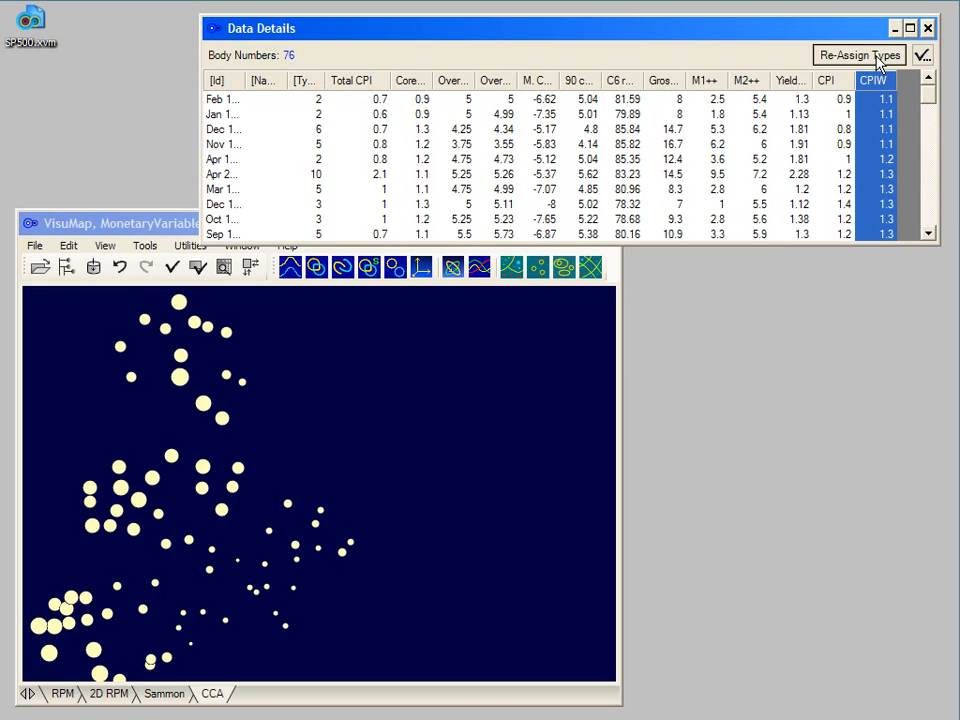
left_click(879, 58)
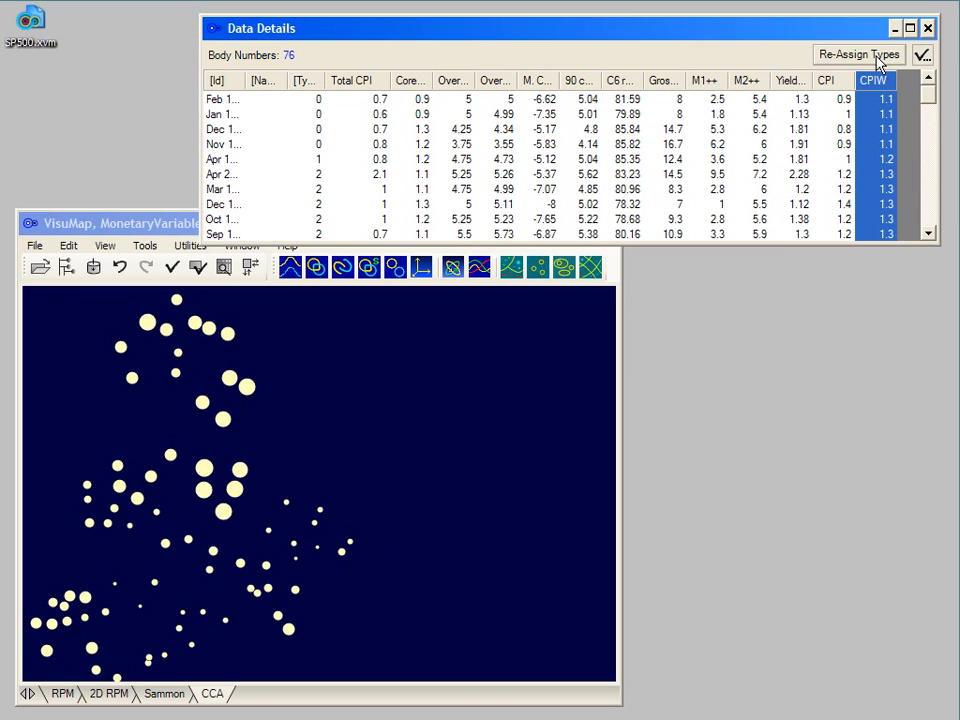
left_click(928, 29)
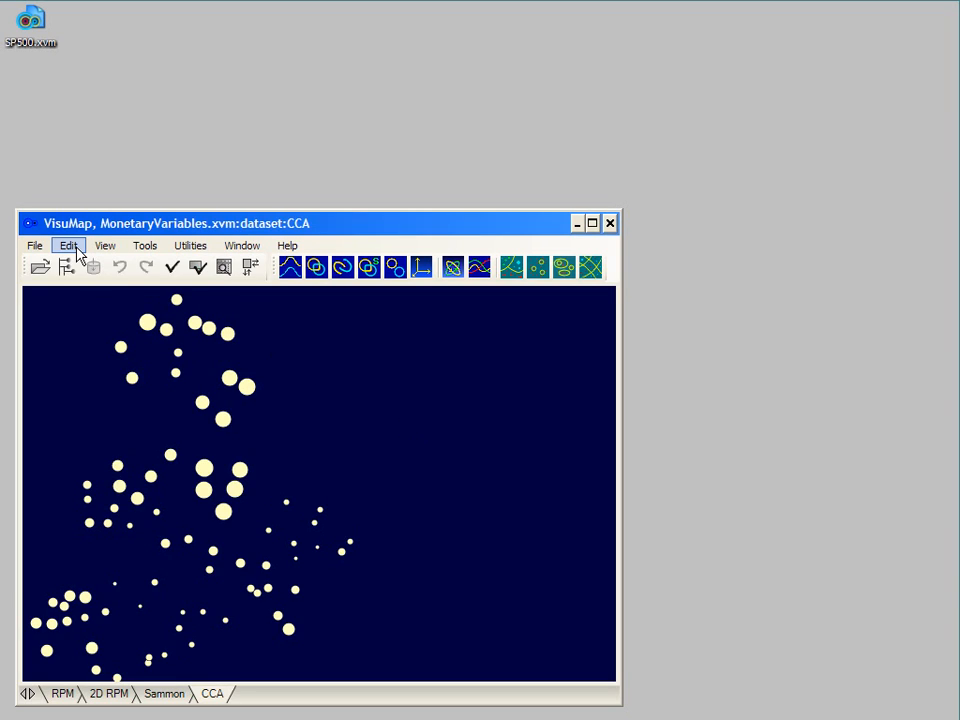
Step: Open the dataset's table values for editing and set the Total CPI of Sep 2002 to 2.3999
left_click(76, 249)
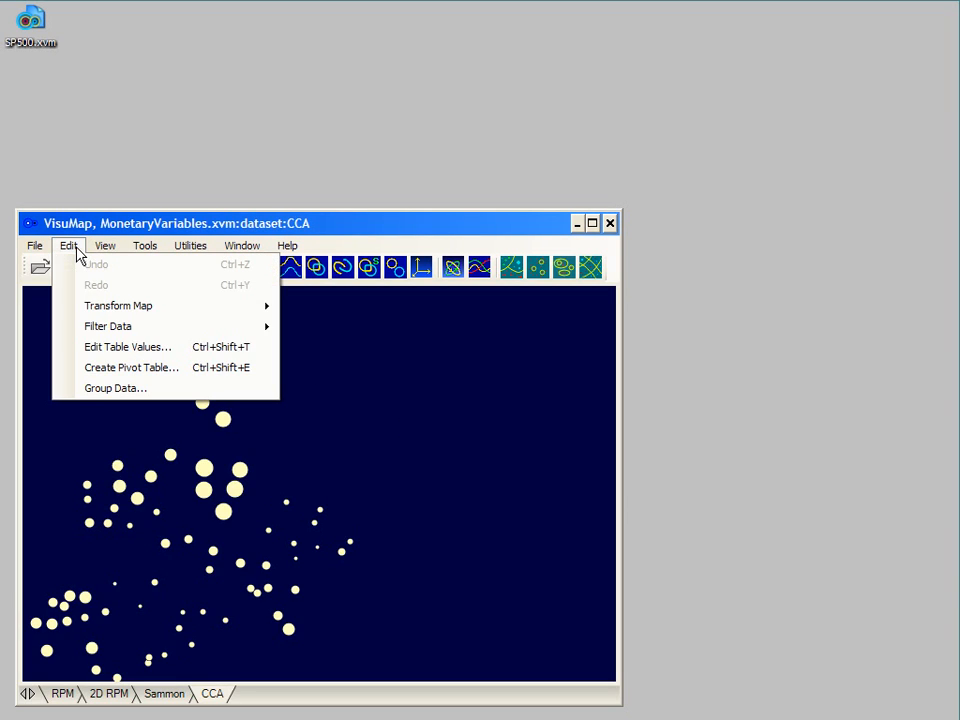
left_click(117, 350)
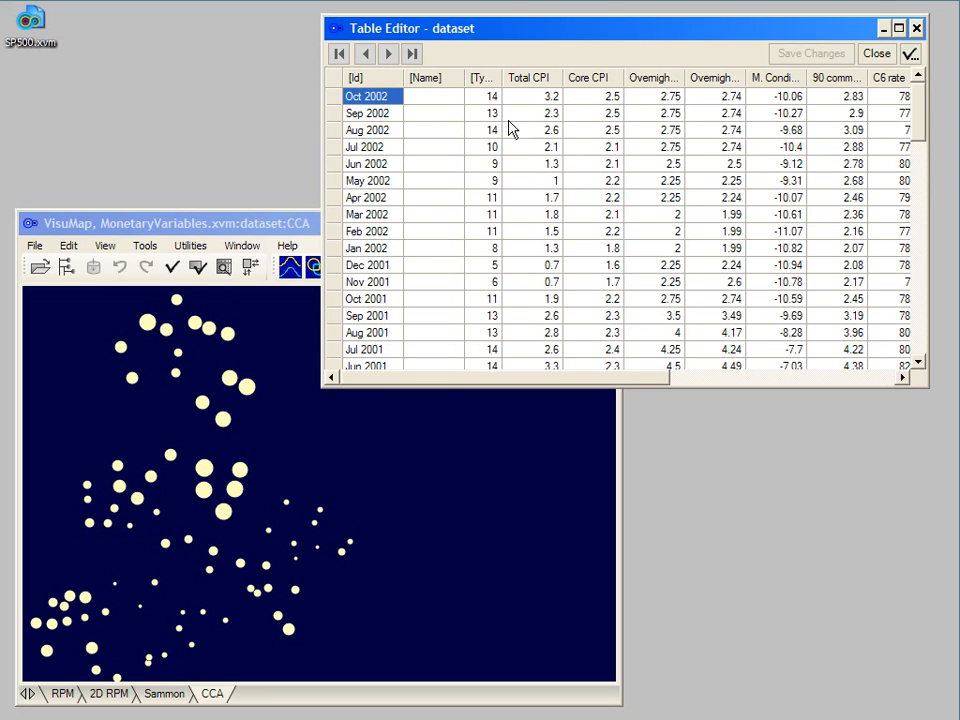
left_click(550, 114)
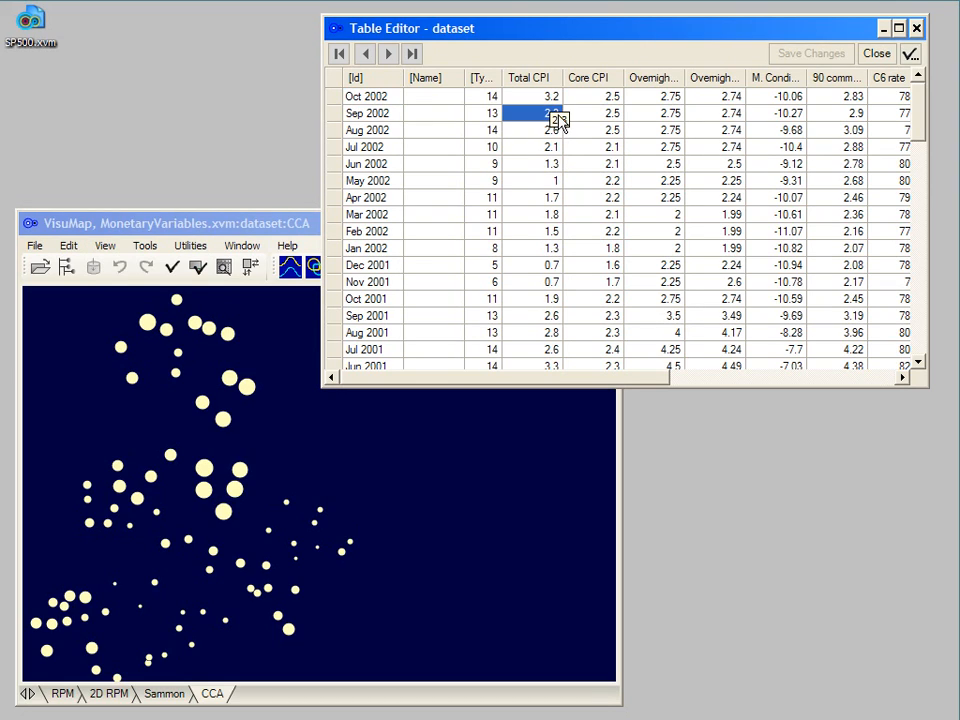
left_click(558, 118)
key("Right")
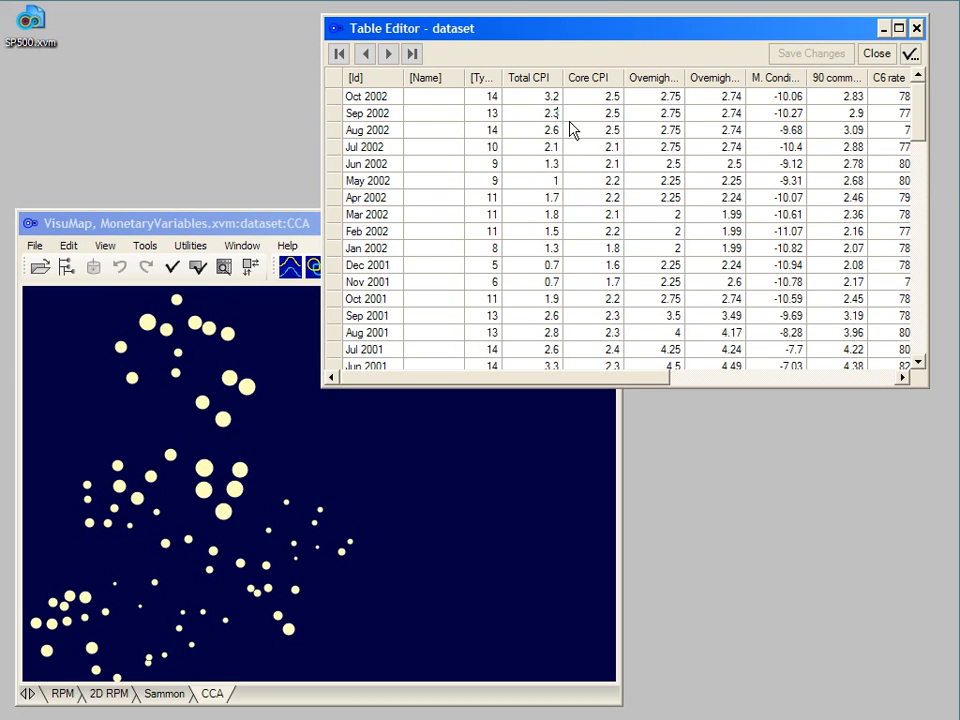
type("999")
Step: Locate the Sep 1999 record through its body on the map and append 999 to its Total CPI value
left_click(289, 630)
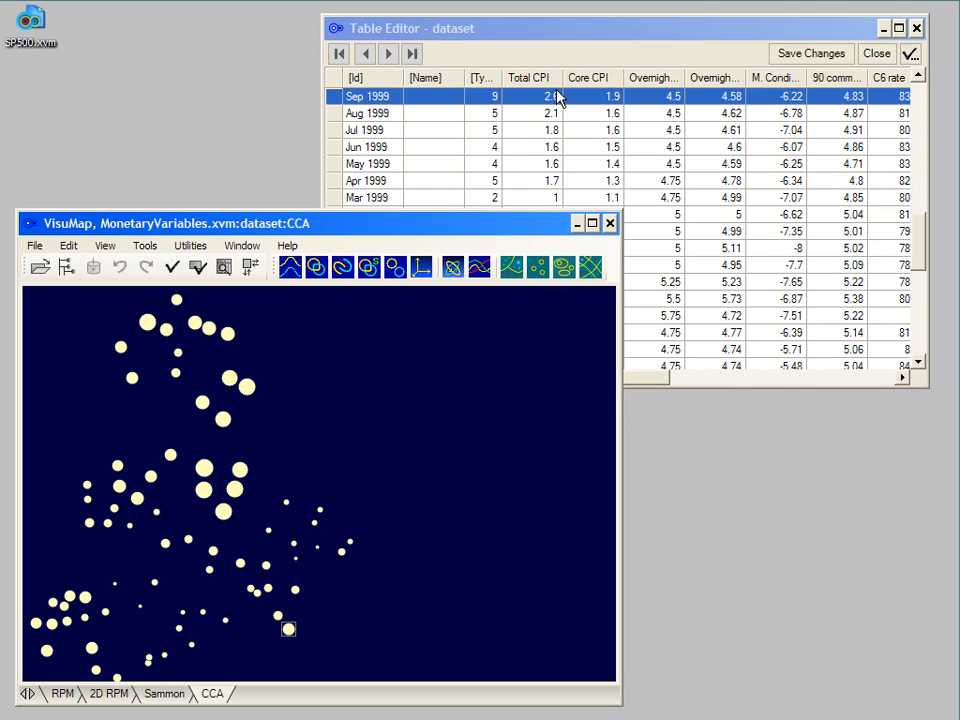
left_click(553, 97)
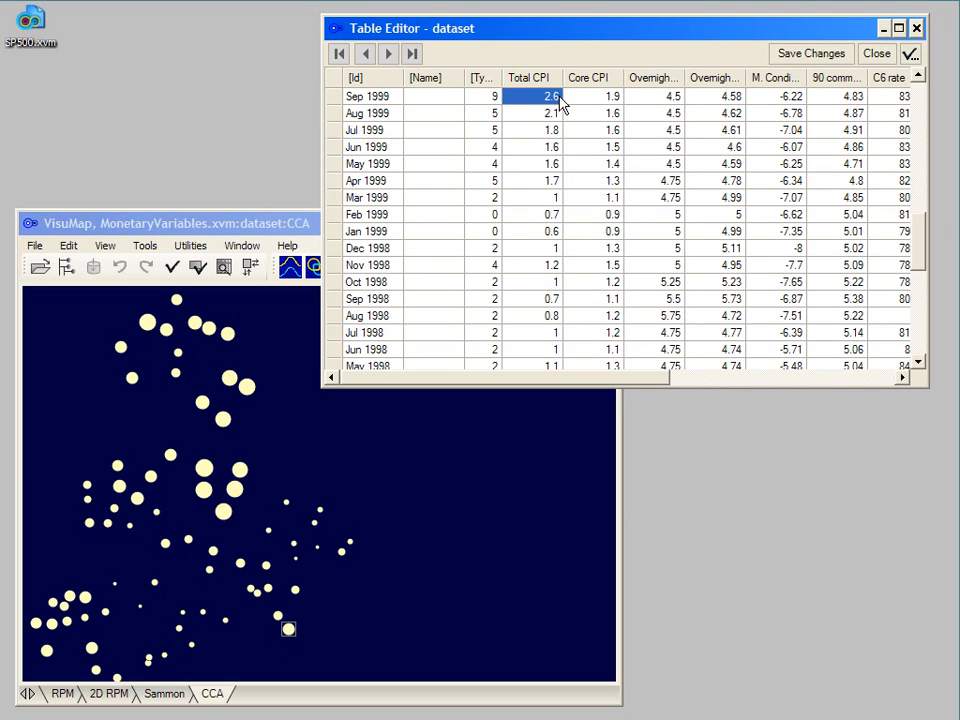
left_click(559, 98)
key("Right")
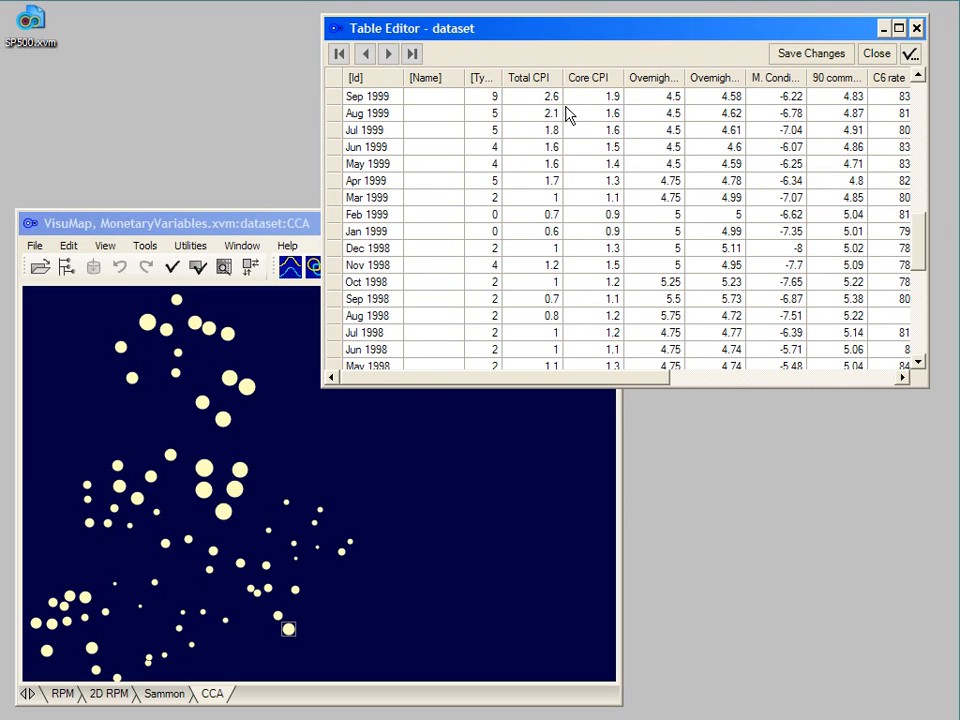
type("999")
Step: Add five new rows with the ID prefix Id- at the end of the table and select their IDs
left_click_drag(924, 236, 921, 327)
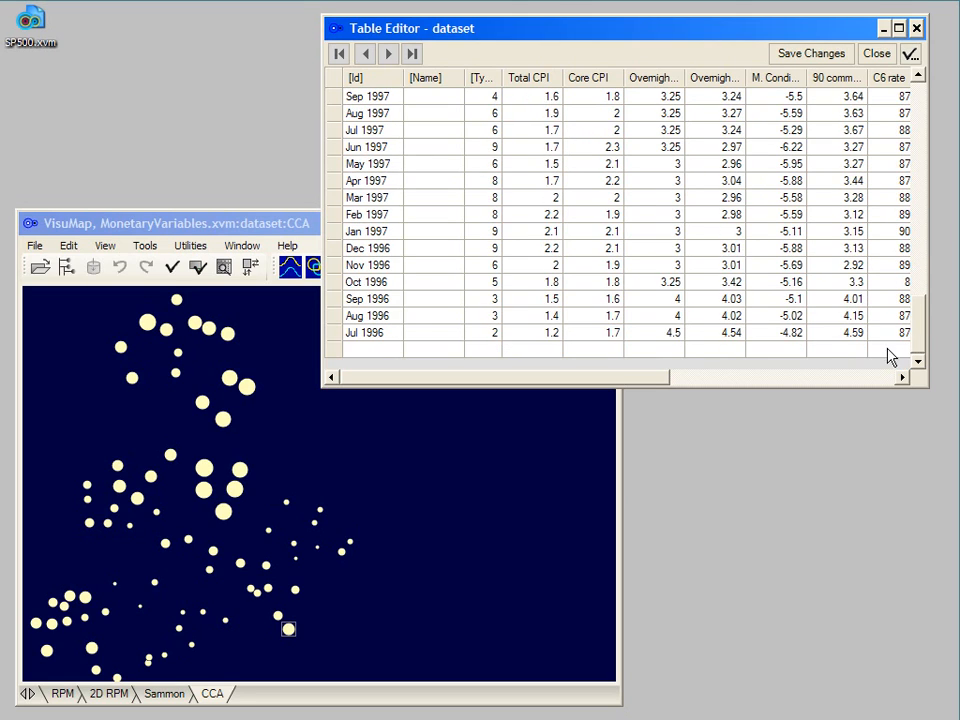
right_click(637, 354)
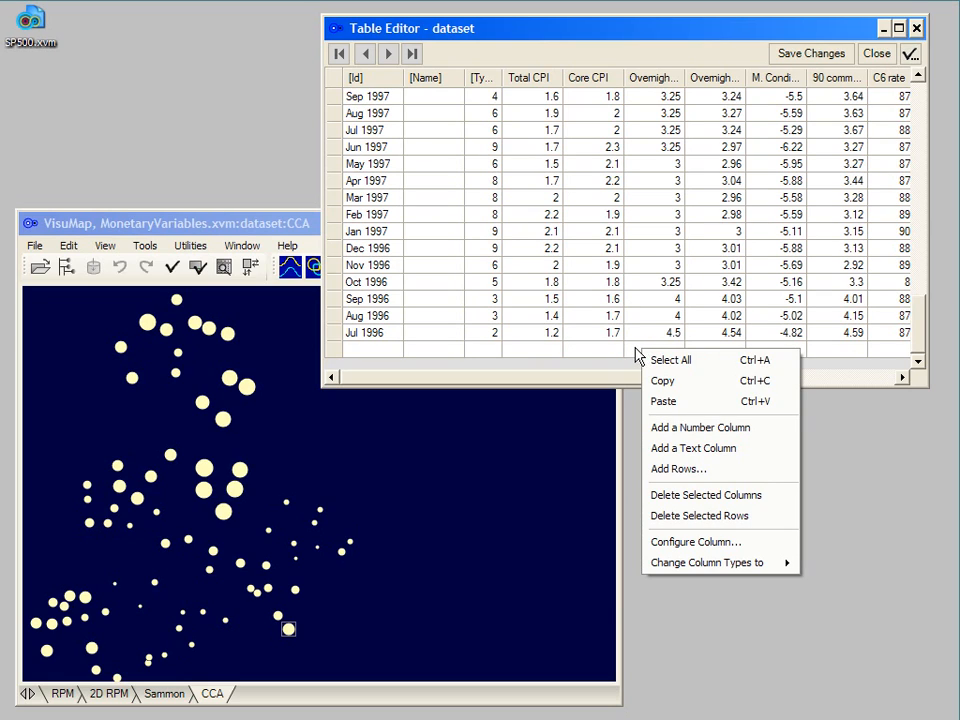
left_click(677, 472)
left_click_drag(227, 127, 287, 212)
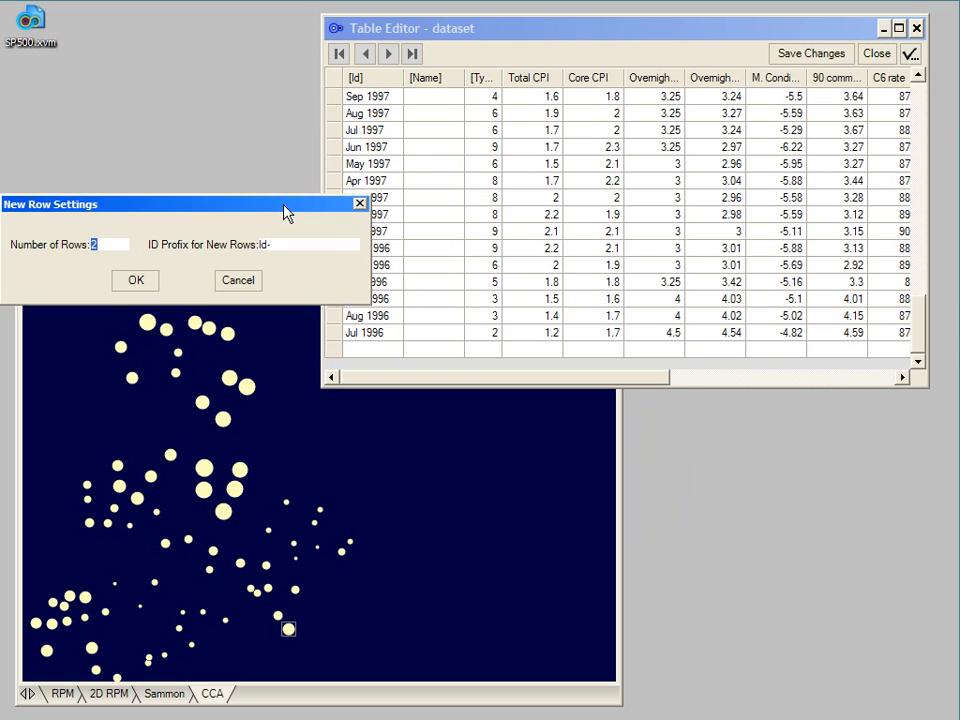
left_click(107, 243)
key("BackSpace")
type("5")
left_click(143, 286)
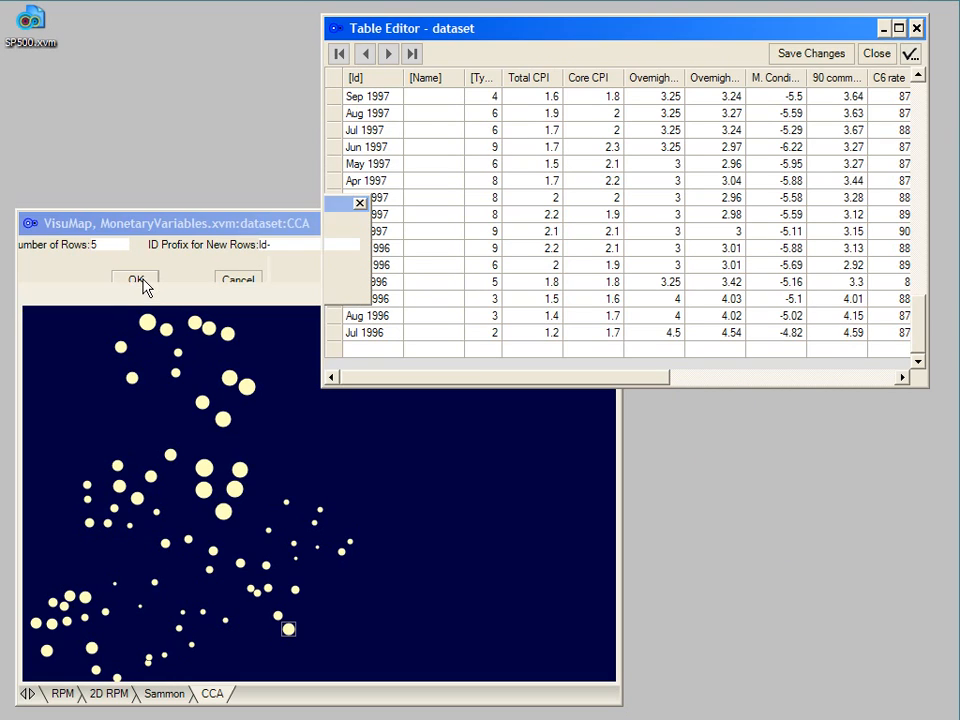
left_click(918, 358)
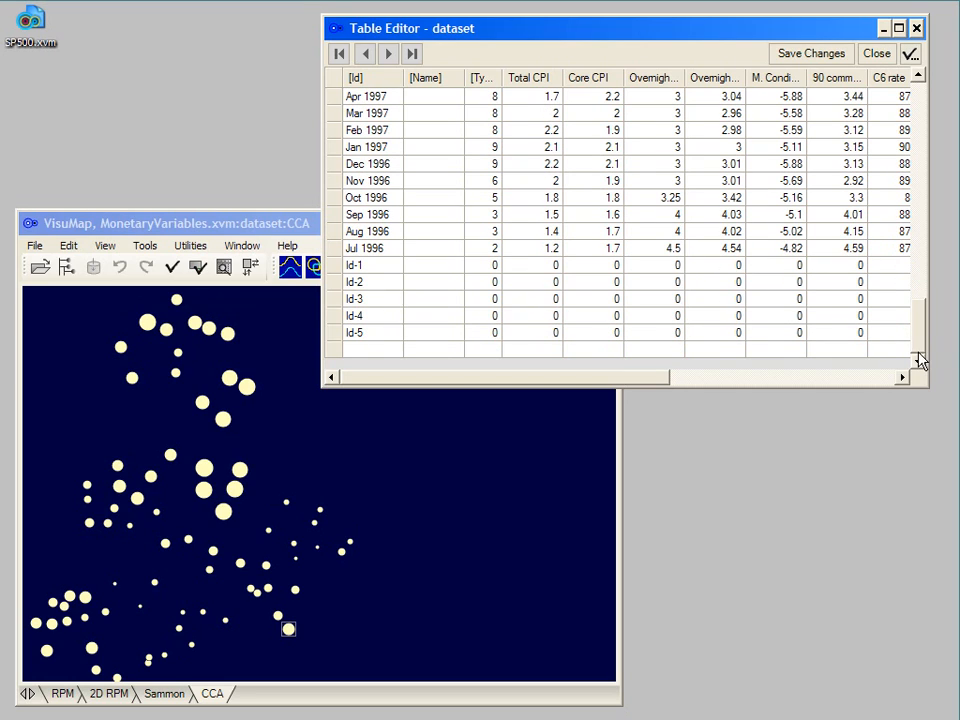
left_click_drag(356, 266, 358, 318)
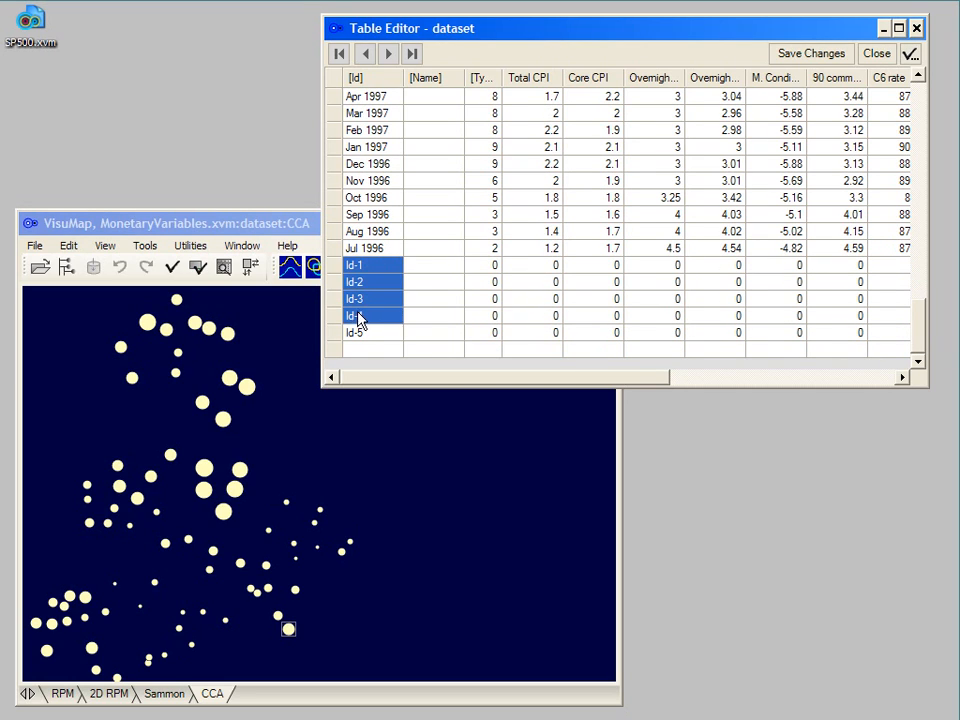
left_click(360, 333)
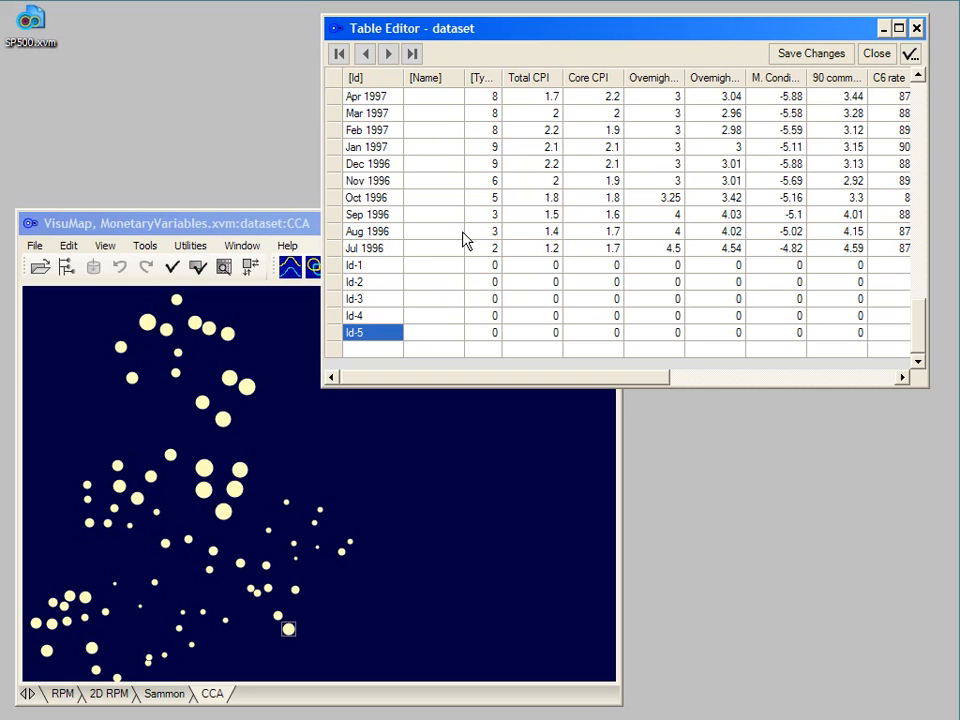
Step: Change the Id of the Overnight rate target column to Target
left_click(668, 80)
right_click(667, 86)
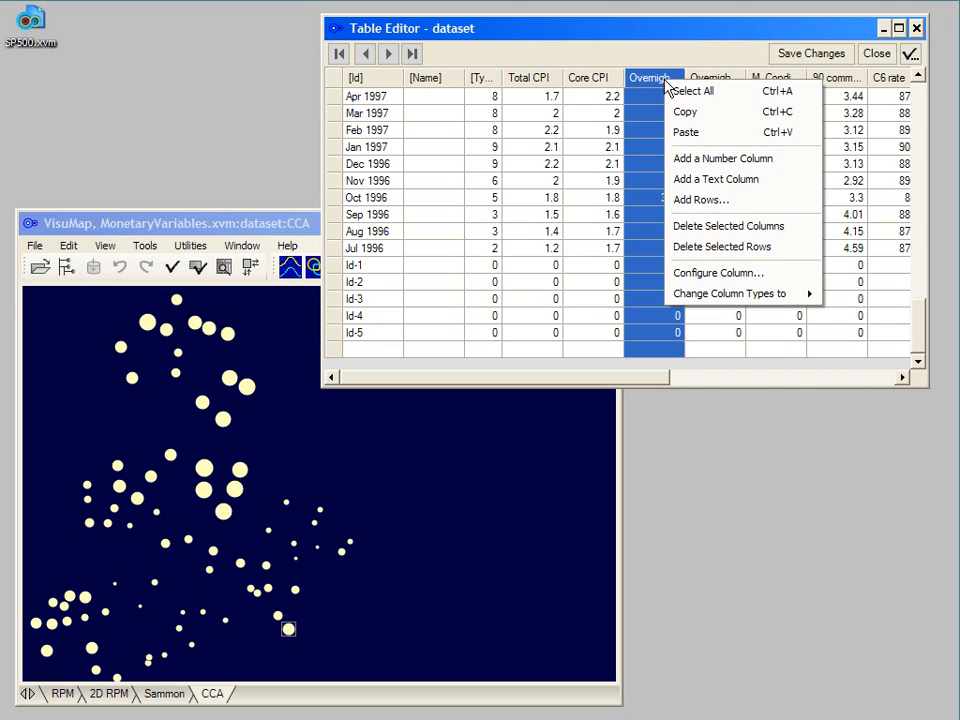
left_click(710, 273)
left_click_drag(170, 151, 270, 91)
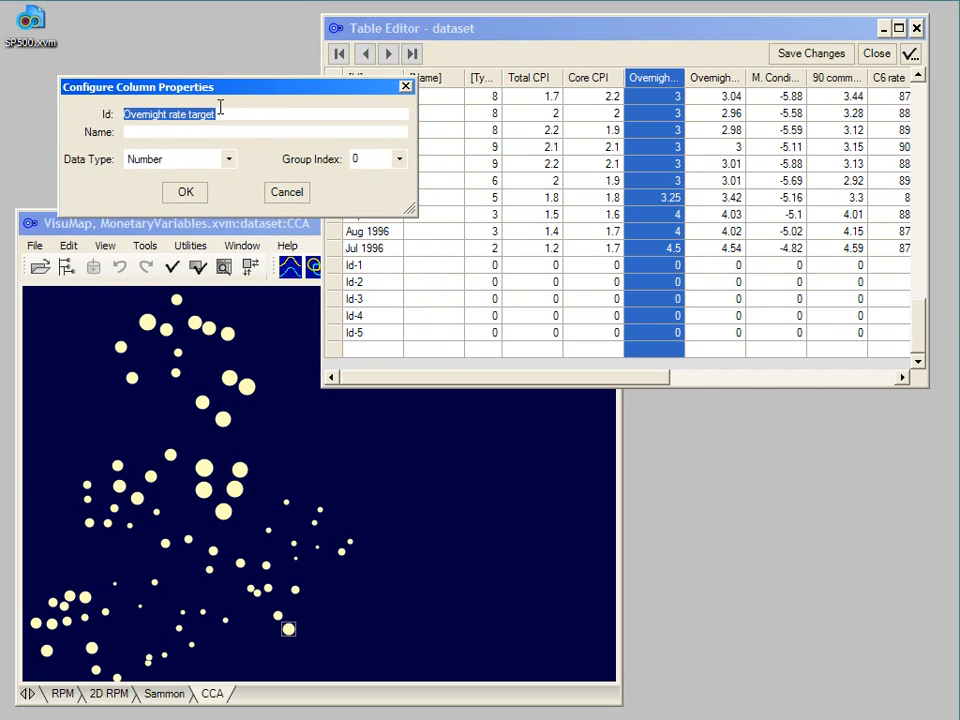
left_click_drag(193, 114, 110, 118)
type("T")
left_click(186, 194)
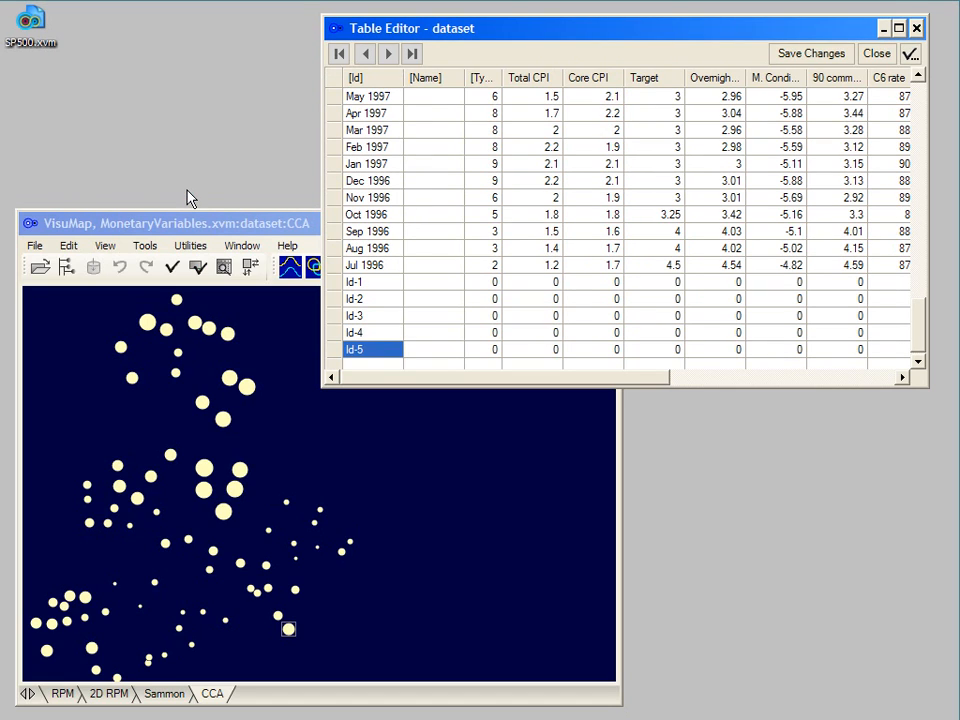
Step: Save the table edits, close the editor, and check the updated dataset in the data details
left_click(811, 54)
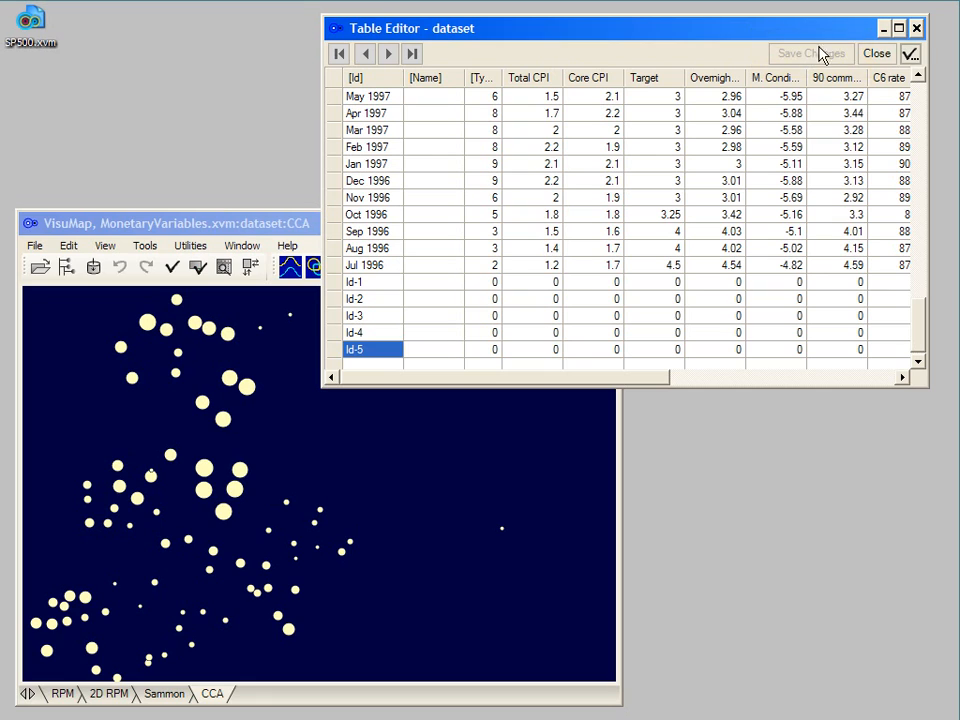
left_click(916, 28)
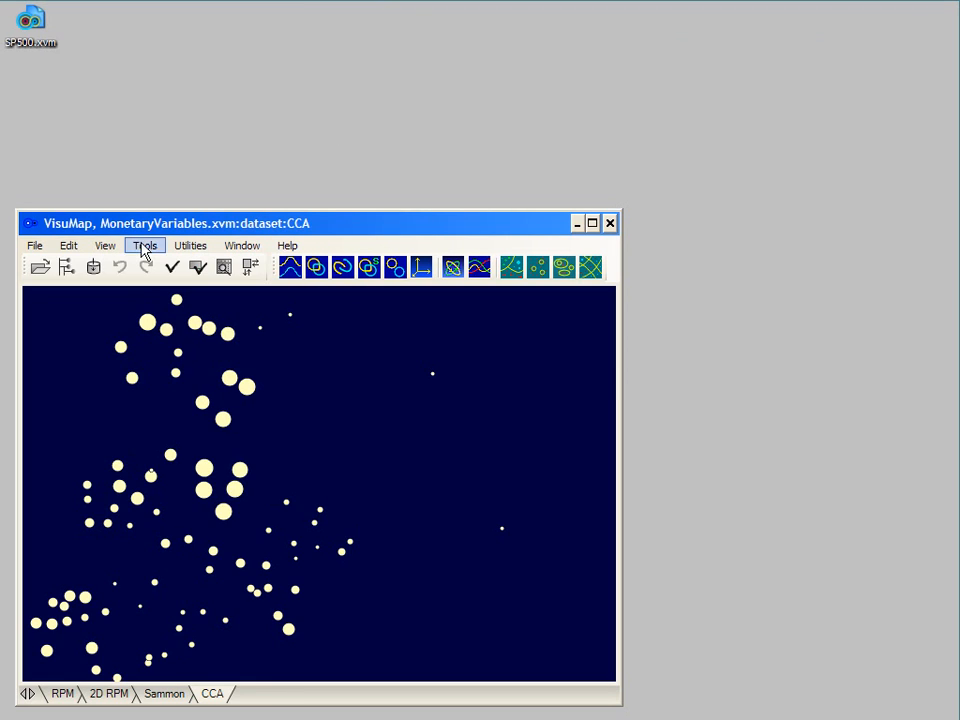
left_click(223, 267)
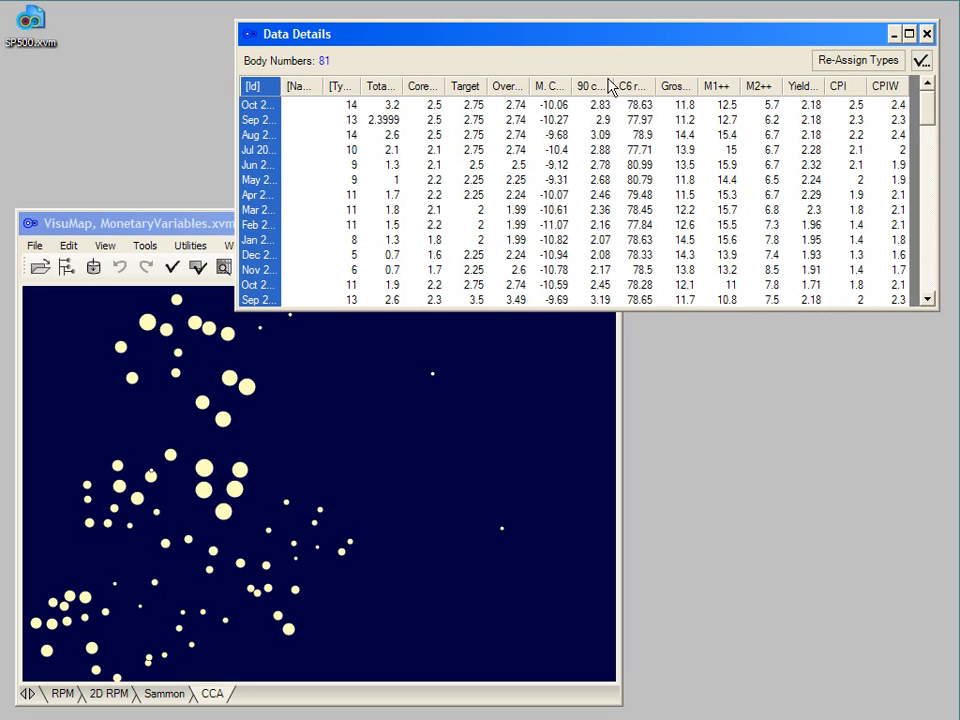
left_click(927, 34)
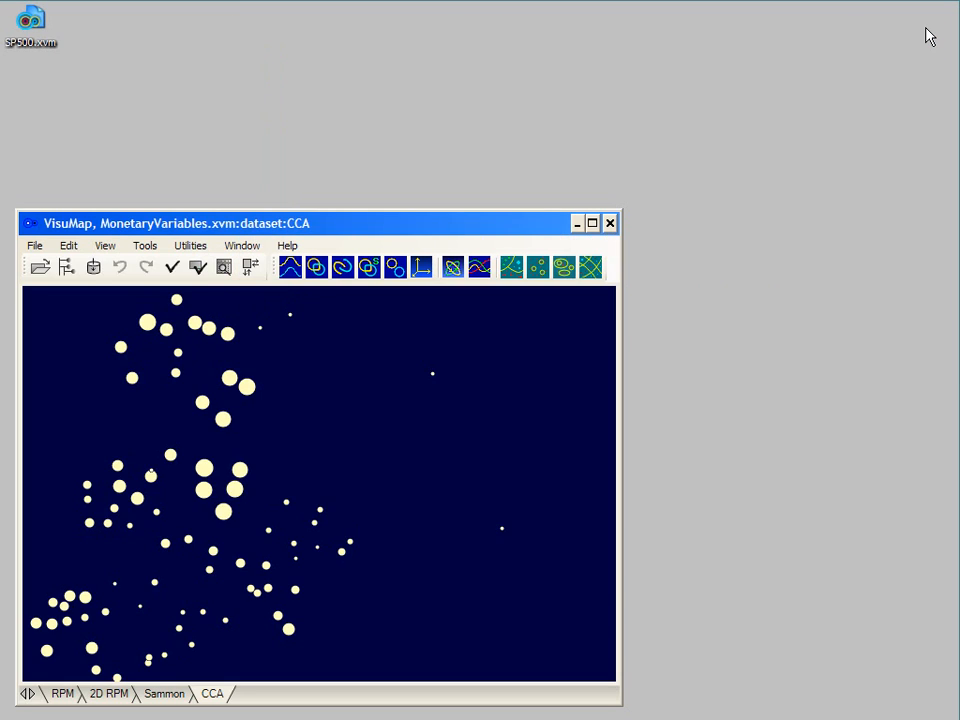